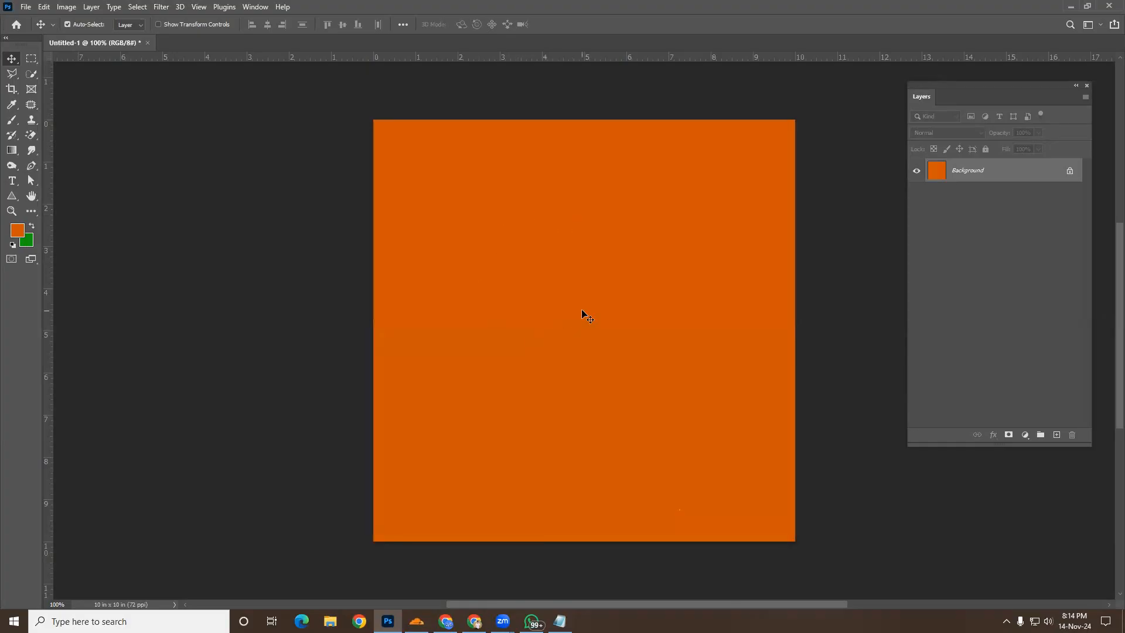
Fill the canvas with the green background colour, and refill it with the foreground colour set to teal 16b97e
{"action": "key", "text": "ctrl+BackSpace"}
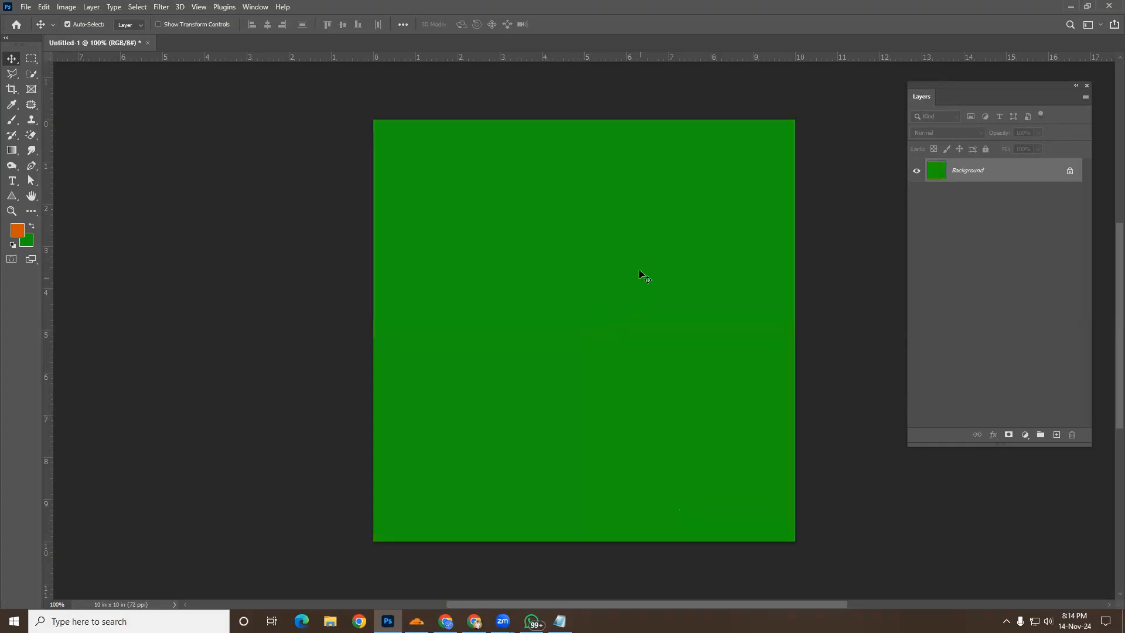
{"action": "left_click", "coordinate": [17, 231]}
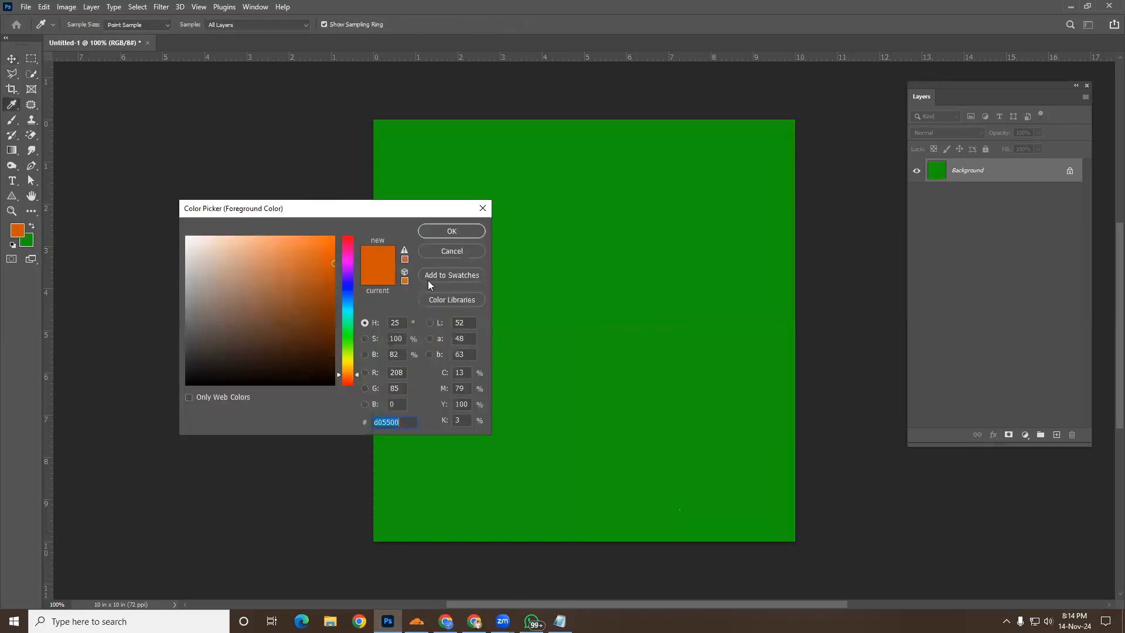
{"action": "left_click", "coordinate": [348, 256]}
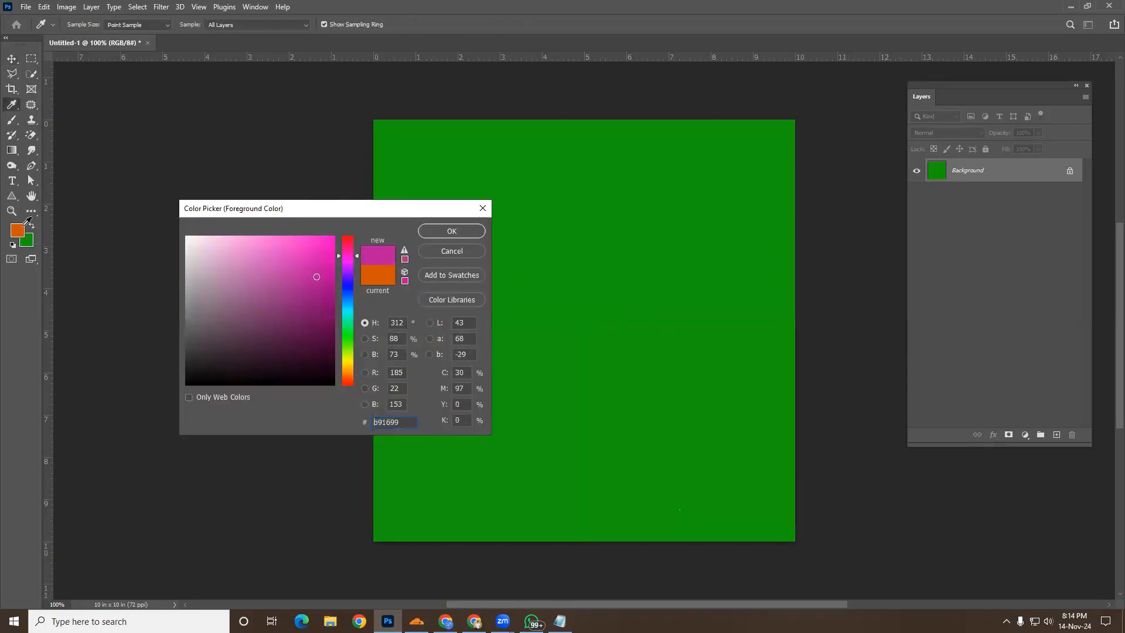
{"action": "left_click", "coordinate": [349, 324]}
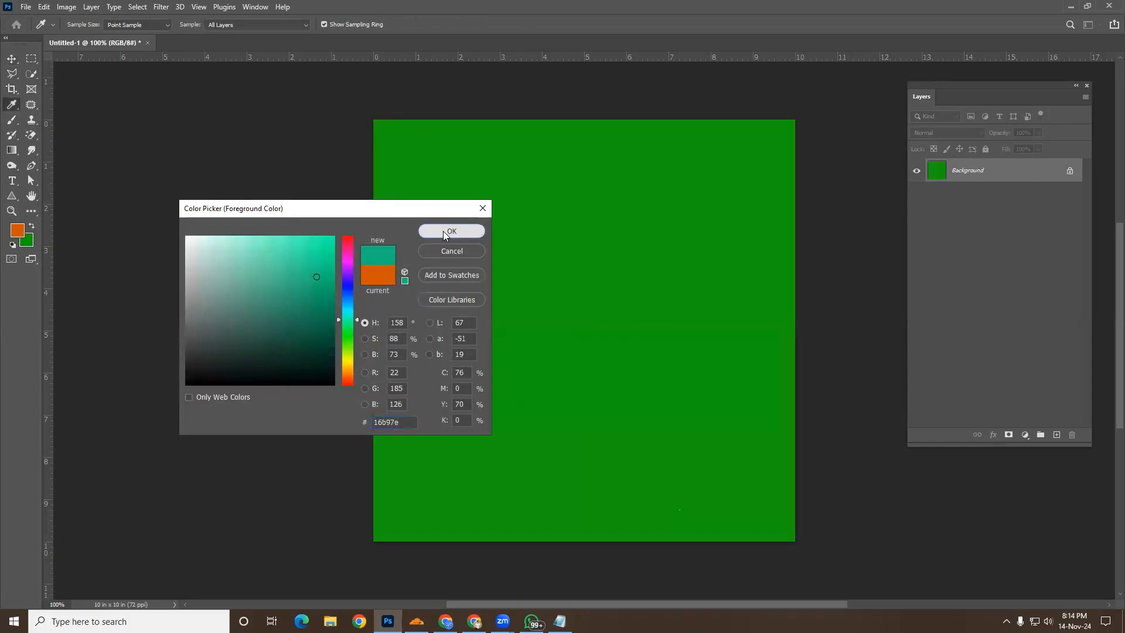
{"action": "left_click", "coordinate": [443, 231]}
{"action": "key", "text": "alt+BackSpace"}
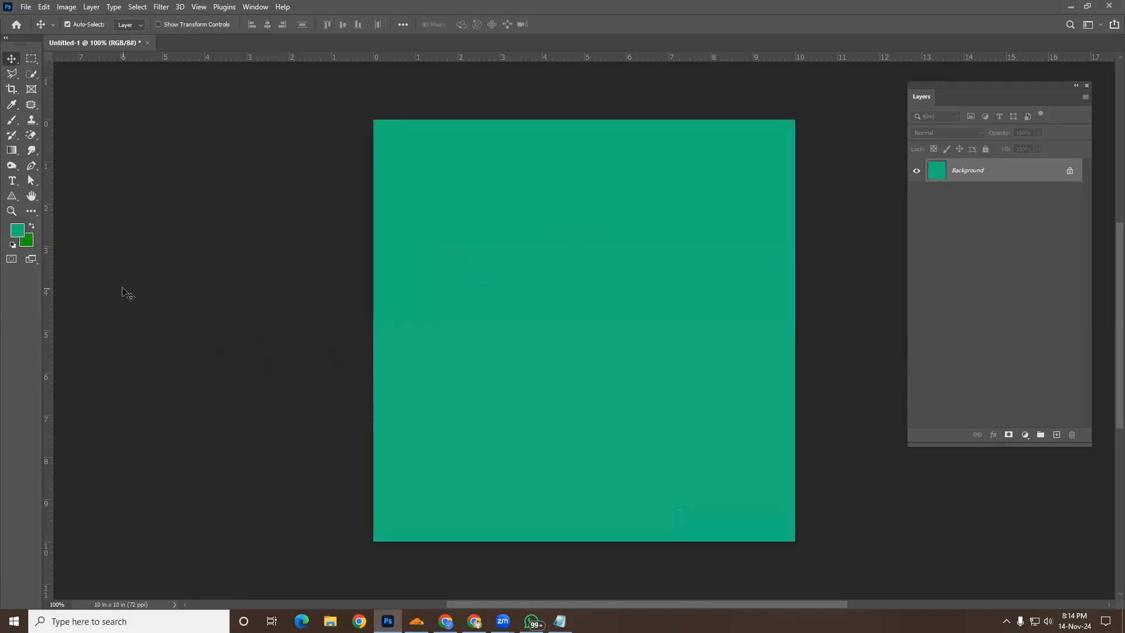
Set the foreground colour to near-white fafcfb and fill the whole Background layer with it
{"action": "left_click", "coordinate": [21, 233]}
{"action": "left_click", "coordinate": [187, 238]}
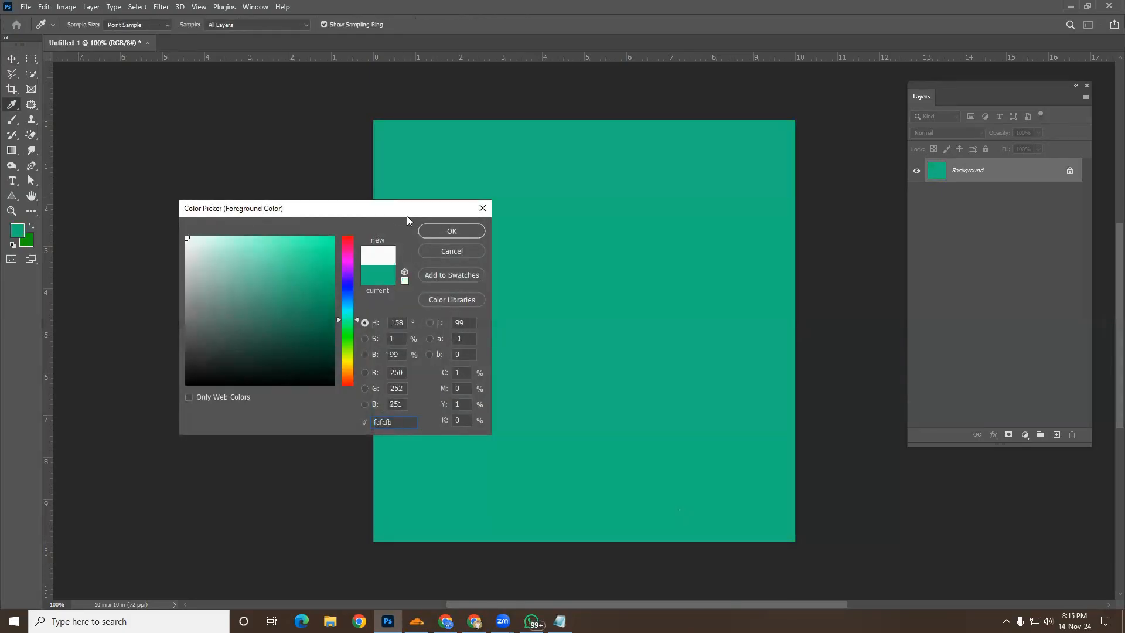
{"action": "left_click", "coordinate": [443, 231]}
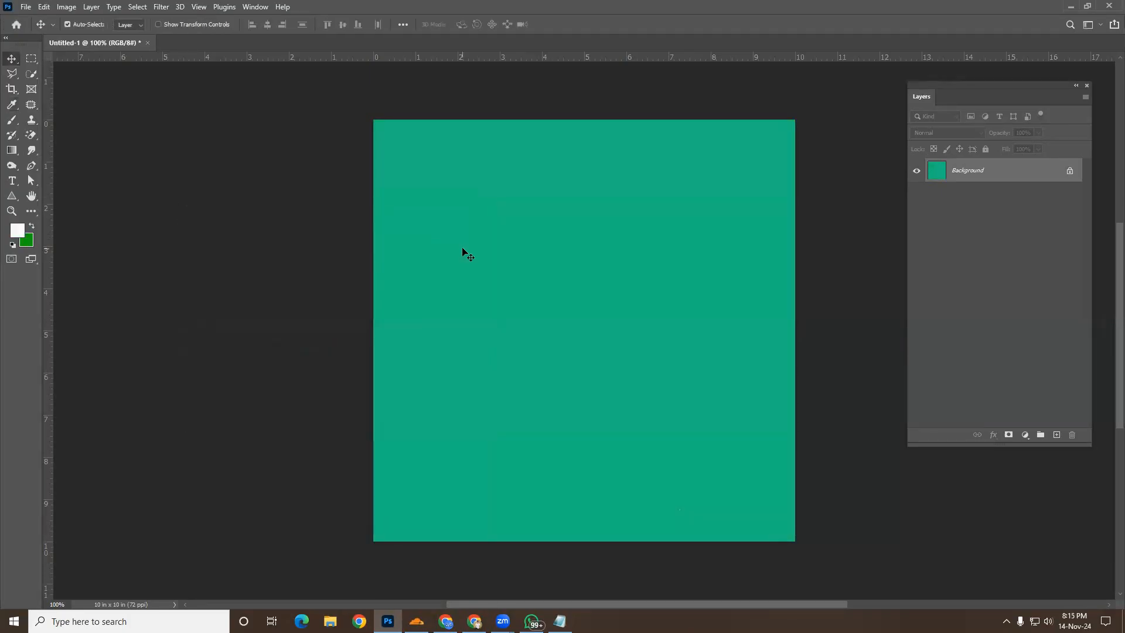
{"action": "key", "text": "alt+BackSpace"}
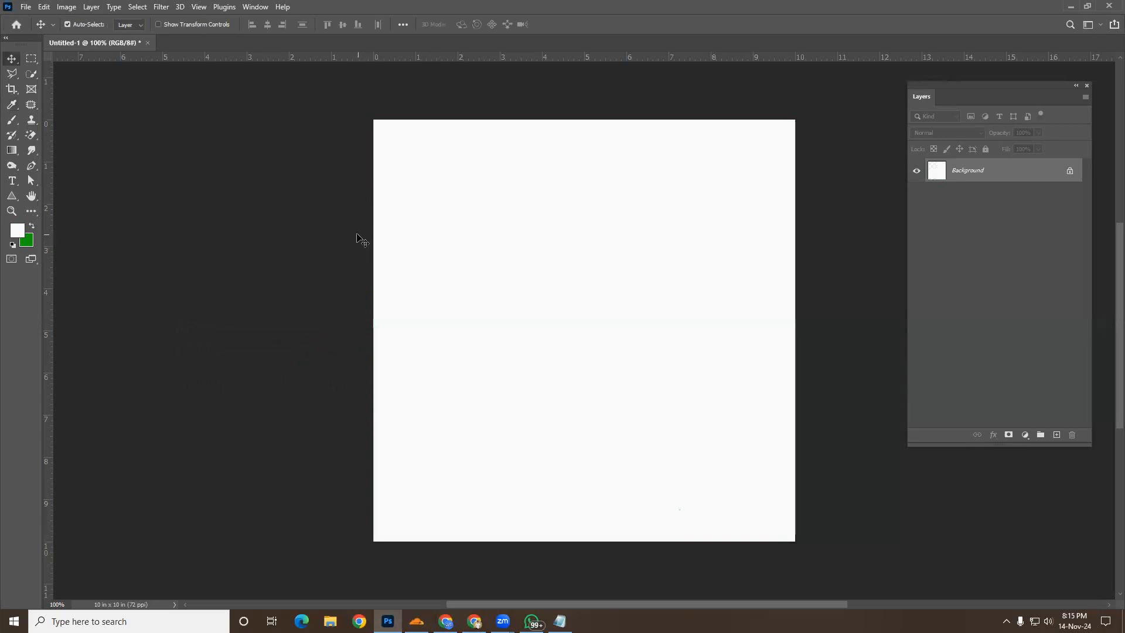
Fill a rectangular marquee selection about 7.8 by 4 inches with the green background colour, and undo the fill and deselect
{"action": "left_click", "coordinate": [29, 60]}
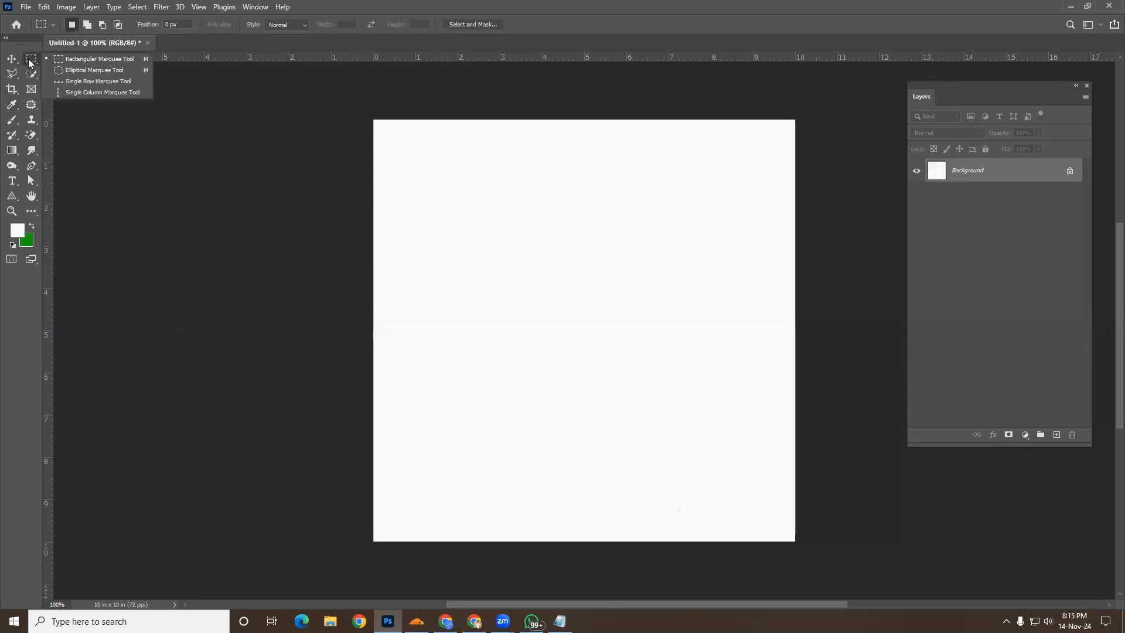
{"action": "left_click", "coordinate": [88, 61]}
{"action": "left_click_drag", "start_coordinate": [427, 185], "coordinate": [754, 353]}
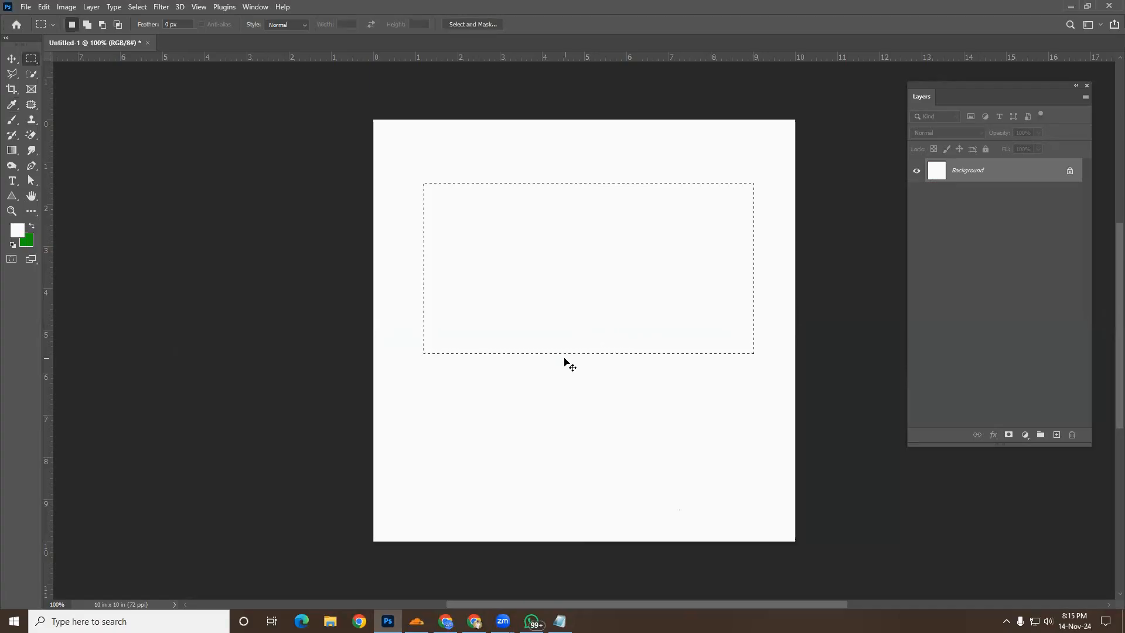
{"action": "key", "text": "ctrl+BackSpace"}
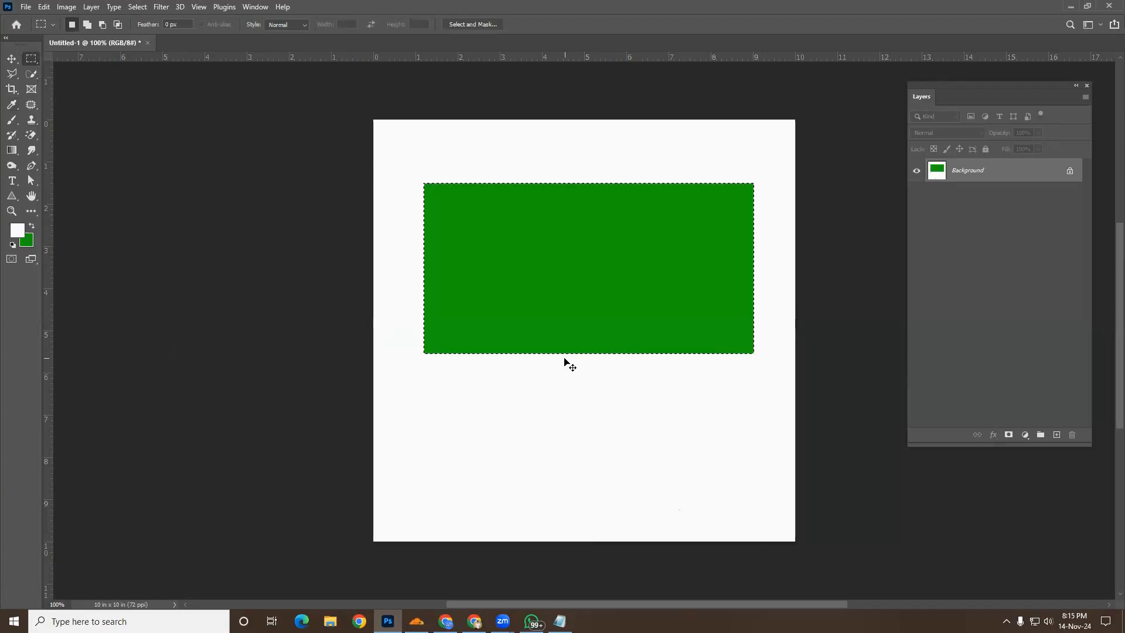
{"action": "key", "text": "ctrl+z"}
{"action": "key", "text": "ctrl+d"}
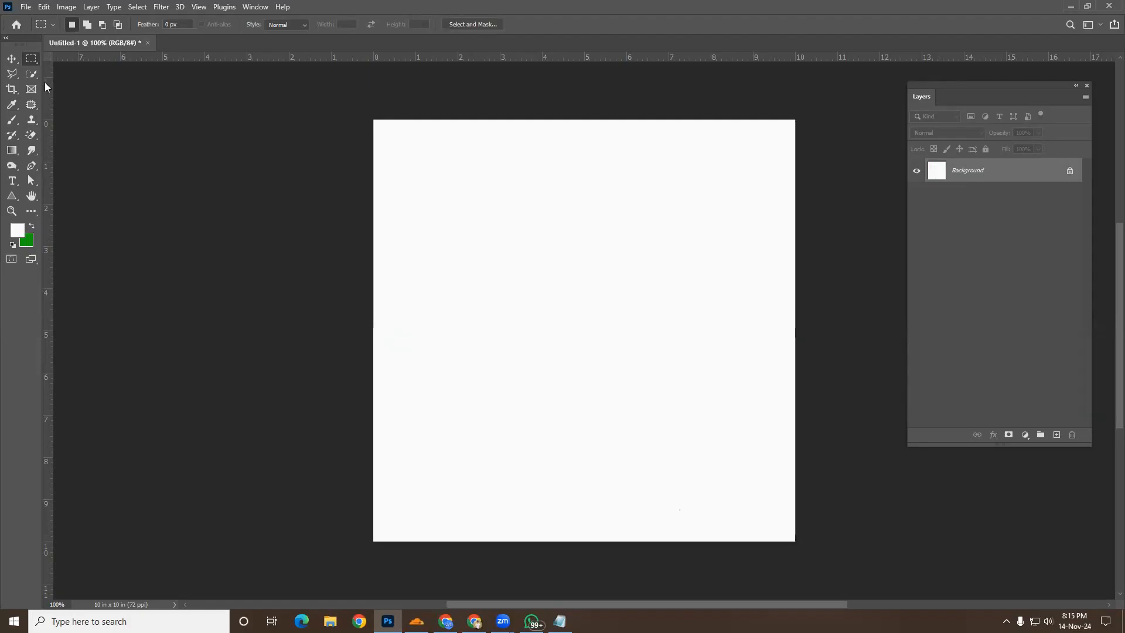
Fill a near-circular marquee selection about 4.8 inches across with magenta be11b8 as foreground colour, and undo the fill and deselect
{"action": "right_click", "coordinate": [35, 54]}
{"action": "left_click", "coordinate": [61, 77]}
{"action": "left_click_drag", "start_coordinate": [500, 202], "coordinate": [701, 410]}
{"action": "left_click", "coordinate": [18, 231]}
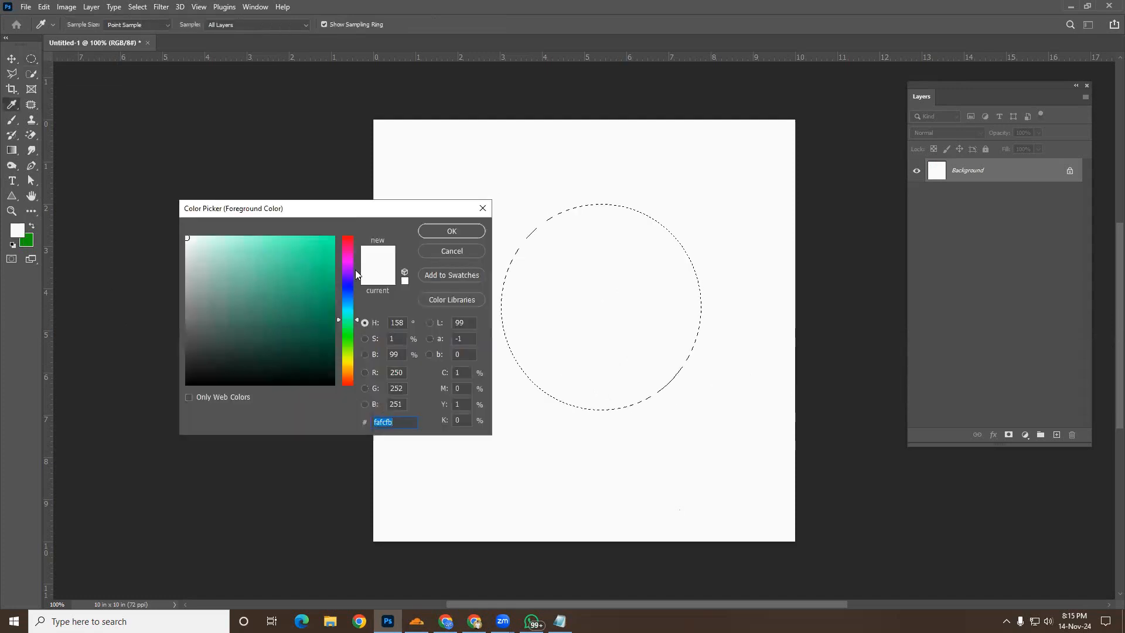
{"action": "left_click", "coordinate": [344, 261]}
{"action": "left_click", "coordinate": [321, 273]}
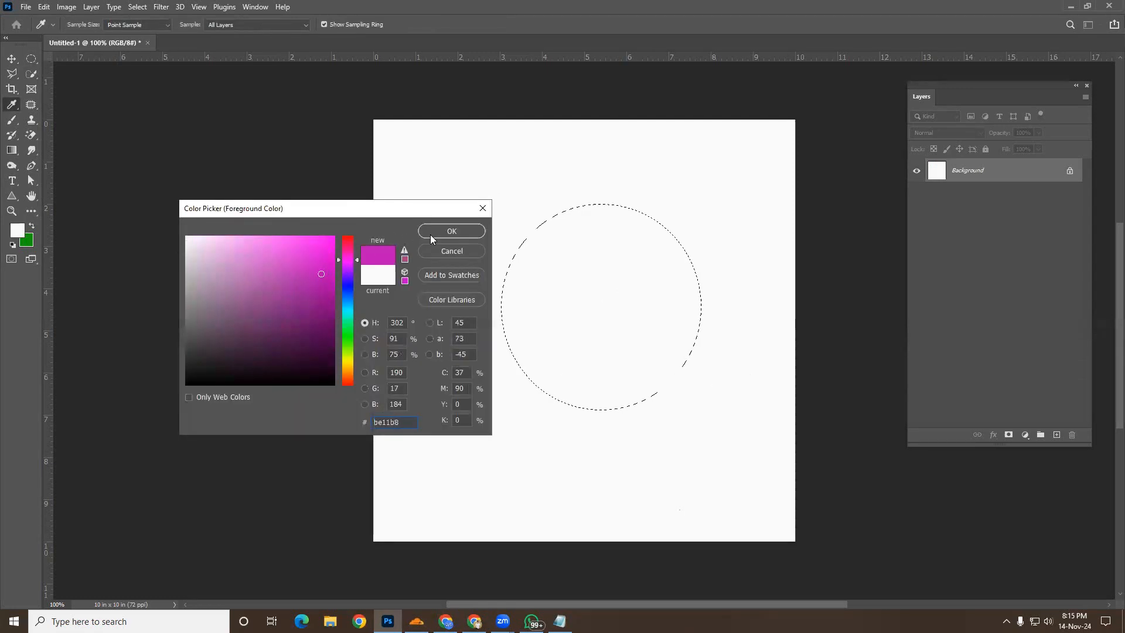
{"action": "key", "text": "Return"}
{"action": "key", "text": "alt+BackSpace"}
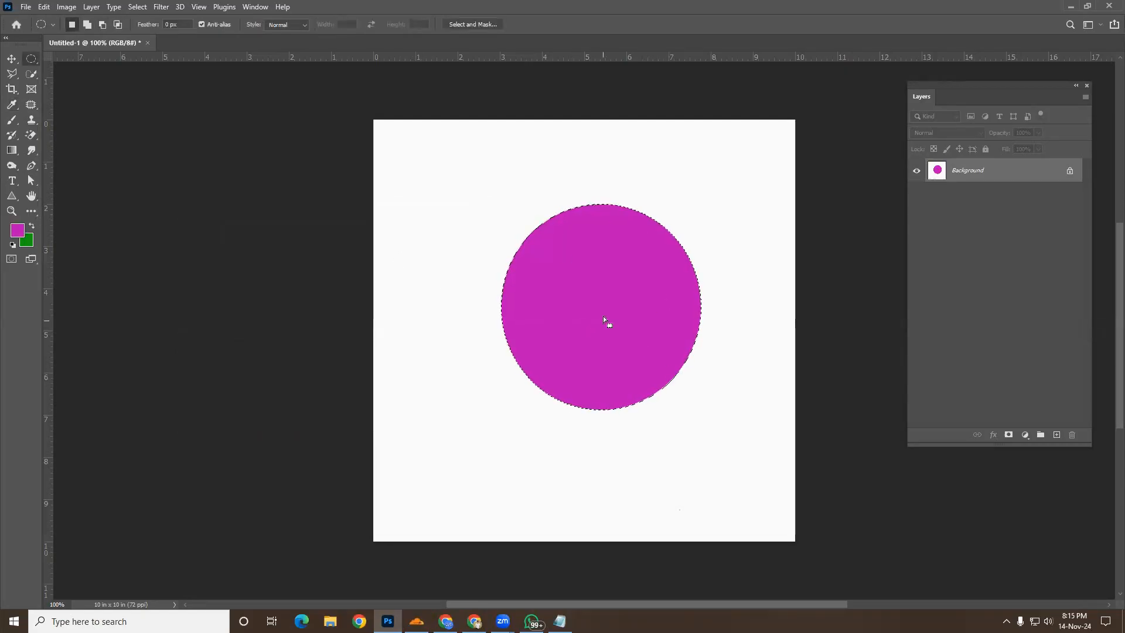
{"action": "key", "text": "ctrl+z"}
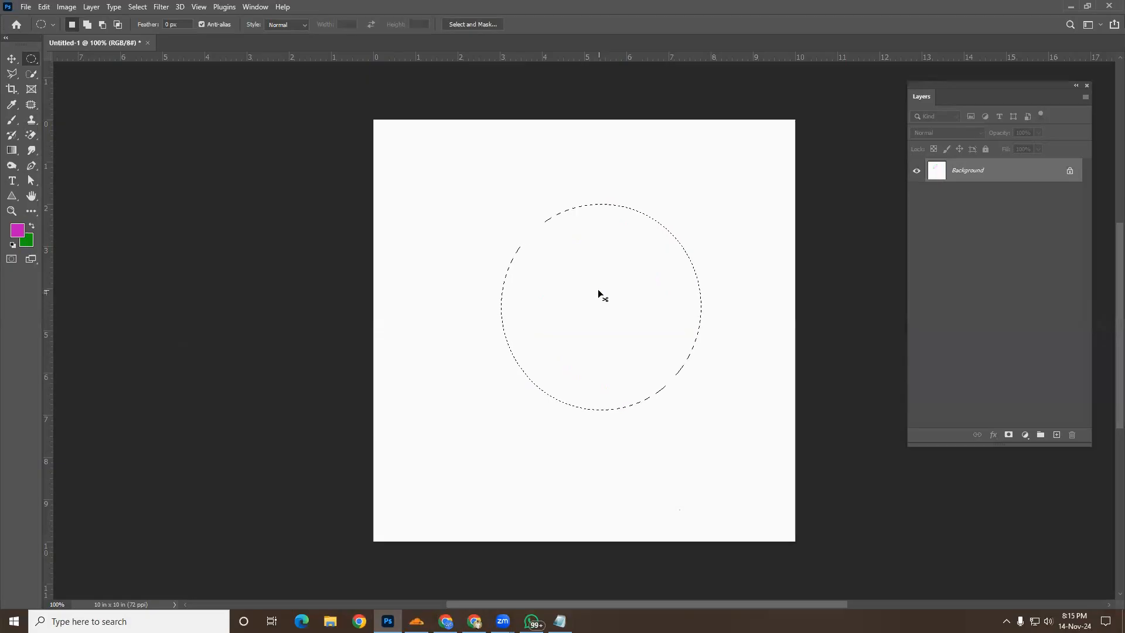
{"action": "key", "text": "ctrl+d"}
{"action": "right_click", "coordinate": [37, 57]}
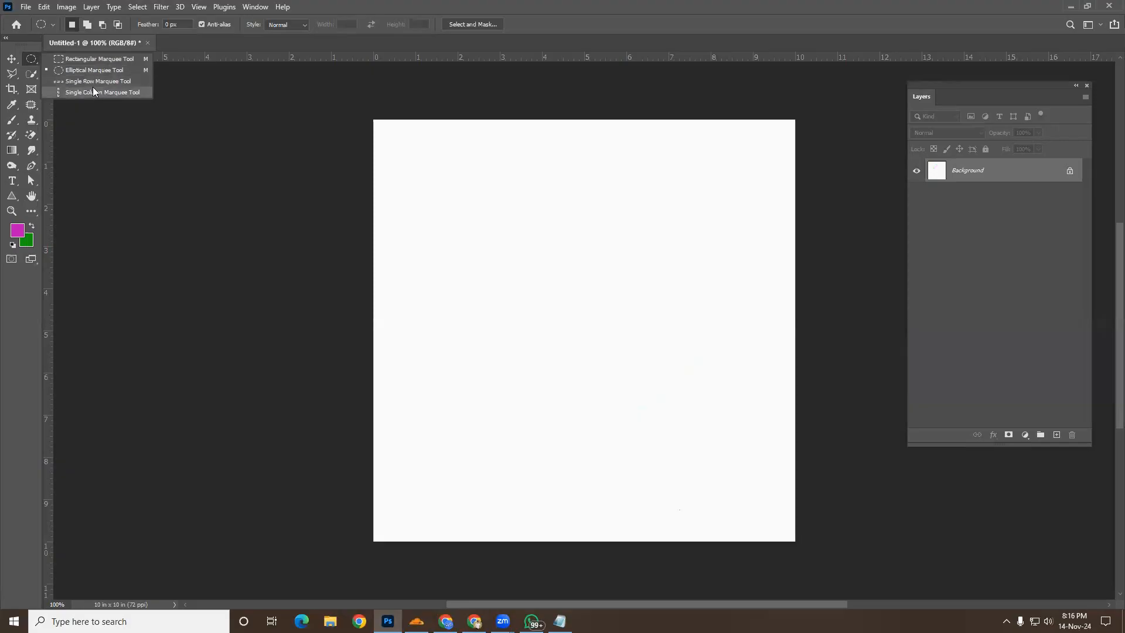
{"action": "left_click", "coordinate": [10, 73]}
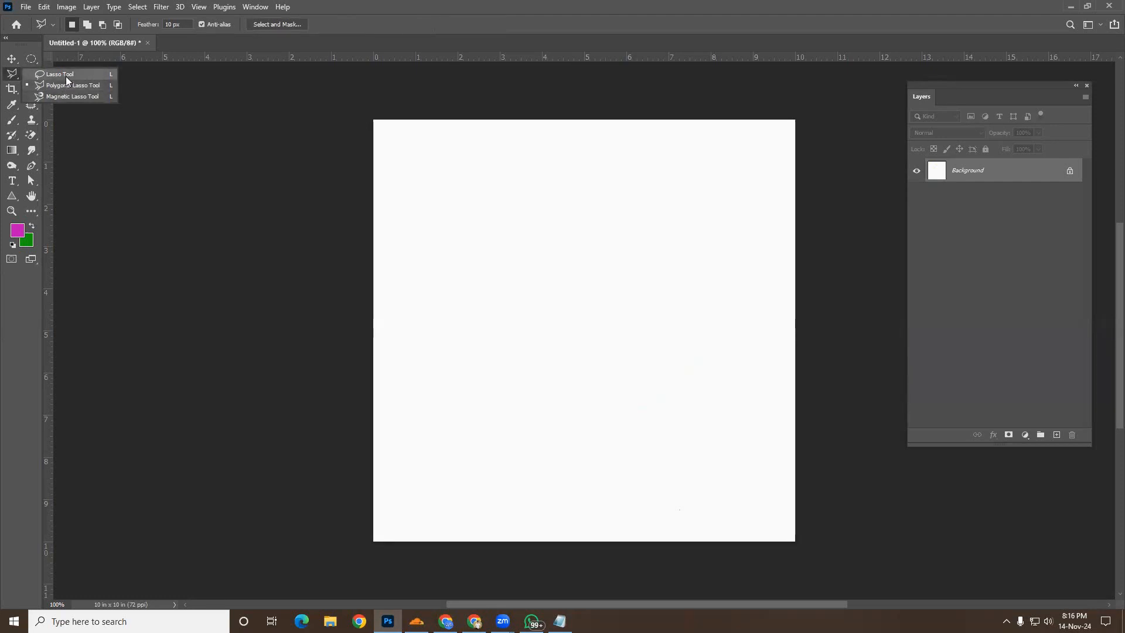
Practise drawing rectangular marquee selections of different shapes on the canvas, and clear the selection
{"action": "left_click", "coordinate": [32, 58]}
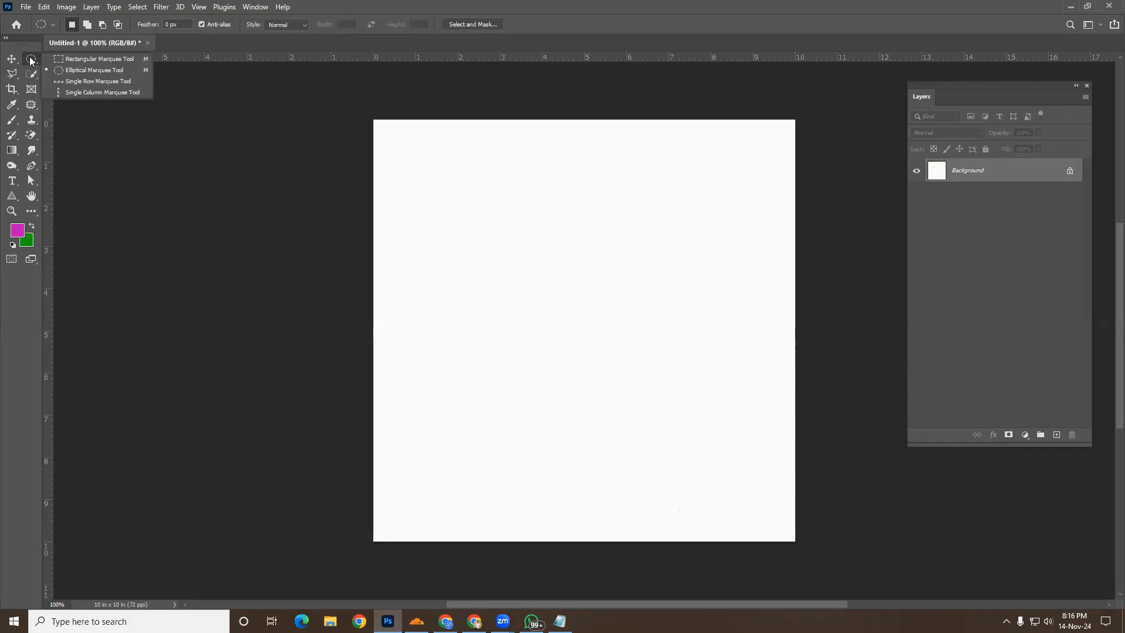
{"action": "left_click", "coordinate": [66, 60]}
{"action": "left_click_drag", "start_coordinate": [392, 143], "coordinate": [762, 200]}
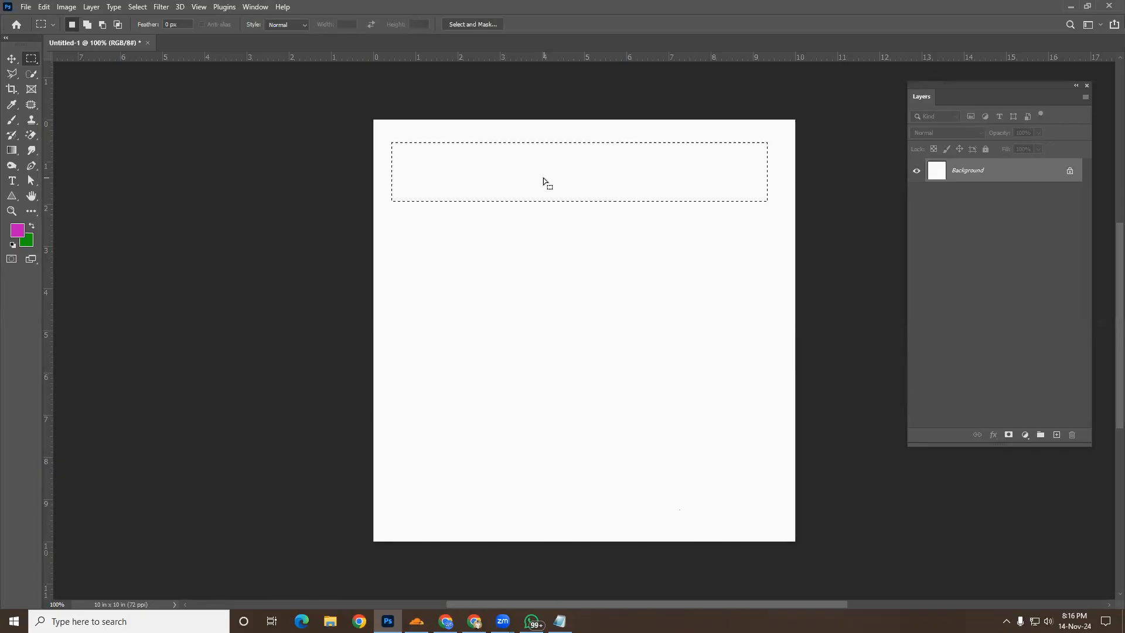
{"action": "left_click_drag", "start_coordinate": [488, 249], "coordinate": [508, 460]}
{"action": "left_click_drag", "start_coordinate": [465, 186], "coordinate": [727, 316]}
{"action": "key", "text": "ctrl+d"}
Draw an elliptical marquee selection about 7.5 by 3.7 inches in the canvas's upper half, and deselect it
{"action": "right_click", "coordinate": [31, 59]}
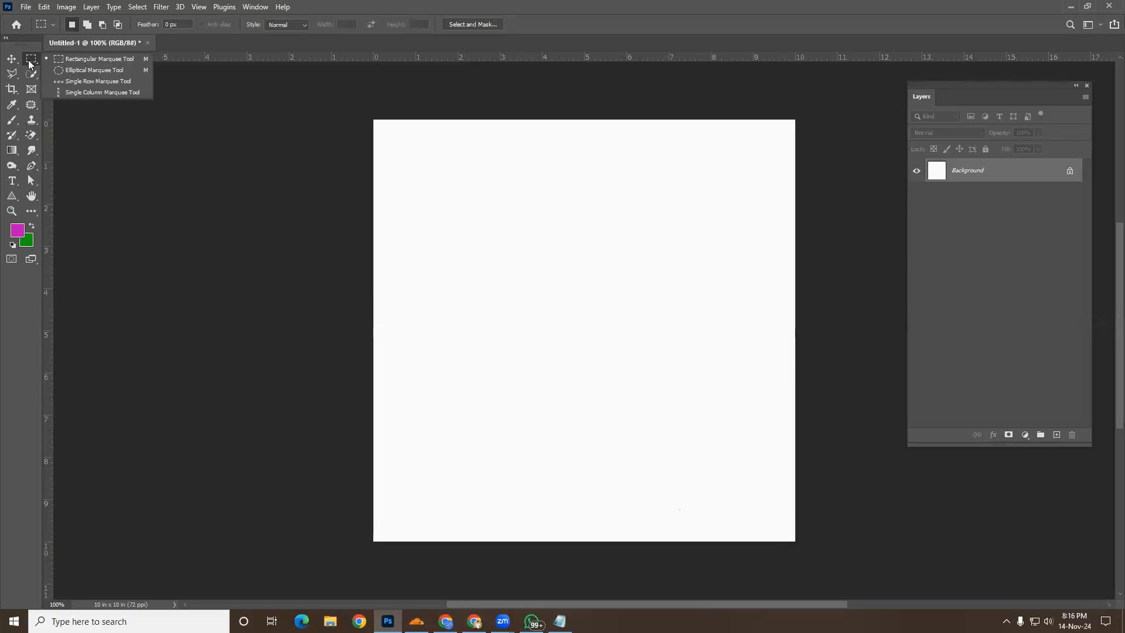
{"action": "left_click", "coordinate": [82, 70]}
{"action": "left_click_drag", "start_coordinate": [439, 172], "coordinate": [755, 328]}
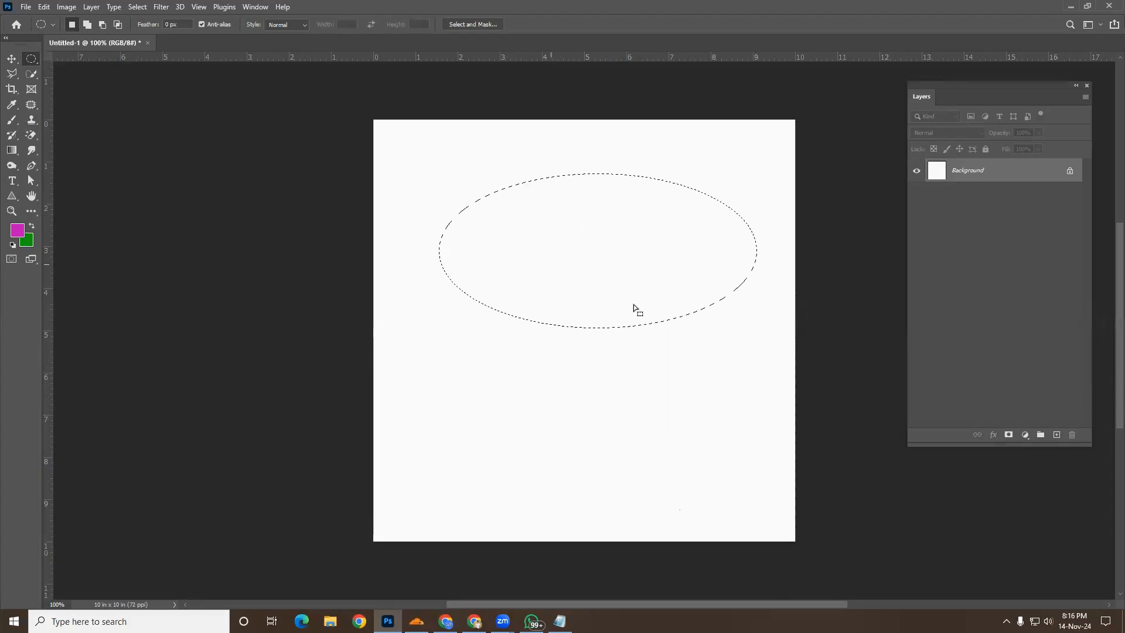
{"action": "key", "text": "ctrl+d"}
Draw a freehand Lasso selection, fill it with the magenta foreground and green background colours, and undo both fills and deselect
{"action": "right_click", "coordinate": [14, 75]}
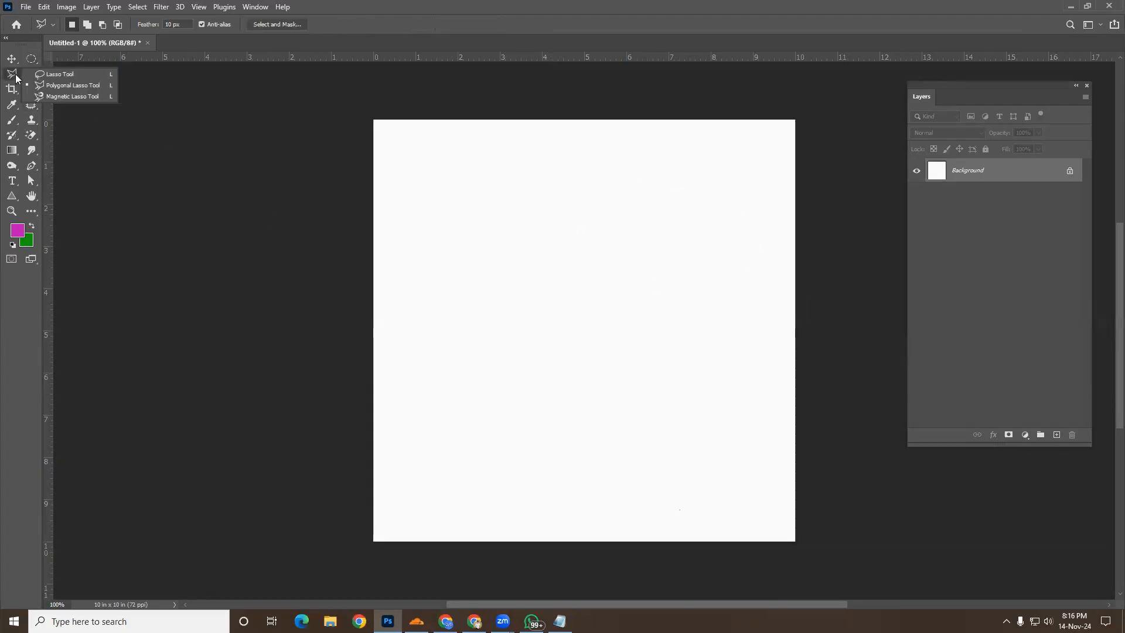
{"action": "left_click", "coordinate": [63, 79]}
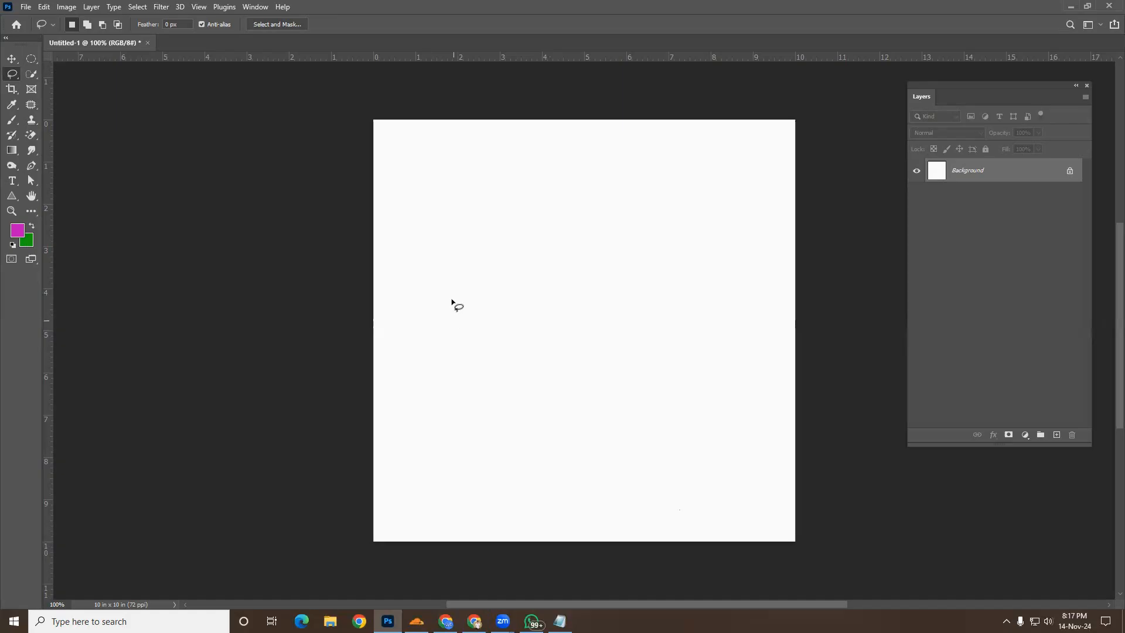
{"action": "mouse_move", "coordinate": [429, 240]}
{"action": "left_mouse_down"}
{"action": "mouse_move", "coordinate": [458, 311]}
{"action": "mouse_move", "coordinate": [446, 287]}
{"action": "mouse_move", "coordinate": [498, 301]}
{"action": "mouse_move", "coordinate": [548, 267]}
{"action": "mouse_move", "coordinate": [569, 341]}
{"action": "mouse_move", "coordinate": [609, 346]}
{"action": "mouse_move", "coordinate": [647, 202]}
{"action": "mouse_move", "coordinate": [707, 322]}
{"action": "mouse_move", "coordinate": [641, 366]}
{"action": "mouse_move", "coordinate": [488, 378]}
{"action": "mouse_move", "coordinate": [676, 398]}
{"action": "mouse_move", "coordinate": [677, 383]}
{"action": "mouse_move", "coordinate": [540, 461]}
{"action": "mouse_move", "coordinate": [618, 468]}
{"action": "mouse_move", "coordinate": [745, 437]}
{"action": "mouse_move", "coordinate": [509, 479]}
{"action": "mouse_move", "coordinate": [554, 424]}
{"action": "mouse_move", "coordinate": [586, 418]}
{"action": "mouse_move", "coordinate": [456, 396]}
{"action": "mouse_move", "coordinate": [470, 339]}
{"action": "mouse_move", "coordinate": [649, 294]}
{"action": "mouse_move", "coordinate": [645, 195]}
{"action": "mouse_move", "coordinate": [579, 164]}
{"action": "mouse_move", "coordinate": [526, 250]}
{"action": "mouse_move", "coordinate": [484, 186]}
{"action": "mouse_move", "coordinate": [428, 240]}
{"action": "left_mouse_up"}
{"action": "key", "text": "alt+BackSpace"}
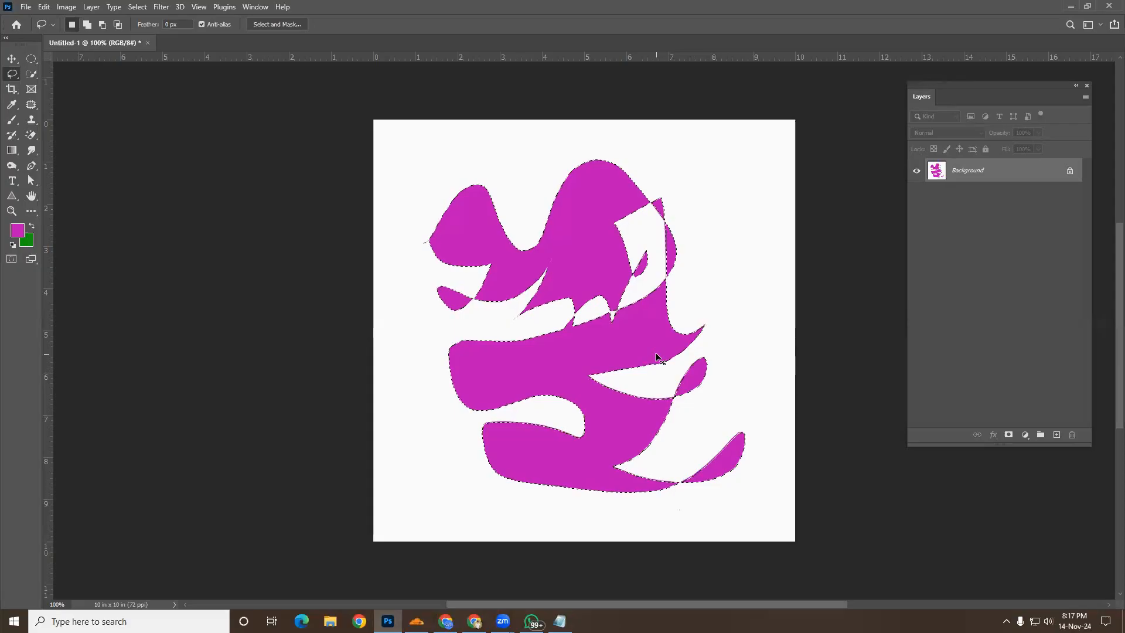
{"action": "key", "text": "ctrl+BackSpace"}
{"action": "key", "text": "ctrl+z"}
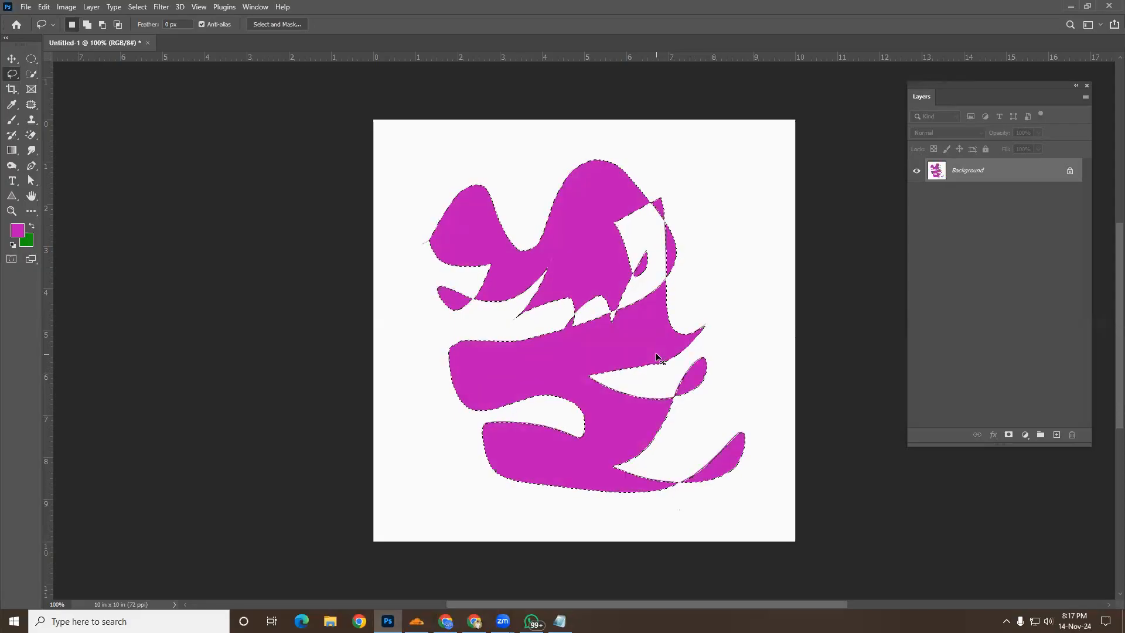
{"action": "key", "text": "ctrl+z"}
{"action": "key", "text": "ctrl+d"}
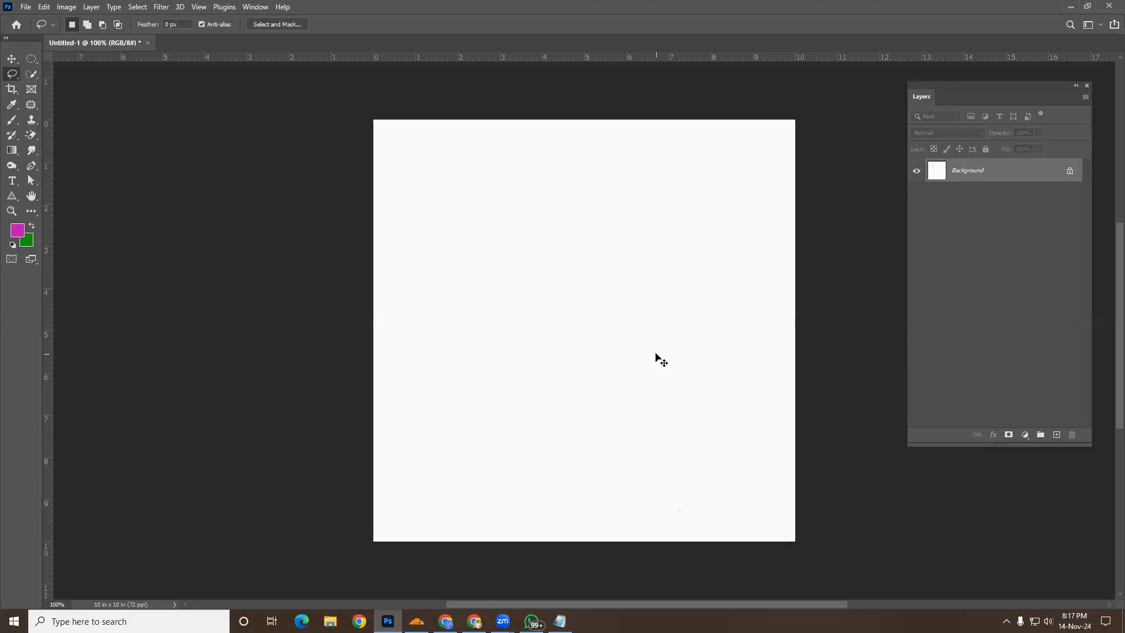
Practise drawing several freehand Lasso selections on the canvas, and clear them
{"action": "mouse_move", "coordinate": [606, 224]}
{"action": "left_mouse_down"}
{"action": "mouse_move", "coordinate": [526, 258]}
{"action": "mouse_move", "coordinate": [535, 303]}
{"action": "mouse_move", "coordinate": [612, 358]}
{"action": "mouse_move", "coordinate": [673, 330]}
{"action": "mouse_move", "coordinate": [671, 257]}
{"action": "mouse_move", "coordinate": [627, 229]}
{"action": "left_mouse_up"}
{"action": "left_click", "coordinate": [585, 289]}
{"action": "mouse_move", "coordinate": [555, 184]}
{"action": "left_mouse_down"}
{"action": "mouse_move", "coordinate": [513, 270]}
{"action": "mouse_move", "coordinate": [500, 352]}
{"action": "mouse_move", "coordinate": [687, 350]}
{"action": "mouse_move", "coordinate": [558, 178]}
{"action": "mouse_move", "coordinate": [547, 195]}
{"action": "left_mouse_up"}
{"action": "left_click", "coordinate": [491, 303]}
{"action": "mouse_move", "coordinate": [570, 191]}
{"action": "left_mouse_down"}
{"action": "mouse_move", "coordinate": [536, 267]}
{"action": "mouse_move", "coordinate": [500, 304]}
{"action": "mouse_move", "coordinate": [624, 311]}
{"action": "mouse_move", "coordinate": [628, 322]}
{"action": "mouse_move", "coordinate": [569, 191]}
{"action": "left_mouse_up"}
{"action": "left_click", "coordinate": [463, 263]}
{"action": "mouse_move", "coordinate": [460, 229]}
{"action": "left_mouse_down"}
{"action": "mouse_move", "coordinate": [658, 218]}
{"action": "mouse_move", "coordinate": [684, 361]}
{"action": "mouse_move", "coordinate": [430, 362]}
{"action": "mouse_move", "coordinate": [425, 216]}
{"action": "mouse_move", "coordinate": [471, 230]}
{"action": "left_mouse_up"}
{"action": "key", "text": "ctrl+d"}
{"action": "mouse_move", "coordinate": [482, 211]}
{"action": "left_mouse_down"}
{"action": "mouse_move", "coordinate": [474, 398]}
{"action": "mouse_move", "coordinate": [747, 397]}
{"action": "mouse_move", "coordinate": [575, 308]}
{"action": "mouse_move", "coordinate": [479, 211]}
{"action": "mouse_move", "coordinate": [526, 267]}
{"action": "mouse_move", "coordinate": [624, 272]}
{"action": "mouse_move", "coordinate": [669, 296]}
{"action": "mouse_move", "coordinate": [644, 366]}
{"action": "mouse_move", "coordinate": [511, 368]}
{"action": "mouse_move", "coordinate": [453, 289]}
{"action": "mouse_move", "coordinate": [450, 165]}
{"action": "mouse_move", "coordinate": [490, 128]}
{"action": "mouse_move", "coordinate": [528, 148]}
{"action": "mouse_move", "coordinate": [465, 234]}
{"action": "mouse_move", "coordinate": [481, 216]}
{"action": "left_mouse_up"}
{"action": "key", "text": "ctrl+d"}
{"action": "key", "text": "ctrl+d"}
Lasso the lower part of the canvas below a wavy, downward-sloping edge, fill it with a near-black foreground colour and deselect
{"action": "mouse_move", "coordinate": [370, 309]}
{"action": "left_mouse_down"}
{"action": "mouse_move", "coordinate": [760, 376]}
{"action": "mouse_move", "coordinate": [818, 401]}
{"action": "mouse_move", "coordinate": [822, 449]}
{"action": "left_mouse_up"}
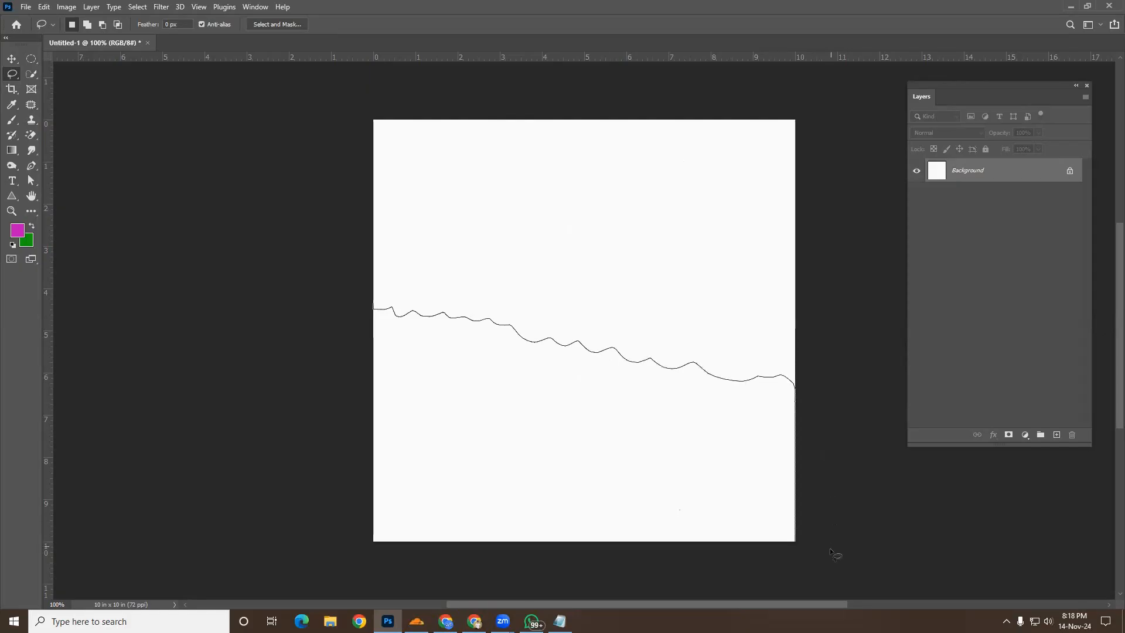
{"action": "mouse_move", "coordinate": [835, 557]}
{"action": "left_mouse_down"}
{"action": "mouse_move", "coordinate": [384, 549]}
{"action": "mouse_move", "coordinate": [371, 516]}
{"action": "mouse_move", "coordinate": [361, 321]}
{"action": "mouse_move", "coordinate": [303, 337]}
{"action": "left_mouse_up"}
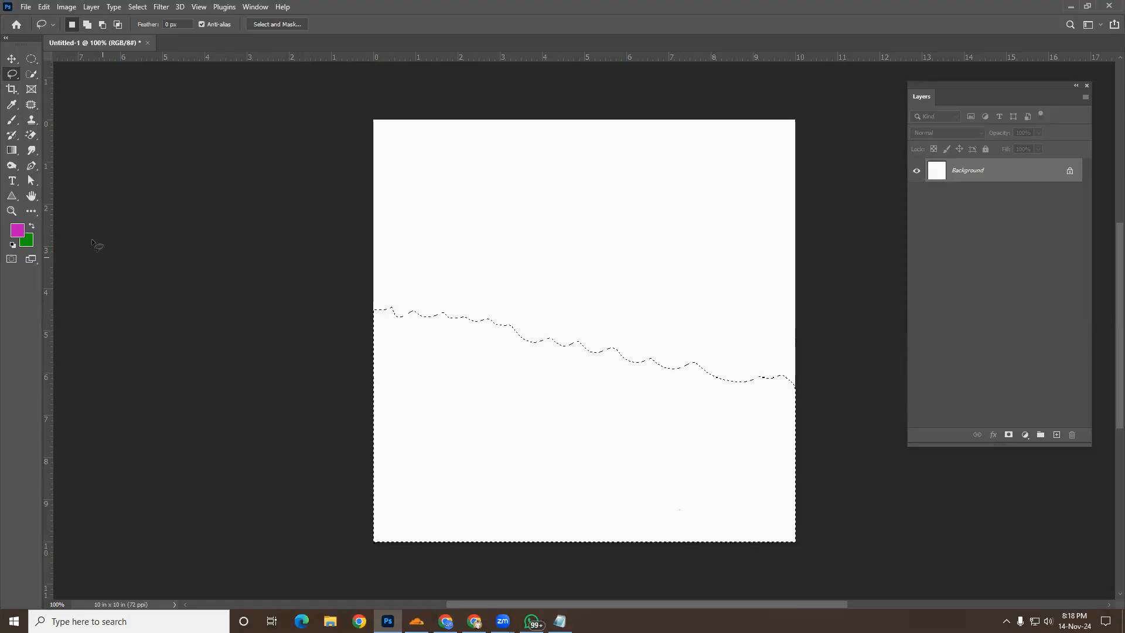
{"action": "left_click", "coordinate": [17, 230]}
{"action": "left_click", "coordinate": [322, 376]}
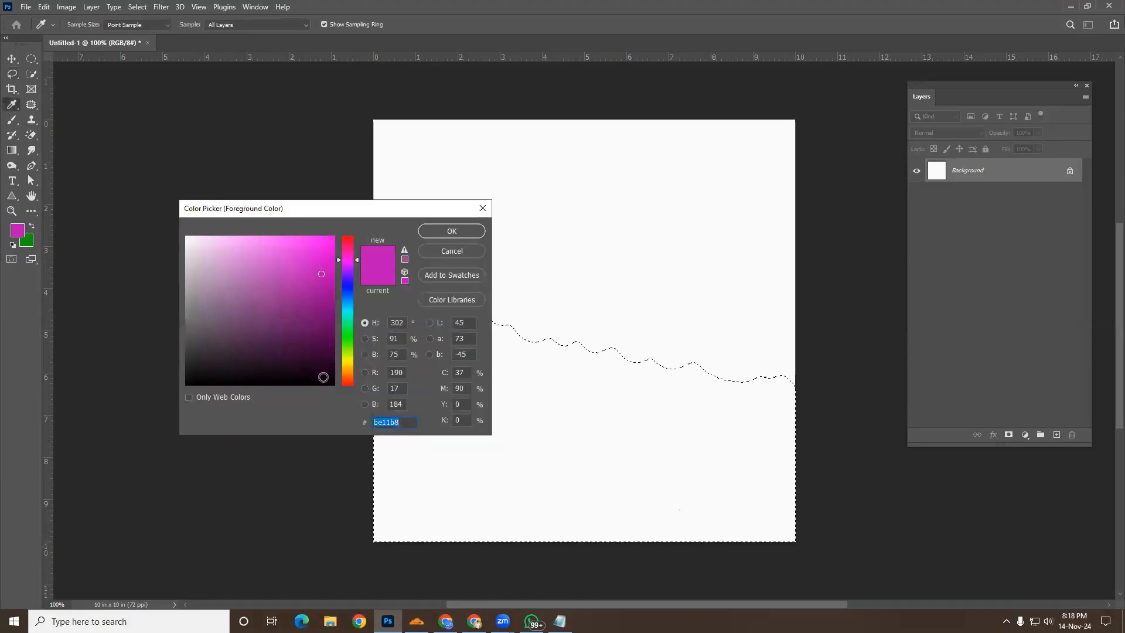
{"action": "left_click", "coordinate": [438, 230]}
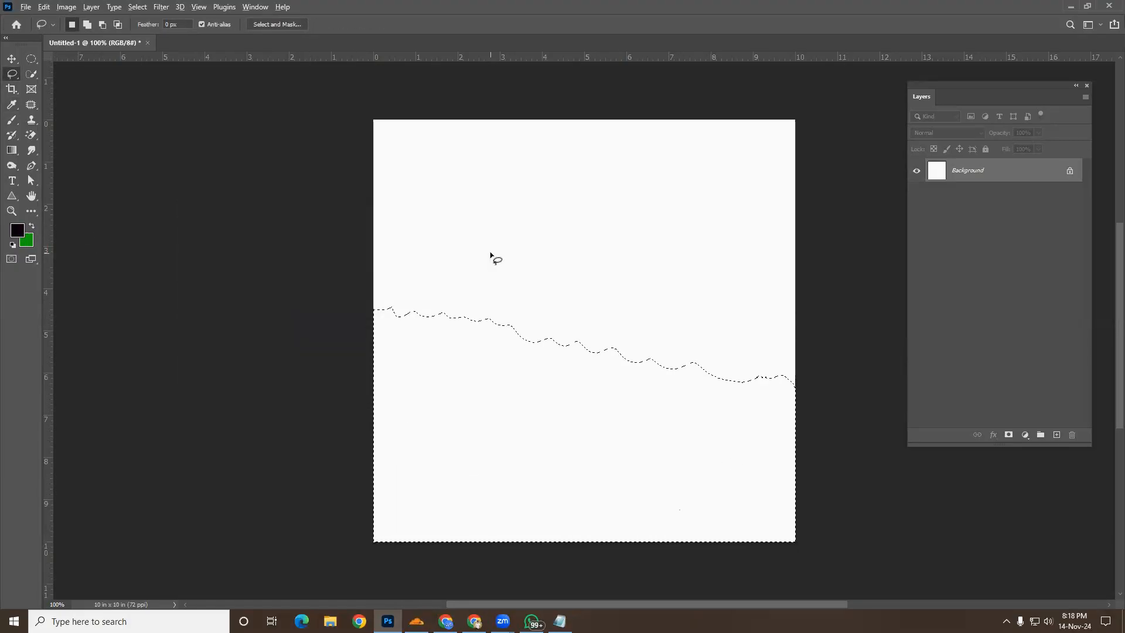
{"action": "key", "text": "alt+BackSpace"}
{"action": "key", "text": "ctrl+d"}
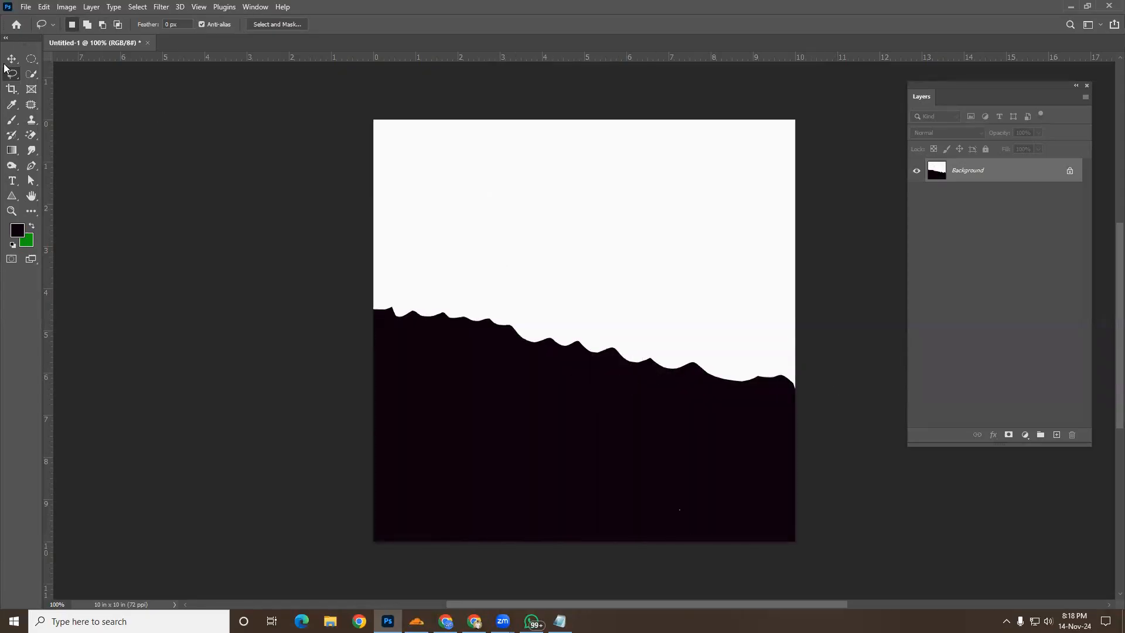
Undo the near-black fill and the wavy Lasso selection
{"action": "key", "text": "ctrl+z"}
{"action": "key", "text": "ctrl+z"}
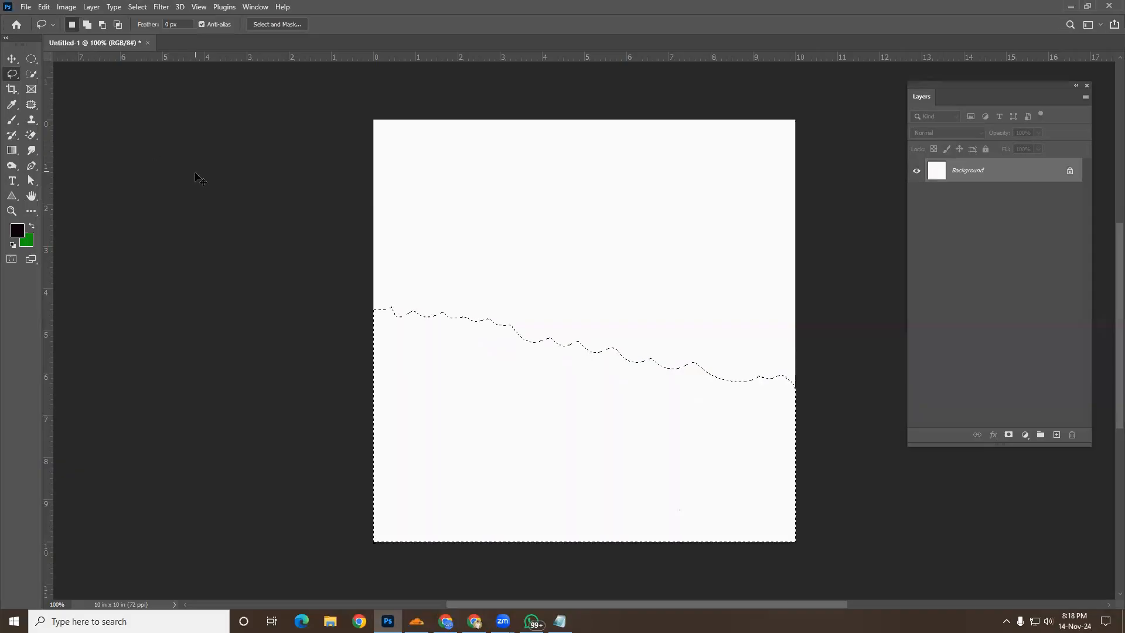
{"action": "key", "text": "ctrl+z"}
Practise drawing two freehand selections with the Lasso tool on the blank canvas, clearing each one
{"action": "right_click", "coordinate": [11, 75]}
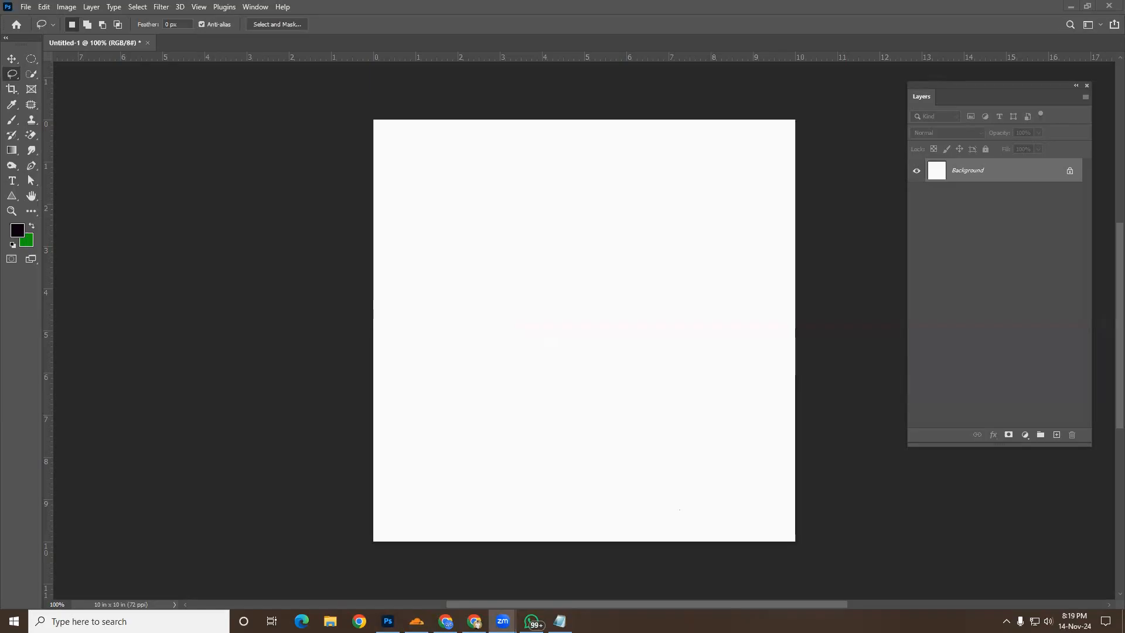
{"action": "right_click", "coordinate": [17, 71]}
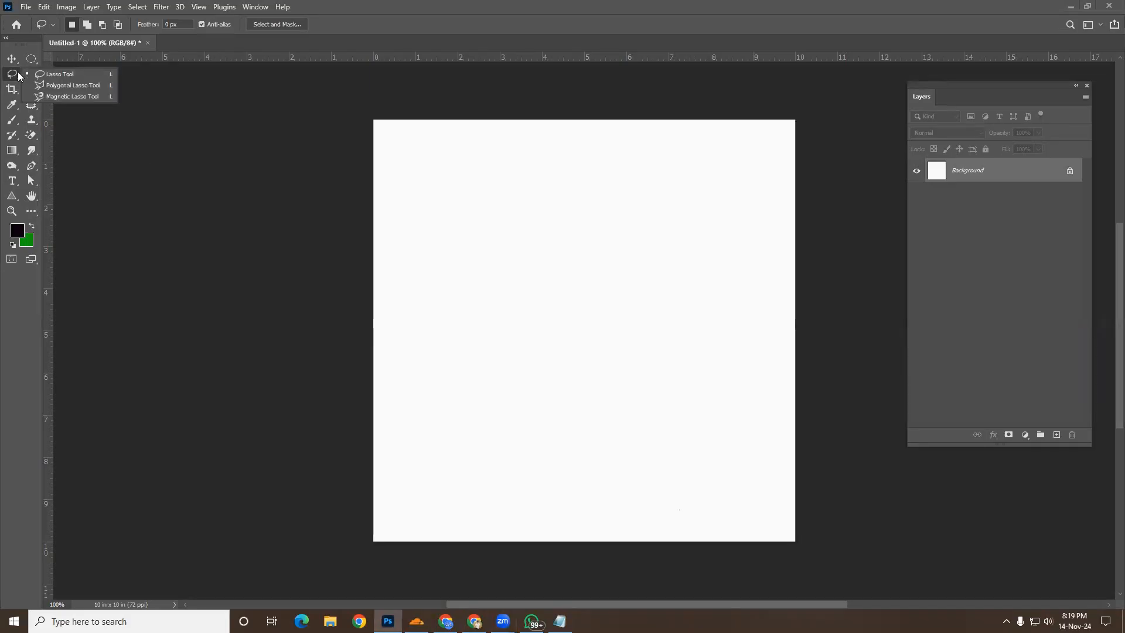
{"action": "left_click", "coordinate": [69, 87]}
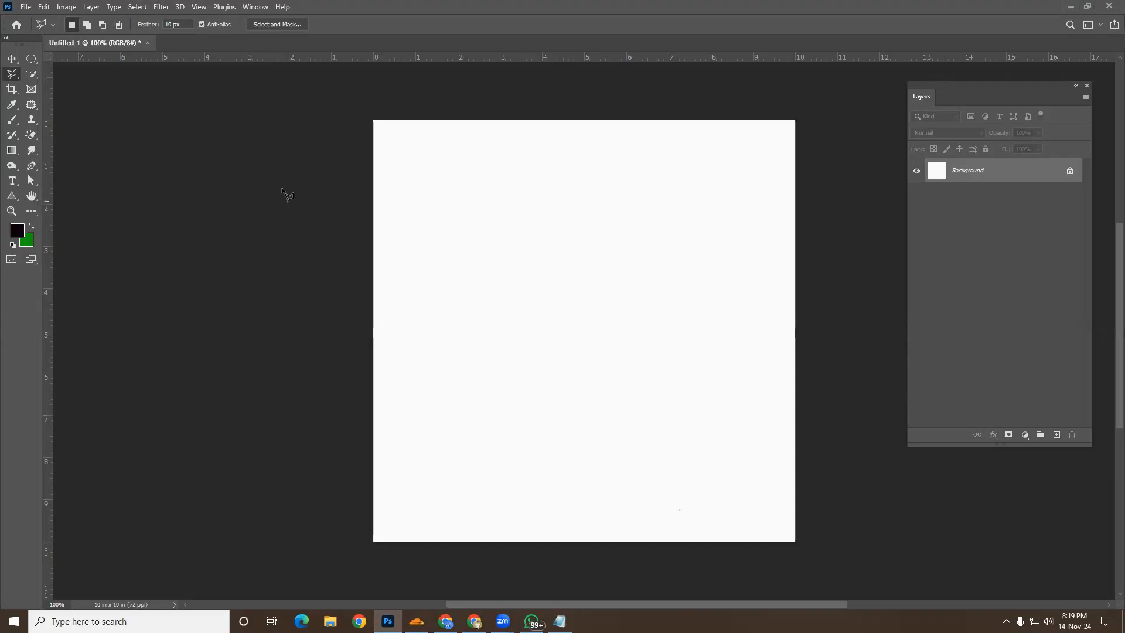
{"action": "right_click", "coordinate": [12, 73]}
{"action": "left_click", "coordinate": [57, 73]}
{"action": "mouse_move", "coordinate": [614, 222]}
{"action": "left_mouse_down"}
{"action": "mouse_move", "coordinate": [545, 234]}
{"action": "mouse_move", "coordinate": [600, 360]}
{"action": "mouse_move", "coordinate": [470, 251]}
{"action": "mouse_move", "coordinate": [628, 189]}
{"action": "mouse_move", "coordinate": [586, 224]}
{"action": "left_mouse_up"}
{"action": "left_click", "coordinate": [557, 362]}
{"action": "mouse_move", "coordinate": [517, 241]}
{"action": "left_mouse_down"}
{"action": "mouse_move", "coordinate": [488, 244]}
{"action": "mouse_move", "coordinate": [632, 367]}
{"action": "mouse_move", "coordinate": [458, 360]}
{"action": "mouse_move", "coordinate": [725, 228]}
{"action": "left_mouse_up"}
{"action": "left_click", "coordinate": [566, 321]}
Draw a large triangular selection in the upper middle of the canvas with the Polygonal Lasso tool, and deselect it
{"action": "right_click", "coordinate": [11, 79]}
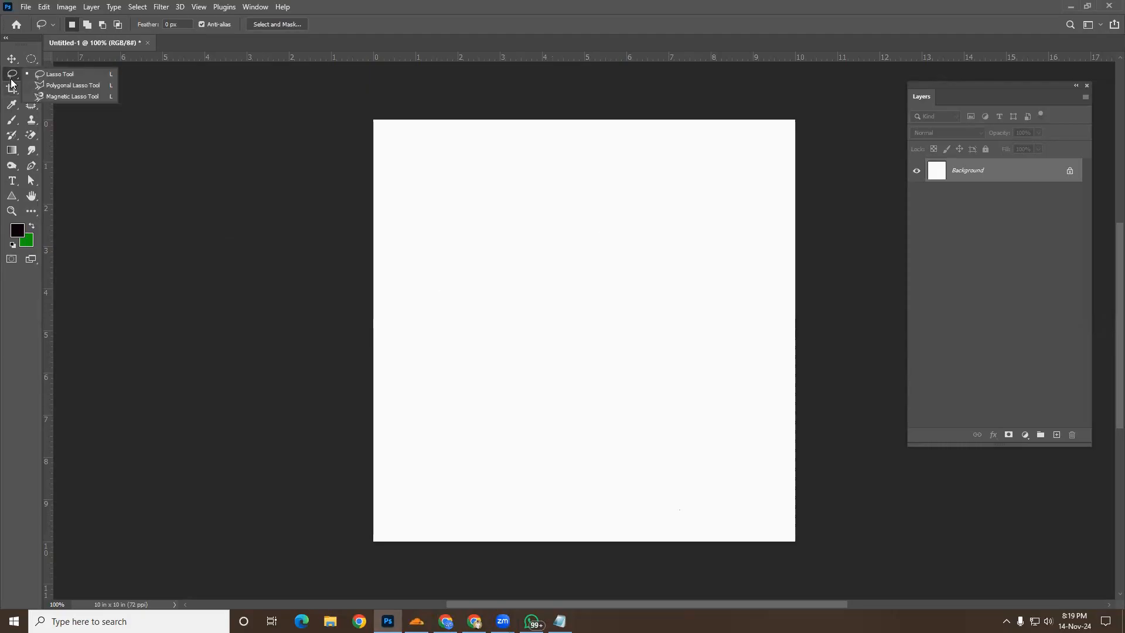
{"action": "left_click", "coordinate": [75, 86]}
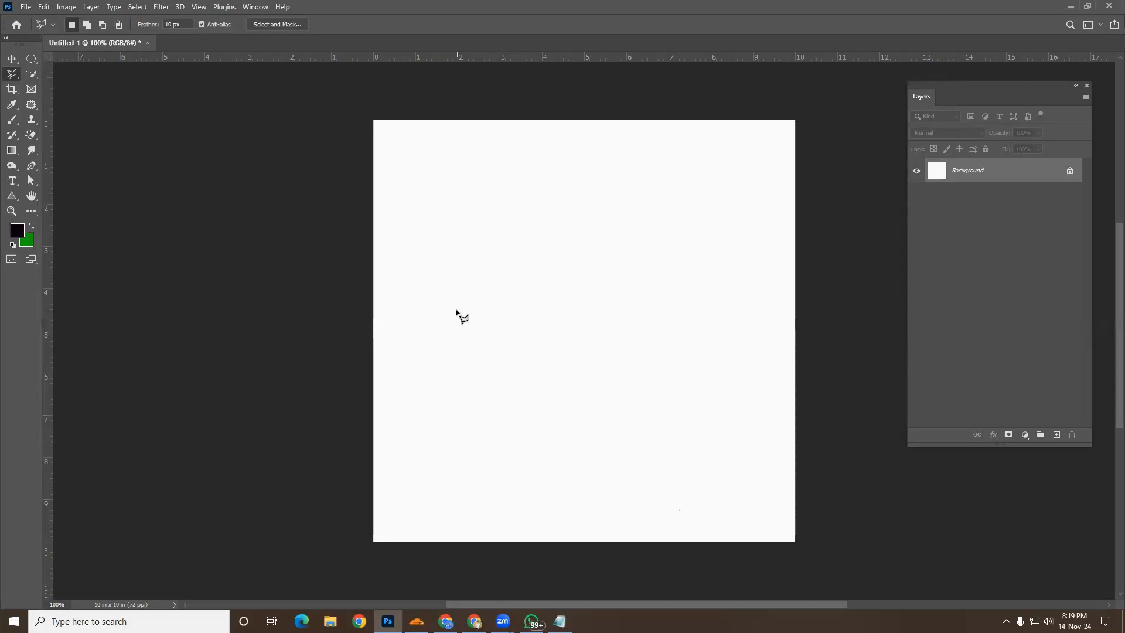
{"action": "left_click", "coordinate": [470, 352]}
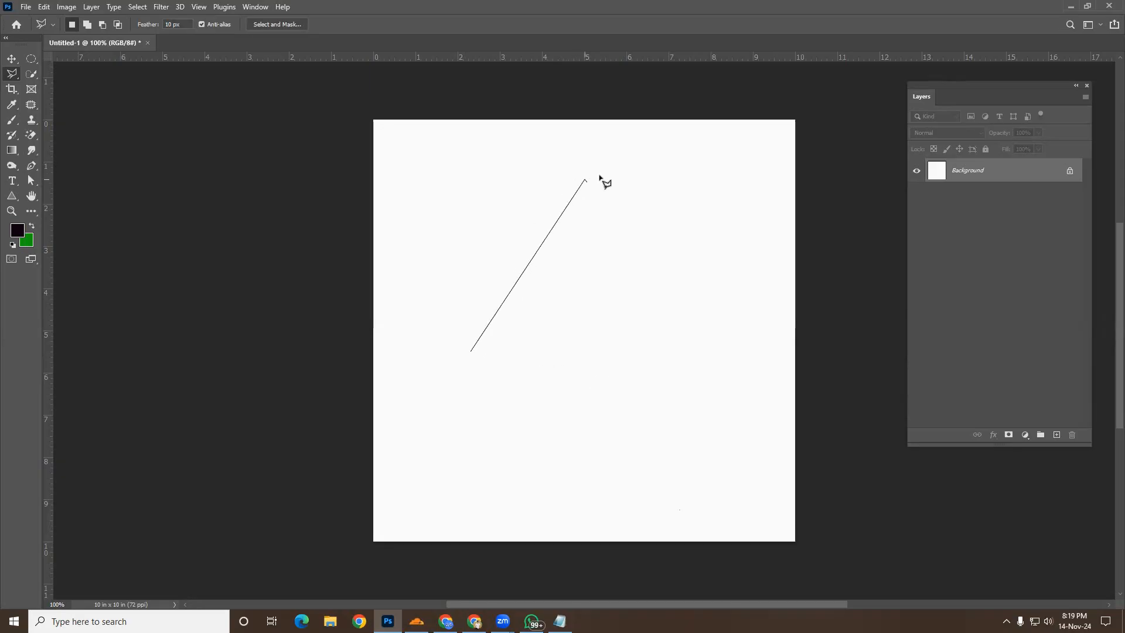
{"action": "left_click", "coordinate": [585, 180]}
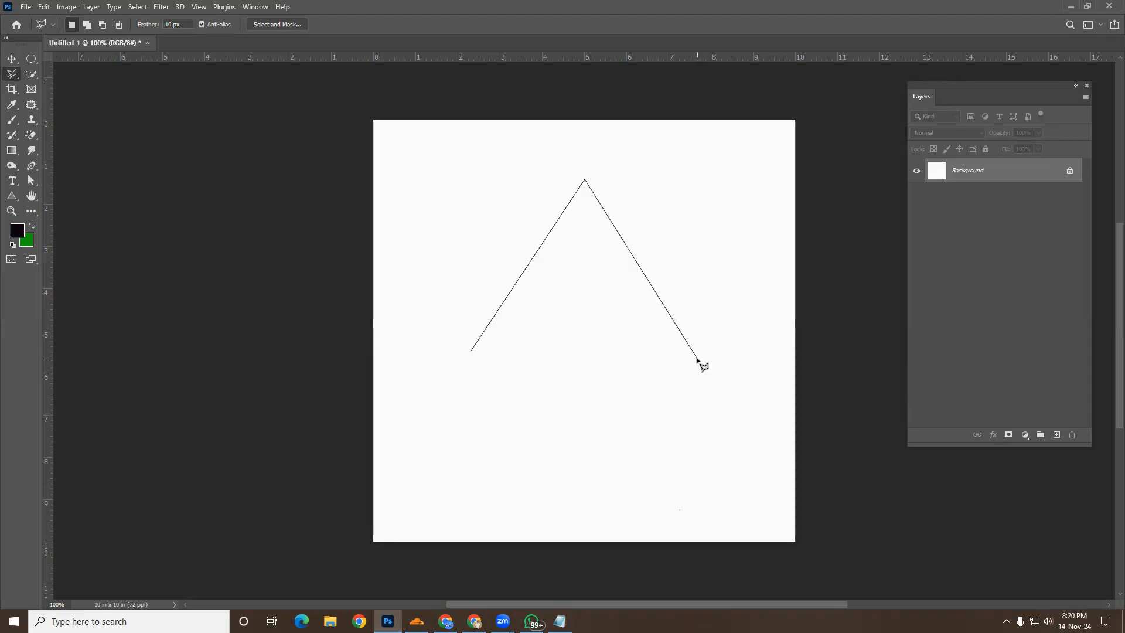
{"action": "left_click", "coordinate": [697, 358]}
{"action": "left_click", "coordinate": [469, 353]}
{"action": "key", "text": "ctrl+d"}
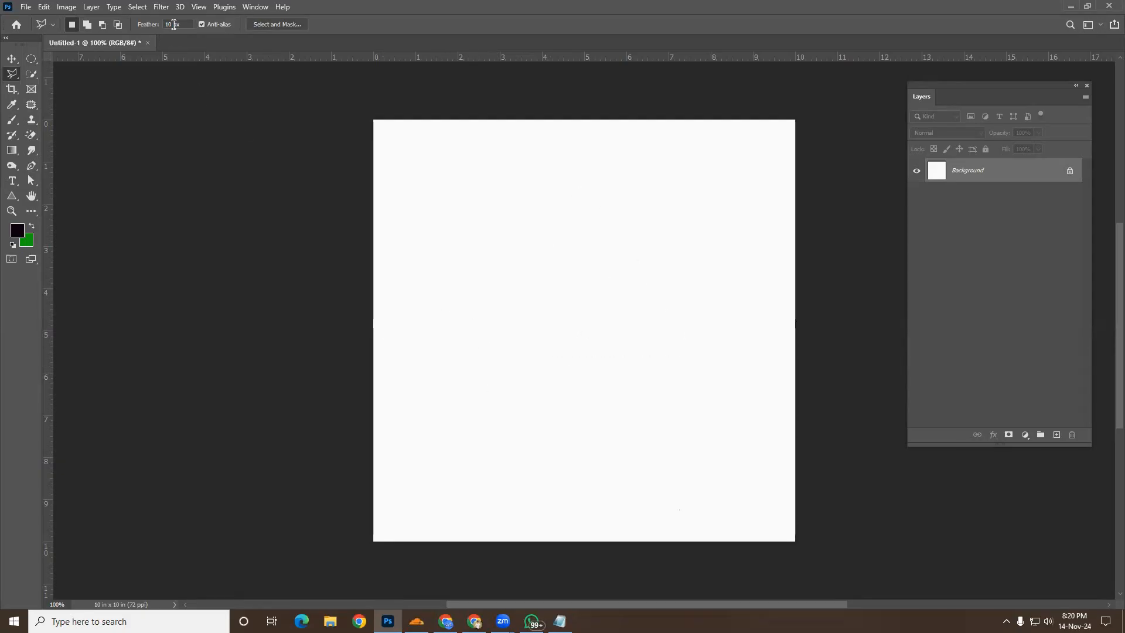
Outline a thin inverted V with the Polygonal Lasso at 0 px feather, fill it with the green background colour and deselect
{"action": "type", "text": "0"}
{"action": "left_click", "coordinate": [475, 380]}
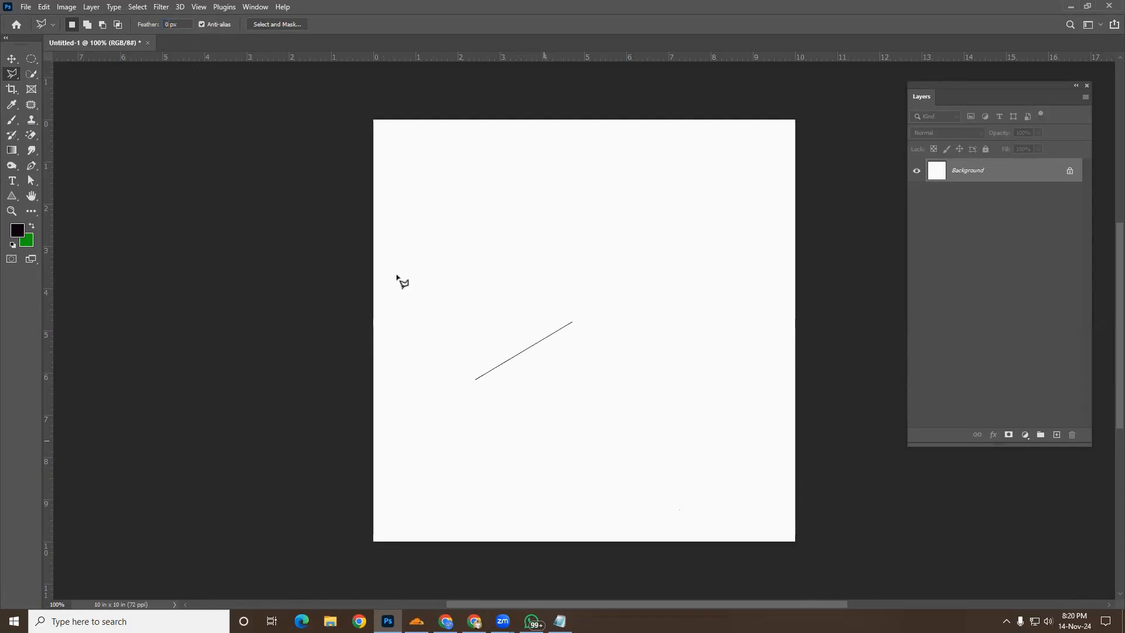
{"action": "left_click", "coordinate": [560, 179]}
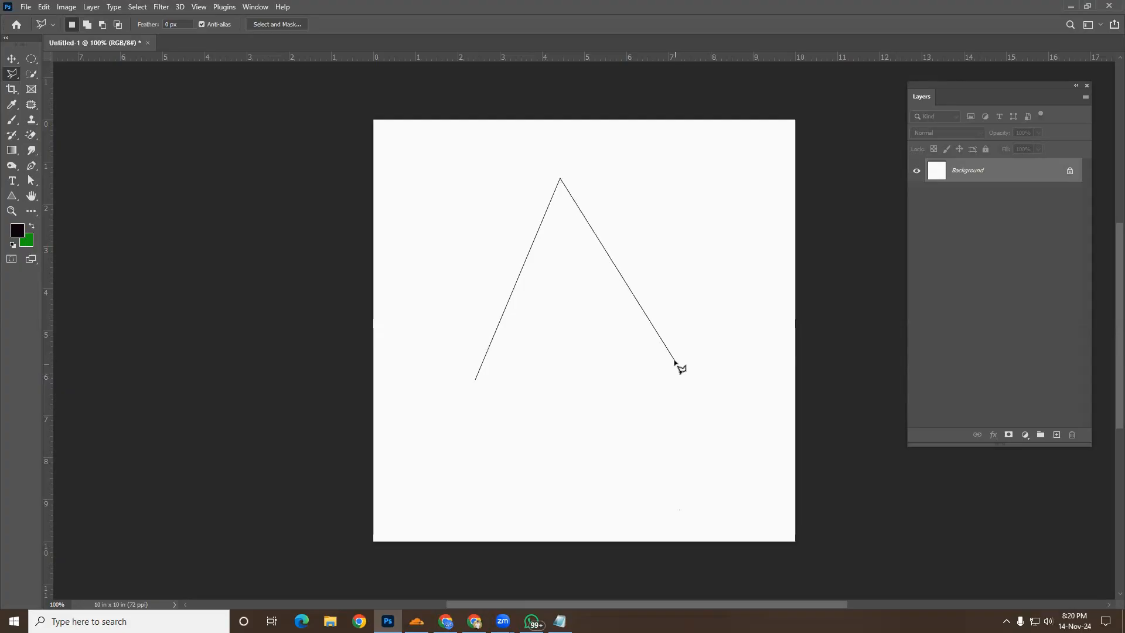
{"action": "left_click", "coordinate": [678, 370]}
{"action": "left_click", "coordinate": [685, 368]}
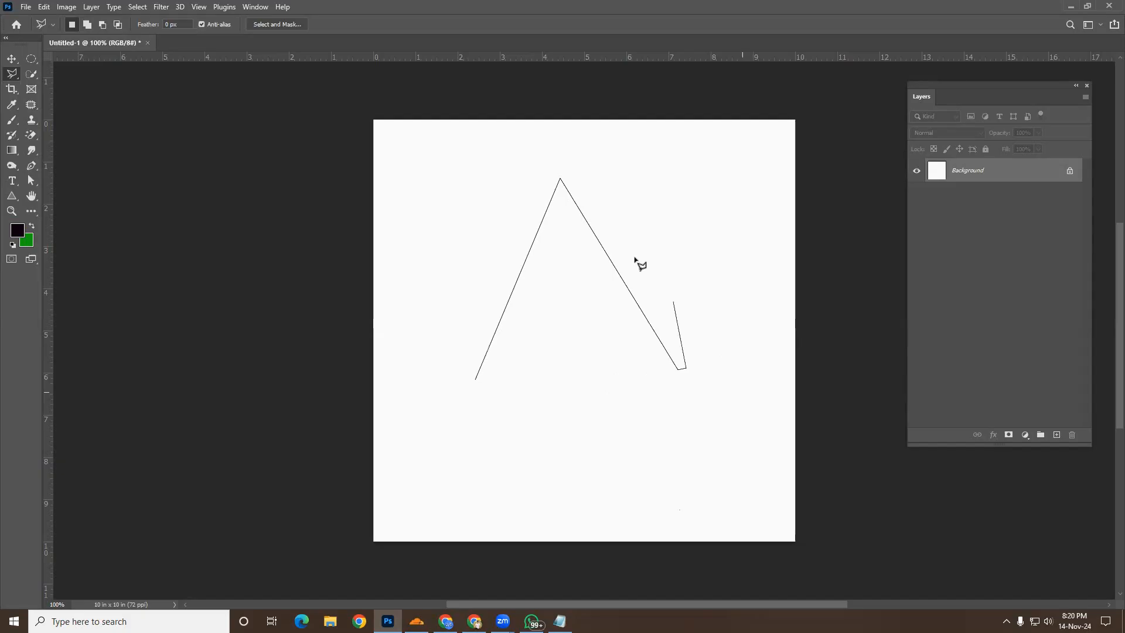
{"action": "left_click", "coordinate": [559, 161]}
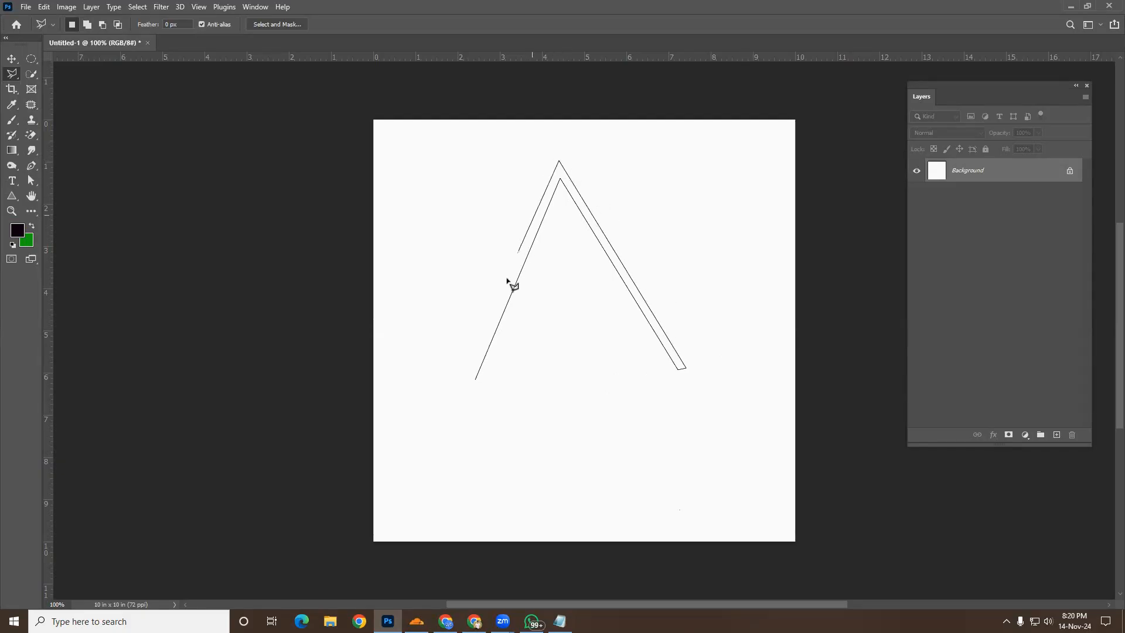
{"action": "left_click", "coordinate": [460, 391]}
{"action": "left_click", "coordinate": [476, 379]}
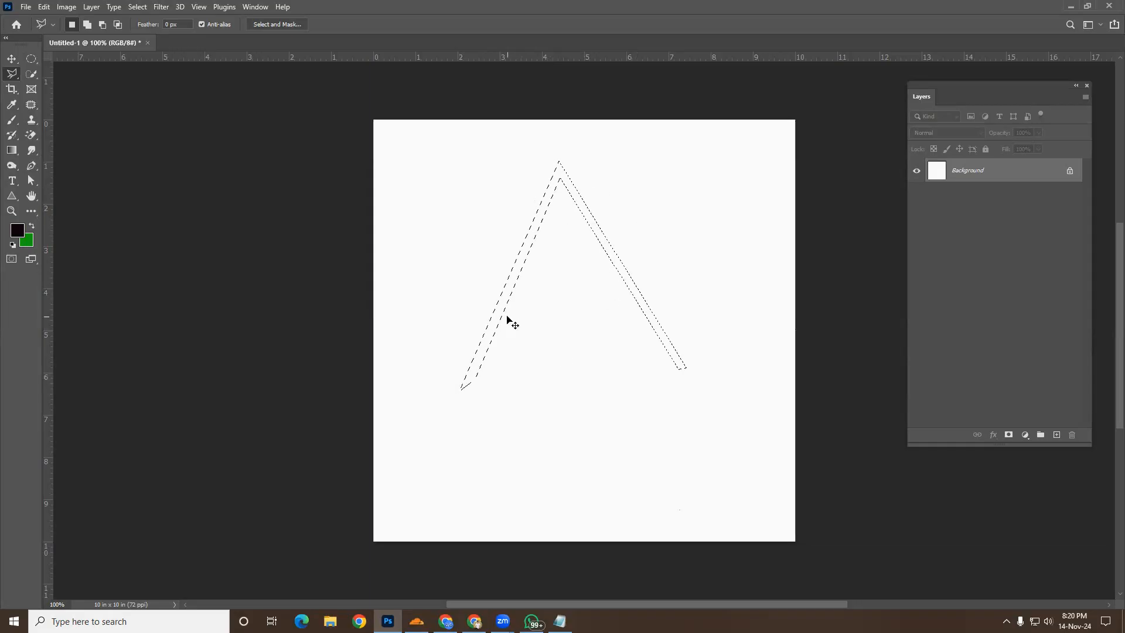
{"action": "key", "text": "ctrl+BackSpace"}
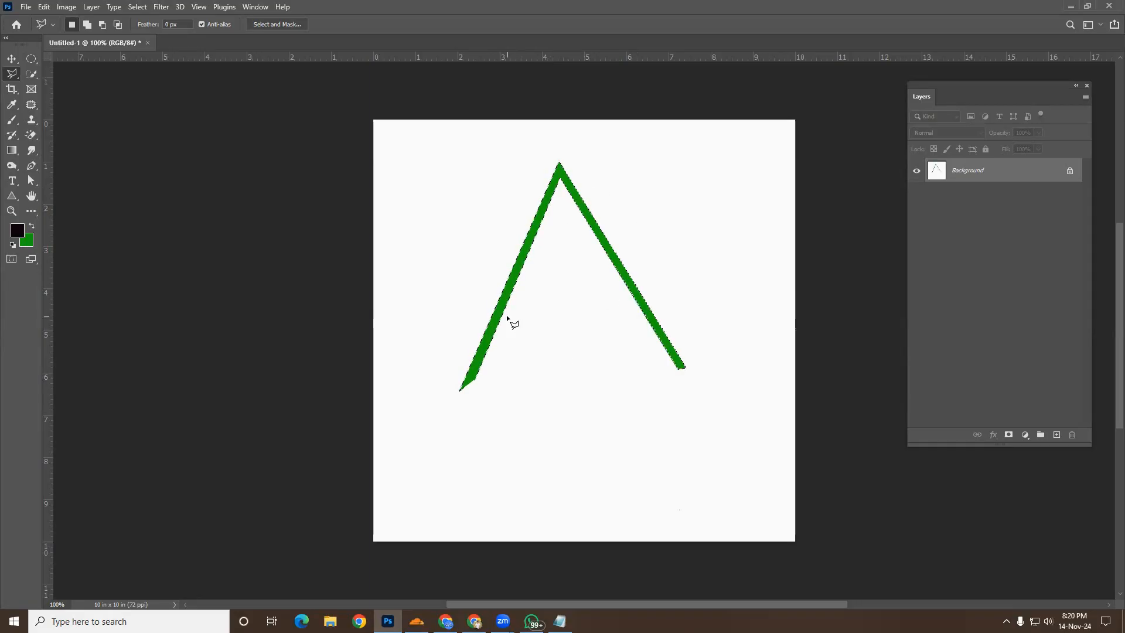
{"action": "key", "text": "ctrl+d"}
Outline a thin, upward-slanting crossbar across both legs of the green inverted V with the Polygonal Lasso tool
{"action": "left_click", "coordinate": [464, 326]}
{"action": "left_click", "coordinate": [651, 247]}
{"action": "left_click", "coordinate": [647, 256]}
{"action": "left_click", "coordinate": [451, 341]}
{"action": "left_click", "coordinate": [466, 326]}
Set the foreground colour to magenta #e00dd9, fill the crossbar selection with it and deselect
{"action": "left_click", "coordinate": [18, 231]}
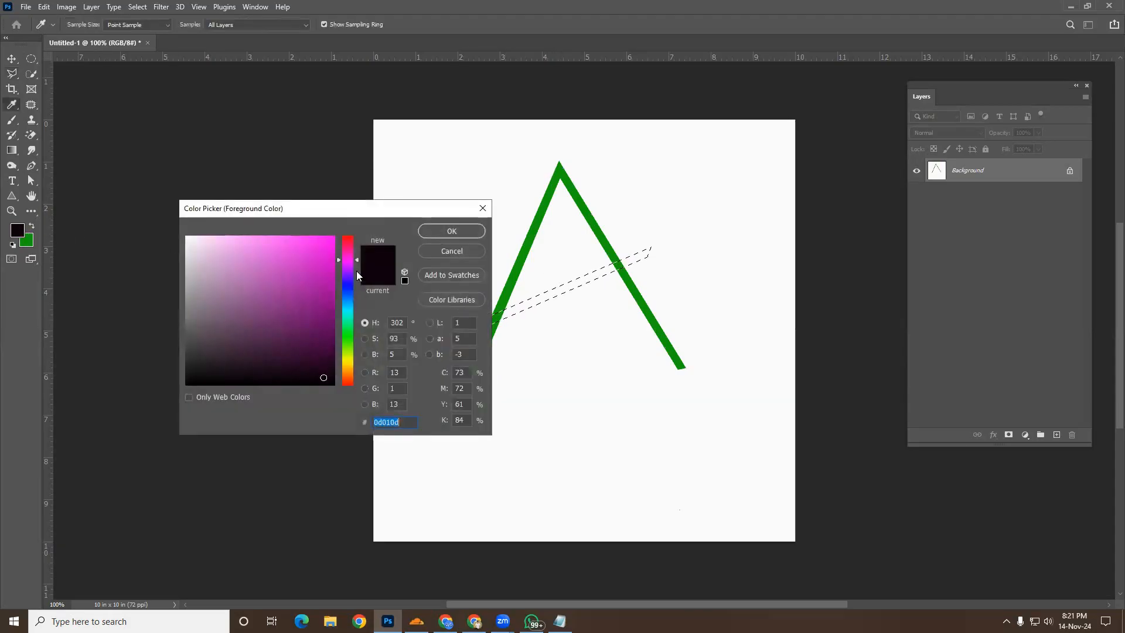
{"action": "left_click", "coordinate": [326, 253]}
{"action": "left_click", "coordinate": [457, 231]}
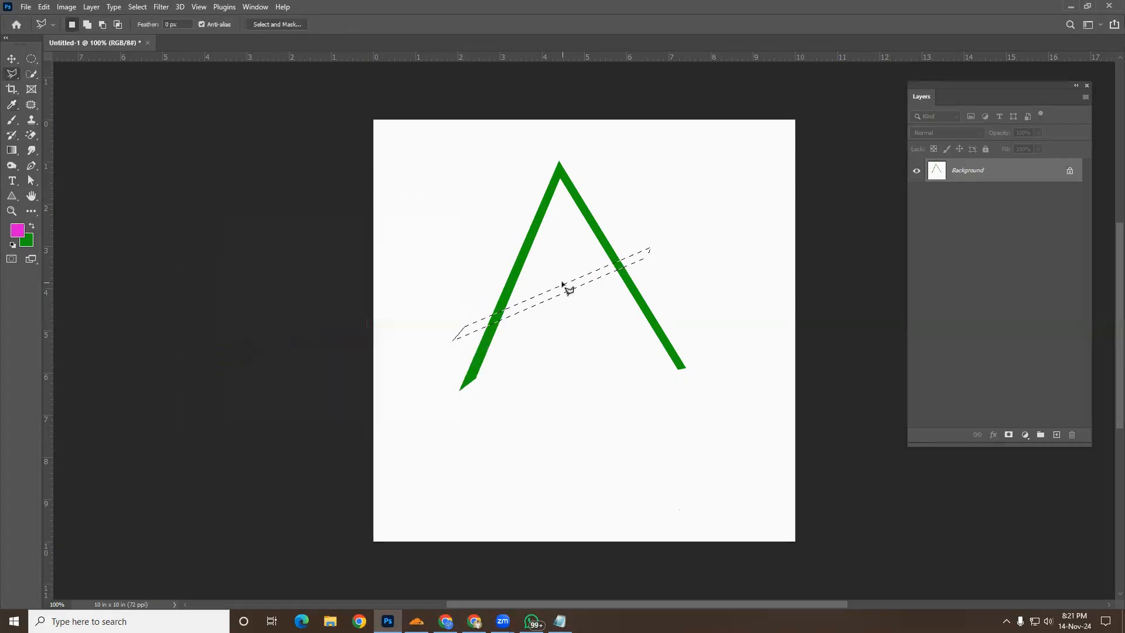
{"action": "key", "text": "alt+BackSpace"}
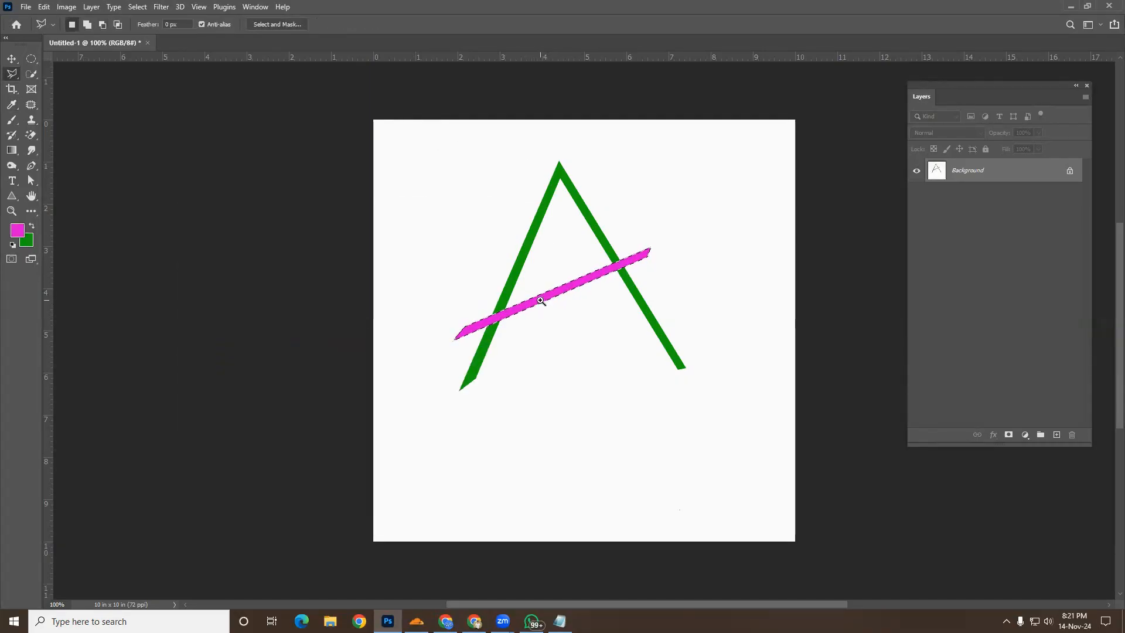
{"action": "scroll", "coordinate": [536, 306], "scroll_direction": "up", "scroll_amount": 1}
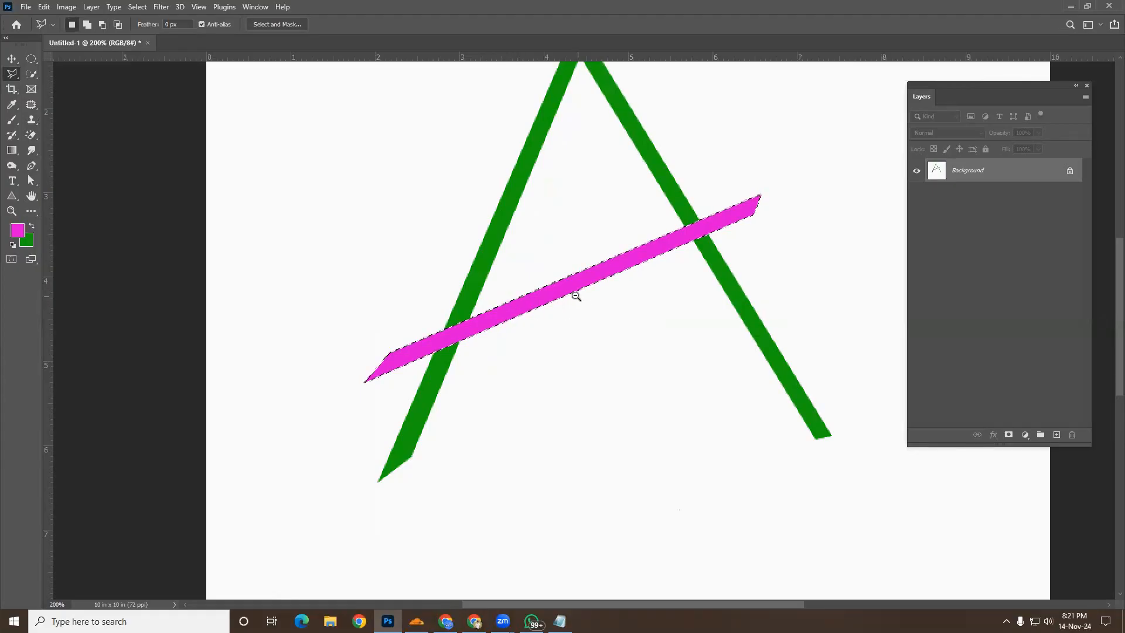
{"action": "scroll", "coordinate": [571, 290], "scroll_direction": "down", "scroll_amount": 1}
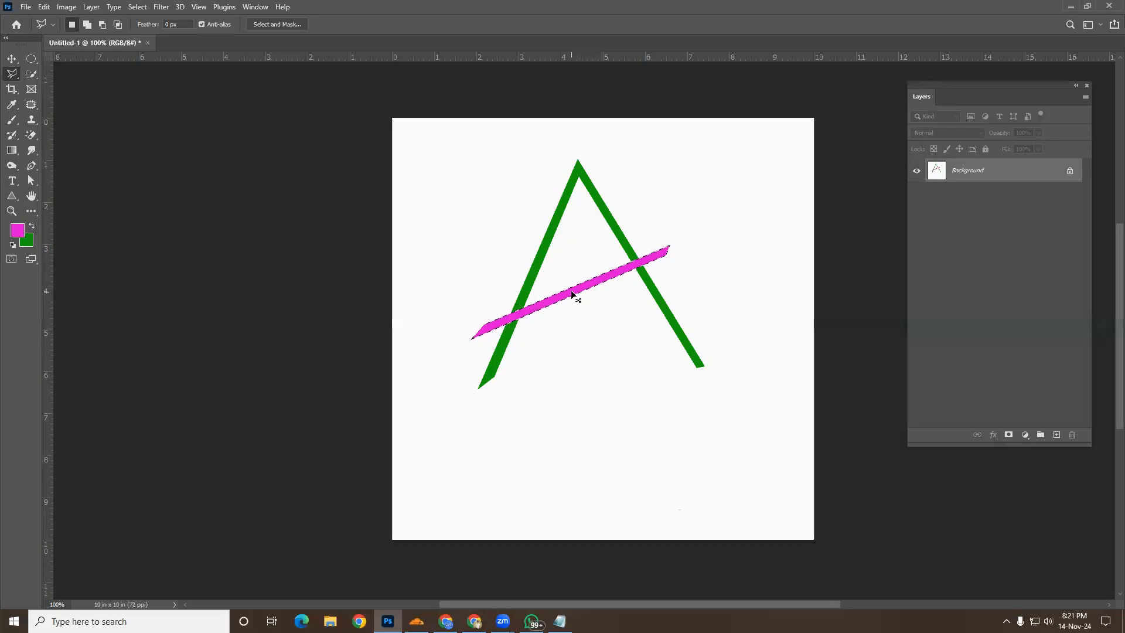
{"action": "key", "text": "ctrl+d"}
{"action": "left_click", "coordinate": [12, 59]}
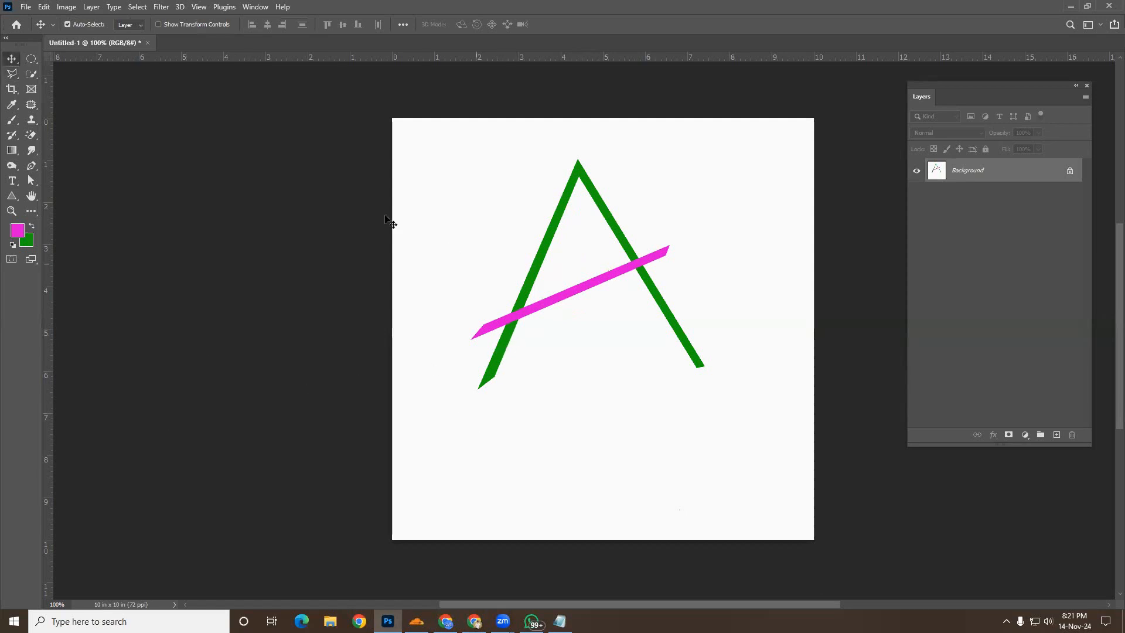
{"action": "left_click", "coordinate": [12, 74]}
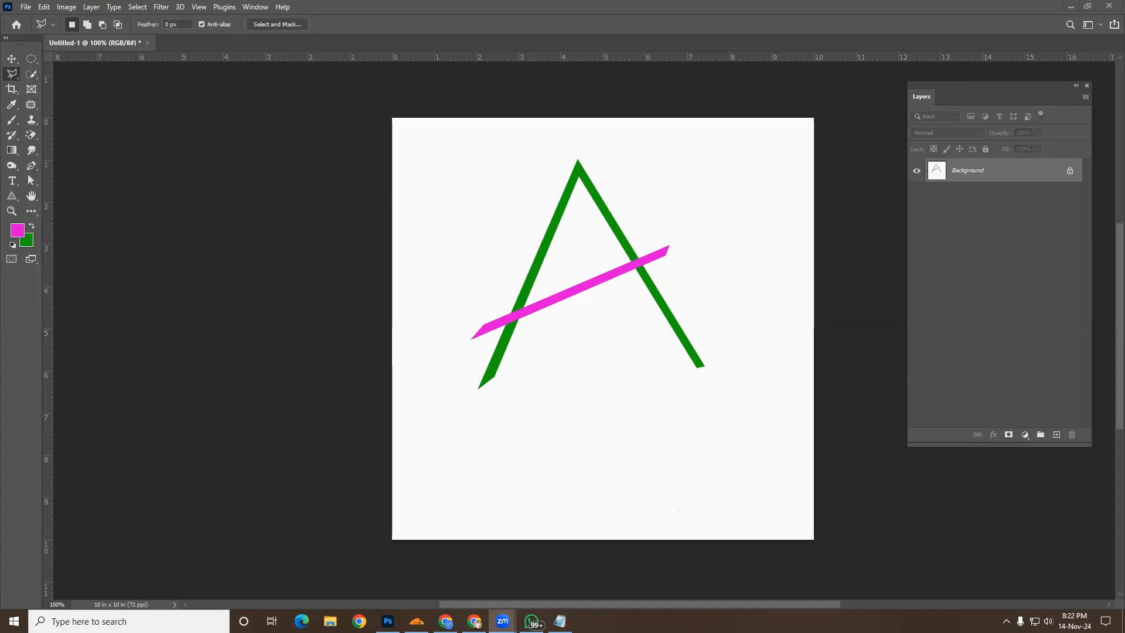
{"action": "left_click", "coordinate": [605, 398]}
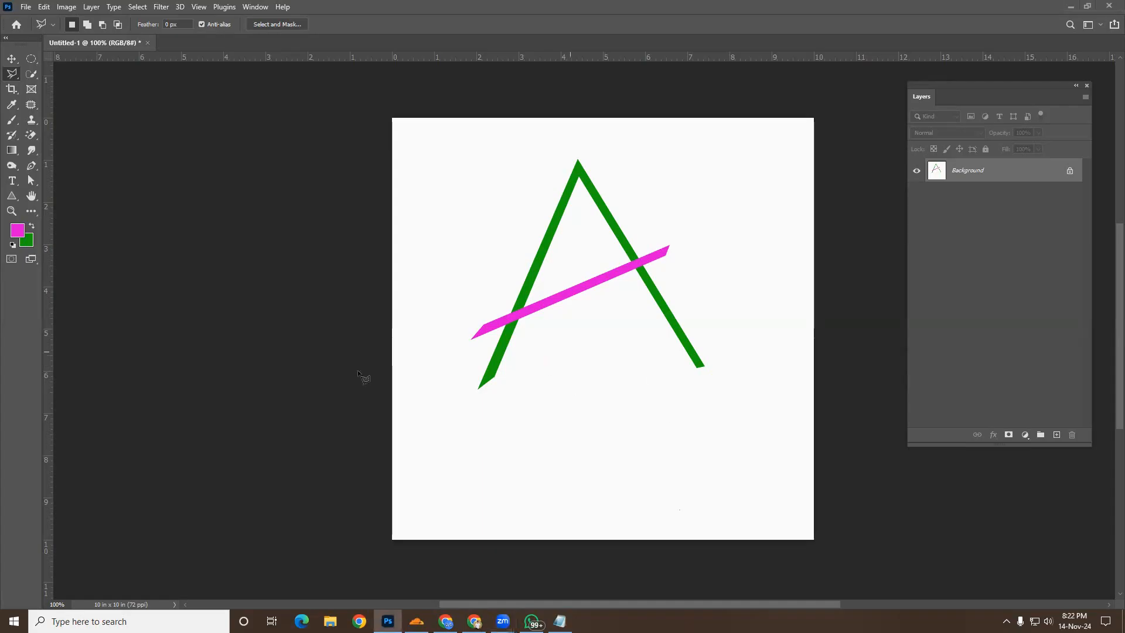
Set the foreground colour to near-white #fbf8fb and fill the whole canvas with it
{"action": "left_click", "coordinate": [19, 230]}
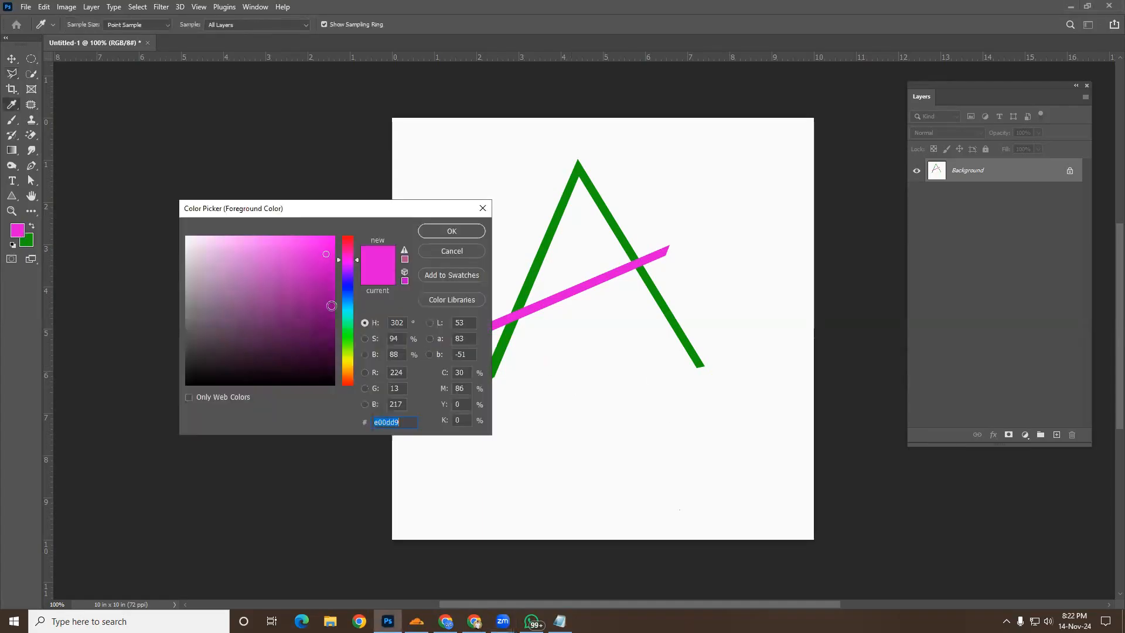
{"action": "left_click", "coordinate": [188, 238]}
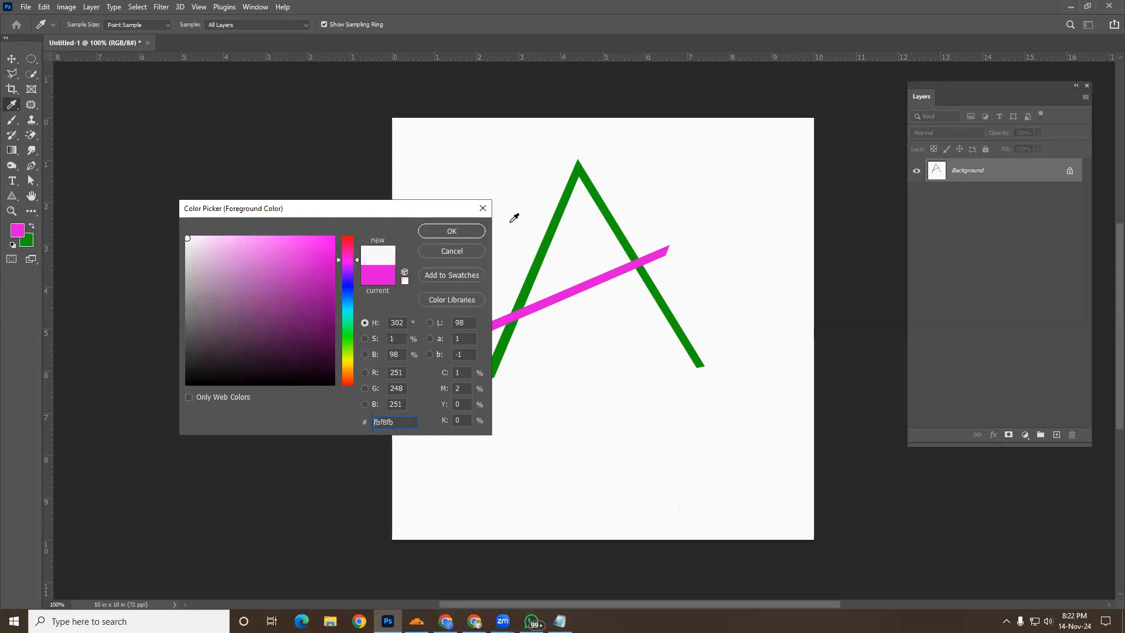
{"action": "left_click", "coordinate": [452, 231]}
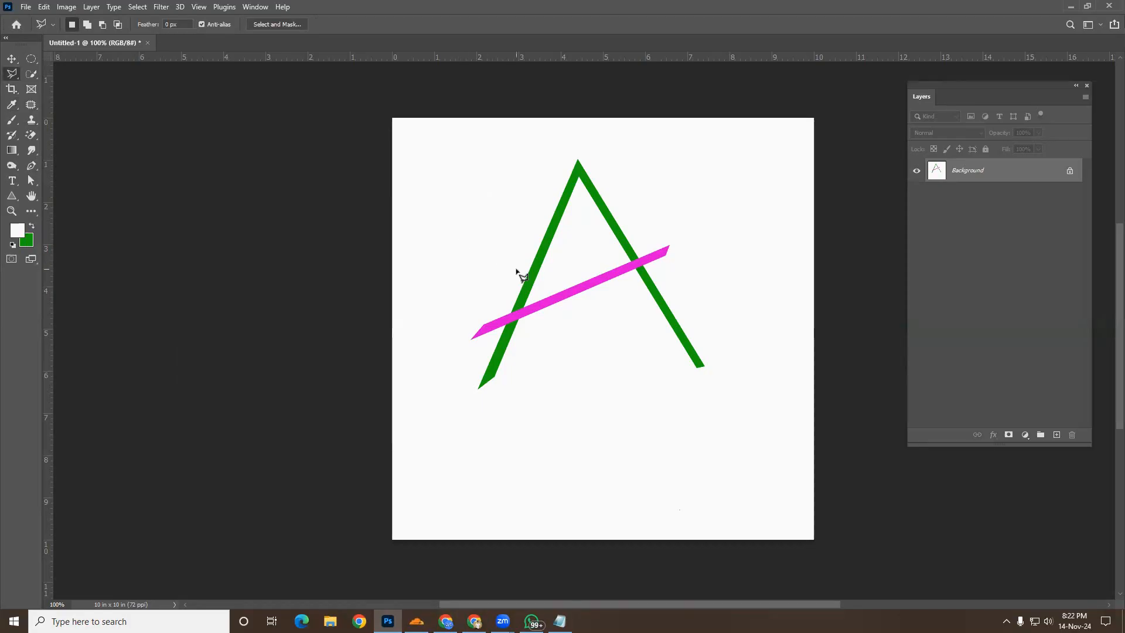
{"action": "key", "text": "alt+BackSpace"}
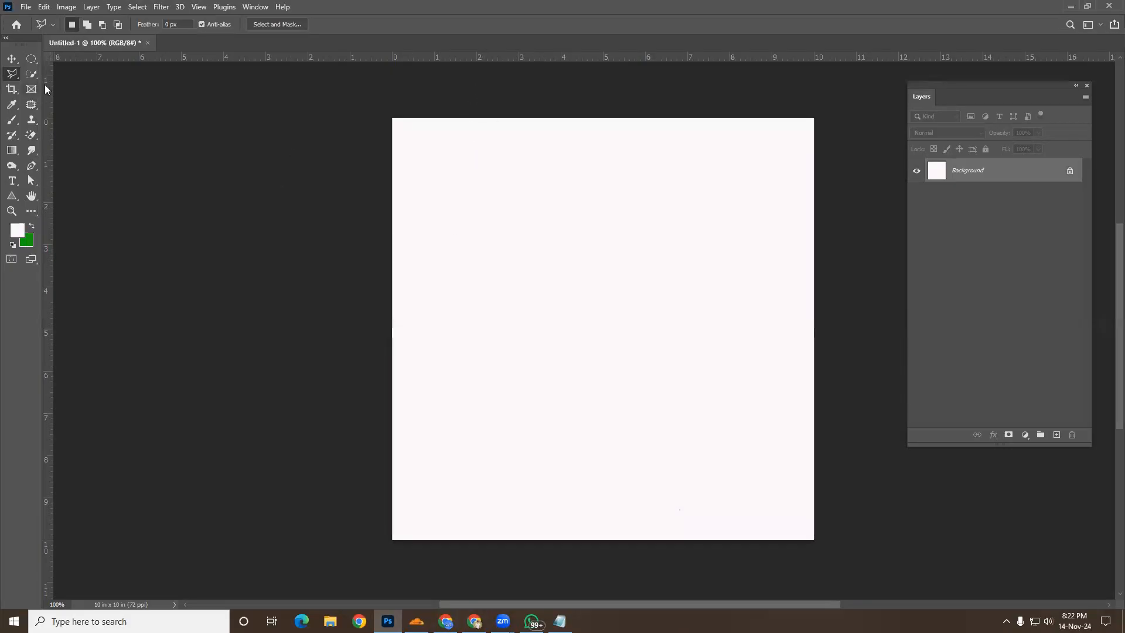
{"action": "right_click", "coordinate": [12, 73]}
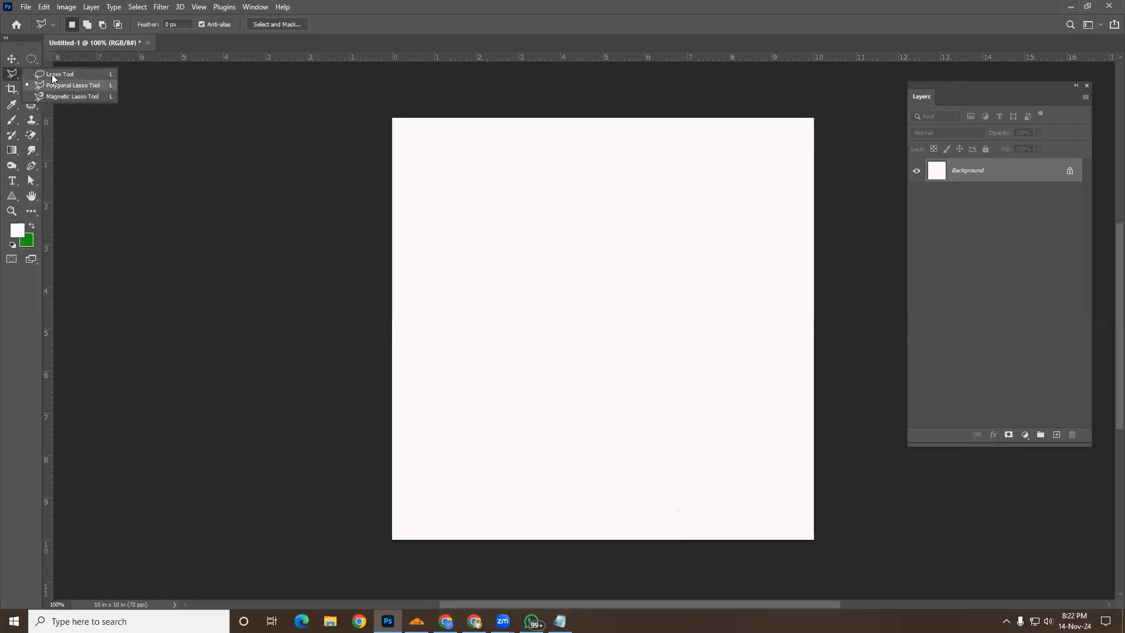
{"action": "left_click", "coordinate": [12, 60]}
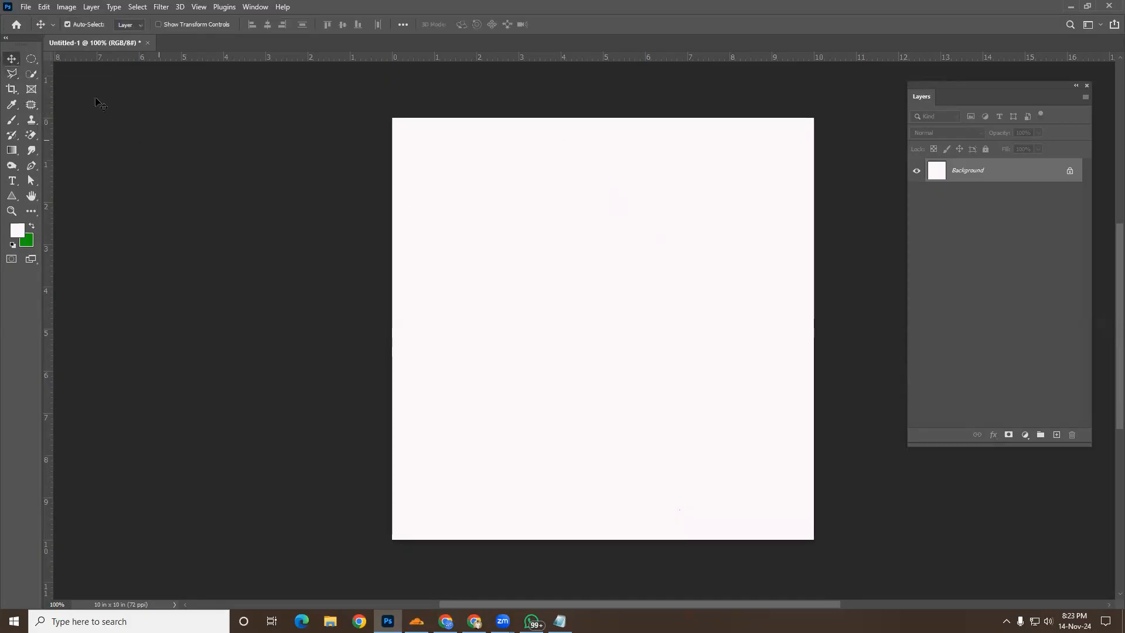
Fill a near-circular Elliptical Marquee selection around the canvas centre with the green background colour and deselect, closing the Layers panel as well
{"action": "left_click", "coordinate": [31, 58]}
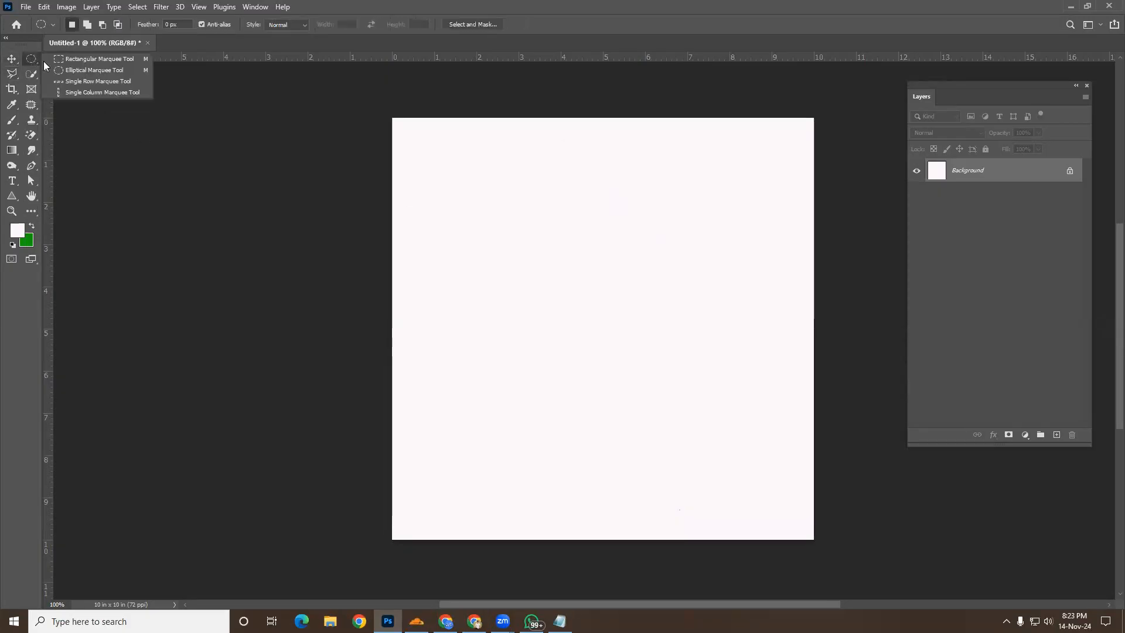
{"action": "left_click", "coordinate": [112, 74]}
{"action": "left_click_drag", "start_coordinate": [523, 232], "coordinate": [686, 387]}
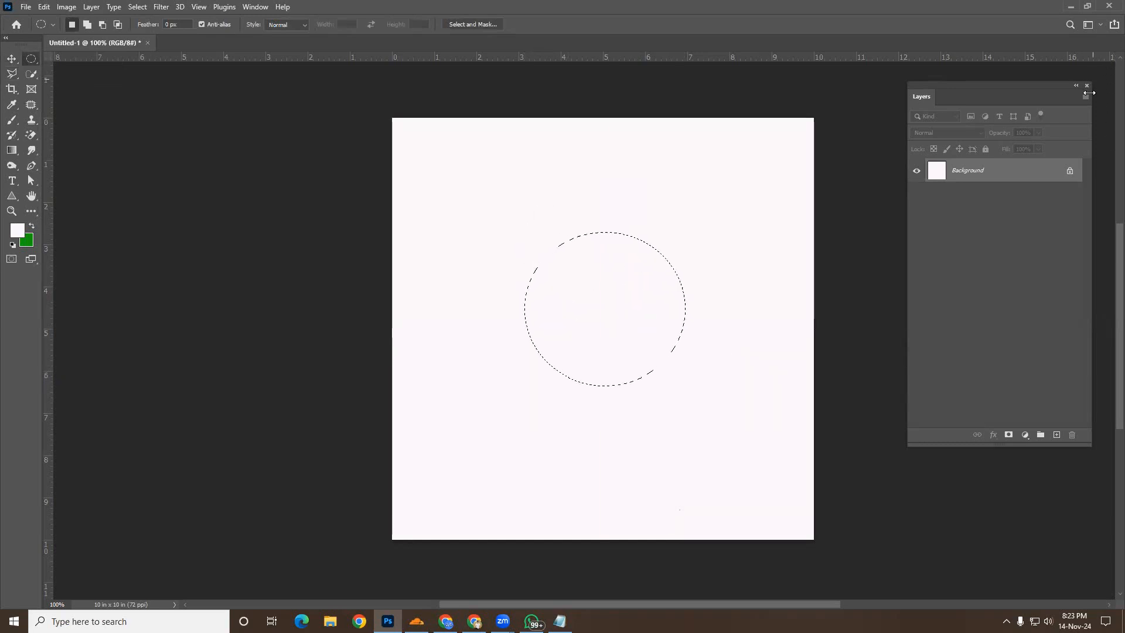
{"action": "left_click", "coordinate": [1087, 85]}
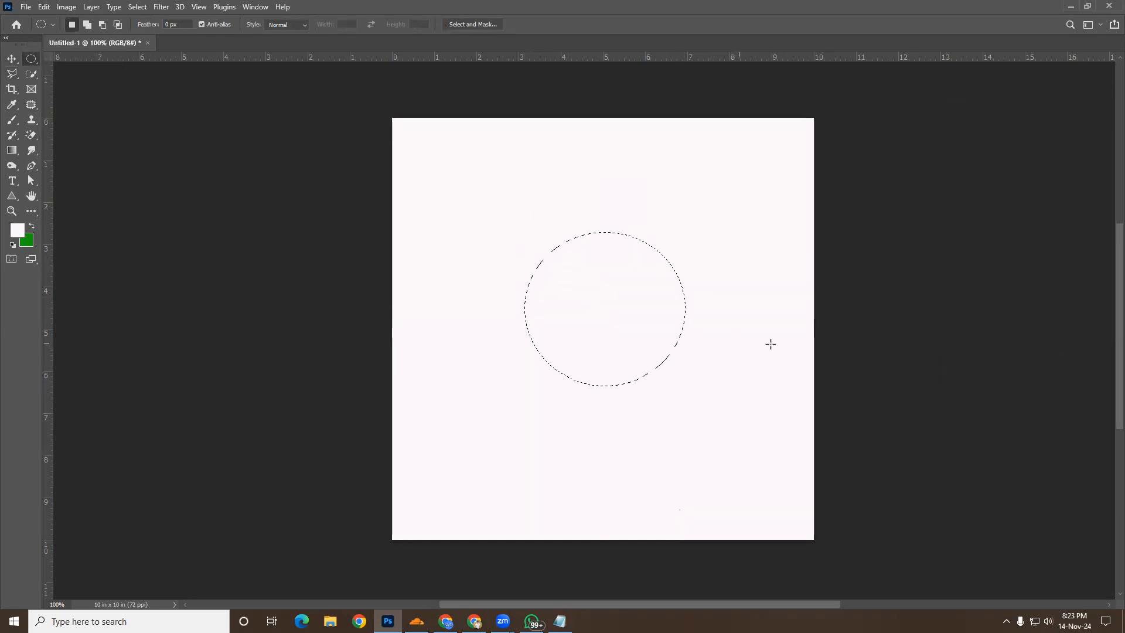
{"action": "key", "text": "ctrl+BackSpace"}
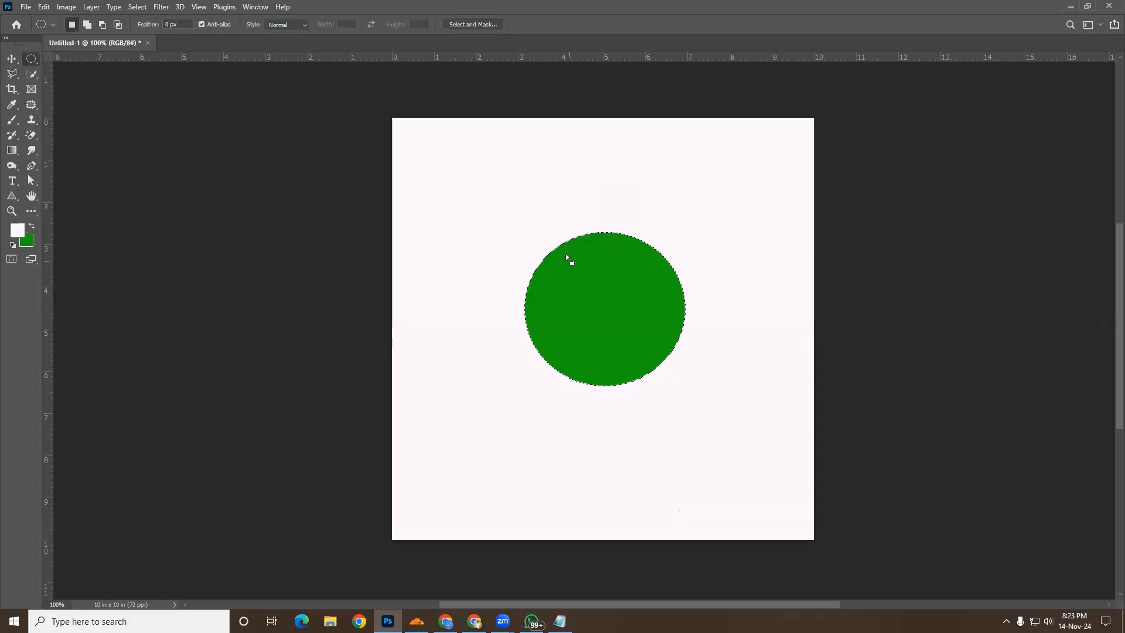
{"action": "left_click", "coordinate": [598, 309]}
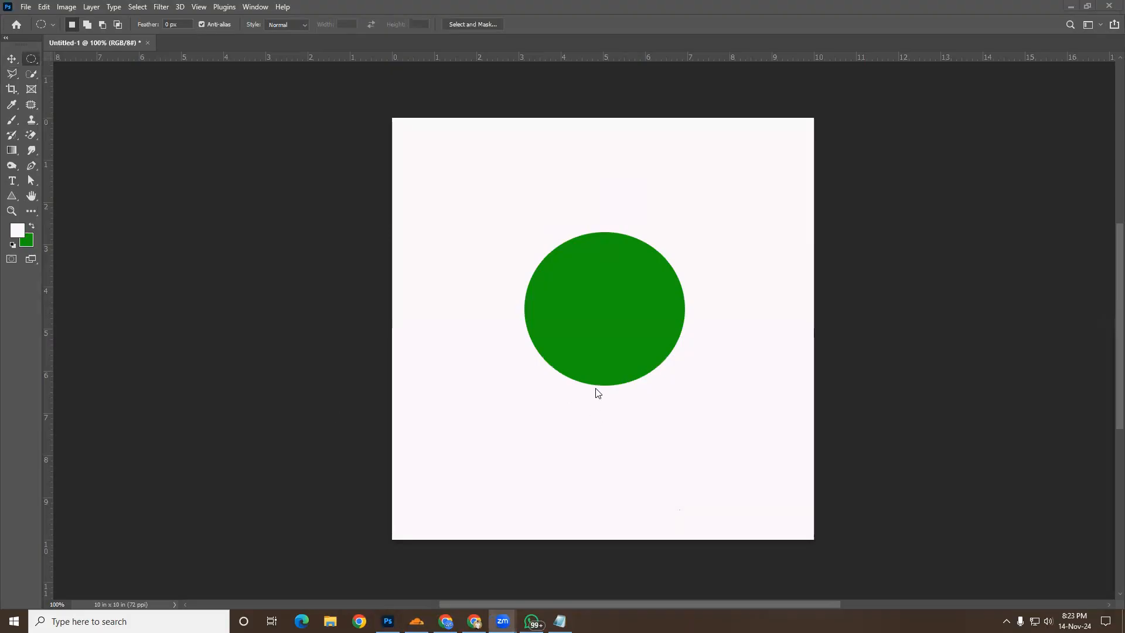
Try to move the green circle on the Background layer with the Move tool, declining the conversion to a normal layer
{"action": "left_click", "coordinate": [608, 373]}
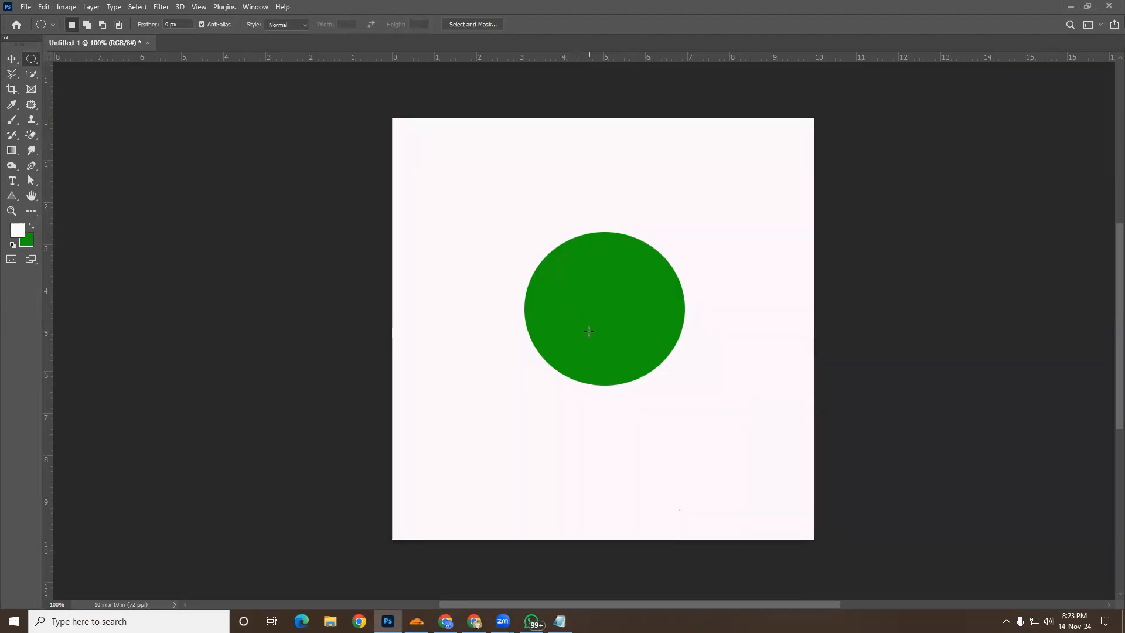
{"action": "left_click", "coordinate": [11, 63]}
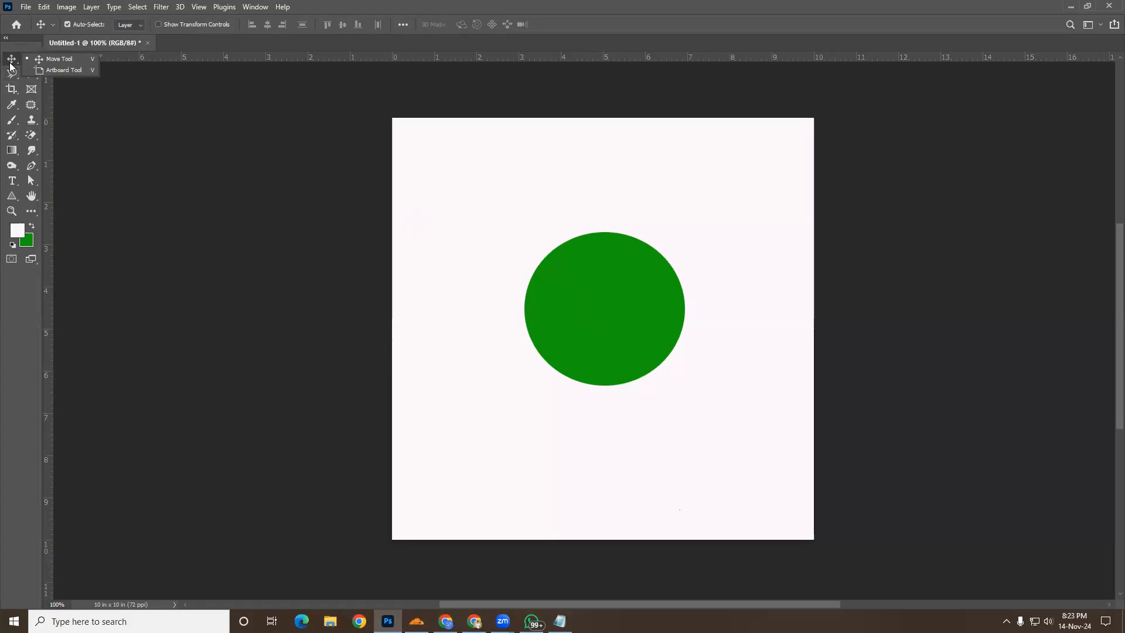
{"action": "left_click", "coordinate": [47, 60]}
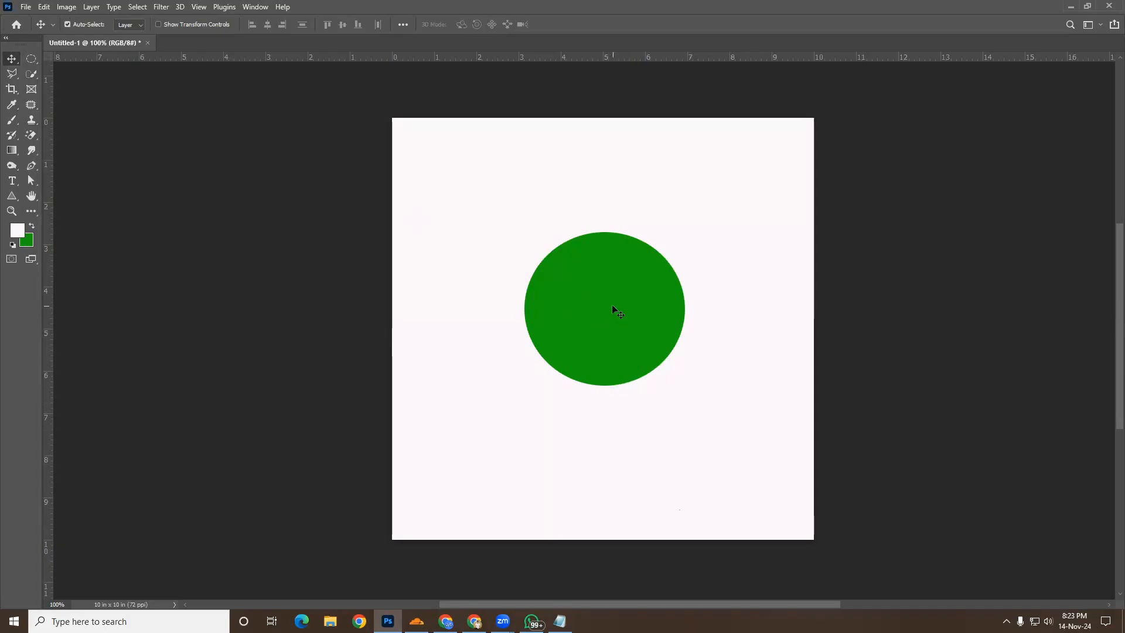
{"action": "left_click_drag", "start_coordinate": [612, 306], "coordinate": [608, 327]}
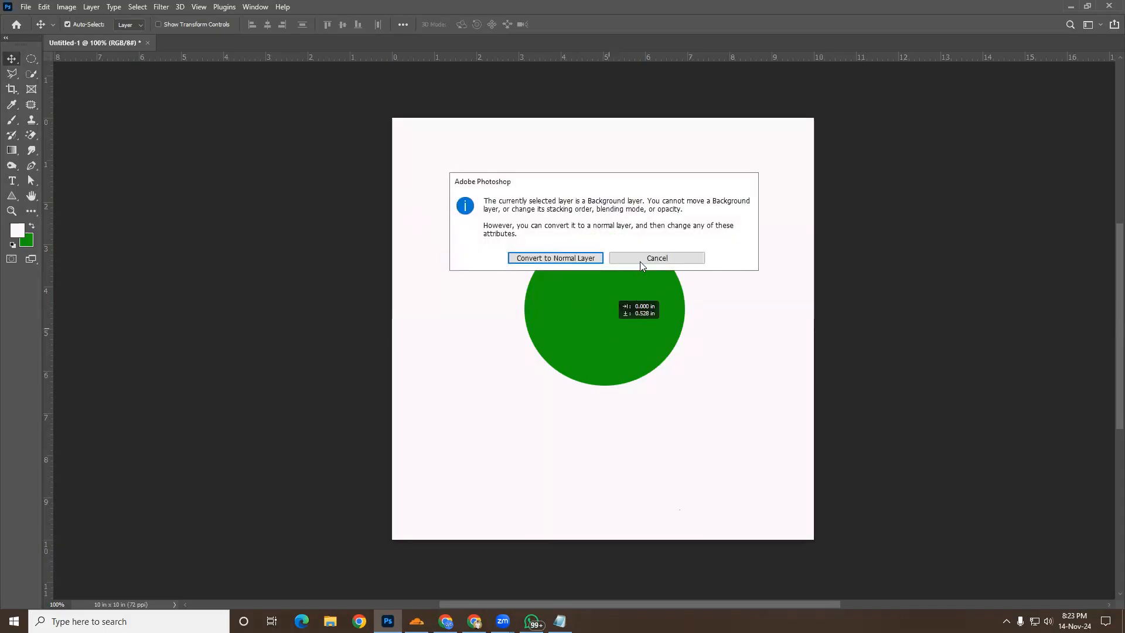
{"action": "key", "text": "Escape"}
{"action": "left_click", "coordinate": [617, 319]}
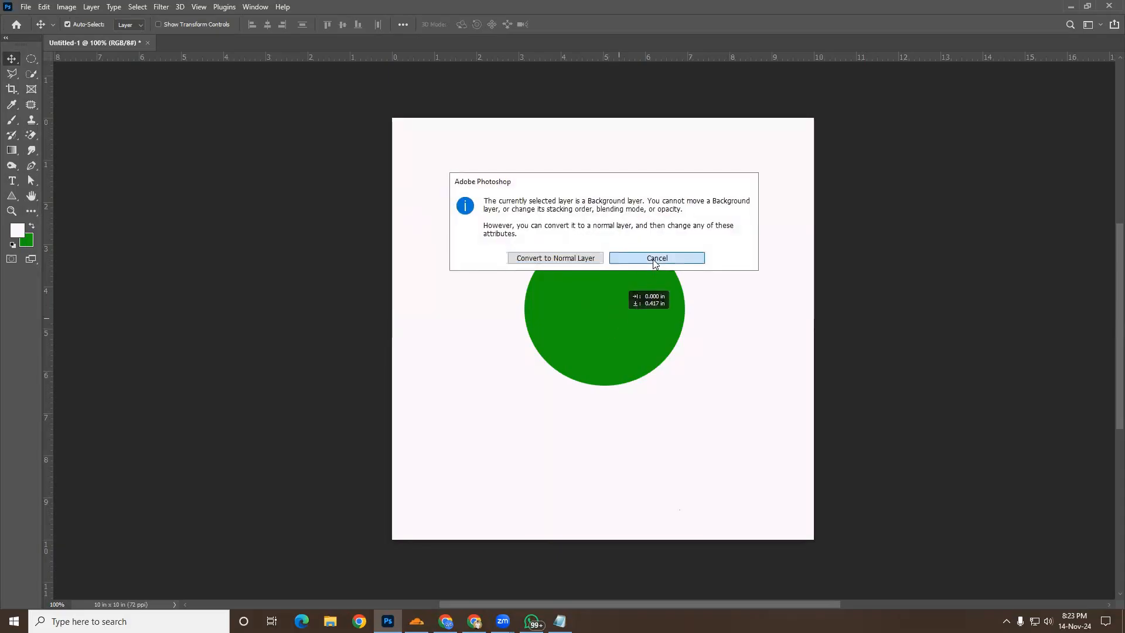
{"action": "left_click", "coordinate": [653, 259]}
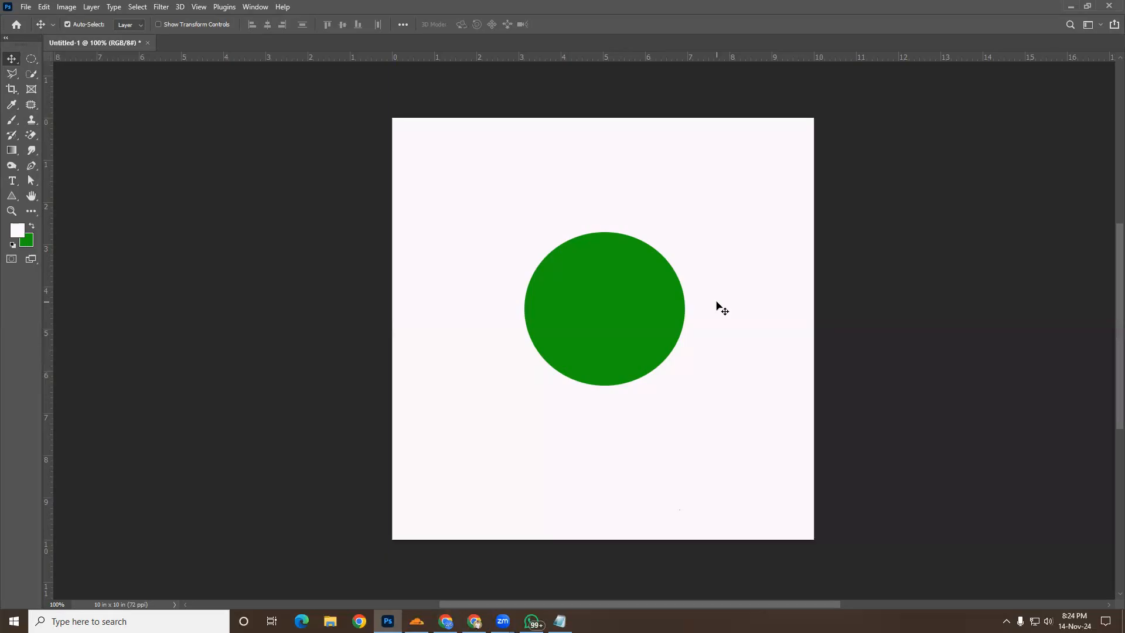
Display the Layers panel and place it beside the canvas
{"action": "left_click", "coordinate": [257, 7]}
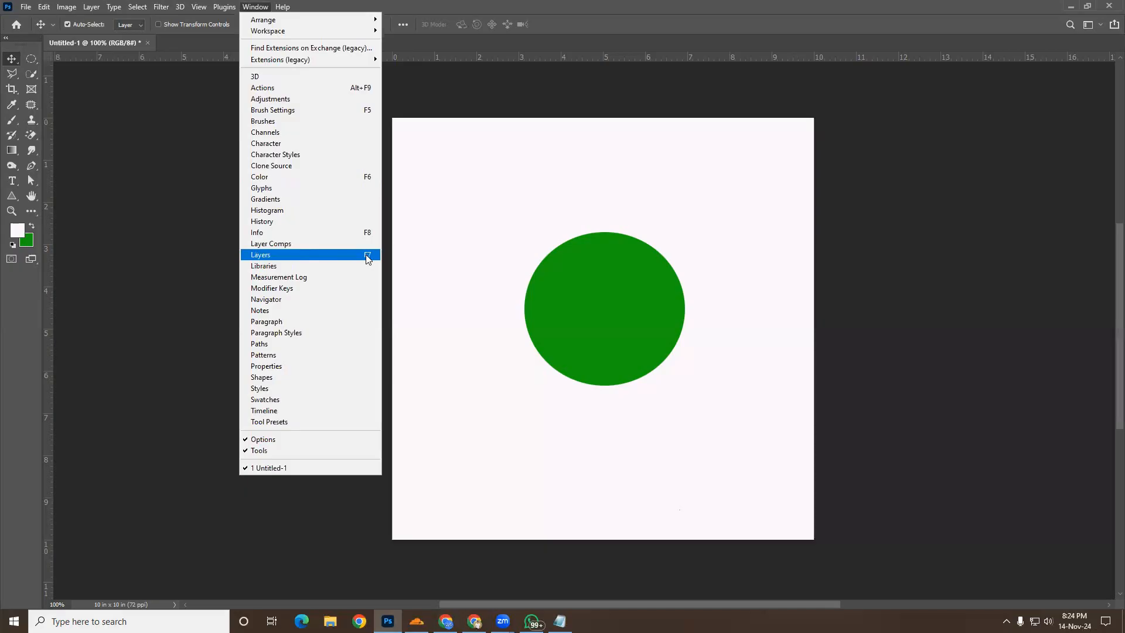
{"action": "left_click", "coordinate": [291, 255]}
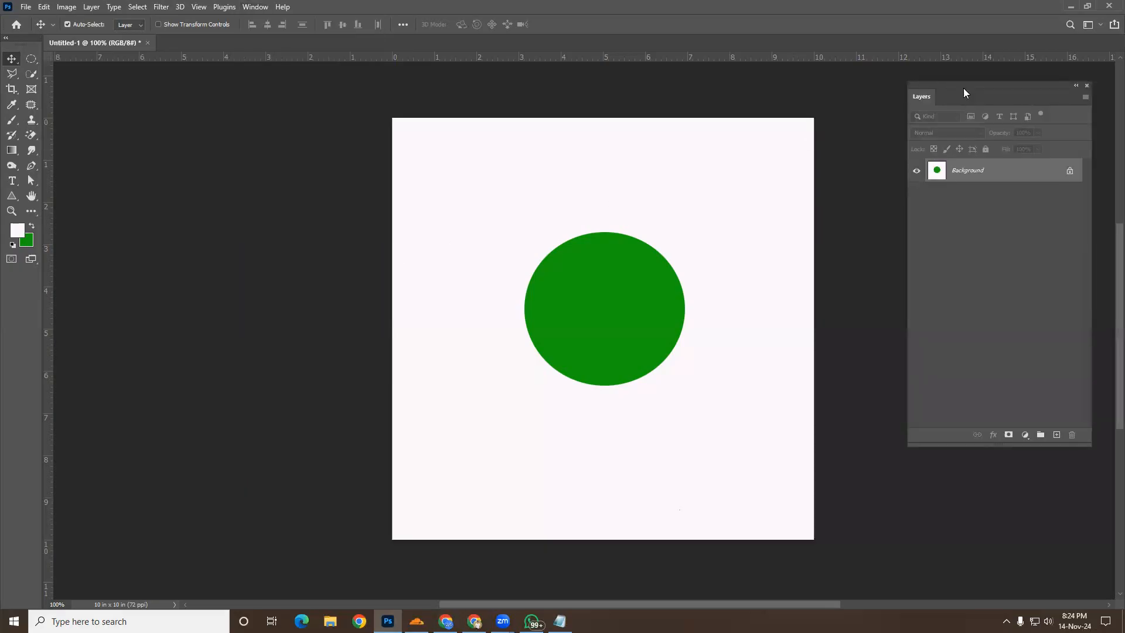
{"action": "left_click_drag", "start_coordinate": [964, 92], "coordinate": [920, 119]}
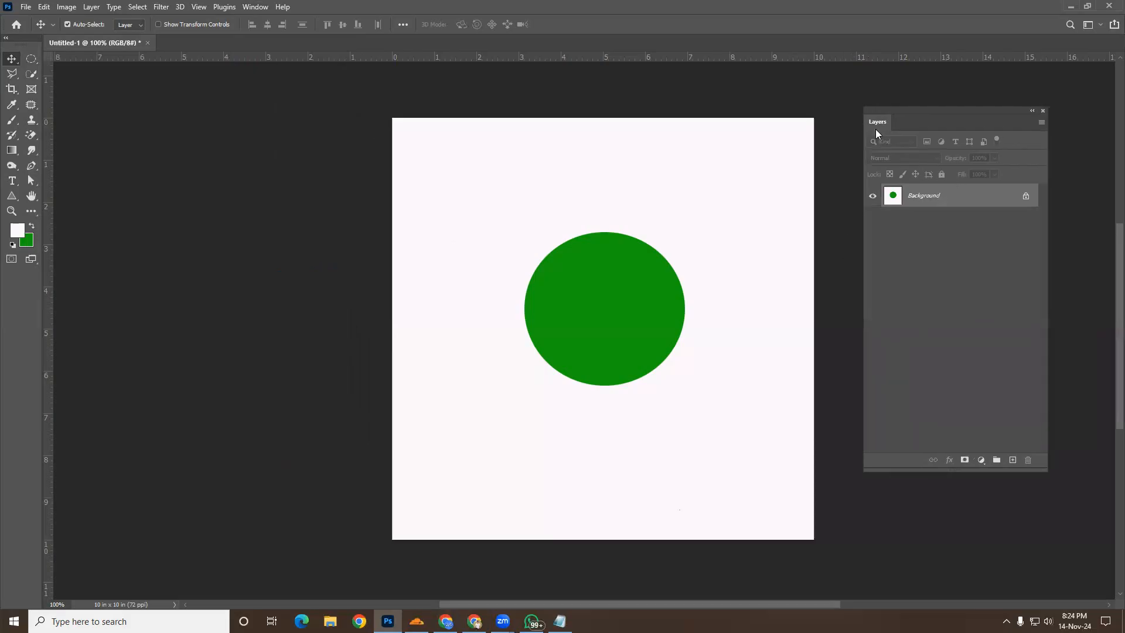
{"action": "left_click", "coordinate": [1042, 110]}
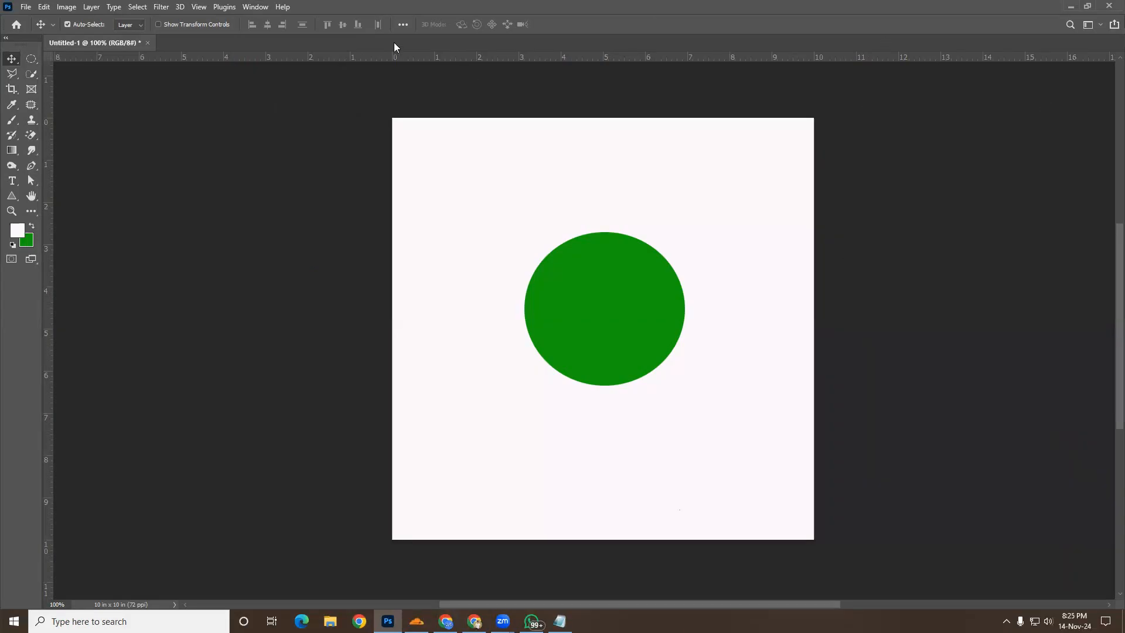
{"action": "left_click", "coordinate": [267, 7]}
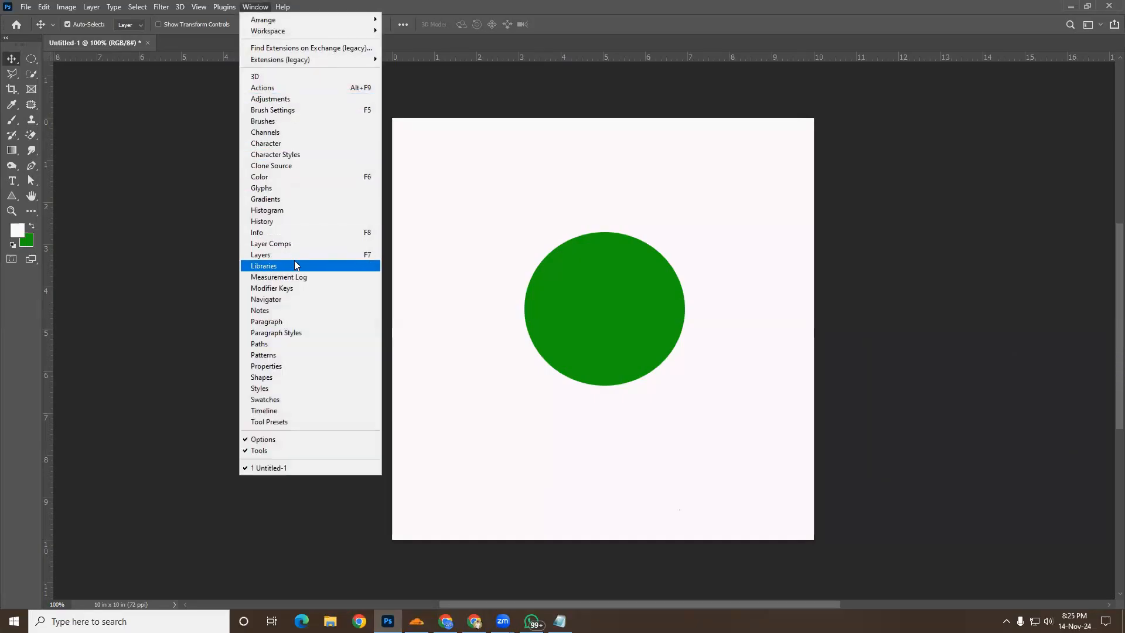
{"action": "left_click", "coordinate": [276, 260]}
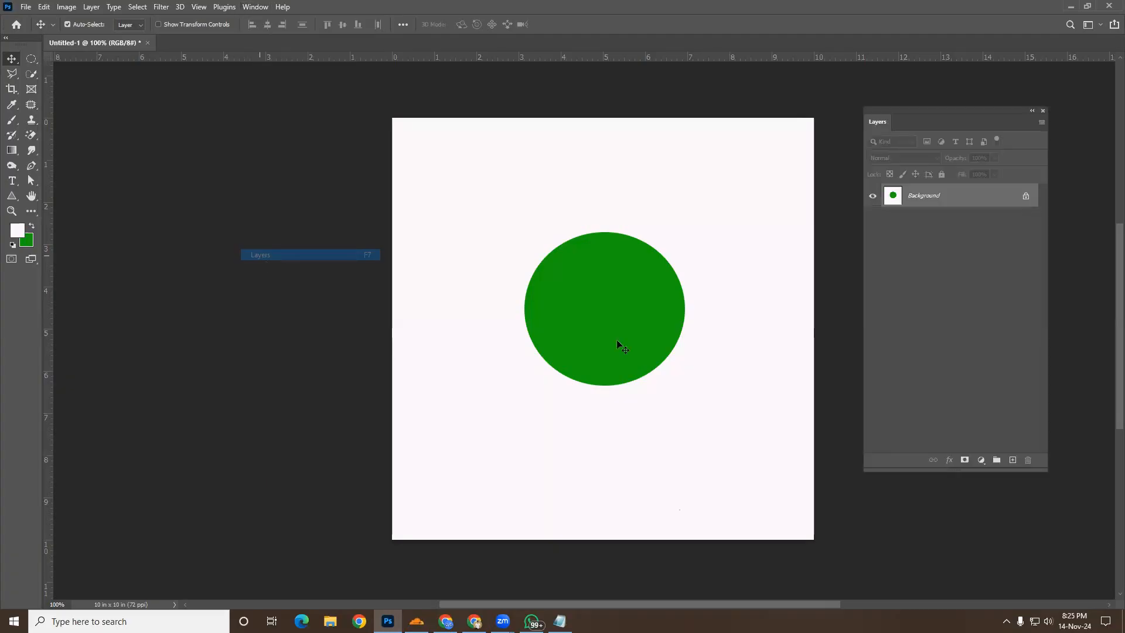
{"action": "mouse_move", "coordinate": [898, 112]}
{"action": "left_mouse_down"}
{"action": "mouse_move", "coordinate": [913, 168]}
{"action": "mouse_move", "coordinate": [888, 111]}
{"action": "mouse_move", "coordinate": [908, 113]}
{"action": "left_mouse_up"}
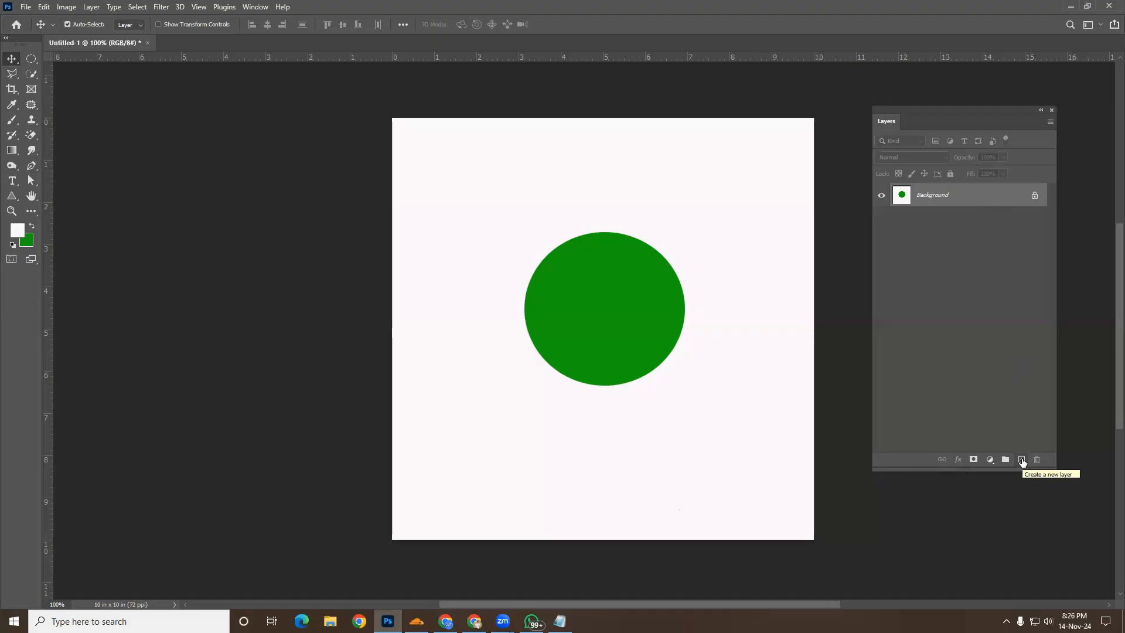
Add four new empty layers above the Background layer
{"action": "left_click", "coordinate": [1022, 460]}
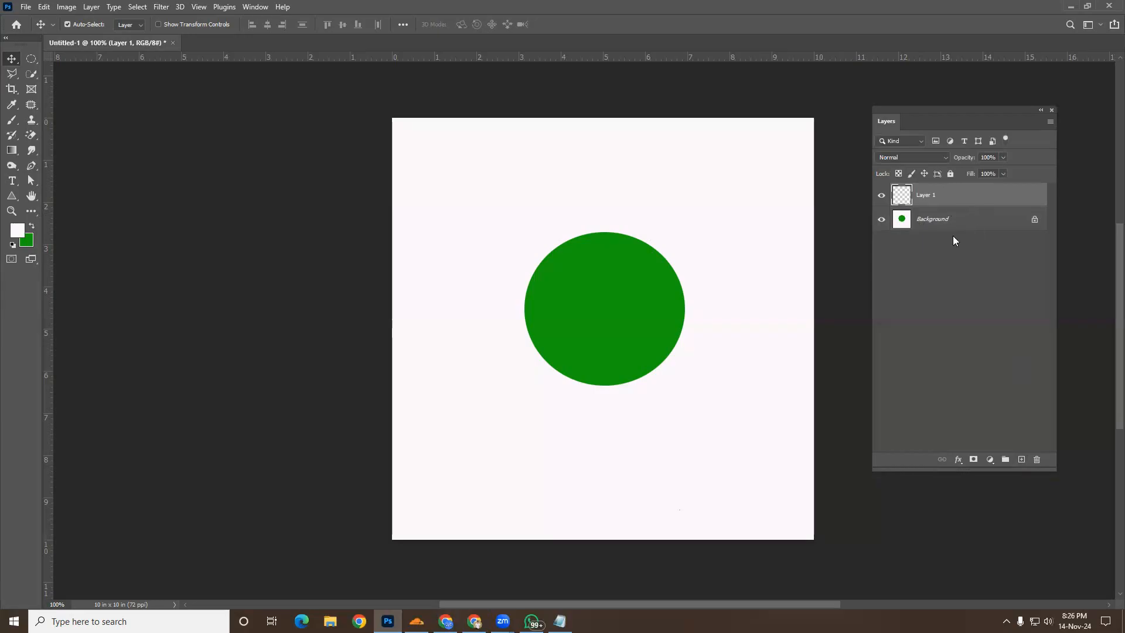
{"action": "left_click", "coordinate": [934, 223]}
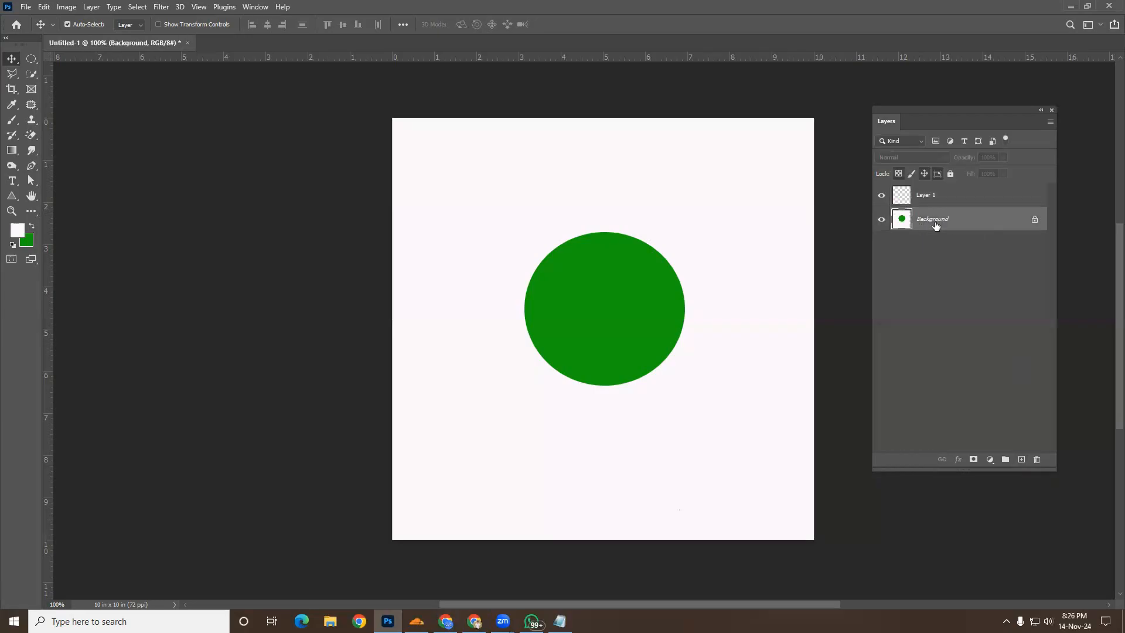
{"action": "left_click", "coordinate": [924, 194]}
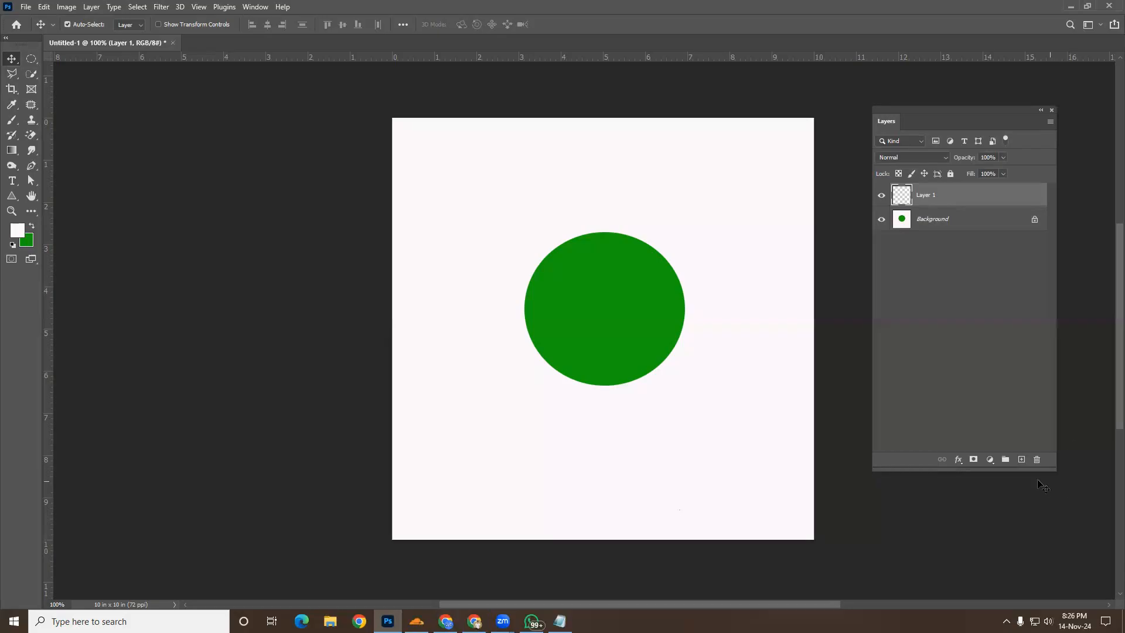
{"action": "left_click", "coordinate": [1020, 460]}
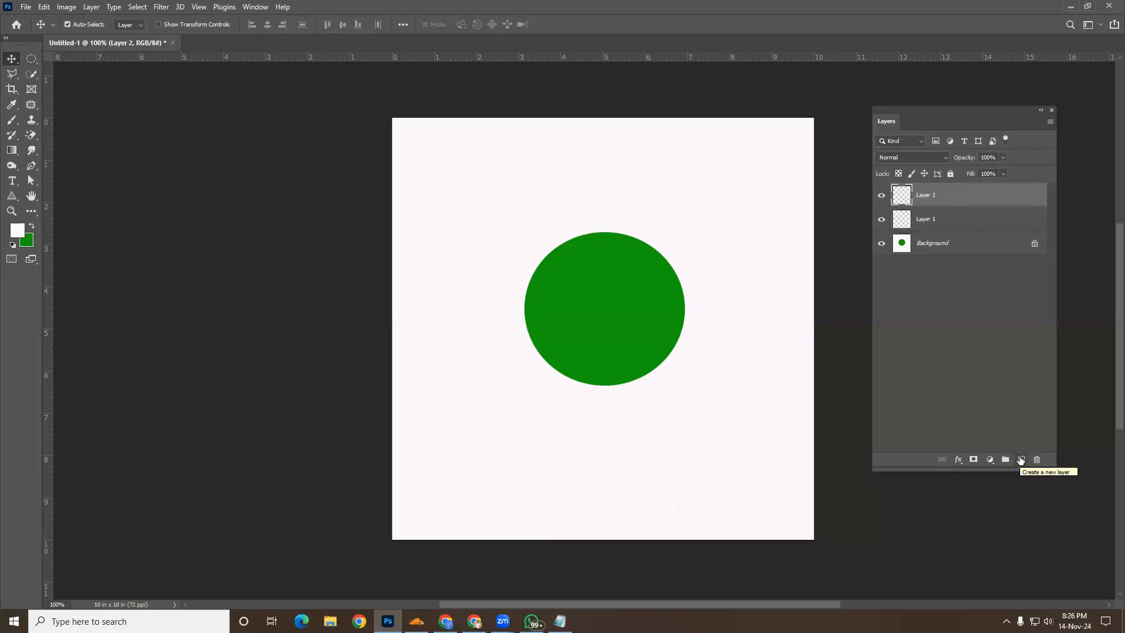
{"action": "left_click", "coordinate": [1020, 460]}
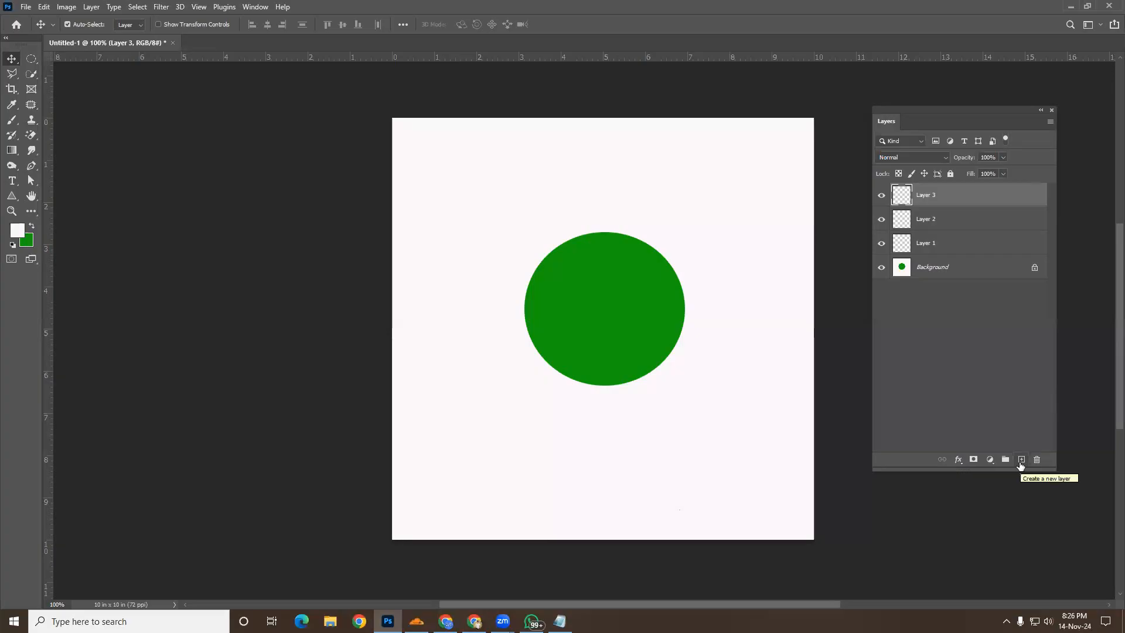
{"action": "left_click", "coordinate": [1021, 460]}
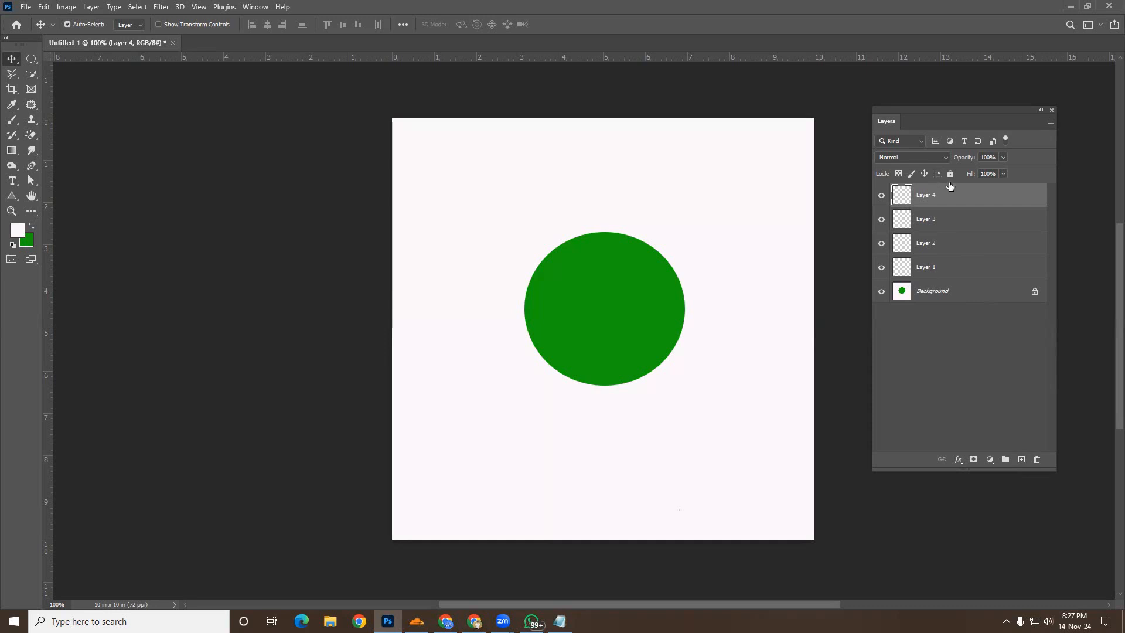
Select Layer 3, Layer 2, the Background and Layer 1 in turn to show how the active layer changes
{"action": "left_click", "coordinate": [939, 220]}
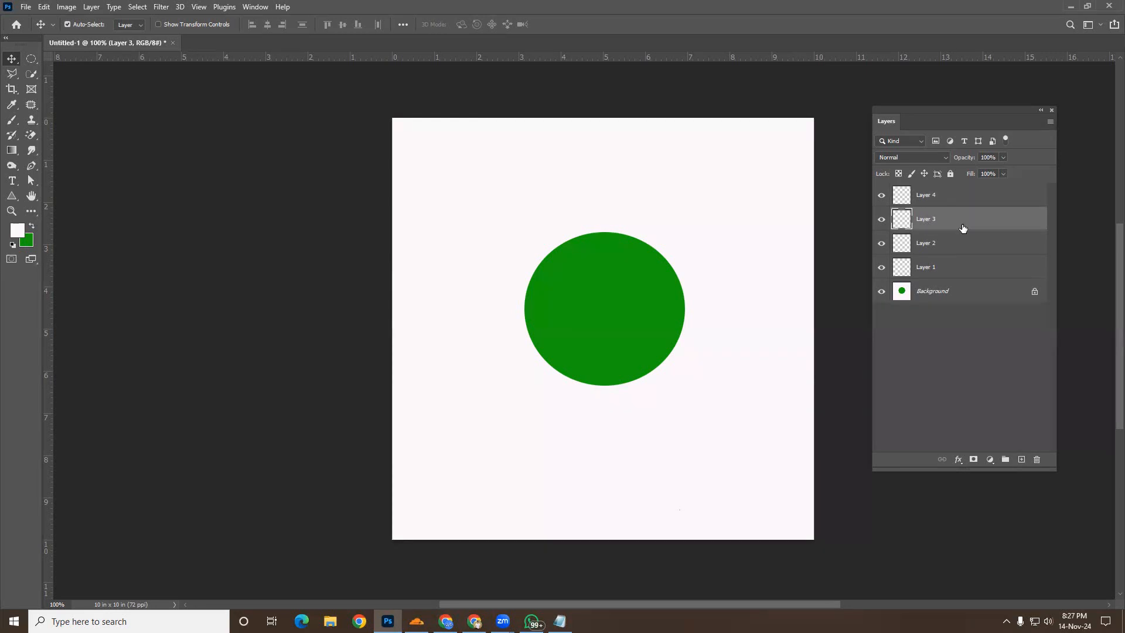
{"action": "left_click", "coordinate": [933, 245]}
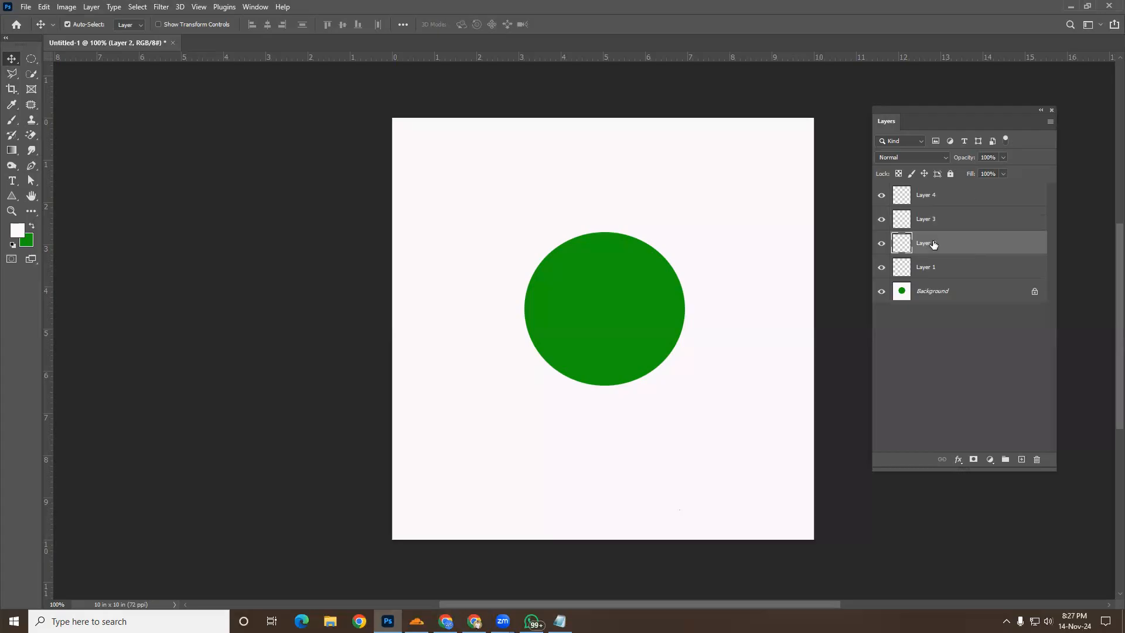
{"action": "left_click", "coordinate": [930, 295]}
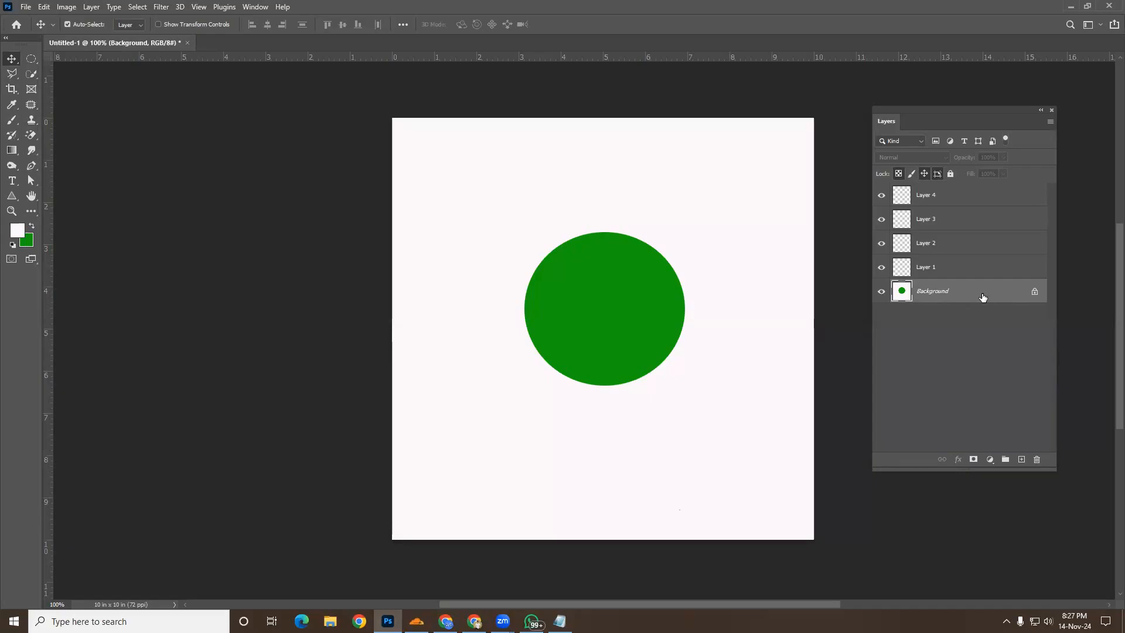
{"action": "left_click", "coordinate": [934, 275]}
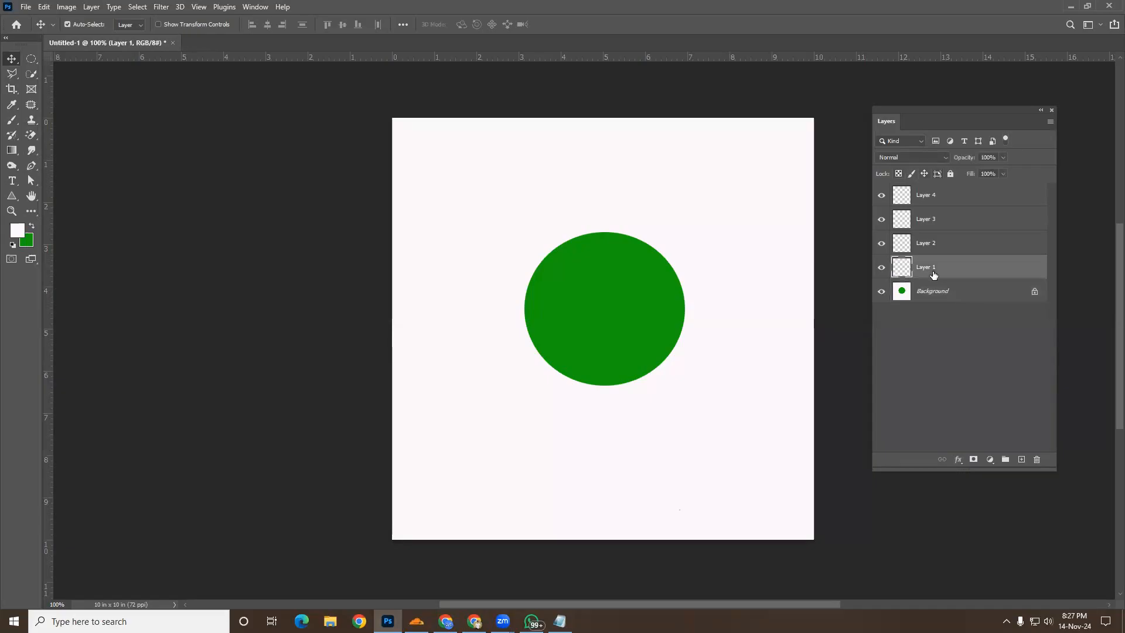
Delete Layer 4, Layer 3, Layer 2 and Layer 1, leaving only the Background layer
{"action": "left_click", "coordinate": [934, 197]}
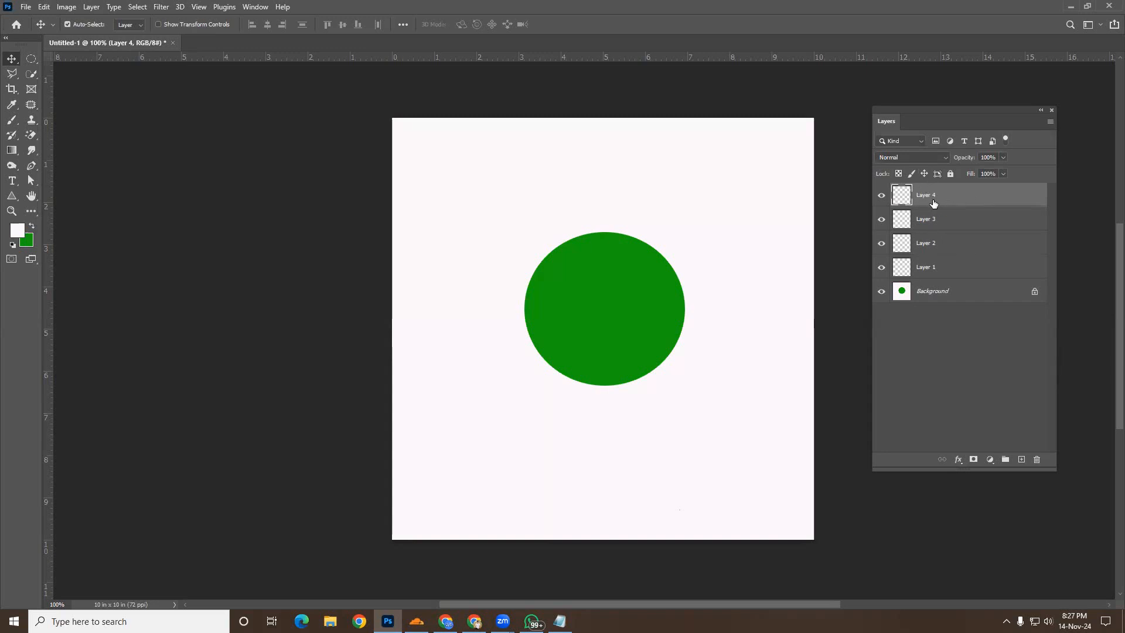
{"action": "left_click", "coordinate": [1037, 460]}
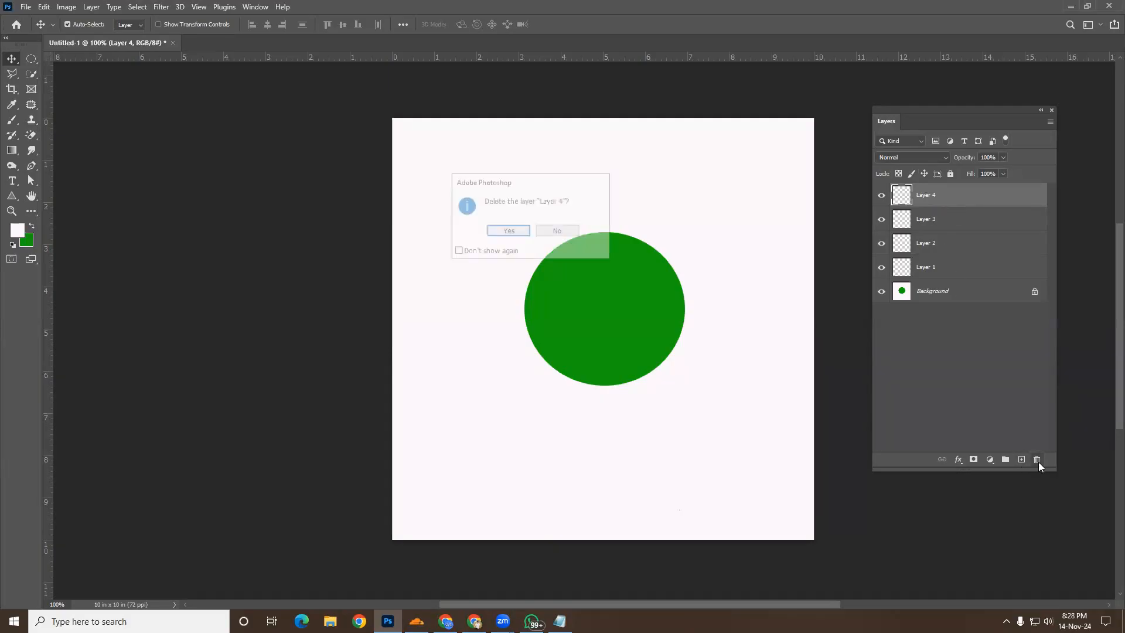
{"action": "left_click", "coordinate": [508, 231]}
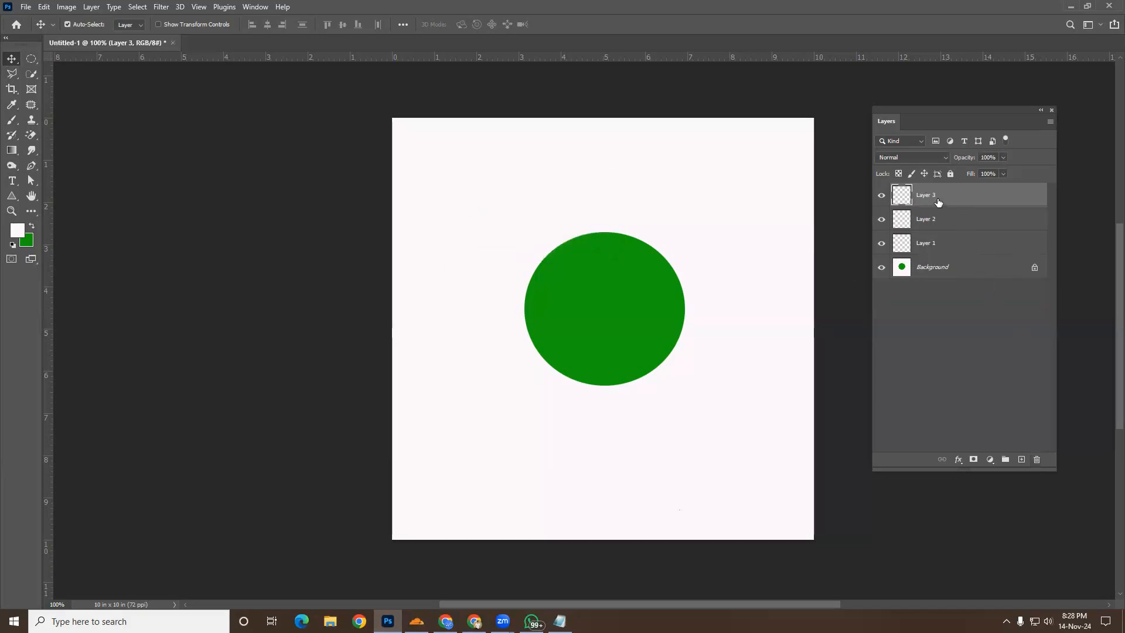
{"action": "left_click", "coordinate": [1035, 461]}
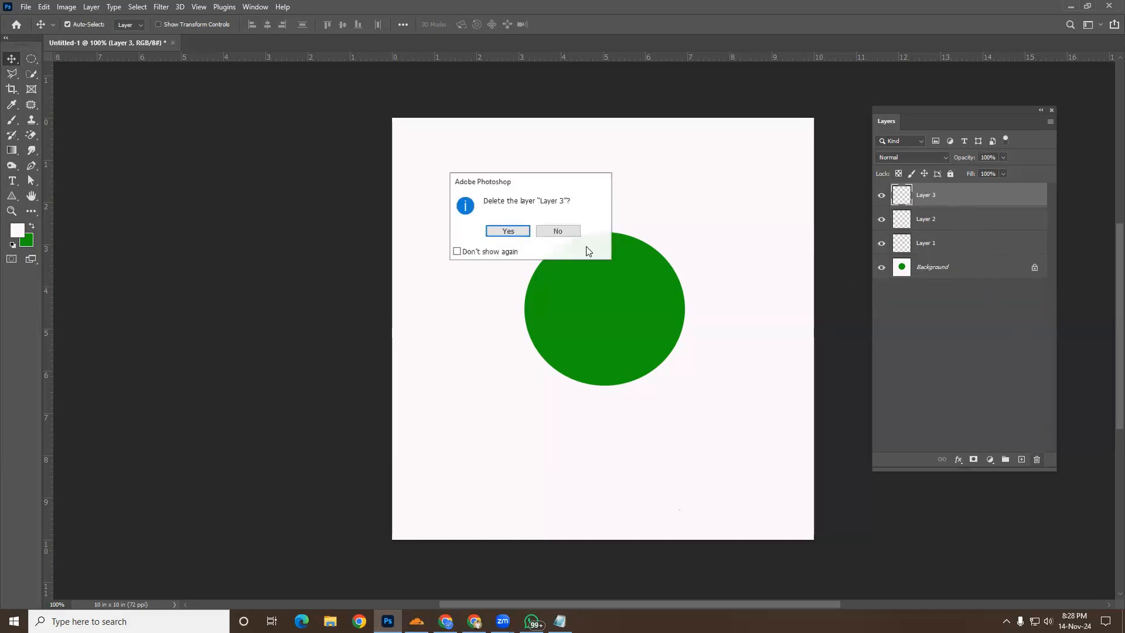
{"action": "left_click", "coordinate": [507, 231]}
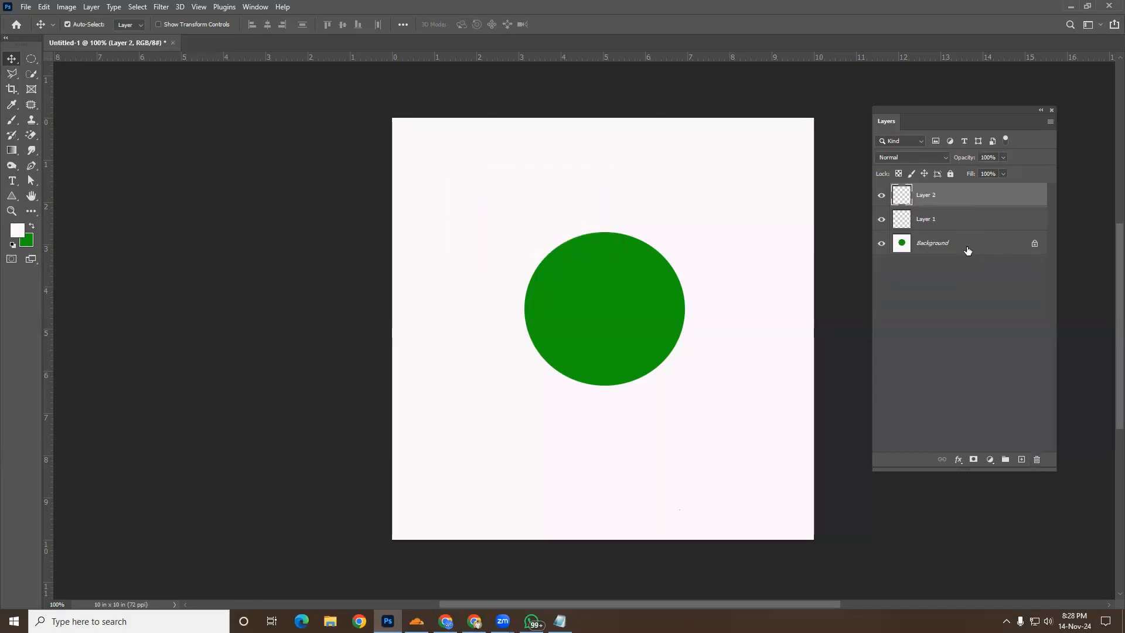
{"action": "left_click", "coordinate": [1036, 461]}
{"action": "left_click", "coordinate": [507, 231]}
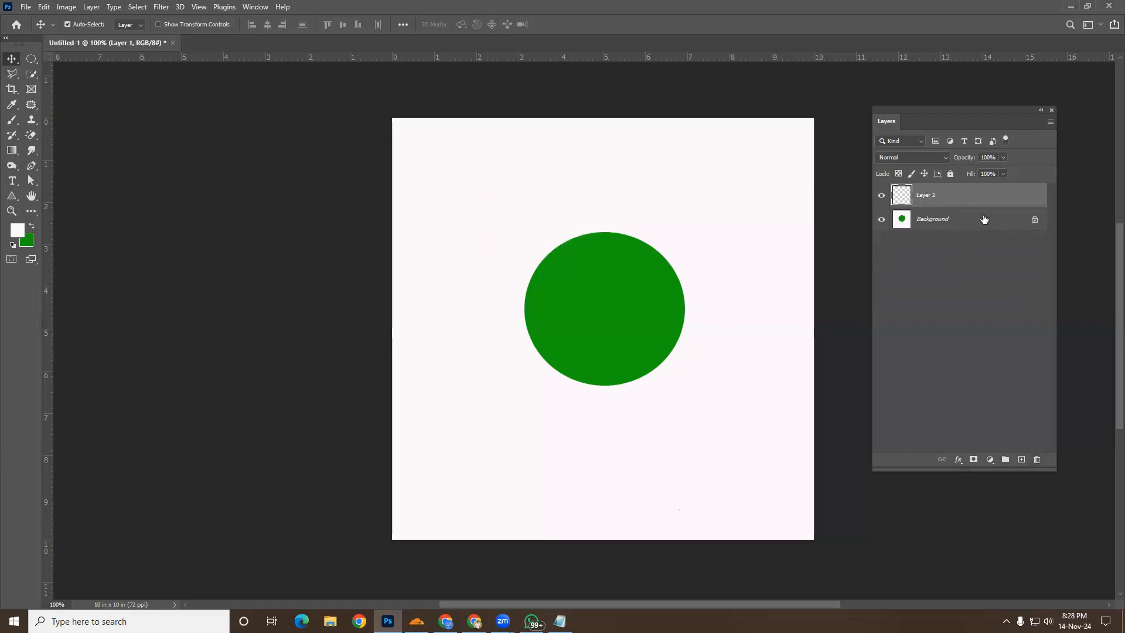
{"action": "left_click", "coordinate": [1037, 461]}
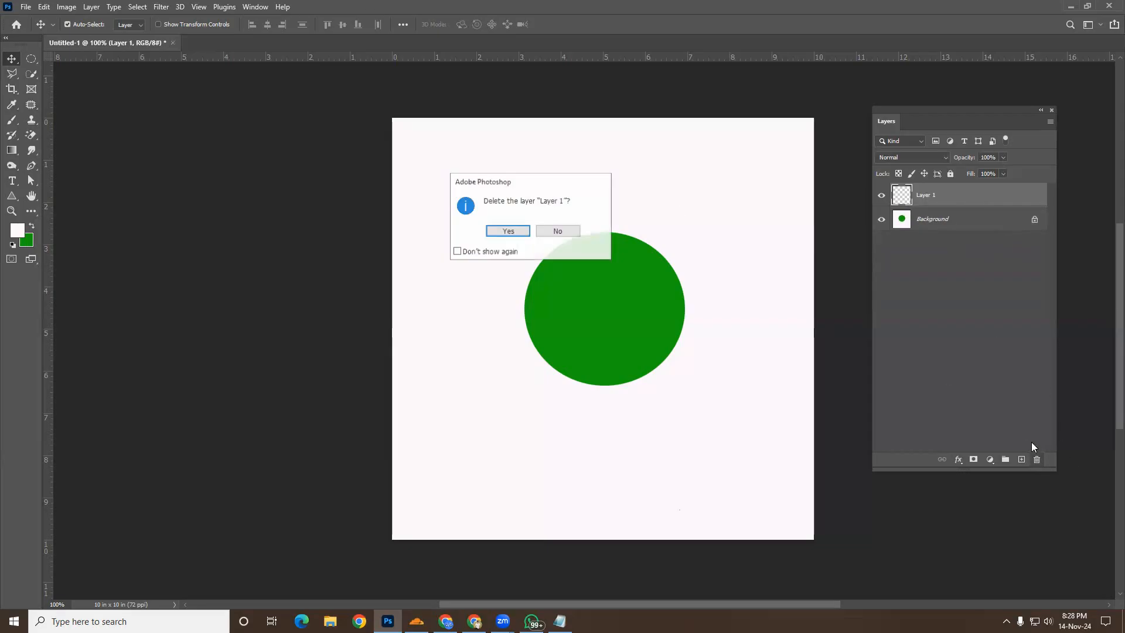
{"action": "left_click", "coordinate": [508, 231]}
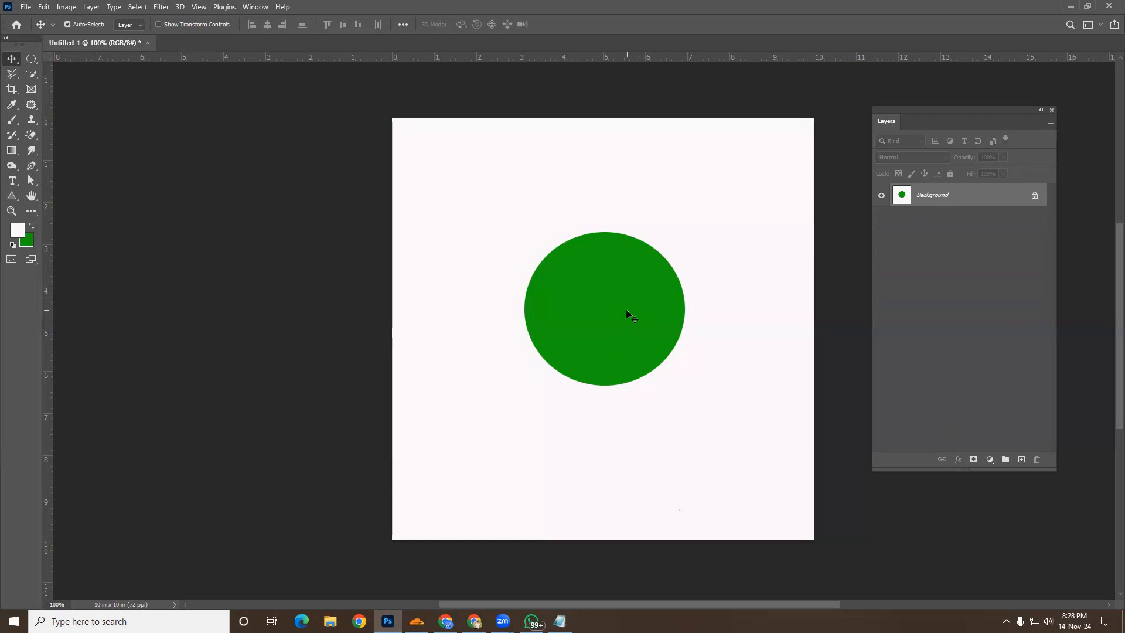
Try again to move the green circle, decline converting the Background layer, and add a new empty layer above it
{"action": "left_click_drag", "start_coordinate": [628, 315], "coordinate": [646, 298]}
{"action": "left_click", "coordinate": [656, 256]}
{"action": "left_click", "coordinate": [1021, 460]}
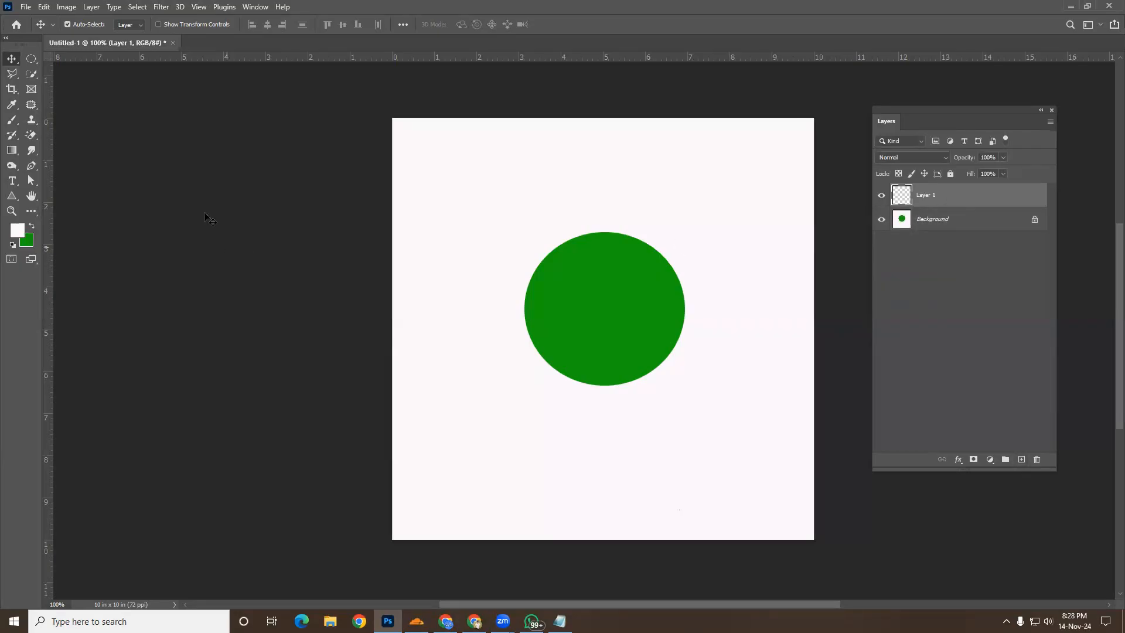
Fill a near-circular Elliptical Marquee selection about 3.4 inches wide, touching the green circle's lower left, with a magenta foreground colour on Layer 1
{"action": "left_click", "coordinate": [32, 60]}
{"action": "left_click_drag", "start_coordinate": [421, 336], "coordinate": [563, 474]}
{"action": "left_click", "coordinate": [18, 230]}
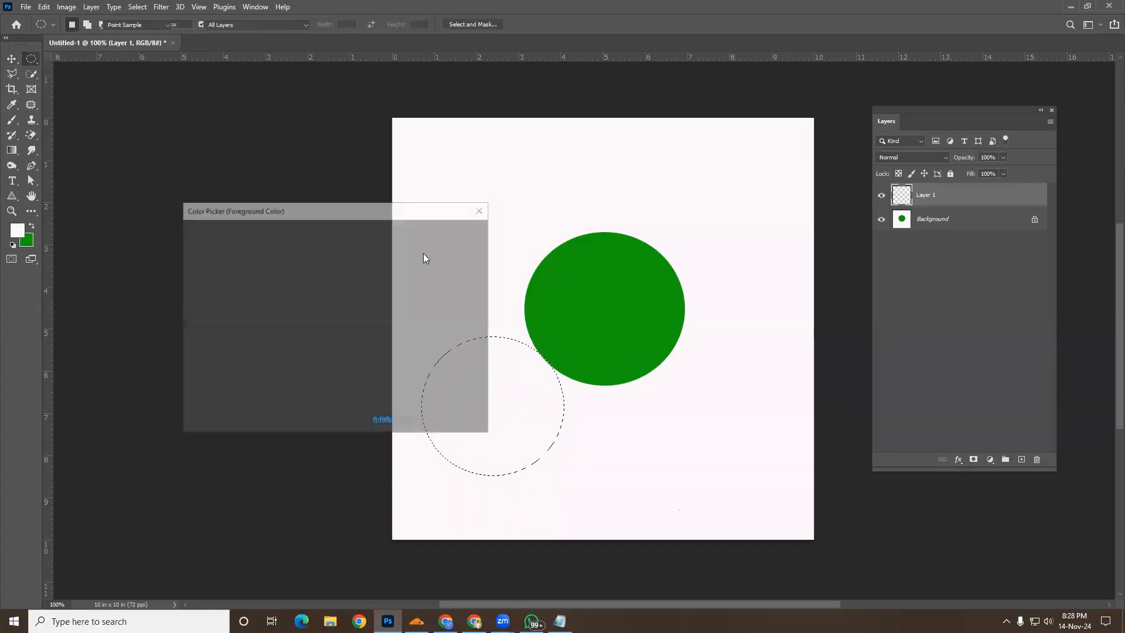
{"action": "left_click", "coordinate": [329, 258]}
{"action": "left_click", "coordinate": [444, 234]}
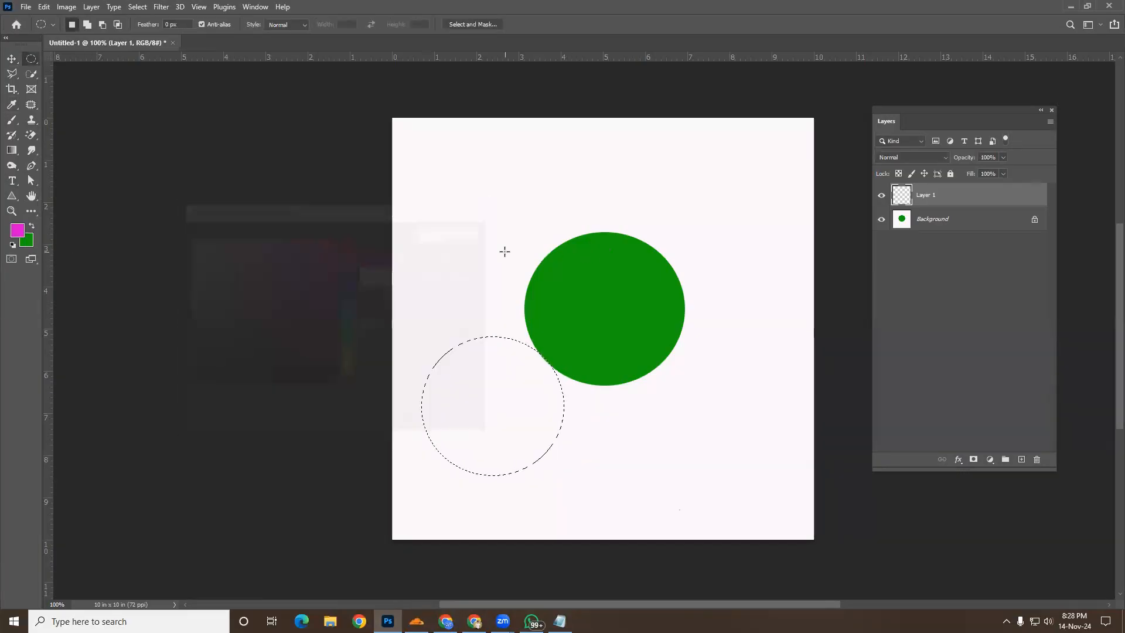
{"action": "key", "text": "alt+BackSpace"}
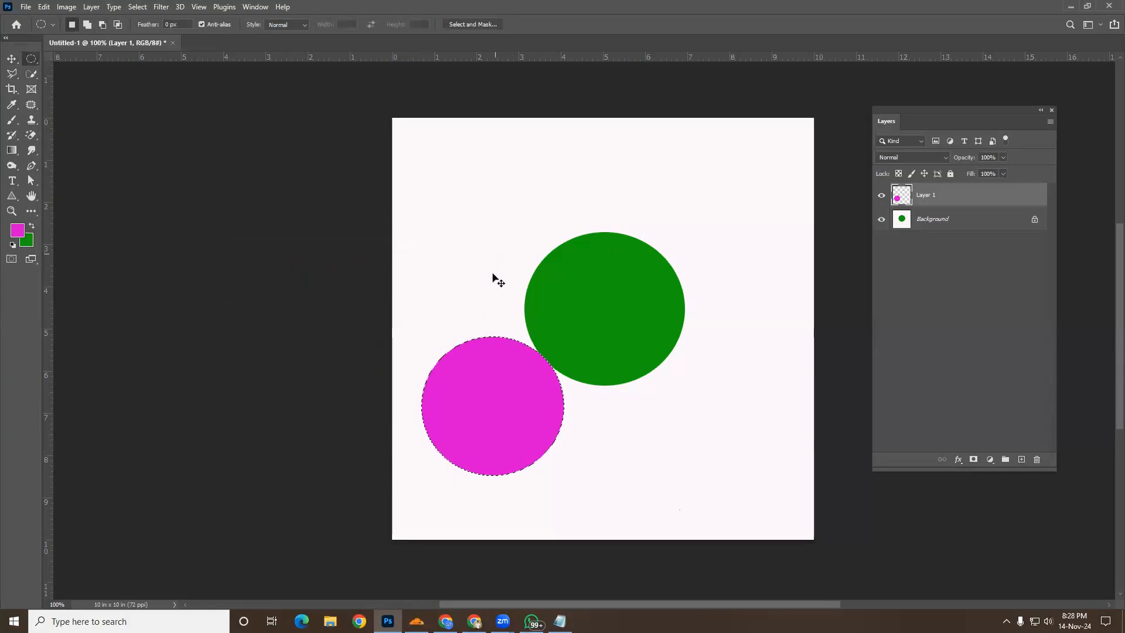
Deselect the magenta circle and move it on its own layer so that it overlaps the lower part of the green circle
{"action": "key", "text": "ctrl+d"}
{"action": "left_click", "coordinate": [11, 59]}
{"action": "left_click_drag", "start_coordinate": [469, 377], "coordinate": [610, 382]}
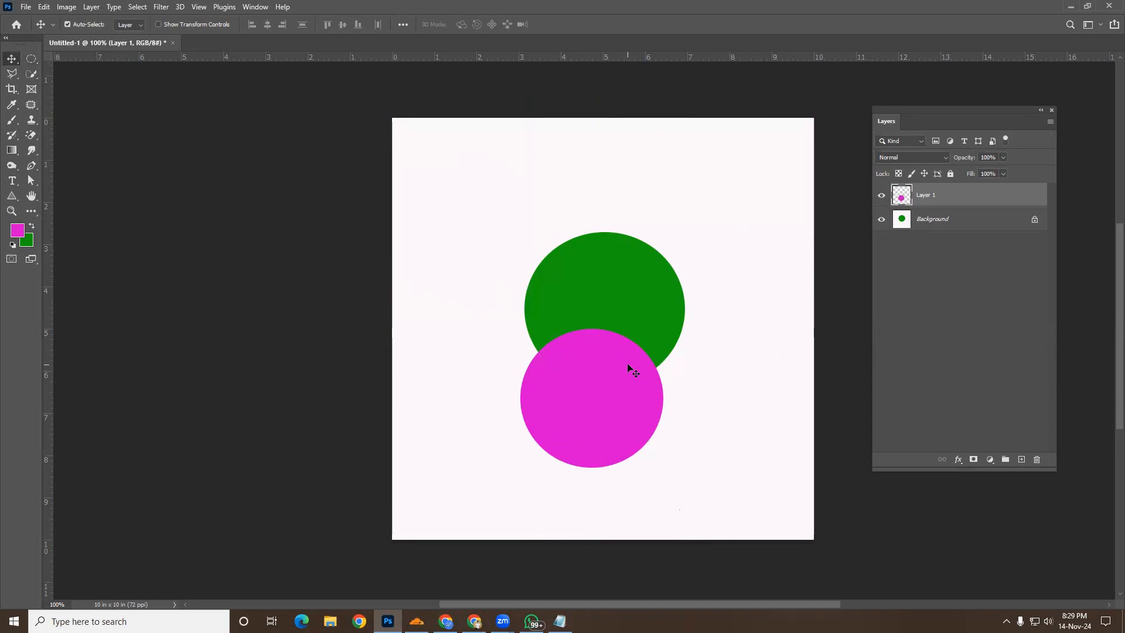
{"action": "left_click_drag", "start_coordinate": [627, 363], "coordinate": [627, 403]}
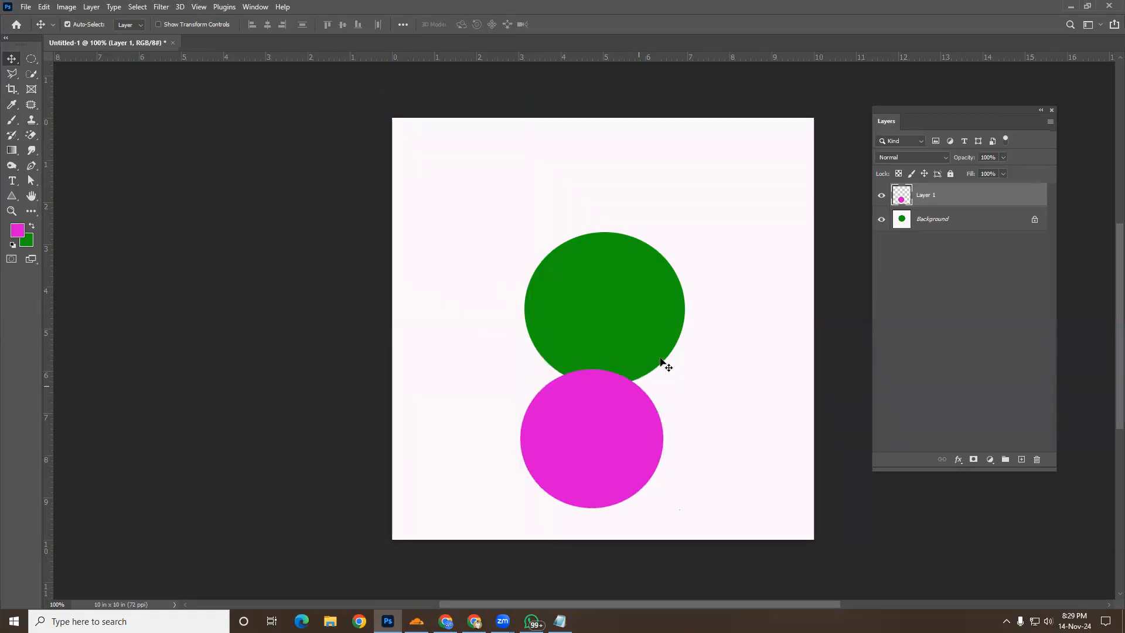
{"action": "left_click", "coordinate": [654, 290]}
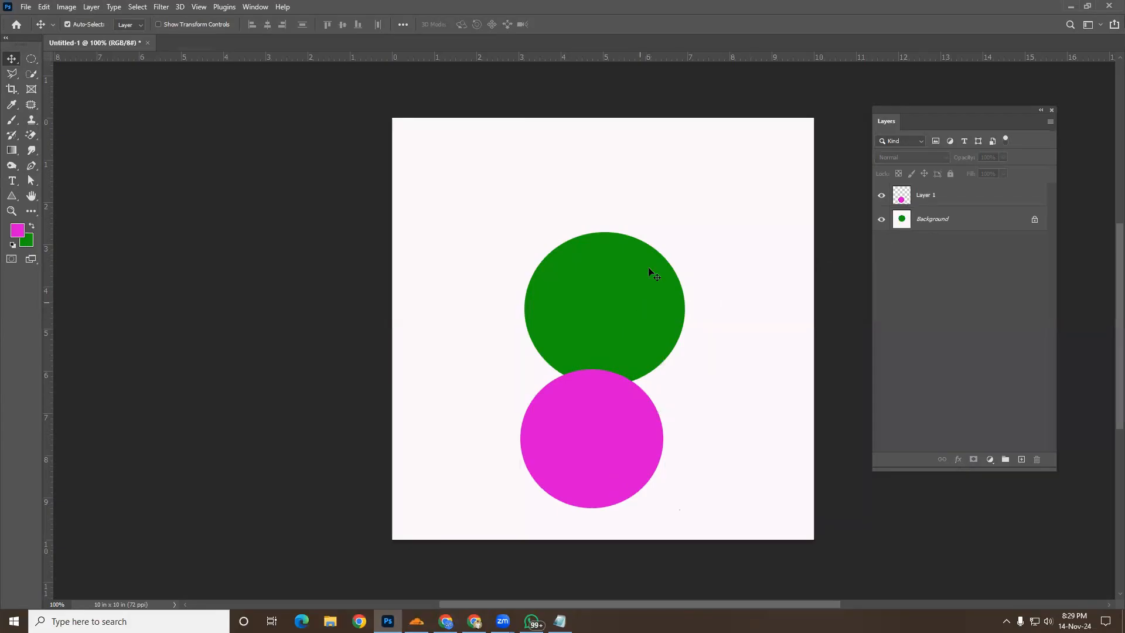
{"action": "left_click", "coordinate": [939, 196]}
{"action": "left_click_drag", "start_coordinate": [613, 382], "coordinate": [606, 342]}
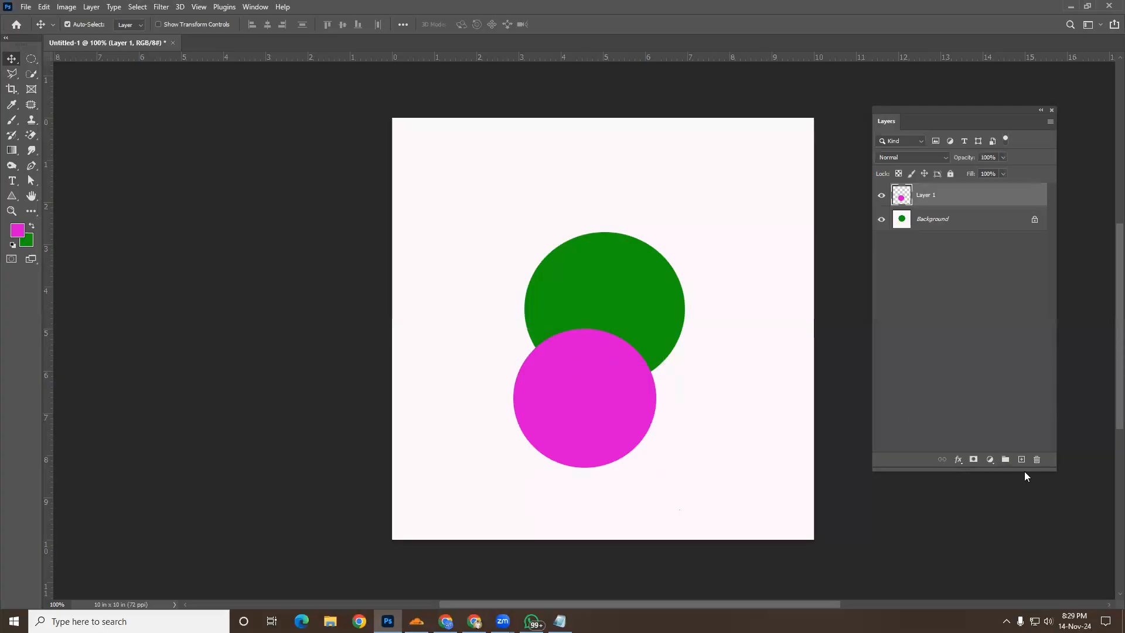
Delete the magenta circle's layer and fill the whole Background, including the green circle, with near-white fcfbfc
{"action": "left_click", "coordinate": [1038, 460]}
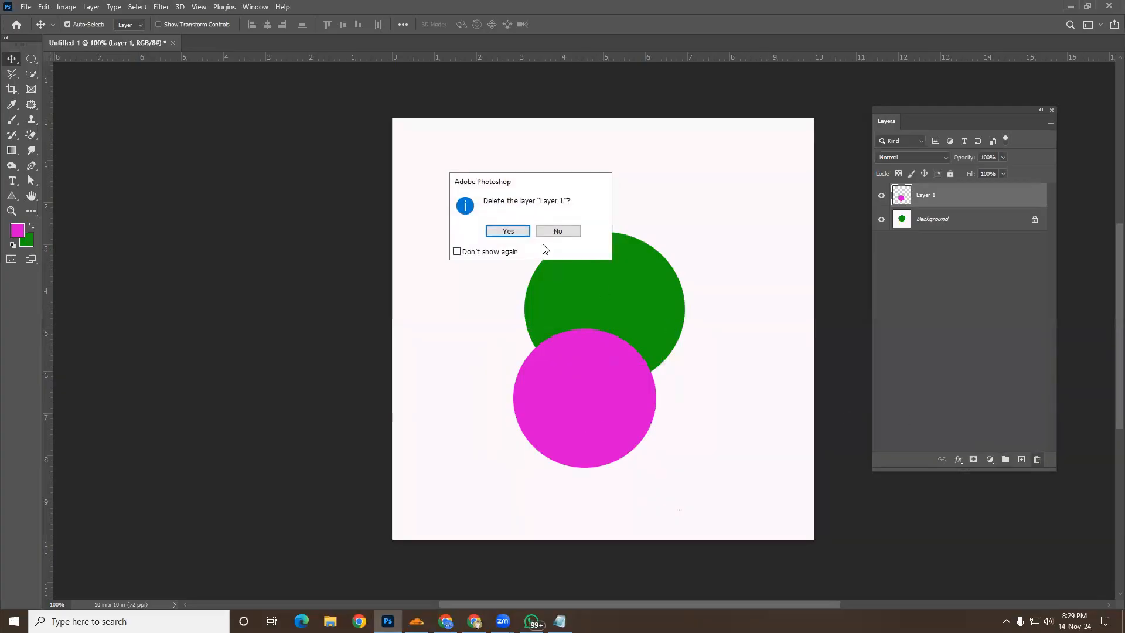
{"action": "left_click", "coordinate": [504, 230]}
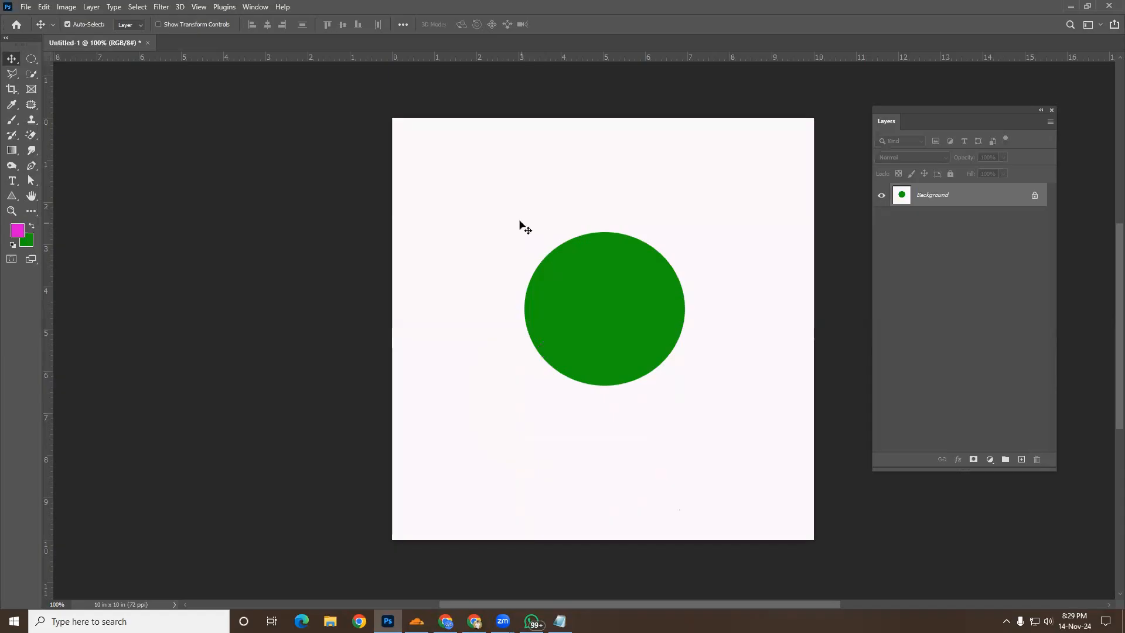
{"action": "left_click_drag", "start_coordinate": [519, 222], "coordinate": [634, 296]}
{"action": "left_click", "coordinate": [687, 260]}
{"action": "left_click", "coordinate": [17, 235]}
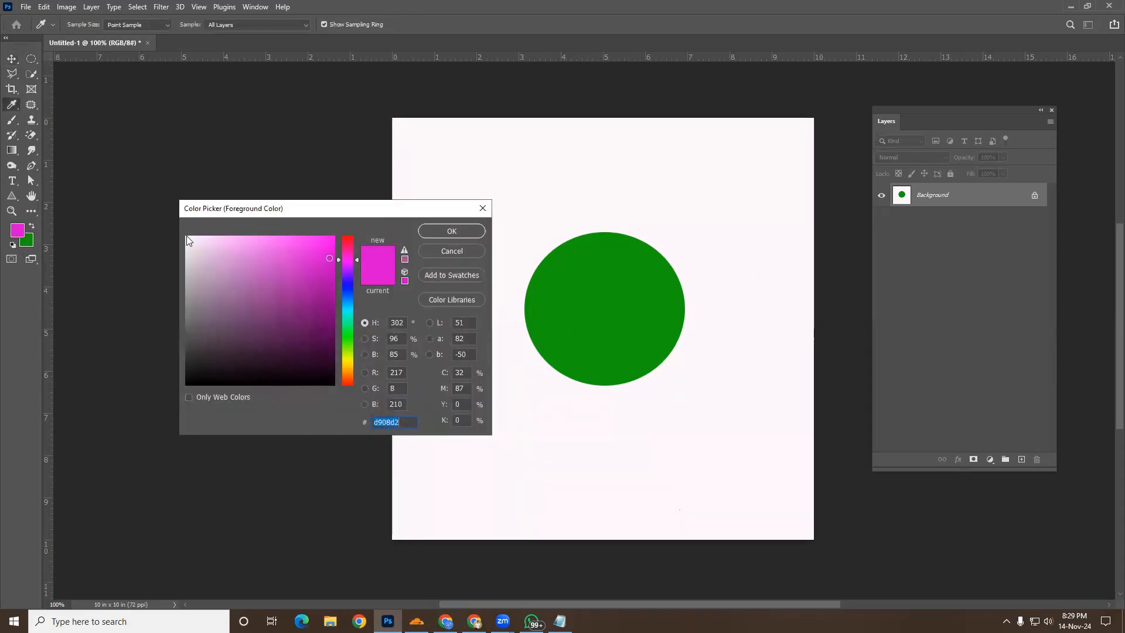
{"action": "left_click", "coordinate": [188, 239]}
{"action": "left_click", "coordinate": [458, 232]}
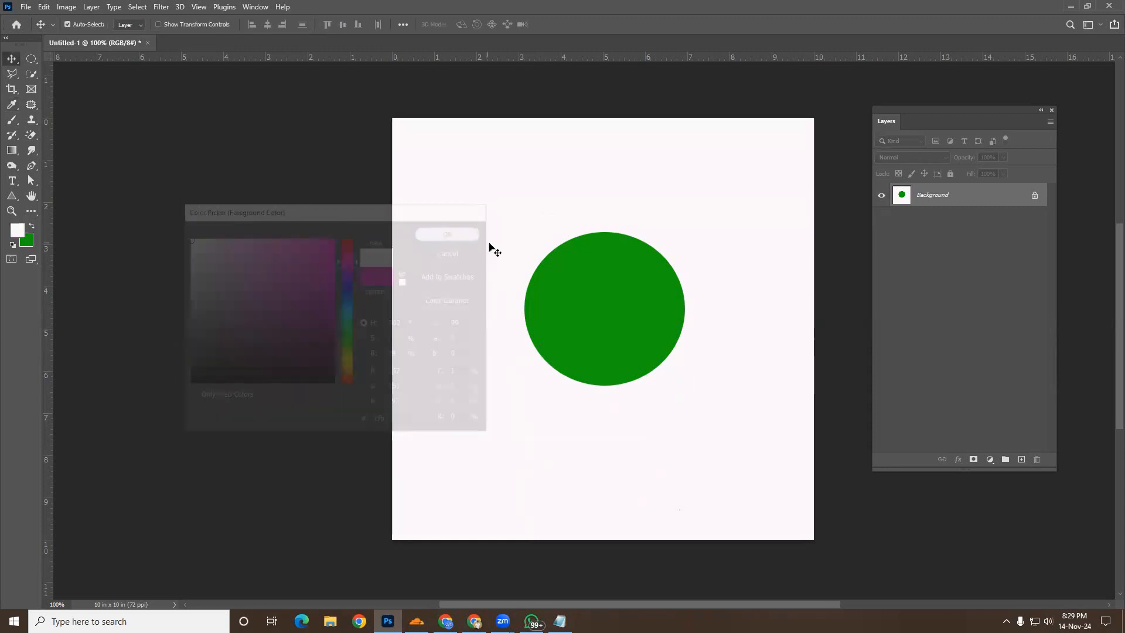
{"action": "key", "text": "alt+BackSpace"}
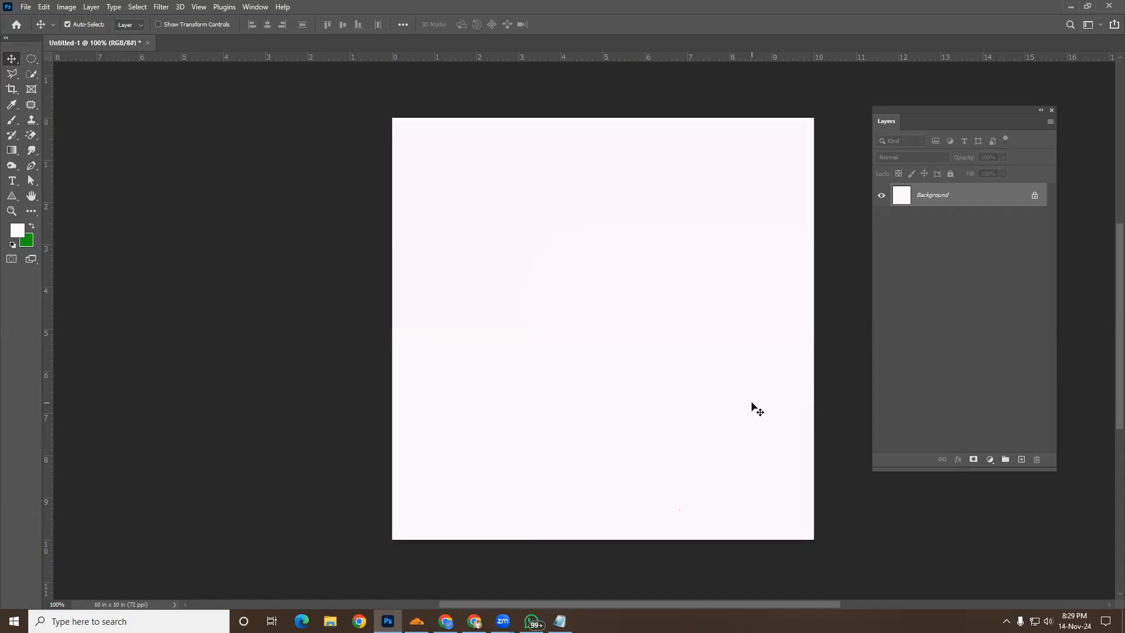
Add a new layer and fill a rectangular selection about 8.4 x 4.5 inches in the canvas's upper half with the green background colour
{"action": "left_click", "coordinate": [1021, 459]}
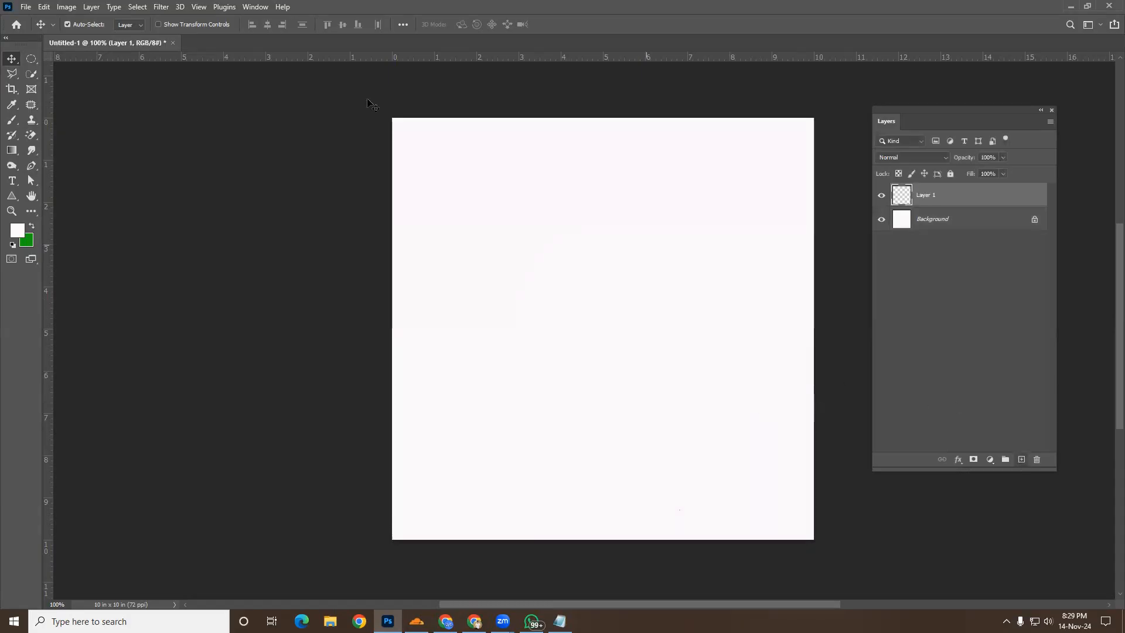
{"action": "right_click", "coordinate": [29, 59]}
{"action": "left_click", "coordinate": [76, 60]}
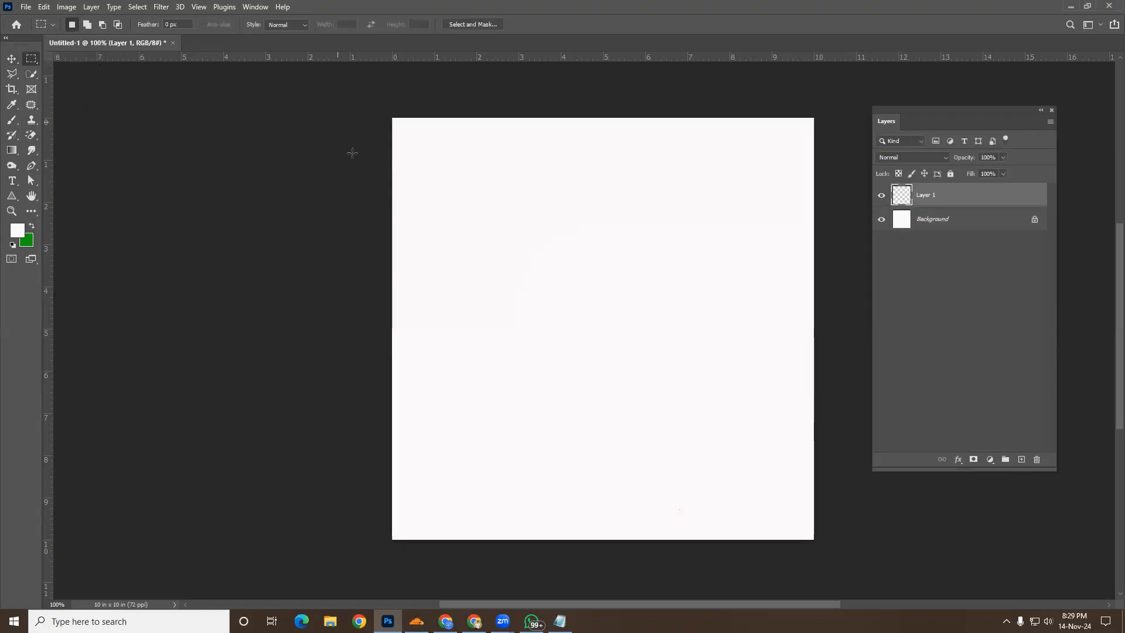
{"action": "left_click_drag", "start_coordinate": [427, 158], "coordinate": [782, 348]}
{"action": "key", "text": "ctrl+BackSpace"}
{"action": "key", "text": "ctrl+d"}
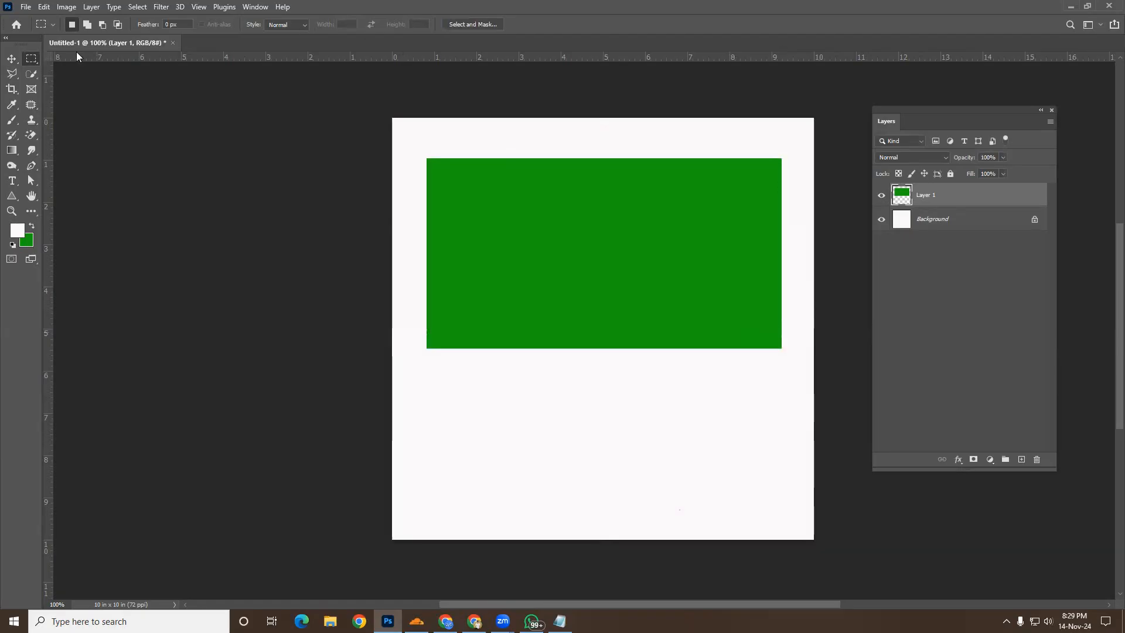
Move the green rectangle down until its upper edge is about 4 inches below the canvas top, centred horizontally
{"action": "left_click", "coordinate": [15, 65]}
{"action": "left_click_drag", "start_coordinate": [585, 254], "coordinate": [590, 324]}
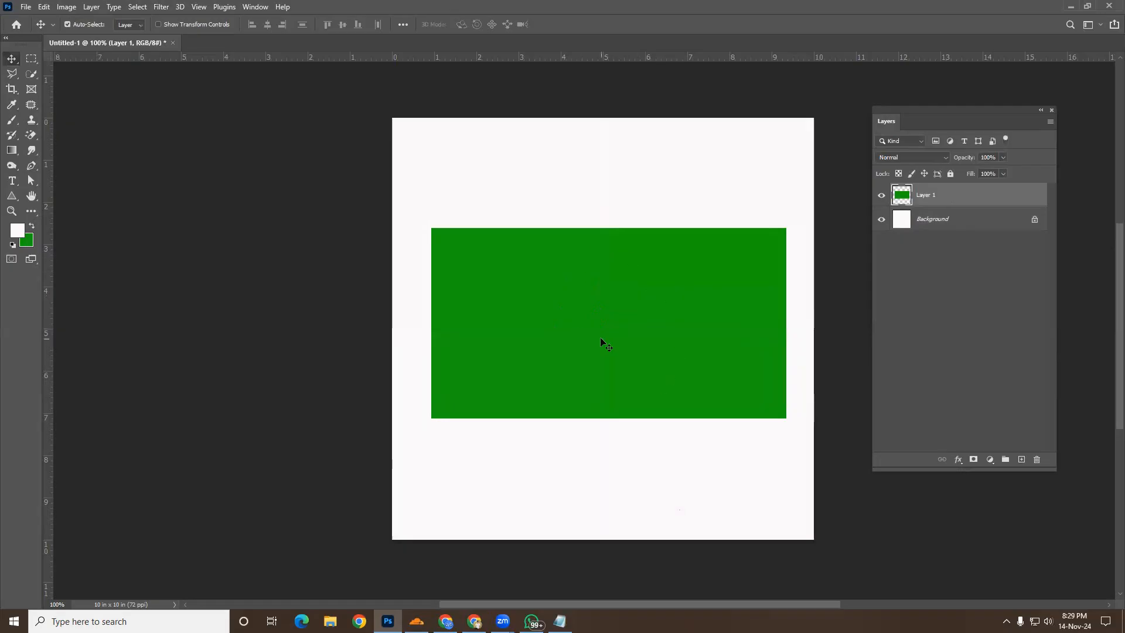
{"action": "mouse_move", "coordinate": [594, 347]}
{"action": "left_mouse_down"}
{"action": "mouse_move", "coordinate": [601, 287]}
{"action": "mouse_move", "coordinate": [592, 346]}
{"action": "left_mouse_up"}
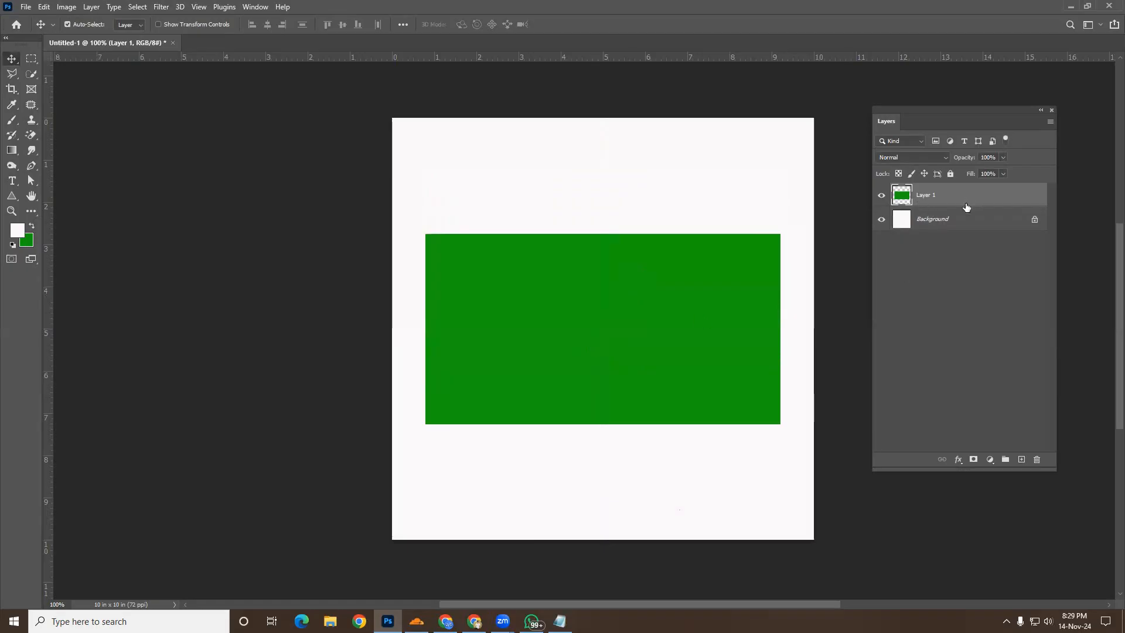
{"action": "left_click_drag", "start_coordinate": [618, 377], "coordinate": [663, 408]}
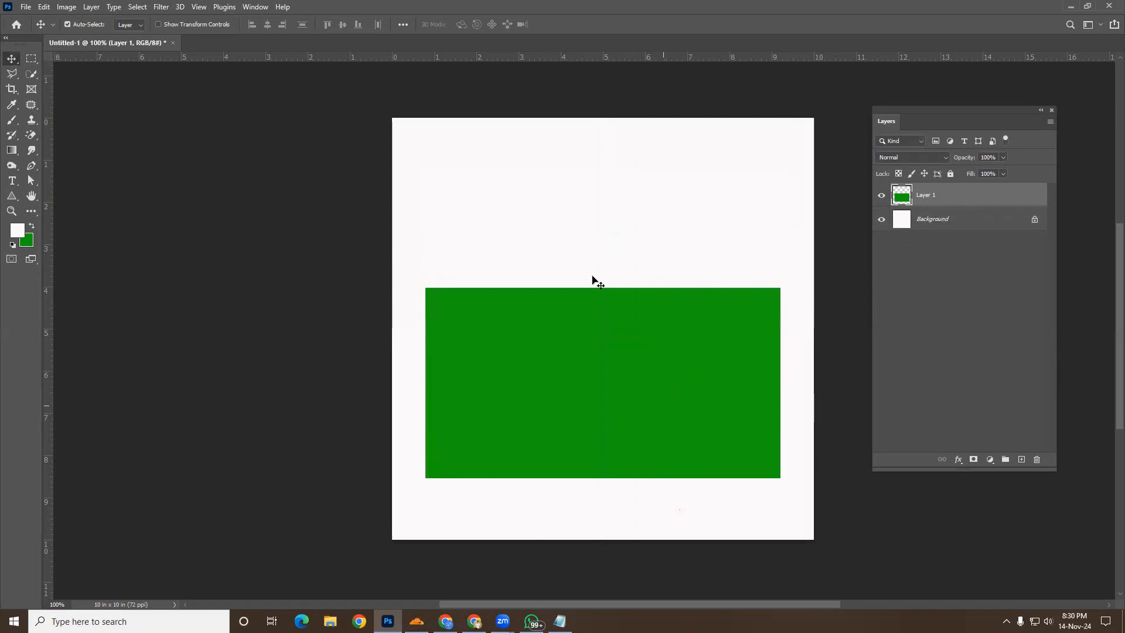
Fill an elliptical selection about 3.3 x 3.1 inches above the rectangle with red d3092f on the same Layer 1
{"action": "right_click", "coordinate": [35, 61]}
{"action": "left_click", "coordinate": [77, 70]}
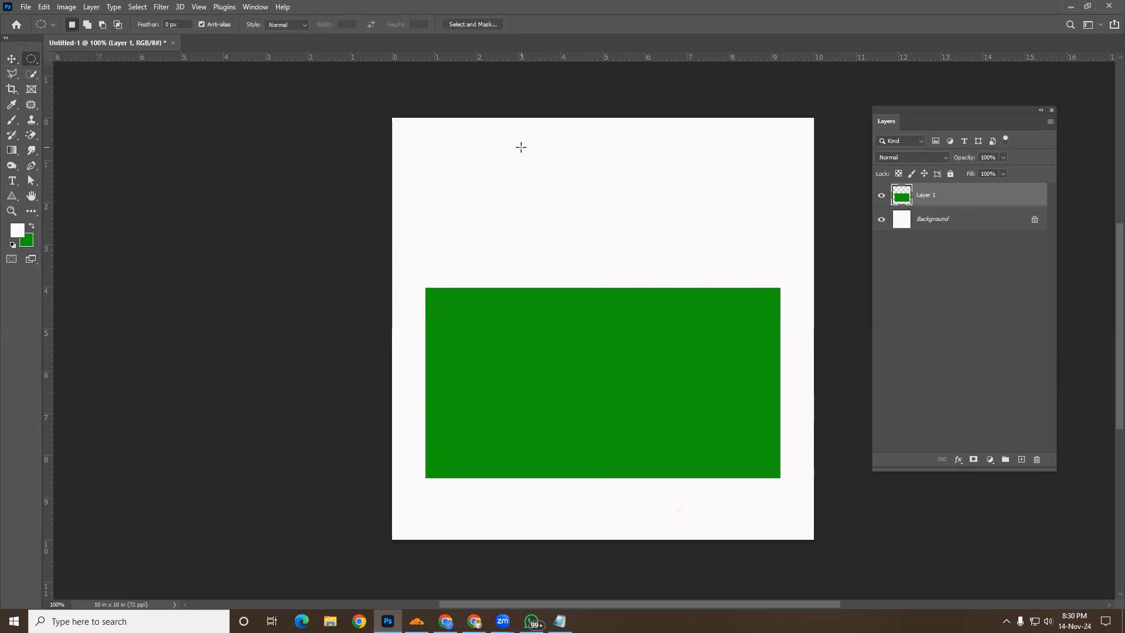
{"action": "left_click_drag", "start_coordinate": [521, 147], "coordinate": [659, 278]}
{"action": "left_click", "coordinate": [19, 231]}
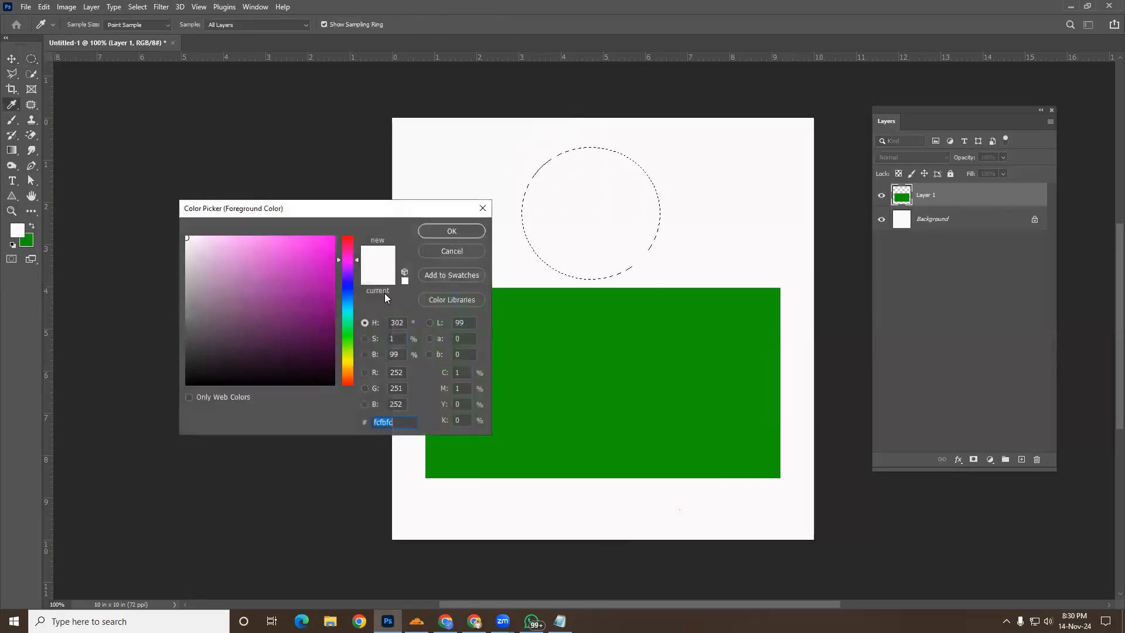
{"action": "left_click", "coordinate": [353, 242]}
{"action": "left_click", "coordinate": [328, 261]}
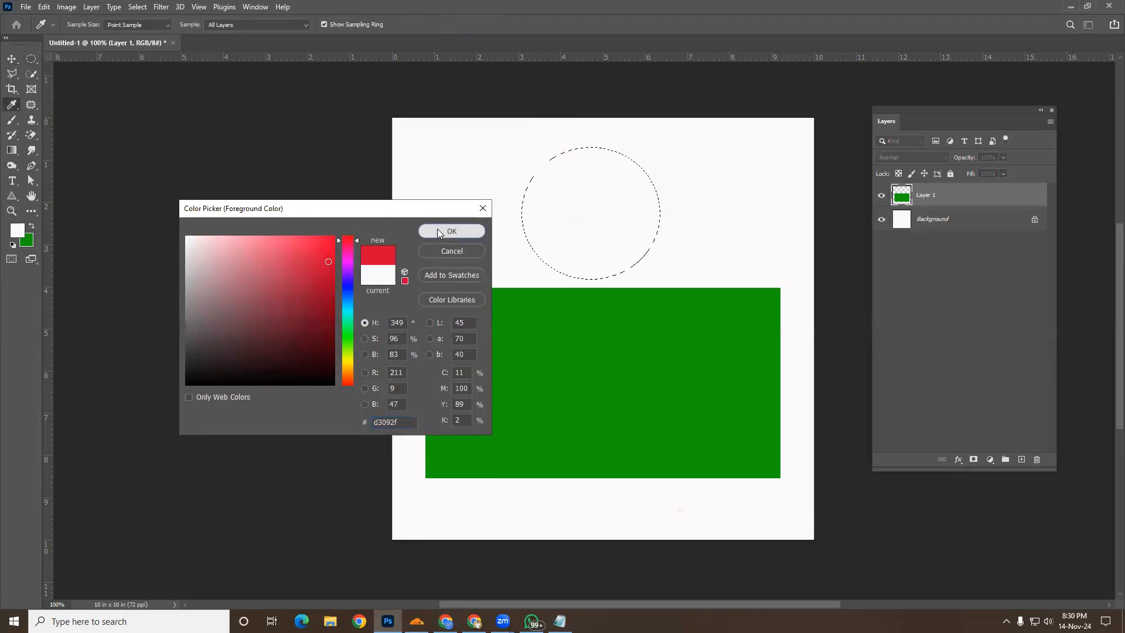
{"action": "left_click", "coordinate": [439, 231]}
{"action": "key", "text": "alt+BackSpace"}
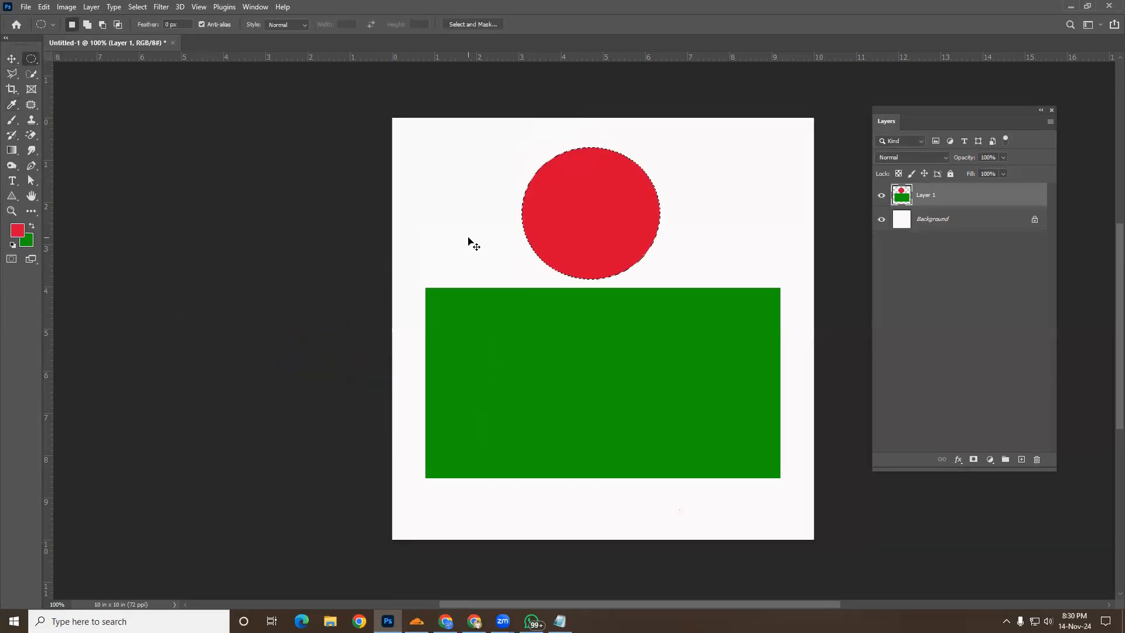
Deselect the red circle and try to move the rectangle and the circle separately while both share Layer 1
{"action": "left_click", "coordinate": [199, 111]}
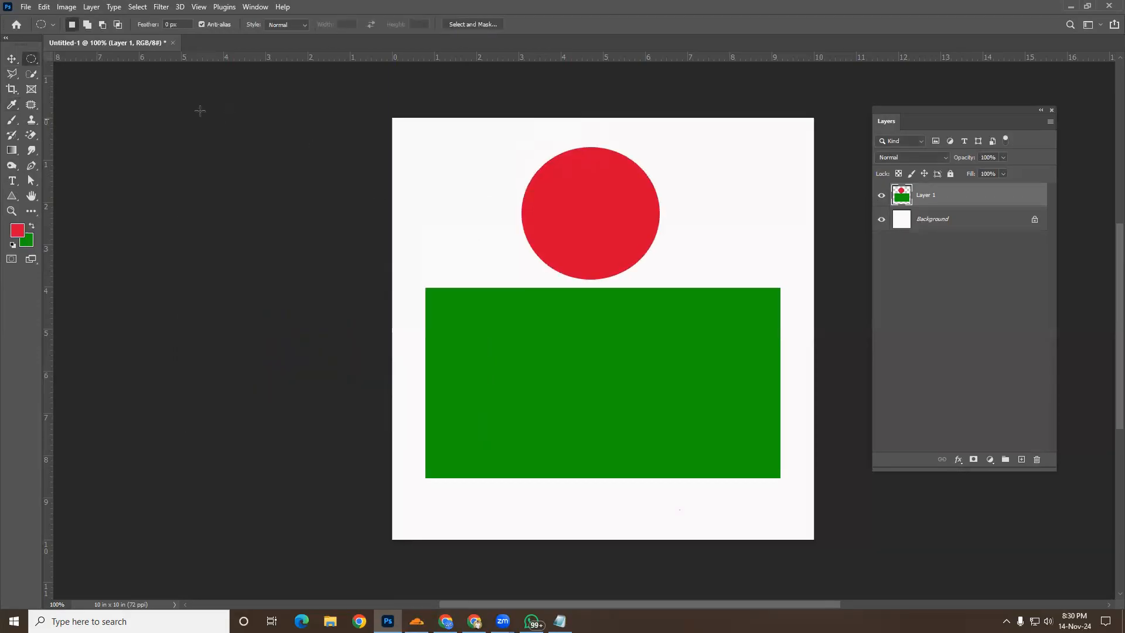
{"action": "left_click", "coordinate": [11, 59]}
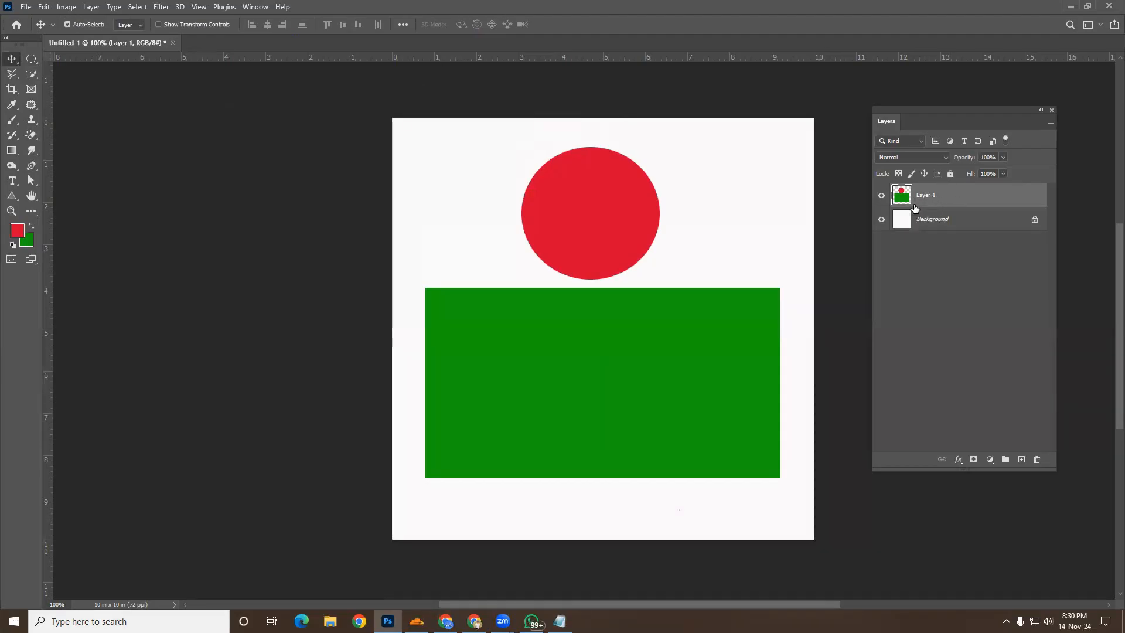
{"action": "left_click_drag", "start_coordinate": [666, 366], "coordinate": [666, 375]}
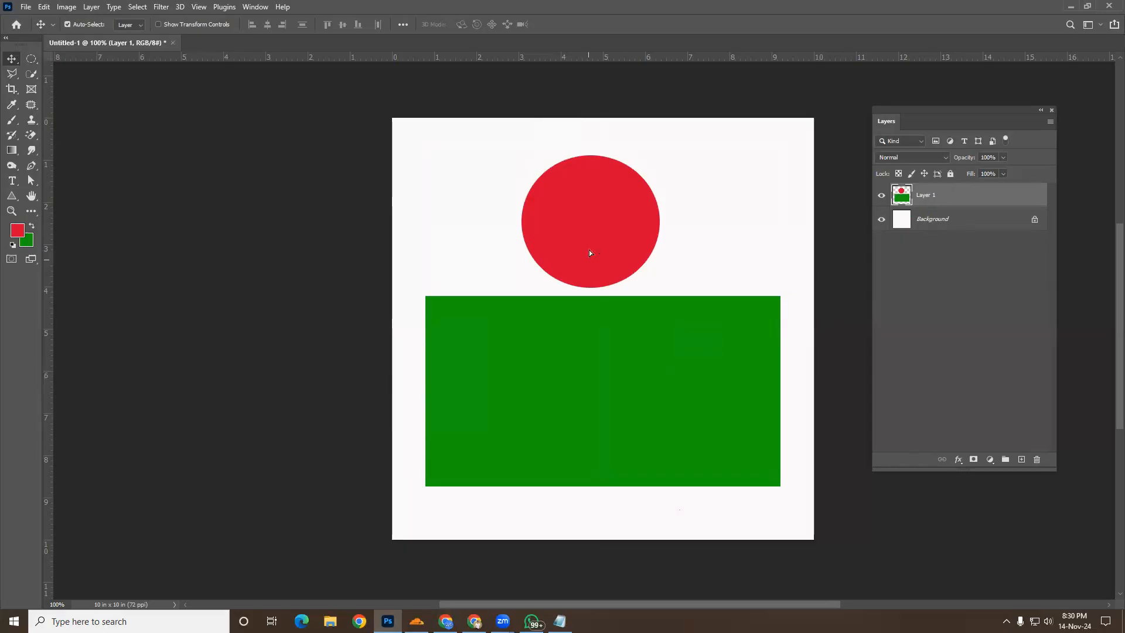
{"action": "mouse_move", "coordinate": [589, 250]}
{"action": "left_mouse_down"}
{"action": "mouse_move", "coordinate": [623, 224]}
{"action": "mouse_move", "coordinate": [635, 273]}
{"action": "mouse_move", "coordinate": [580, 268]}
{"action": "mouse_move", "coordinate": [602, 226]}
{"action": "mouse_move", "coordinate": [633, 254]}
{"action": "mouse_move", "coordinate": [571, 237]}
{"action": "mouse_move", "coordinate": [616, 262]}
{"action": "mouse_move", "coordinate": [595, 264]}
{"action": "left_mouse_up"}
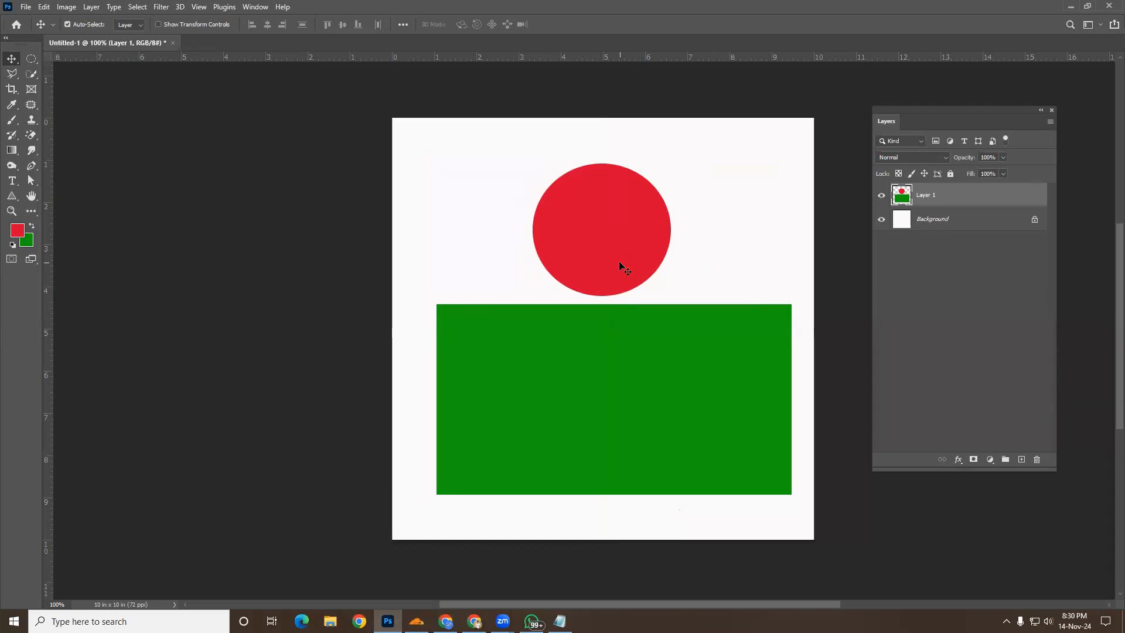
Undo the moves and the red circle's fill, leaving only the green rectangle on Layer 1 with nothing selected
{"action": "key", "text": "ctrl+z"}
{"action": "key", "text": "ctrl+z"}
{"action": "key", "text": "ctrl+z"}
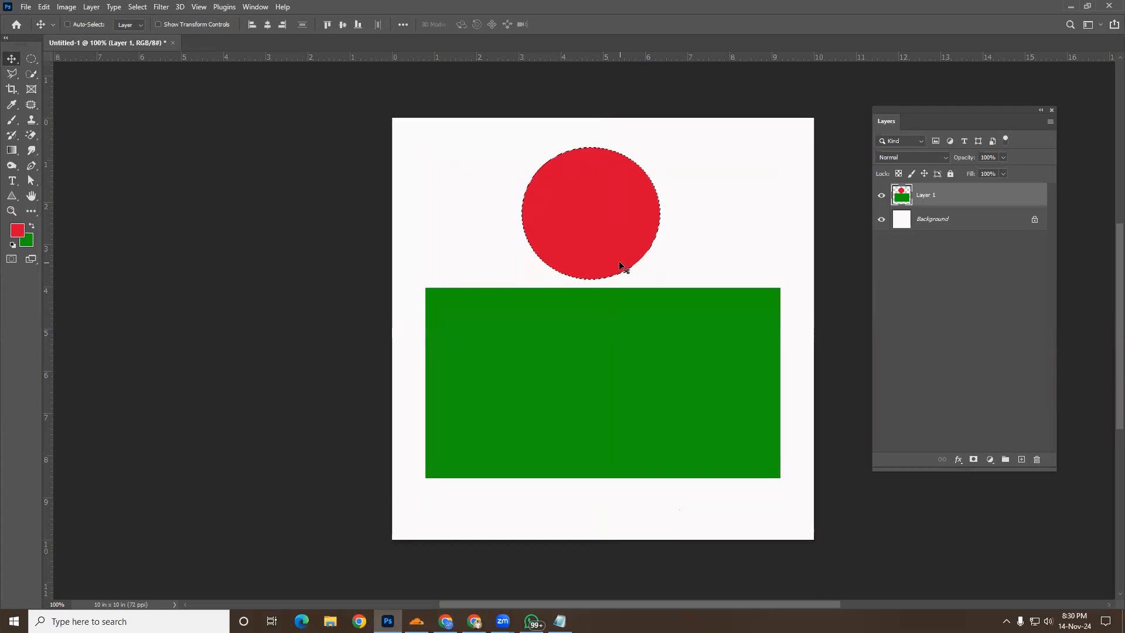
{"action": "key", "text": "ctrl"}
{"action": "key", "text": "ctrl+d"}
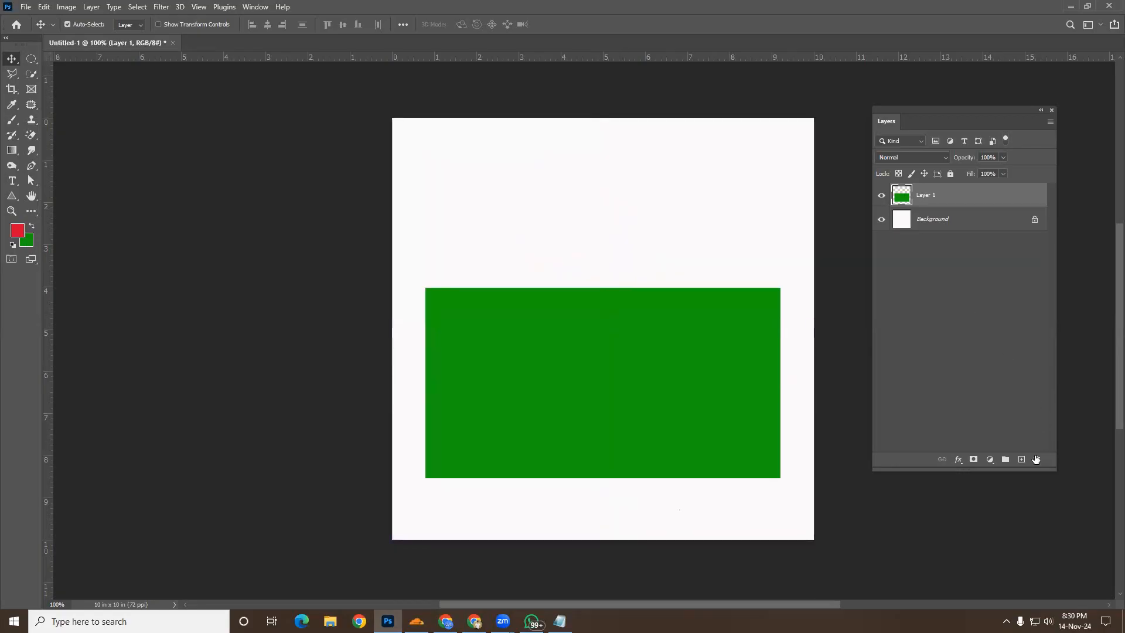
Add Layer 2 and fill an elliptical selection about 3.4 x 3.2 inches above the green rectangle with the red foreground colour
{"action": "left_click", "coordinate": [1021, 459]}
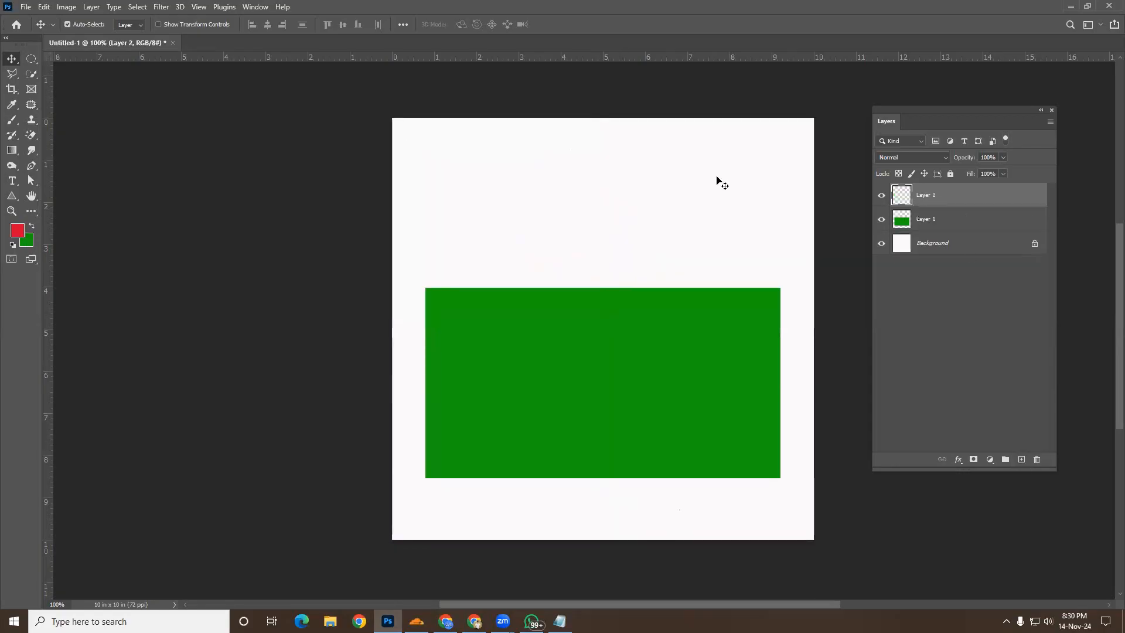
{"action": "left_click", "coordinate": [34, 59]}
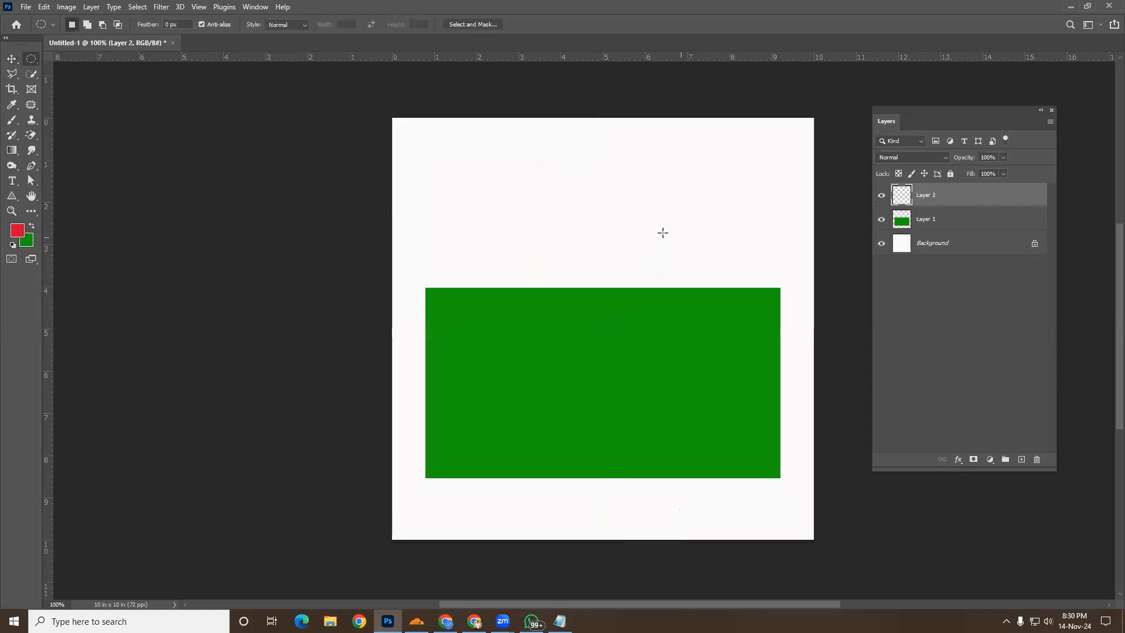
{"action": "left_click_drag", "start_coordinate": [522, 145], "coordinate": [691, 275]}
{"action": "key", "text": "ctrl+d"}
{"action": "key", "text": "ctrl+shift+d"}
{"action": "key", "text": "alt+BackSpace"}
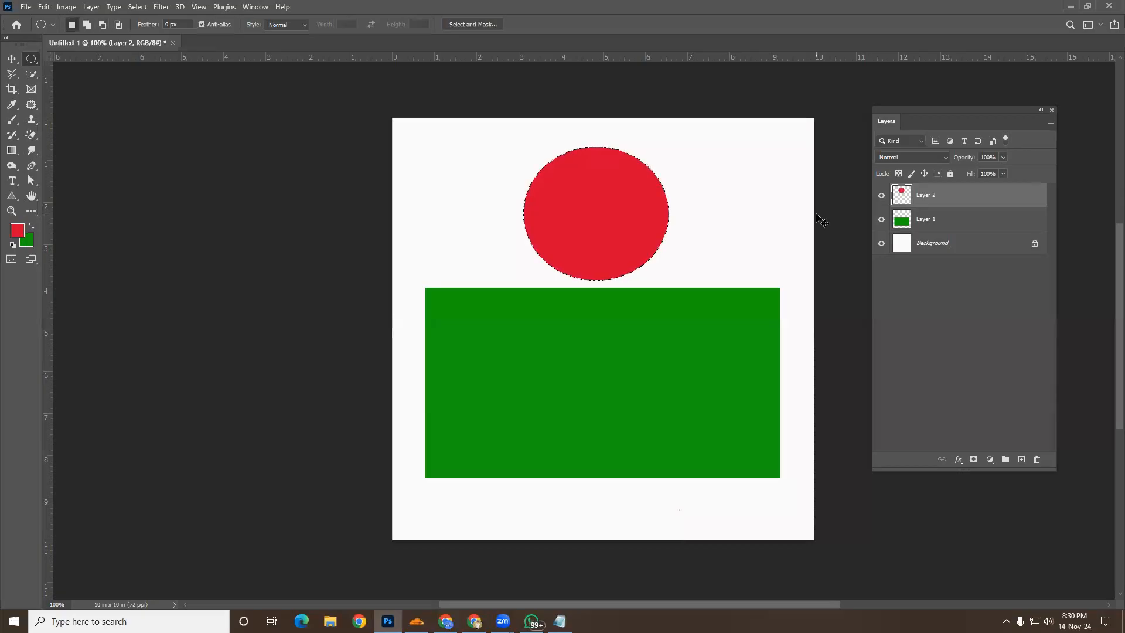
Centre the red circle on the green rectangle and move both layers together about 0.7 inch up and to the right
{"action": "left_click", "coordinate": [11, 59]}
{"action": "left_click_drag", "start_coordinate": [580, 228], "coordinate": [599, 393]}
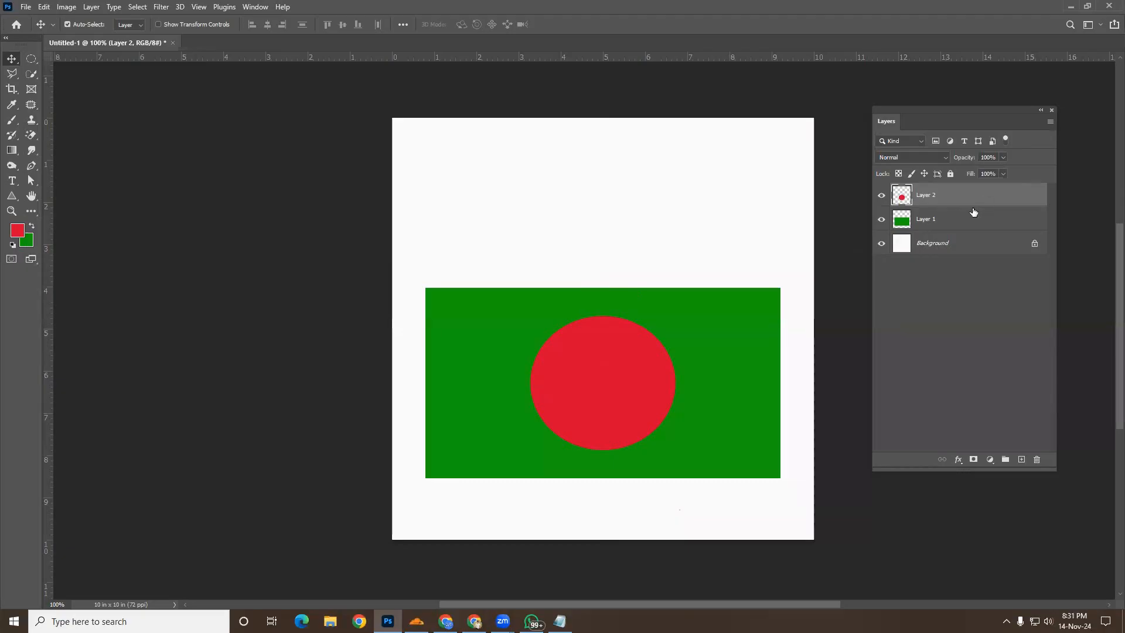
{"action": "left_click", "coordinate": [933, 224], "text": "ctrl"}
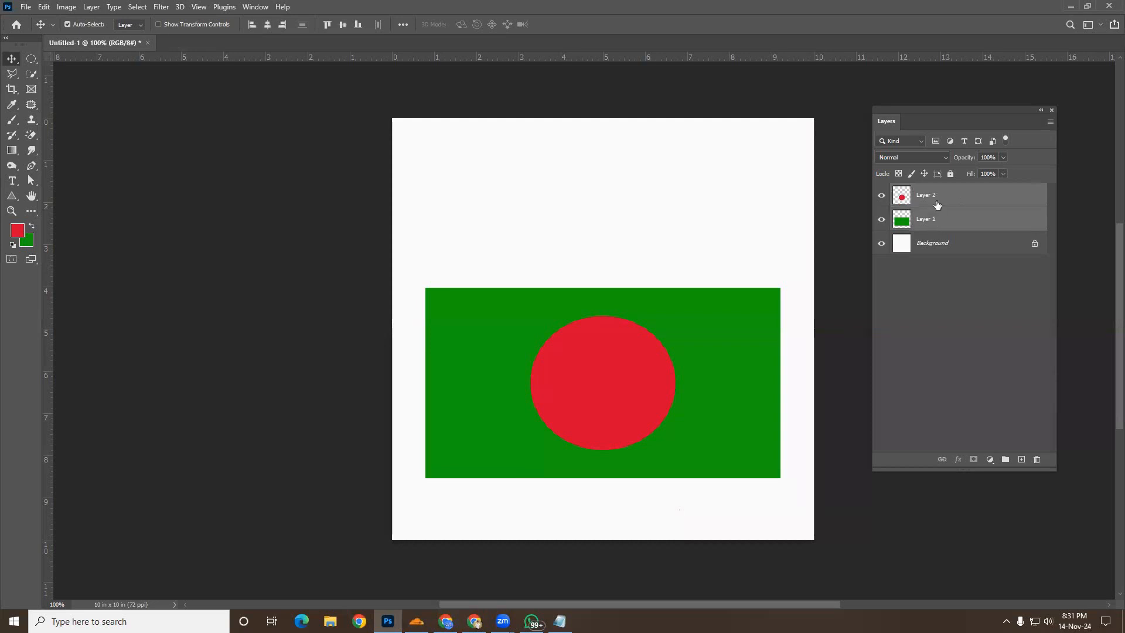
{"action": "mouse_move", "coordinate": [616, 359]}
{"action": "left_mouse_down"}
{"action": "mouse_move", "coordinate": [619, 245]}
{"action": "mouse_move", "coordinate": [643, 348]}
{"action": "mouse_move", "coordinate": [589, 298]}
{"action": "mouse_move", "coordinate": [675, 296]}
{"action": "mouse_move", "coordinate": [638, 364]}
{"action": "left_mouse_up"}
{"action": "left_click", "coordinate": [674, 199]}
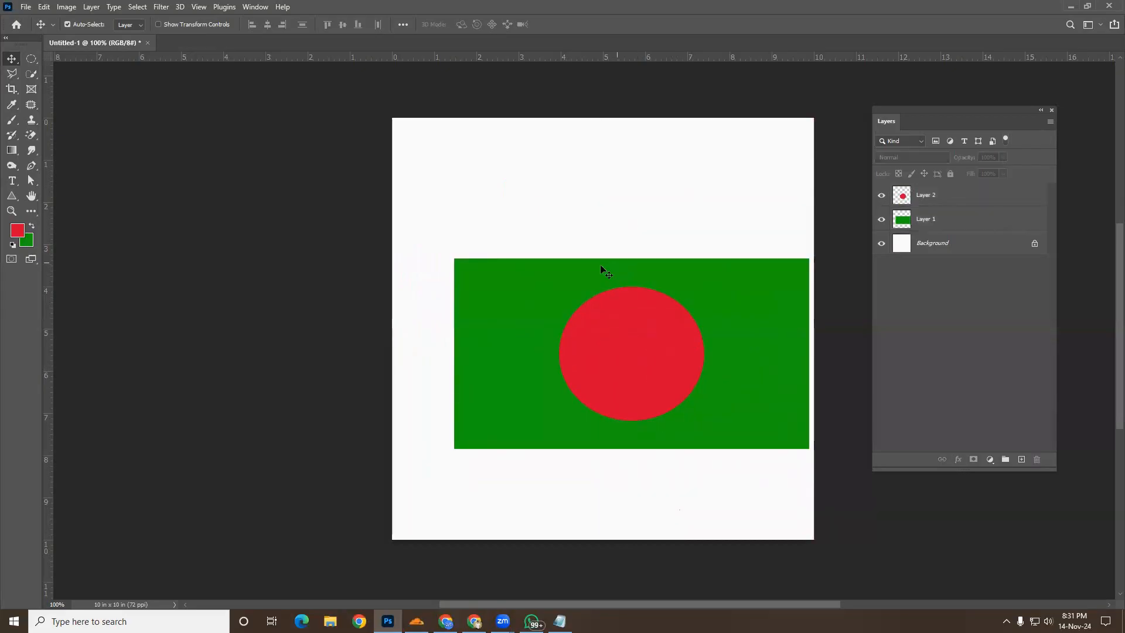
Move the red circle and the green rectangle separately on their own layers, leaving the circle centred on the rectangle
{"action": "left_click", "coordinate": [931, 196]}
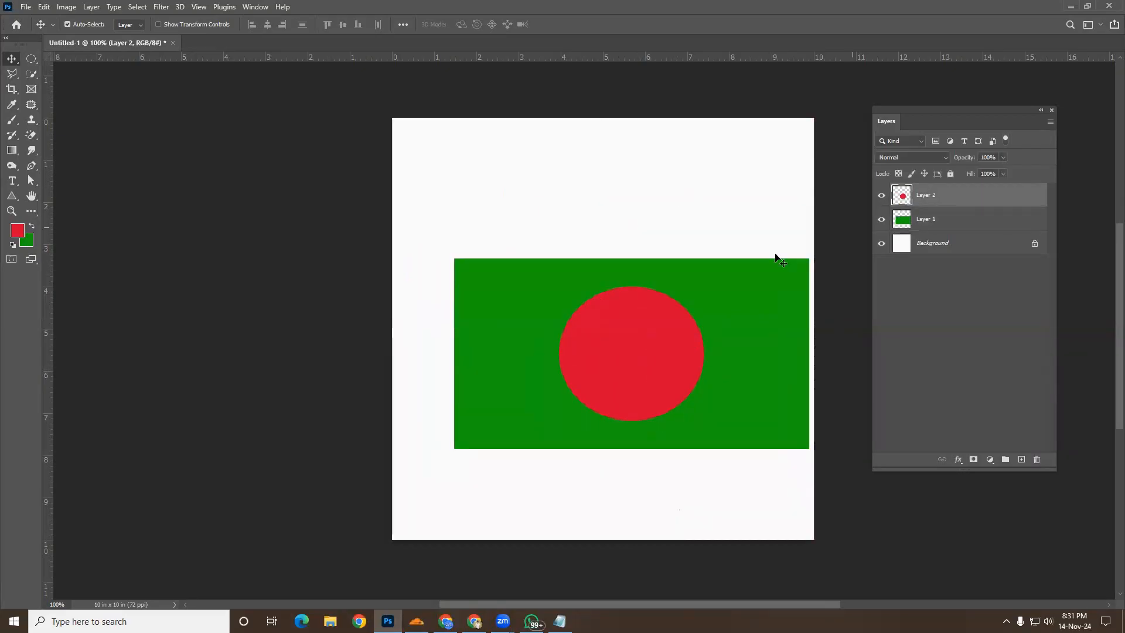
{"action": "mouse_move", "coordinate": [646, 343]}
{"action": "left_mouse_down"}
{"action": "mouse_move", "coordinate": [651, 181]}
{"action": "mouse_move", "coordinate": [656, 330]}
{"action": "left_mouse_up"}
{"action": "left_click", "coordinate": [932, 222]}
{"action": "mouse_move", "coordinate": [773, 269]}
{"action": "left_mouse_down"}
{"action": "mouse_move", "coordinate": [764, 310]}
{"action": "mouse_move", "coordinate": [764, 287]}
{"action": "left_mouse_up"}
{"action": "left_click_drag", "start_coordinate": [649, 334], "coordinate": [628, 327]}
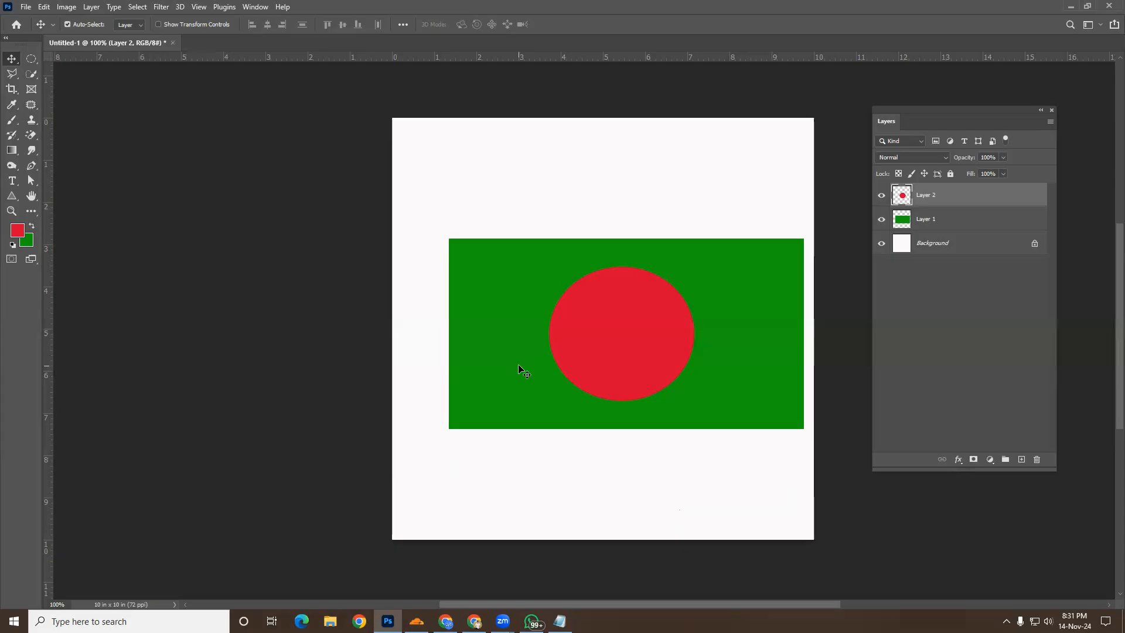
Add Layer 3 and fill a polygonal triangle selection about 4 x 3.3 inches above the red circle with the red foreground colour, then deselect
{"action": "left_click", "coordinate": [1021, 458]}
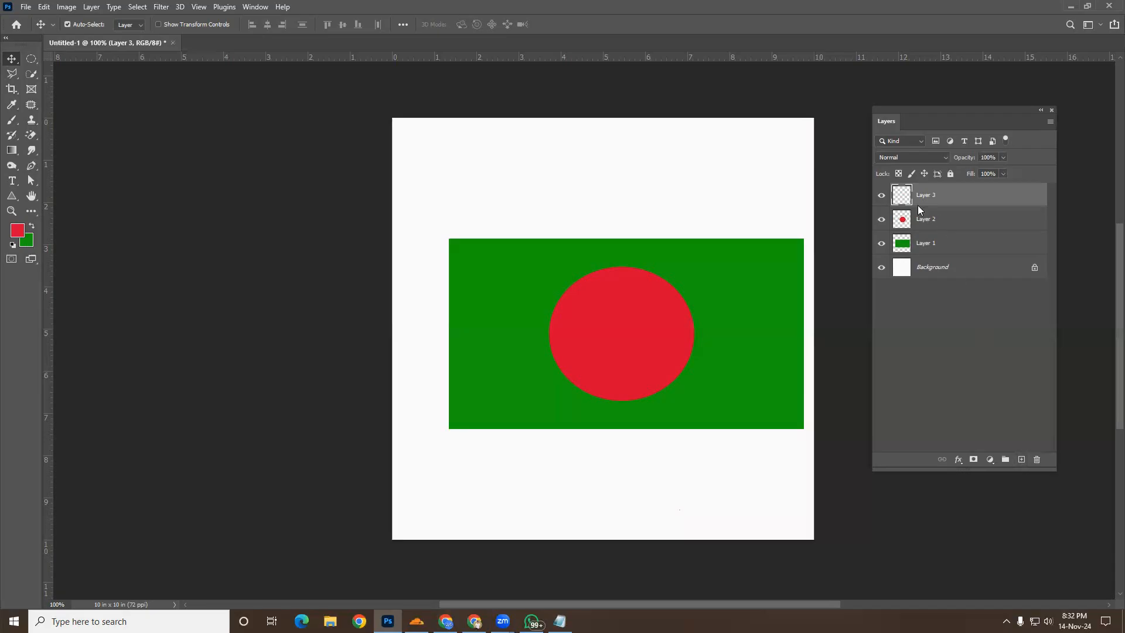
{"action": "left_click", "coordinate": [9, 75]}
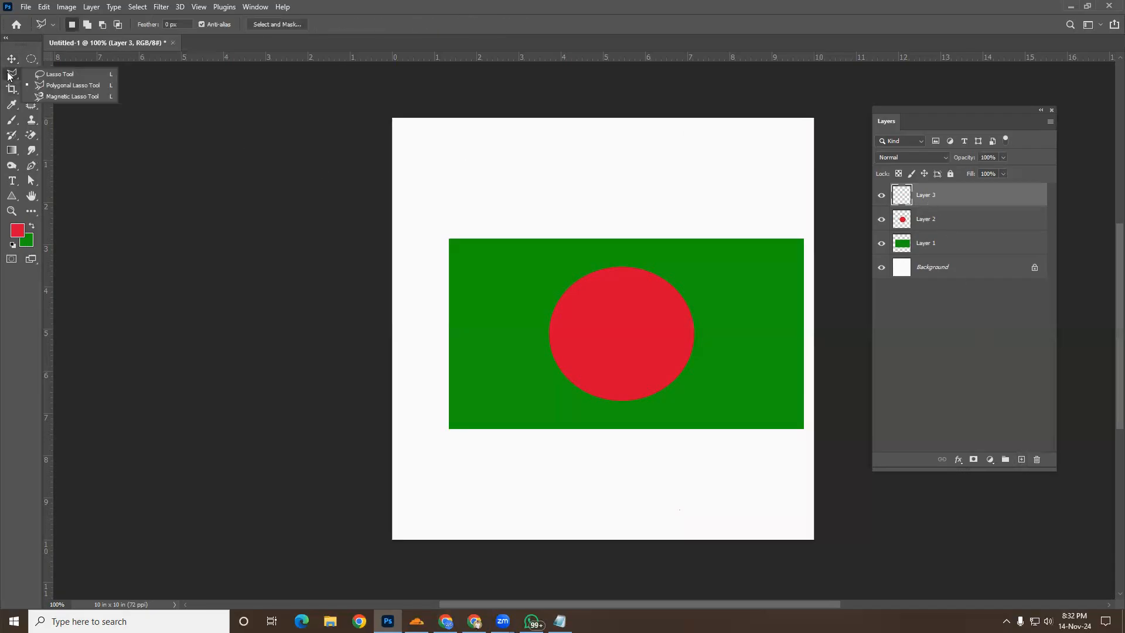
{"action": "left_click", "coordinate": [66, 86]}
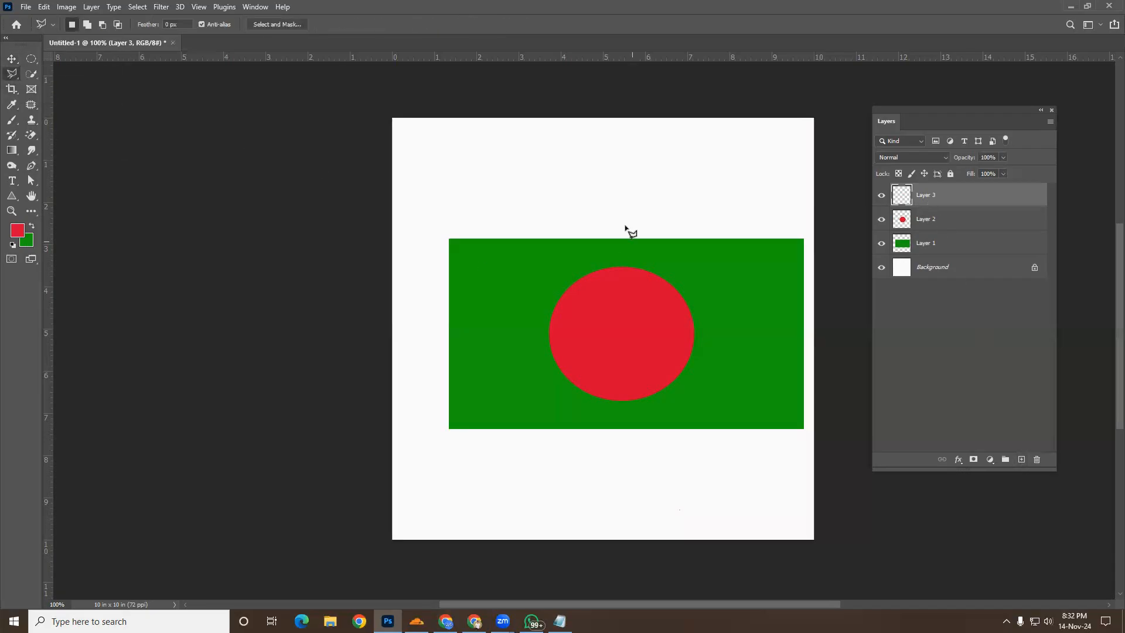
{"action": "left_click", "coordinate": [590, 128]}
{"action": "left_click", "coordinate": [538, 267]}
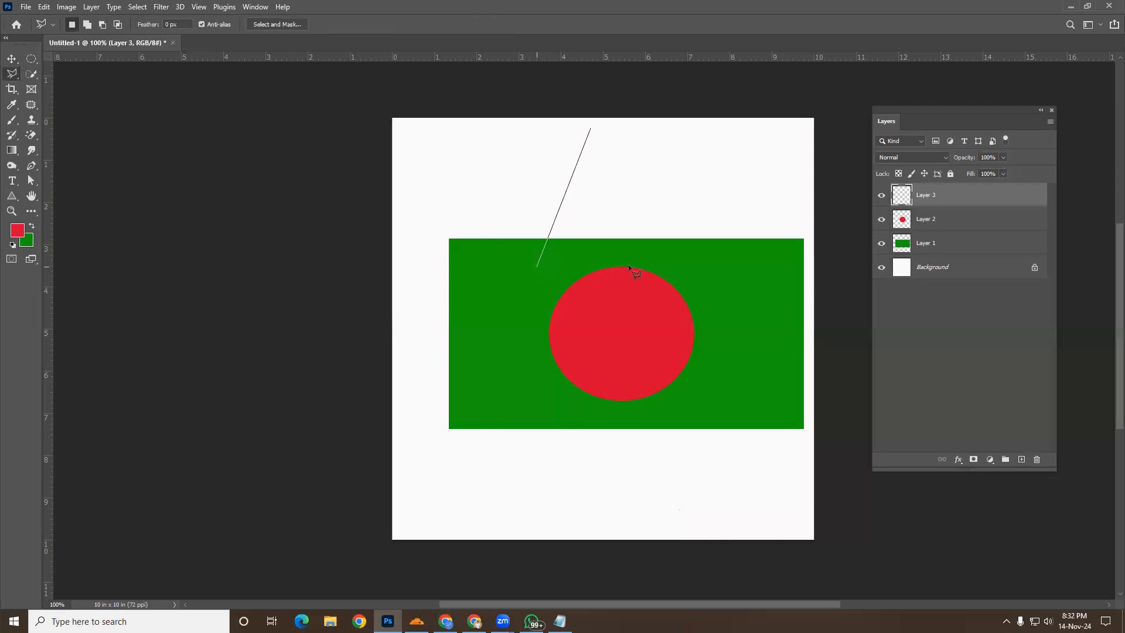
{"action": "left_click", "coordinate": [705, 266]}
{"action": "left_click", "coordinate": [591, 128]}
{"action": "key", "text": "alt+BackSpace"}
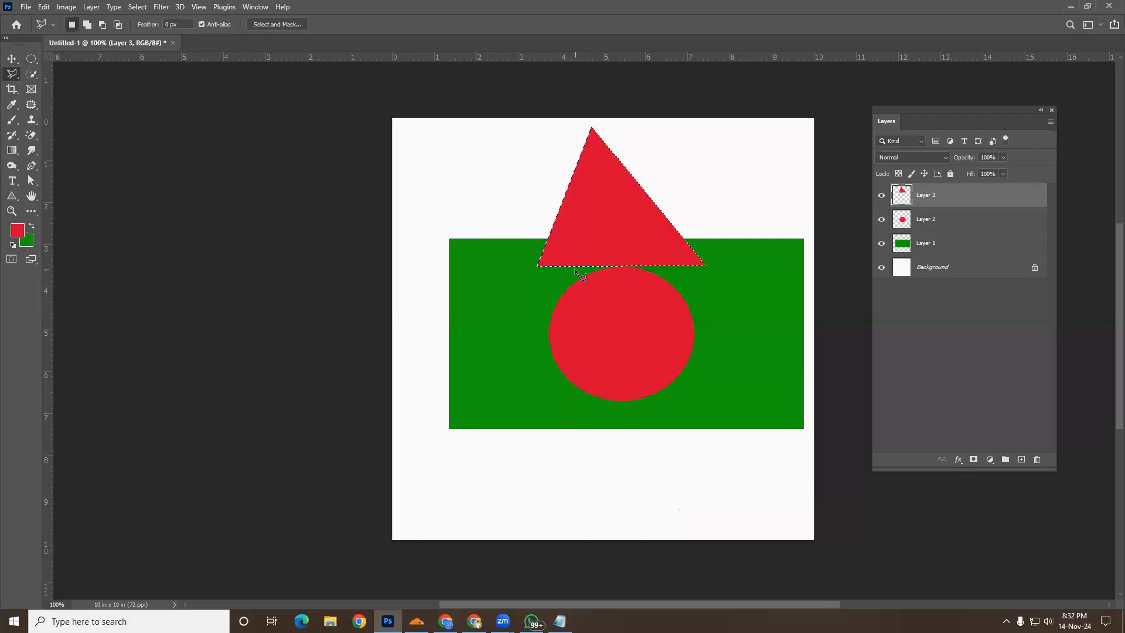
{"action": "key", "text": "ctrl+d"}
Move the red triangle into the green rectangle's lower-left corner, and shift Layers 1, 2 and 3 together about 1.3 inches up and 0.55 inch left
{"action": "left_click", "coordinate": [12, 58]}
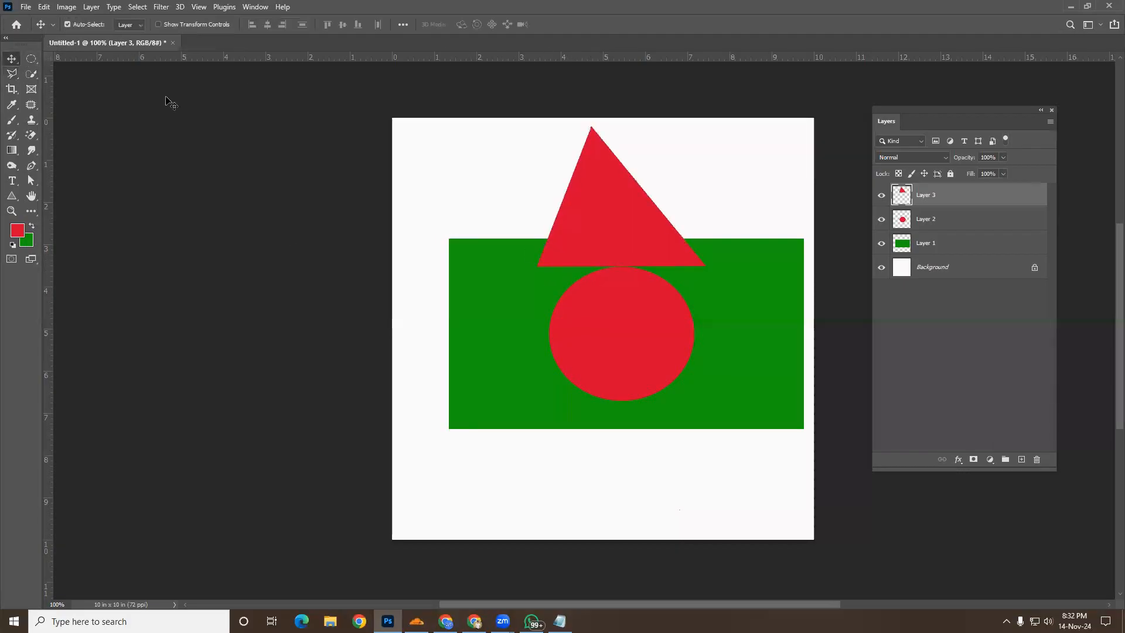
{"action": "left_click_drag", "start_coordinate": [630, 195], "coordinate": [537, 356]}
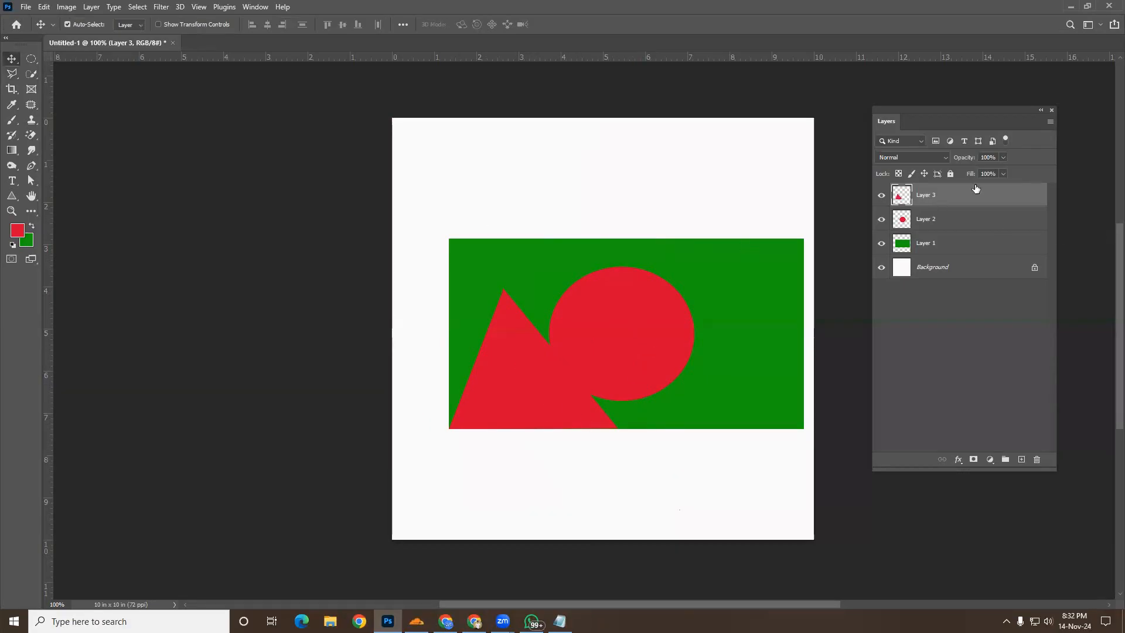
{"action": "left_click", "coordinate": [940, 224], "text": "shift"}
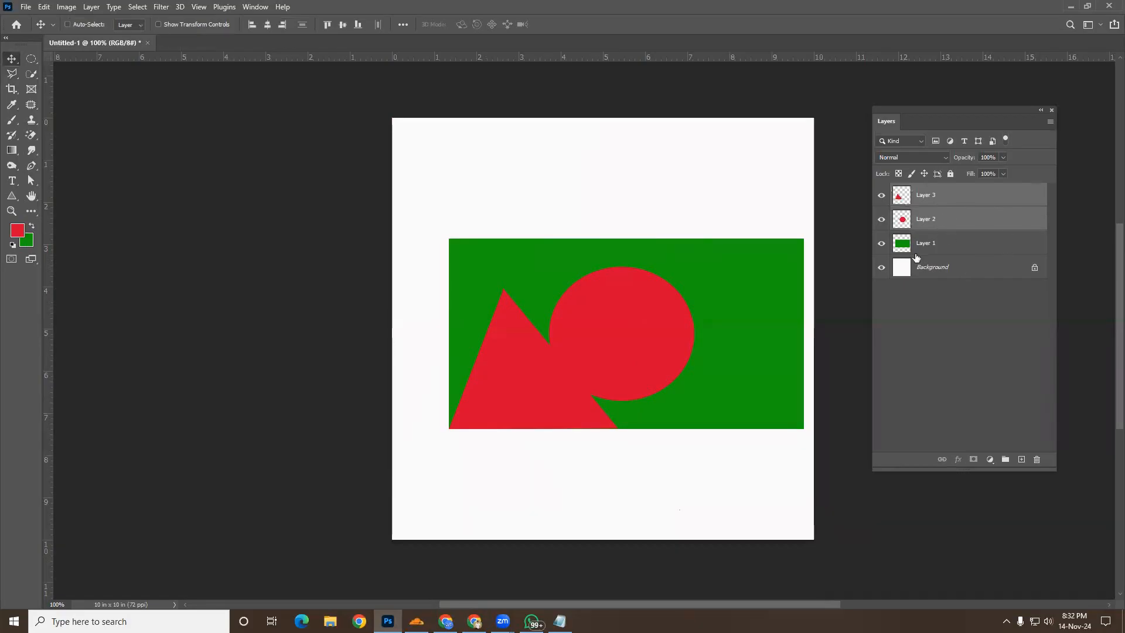
{"action": "left_click", "coordinate": [938, 245], "text": "shift"}
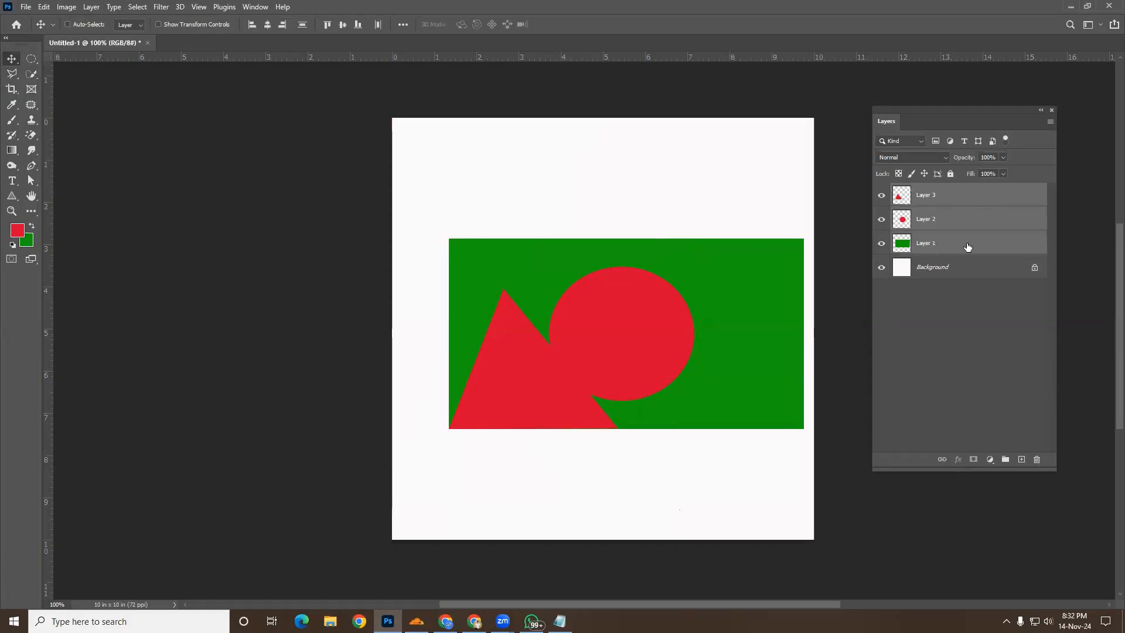
{"action": "left_click_drag", "start_coordinate": [634, 353], "coordinate": [607, 301]}
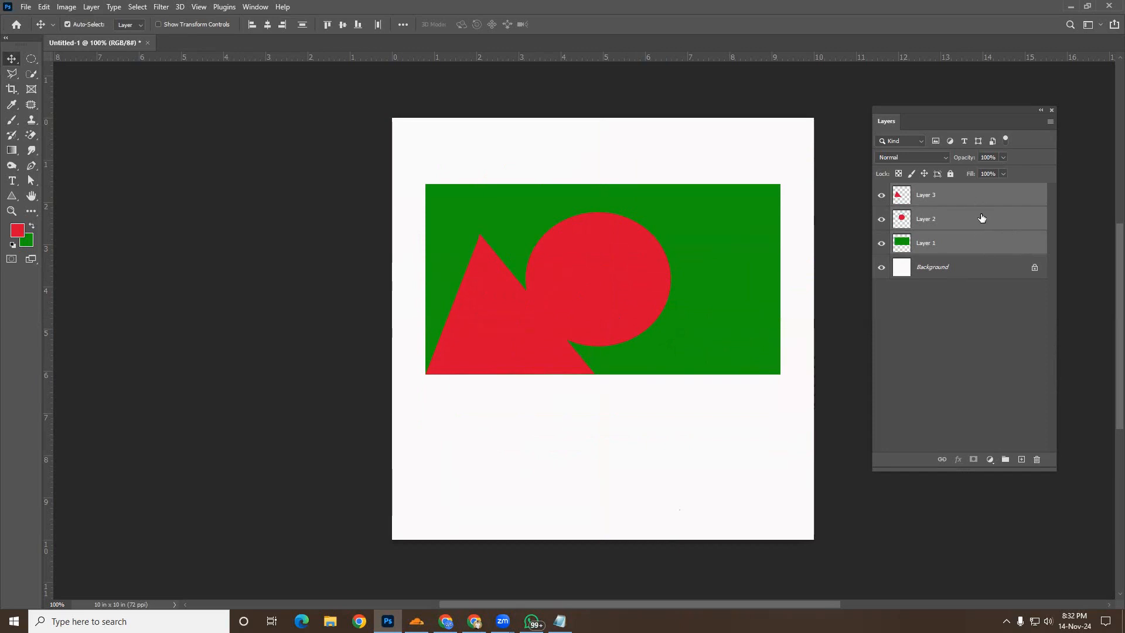
Deselect the layers and move the green rectangle and the red triangle separately, each about 0.8 inch down
{"action": "left_click", "coordinate": [635, 427]}
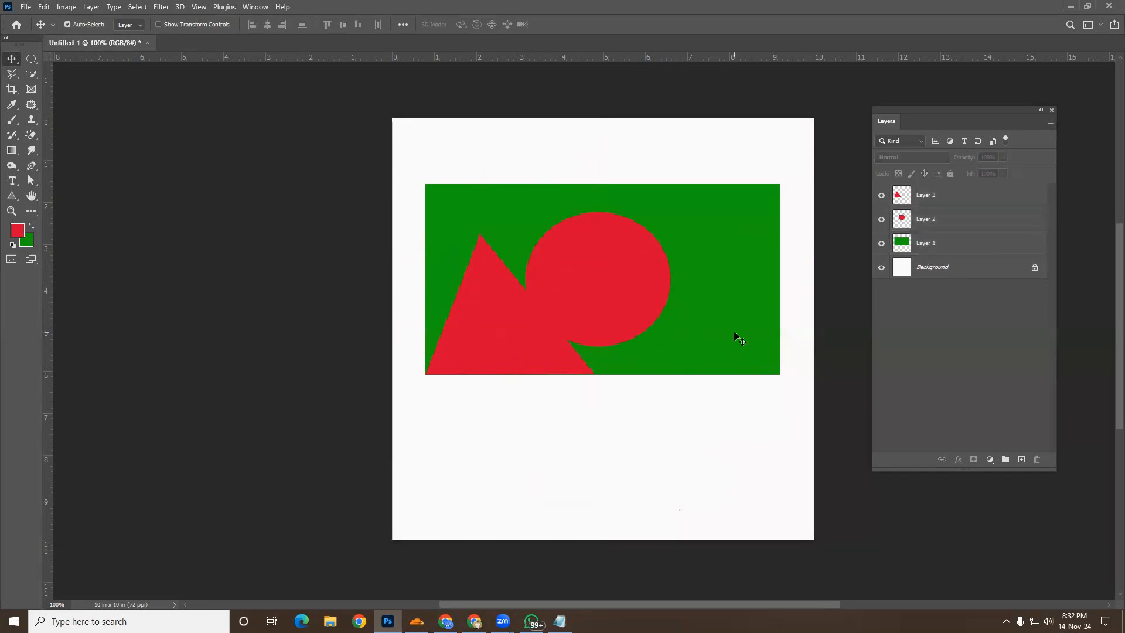
{"action": "left_click_drag", "start_coordinate": [734, 332], "coordinate": [725, 367]}
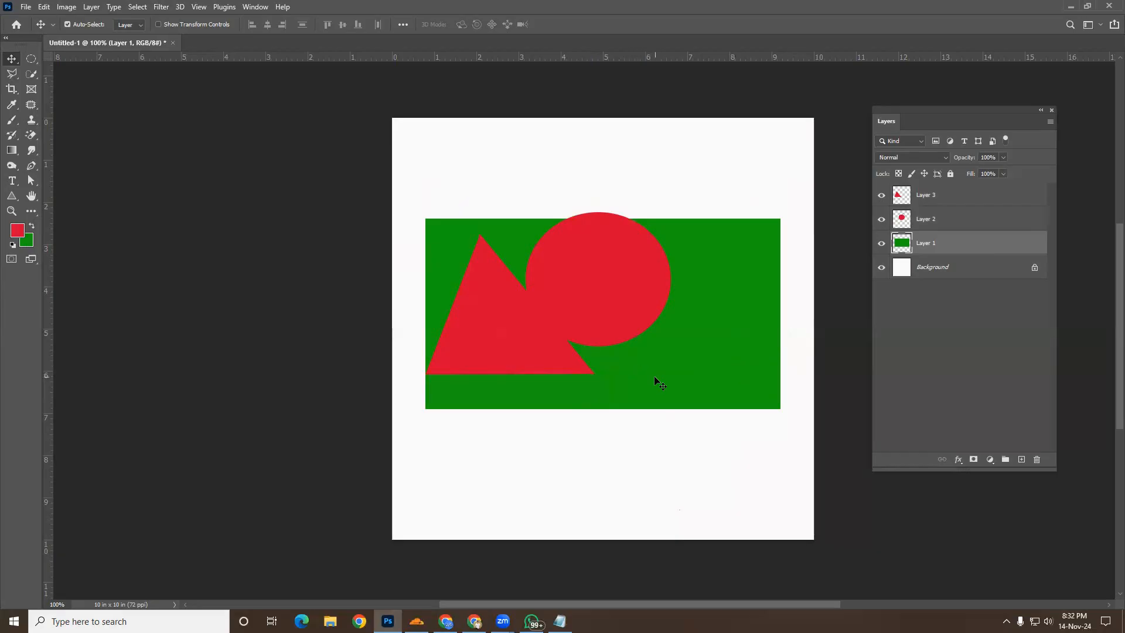
{"action": "left_click_drag", "start_coordinate": [514, 356], "coordinate": [511, 388]}
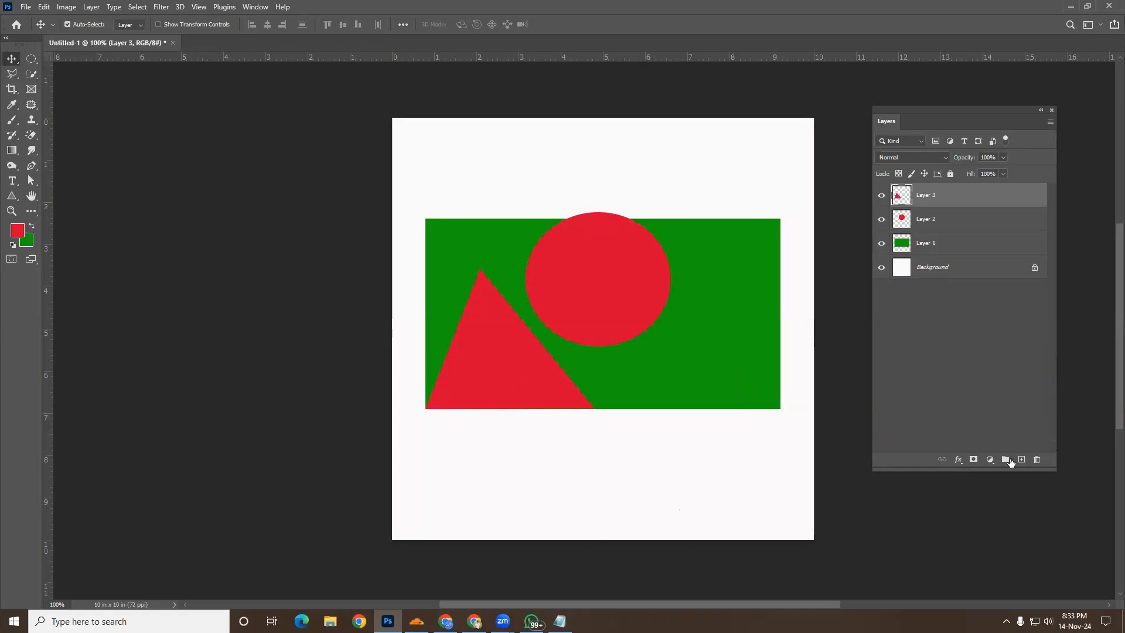
Add Layer 4, fill an elliptical selection about 3.5 x 3.2 inches over the rectangle's lower-right edge with a teal foreground colour, and deselect
{"action": "left_click", "coordinate": [1021, 459]}
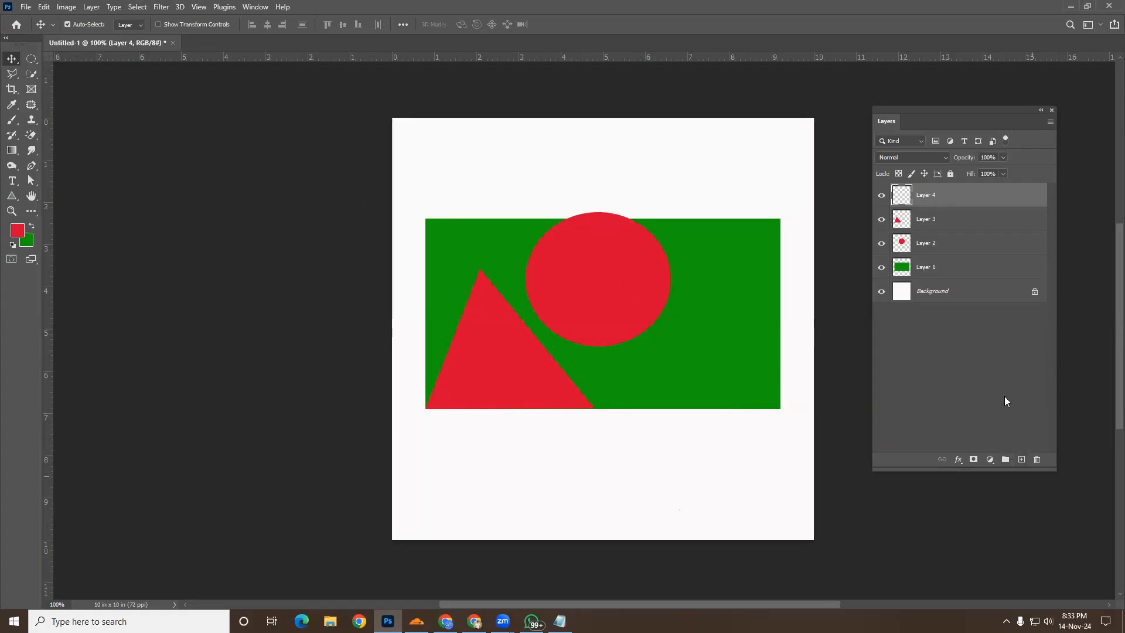
{"action": "left_click", "coordinate": [35, 57]}
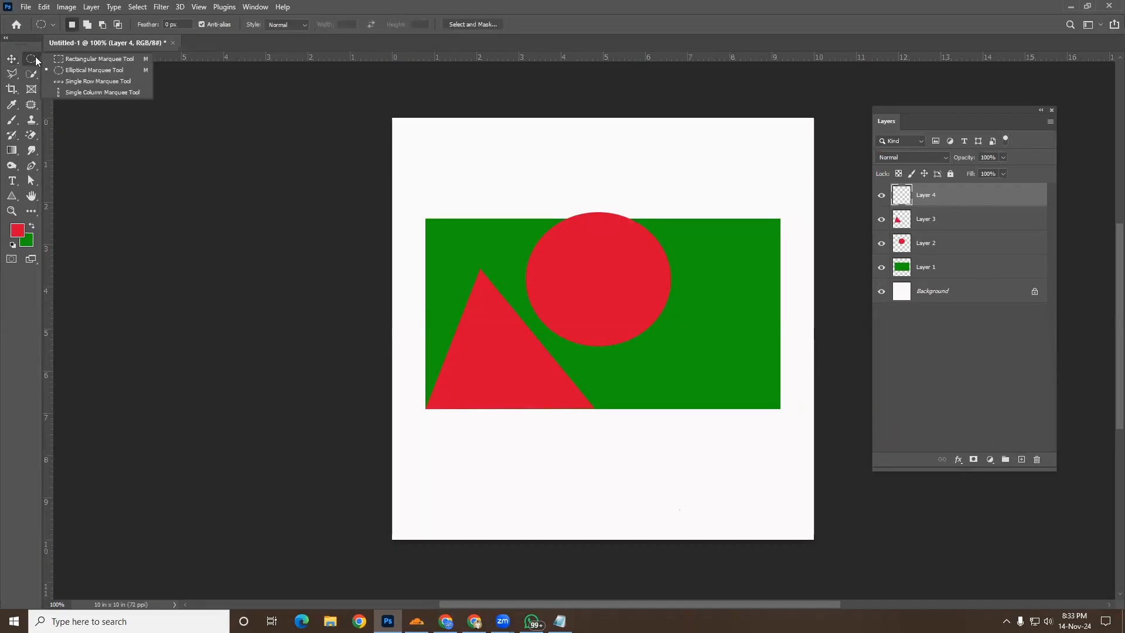
{"action": "left_click", "coordinate": [80, 71]}
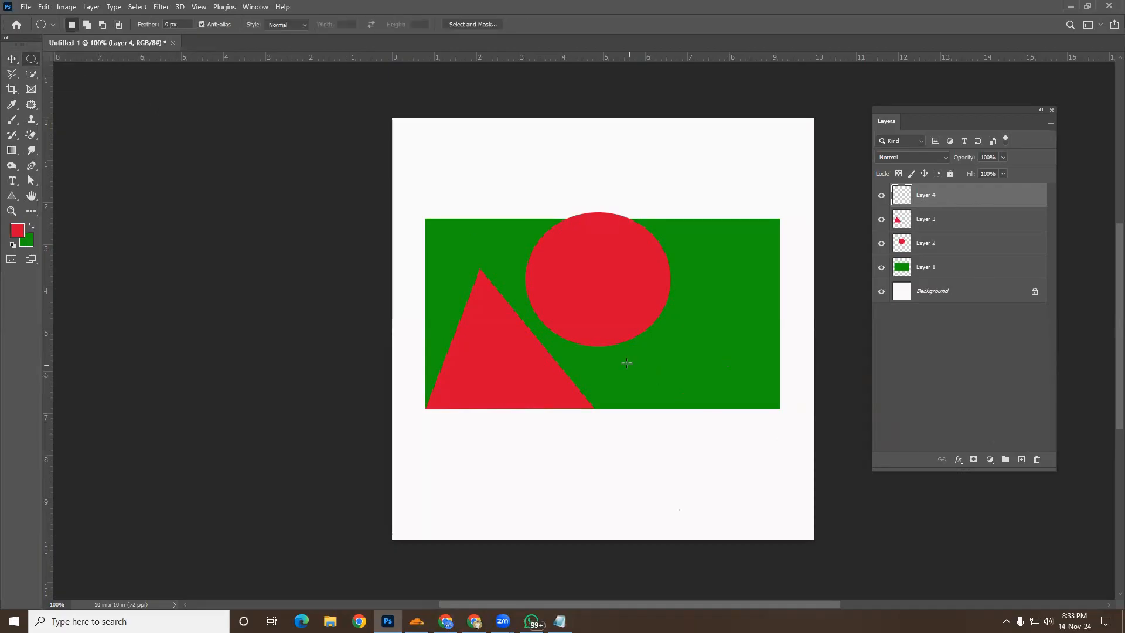
{"action": "left_click_drag", "start_coordinate": [626, 363], "coordinate": [773, 498]}
{"action": "left_click", "coordinate": [17, 230]}
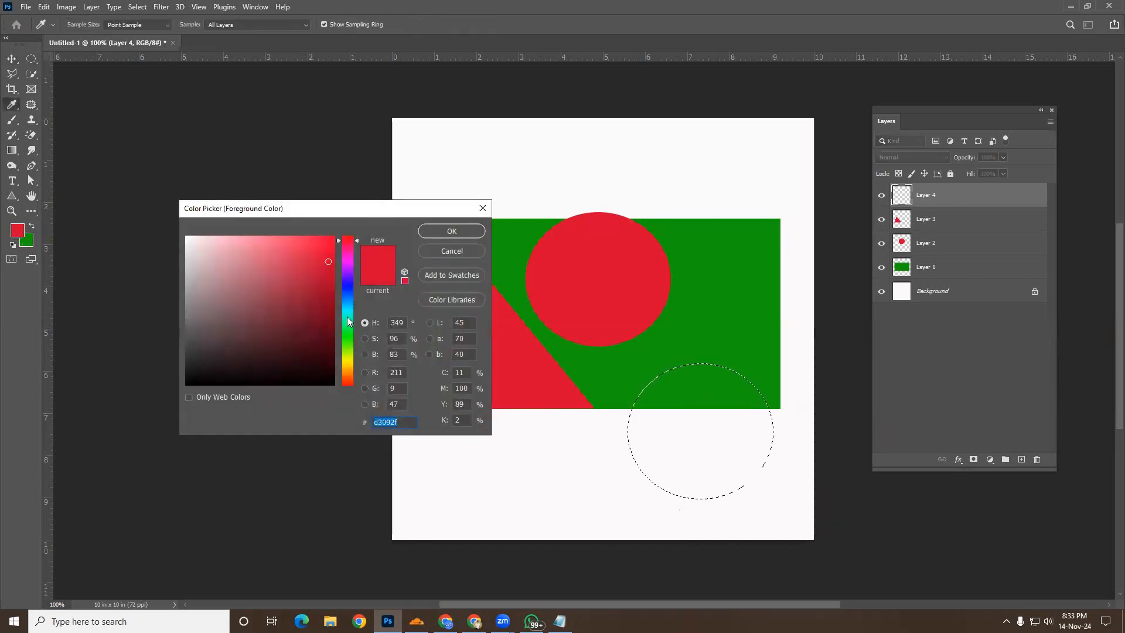
{"action": "left_click", "coordinate": [347, 321]}
{"action": "left_click", "coordinate": [462, 233]}
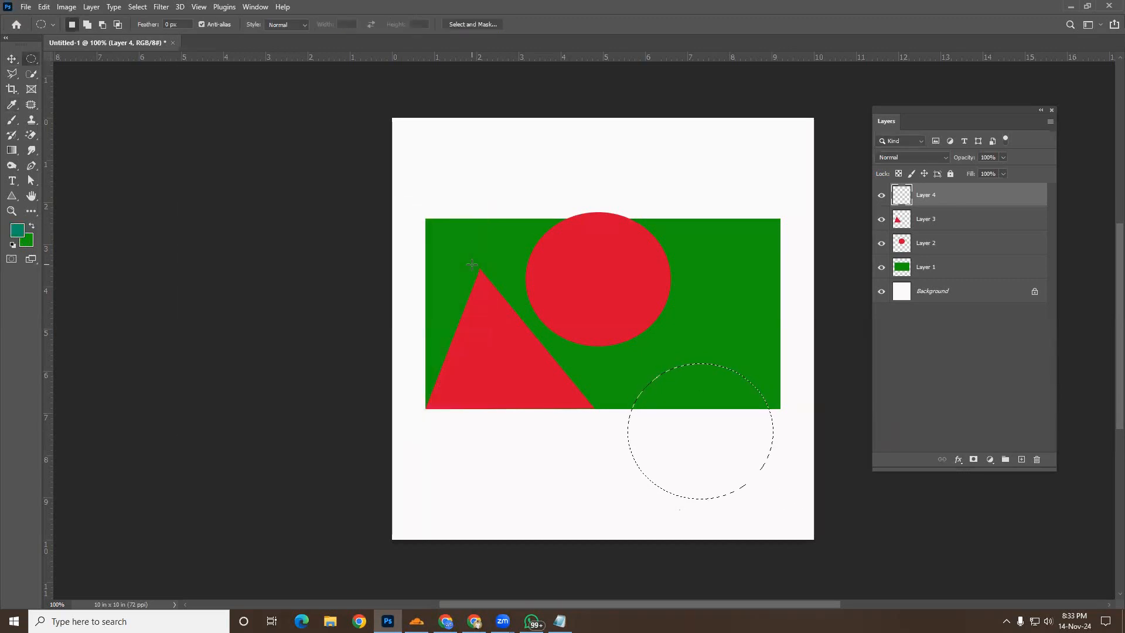
{"action": "key", "text": "alt+BackSpace"}
{"action": "key", "text": "ctrl+d"}
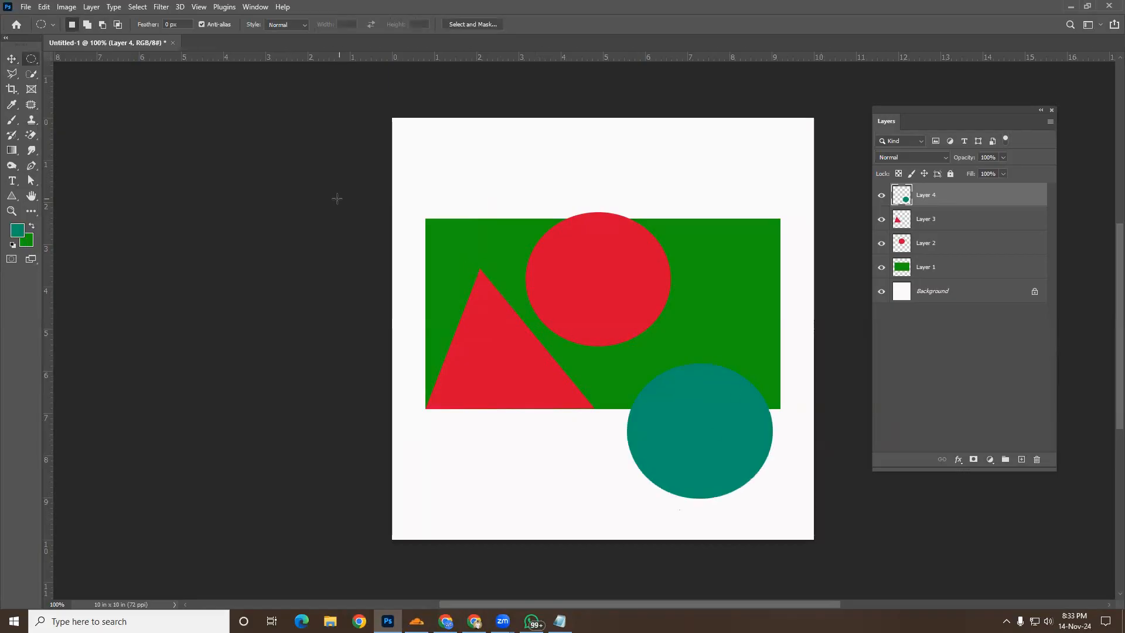
Move the teal circle up and left so it partly overlaps the red circle's lower-right side
{"action": "left_click", "coordinate": [11, 59]}
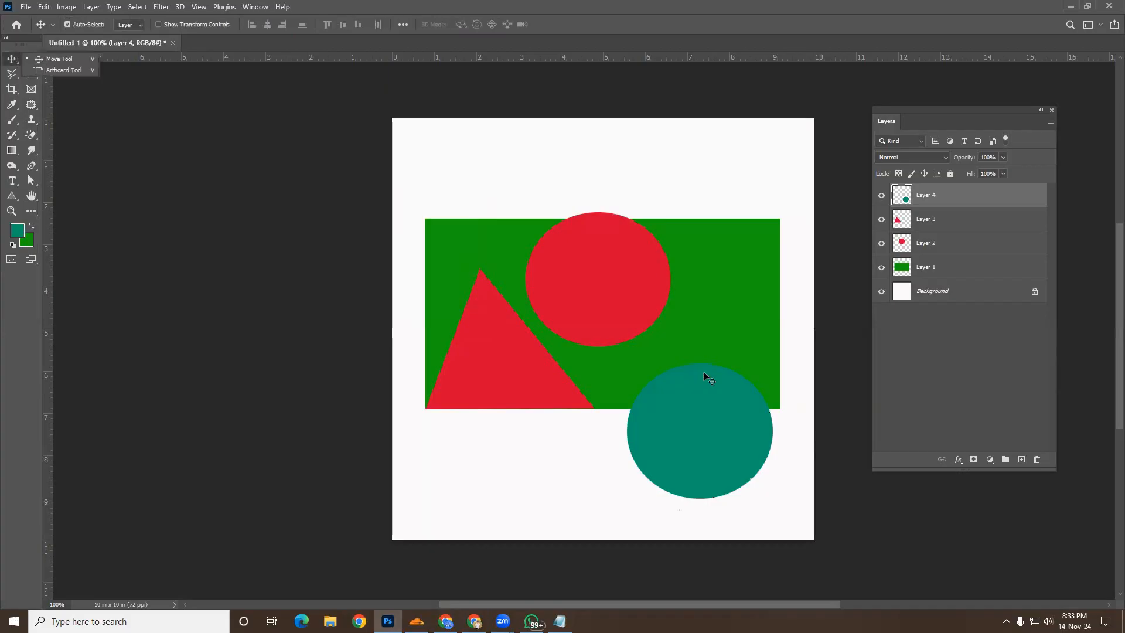
{"action": "left_click_drag", "start_coordinate": [706, 414], "coordinate": [642, 303]}
{"action": "left_click", "coordinate": [654, 490]}
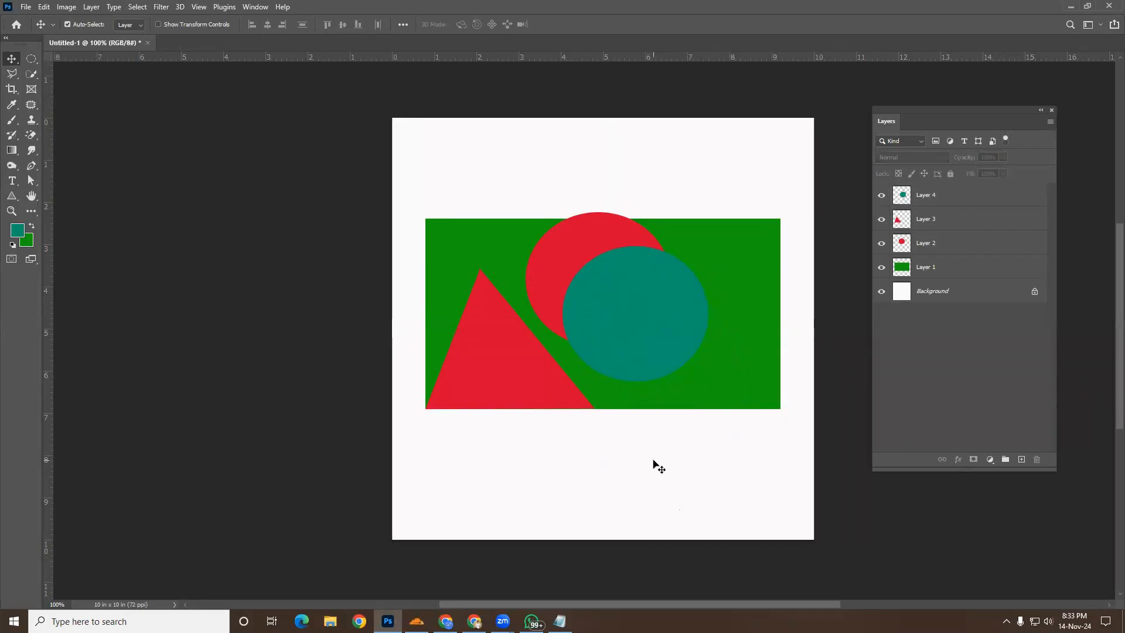
{"action": "left_click_drag", "start_coordinate": [656, 352], "coordinate": [658, 356]}
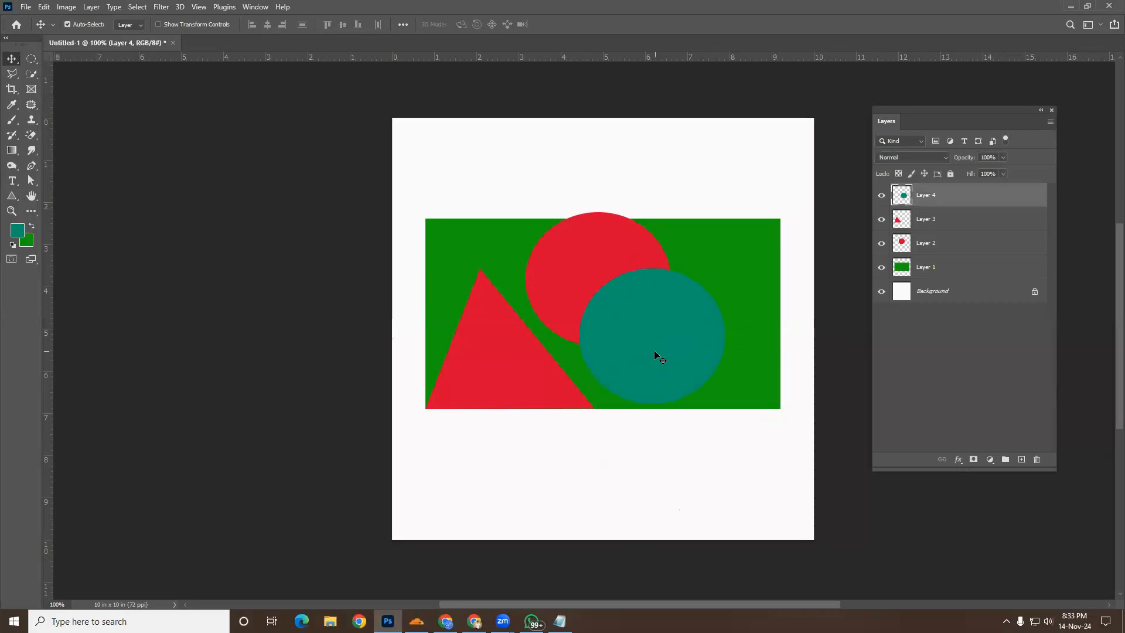
Delete Layers 4, 3 and 2, keeping only the green rectangle's layer above the Background
{"action": "key", "text": "Delete"}
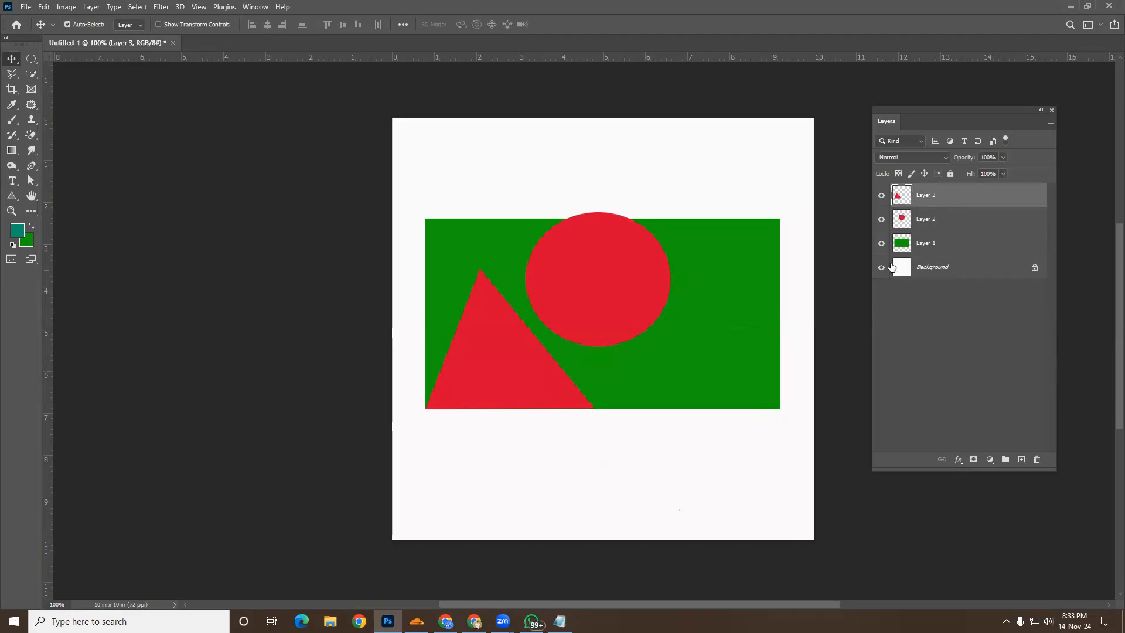
{"action": "key", "text": "Delete"}
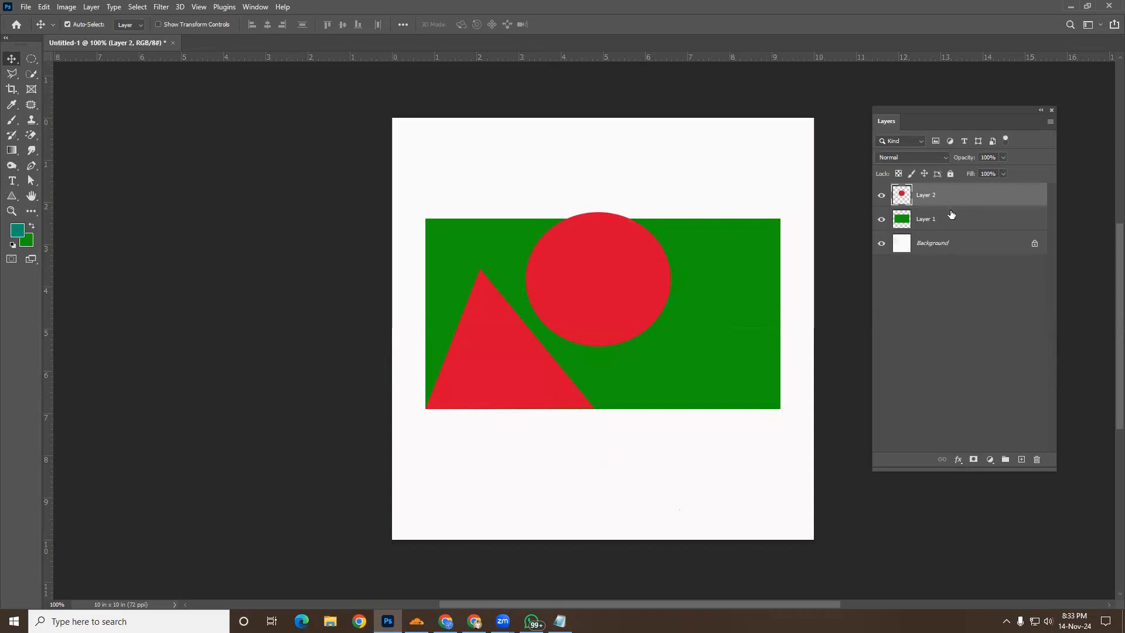
{"action": "key", "text": "Delete"}
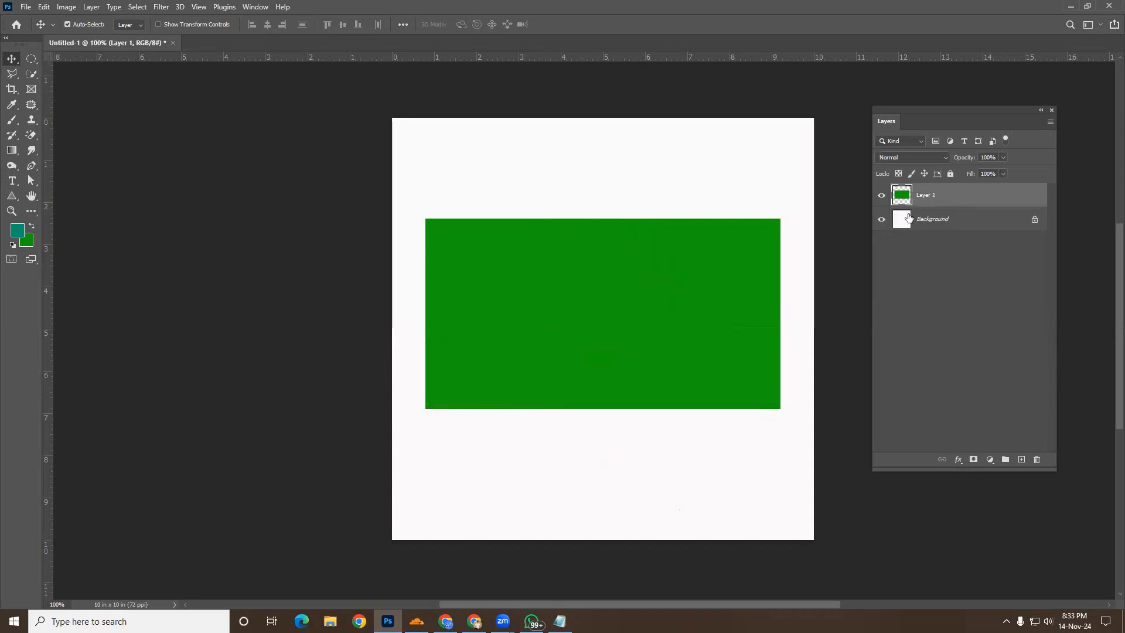
Reposition the green rectangle about 0.9 inch from the canvas's left edge and 2.3 inches from its top
{"action": "left_click_drag", "start_coordinate": [721, 317], "coordinate": [685, 300]}
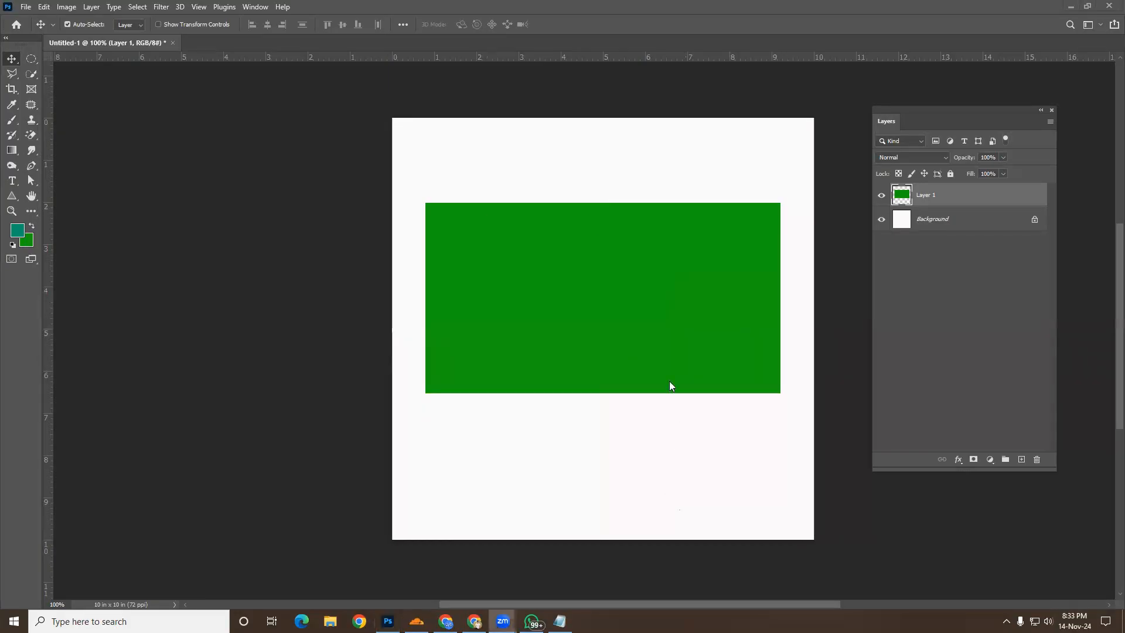
{"action": "mouse_move", "coordinate": [626, 327]}
{"action": "left_mouse_down"}
{"action": "mouse_move", "coordinate": [648, 301]}
{"action": "mouse_move", "coordinate": [624, 315]}
{"action": "mouse_move", "coordinate": [643, 325]}
{"action": "left_mouse_up"}
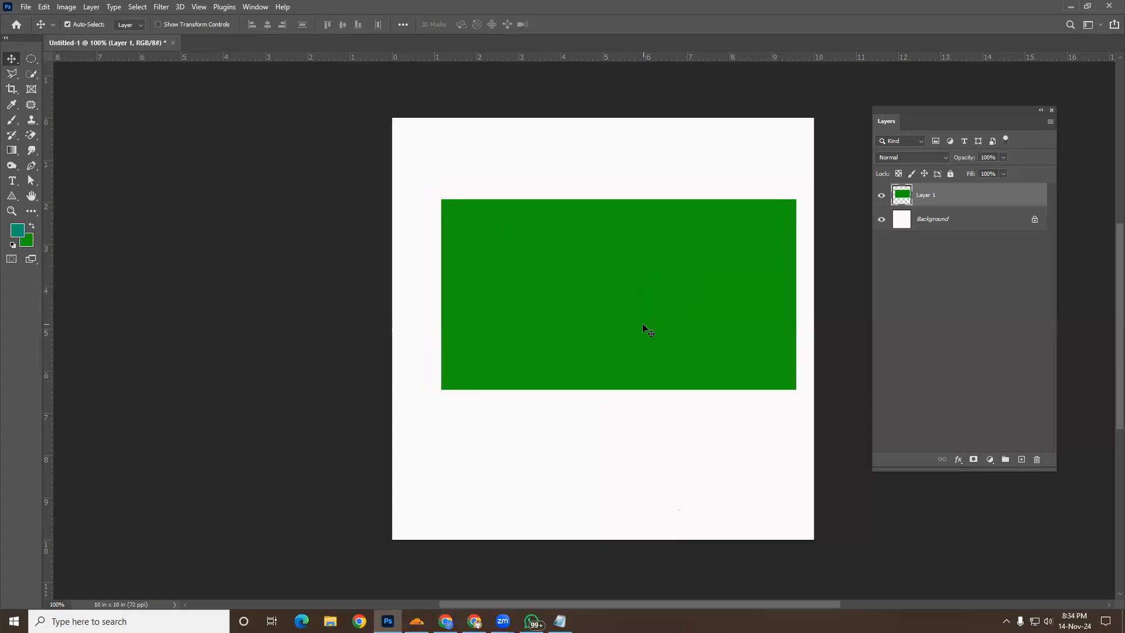
{"action": "left_click_drag", "start_coordinate": [650, 282], "coordinate": [655, 327]}
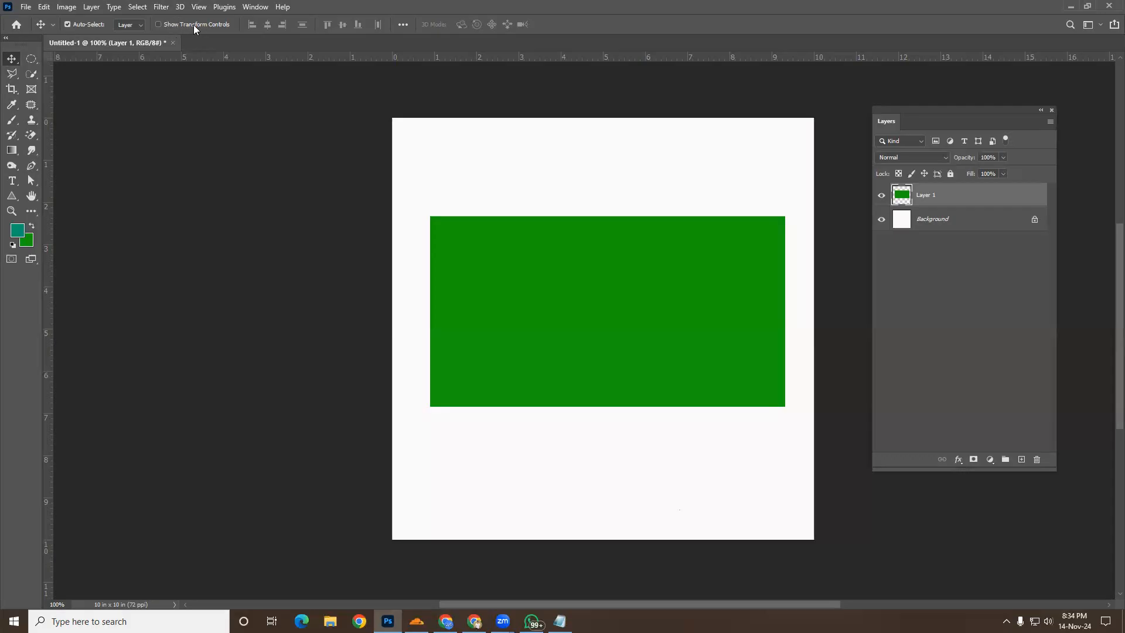
Toggle the Move tool's transform controls on and off for the green rectangle, leaving them shown
{"action": "left_click", "coordinate": [158, 25]}
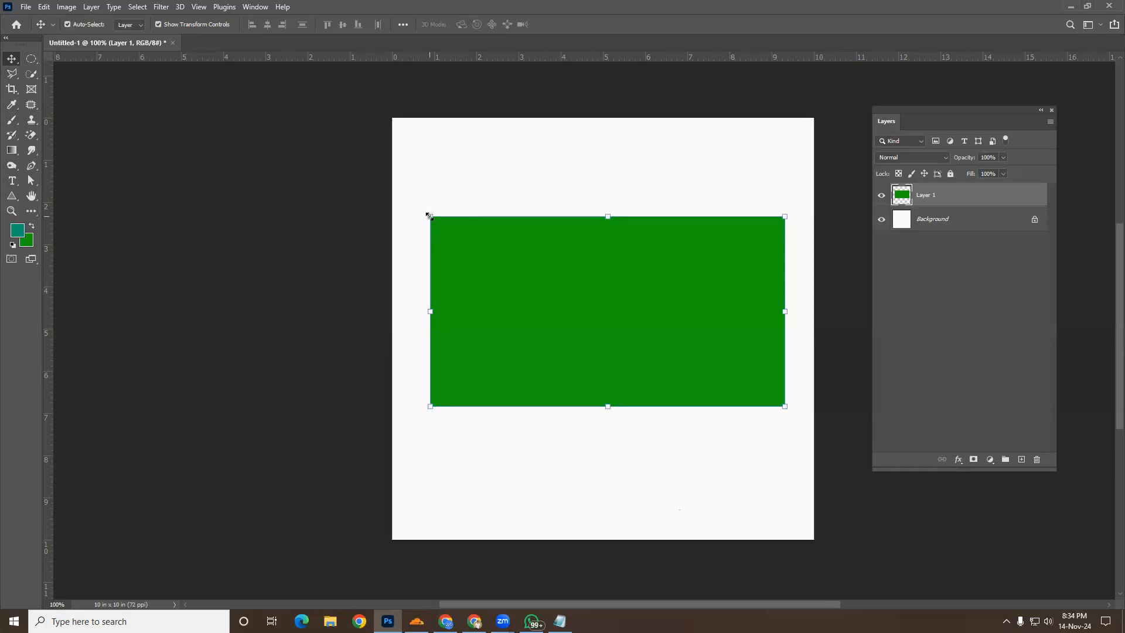
{"action": "left_click", "coordinate": [158, 24]}
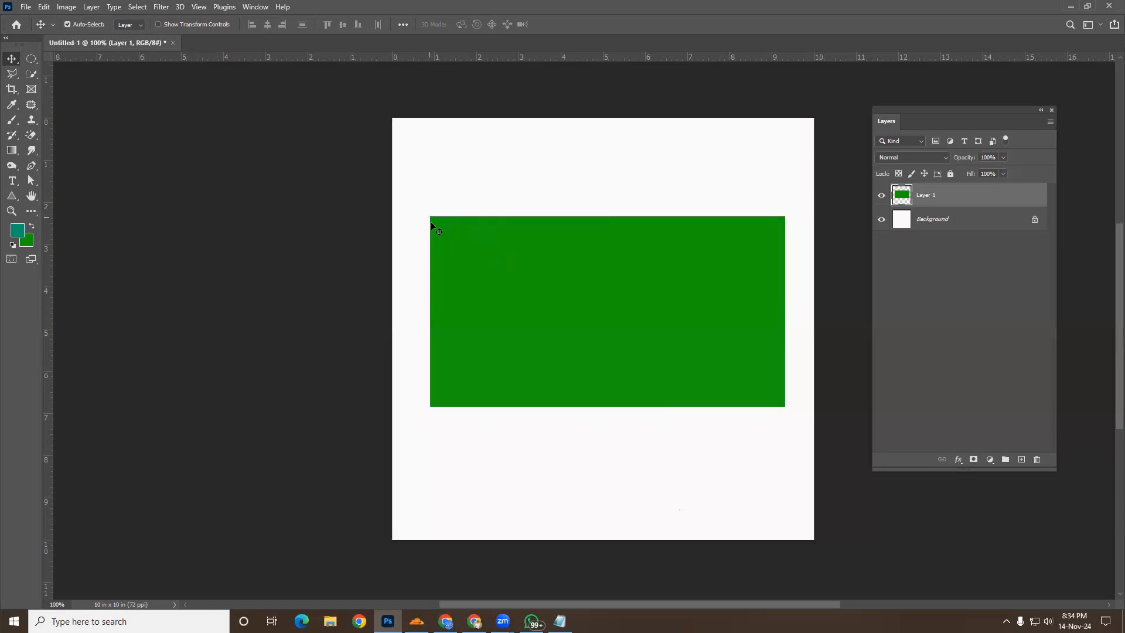
{"action": "left_click", "coordinate": [158, 25]}
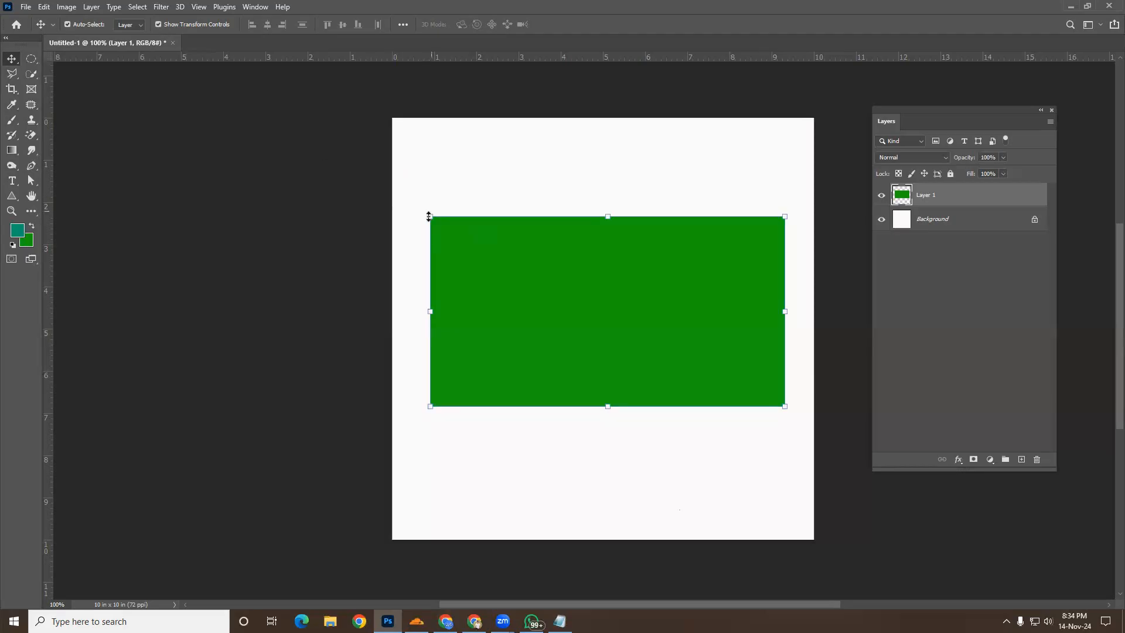
Resize the green rectangle by its edges and corners to about 67% width and 80% height, and apply the transform
{"action": "left_click_drag", "start_coordinate": [786, 216], "coordinate": [648, 272]}
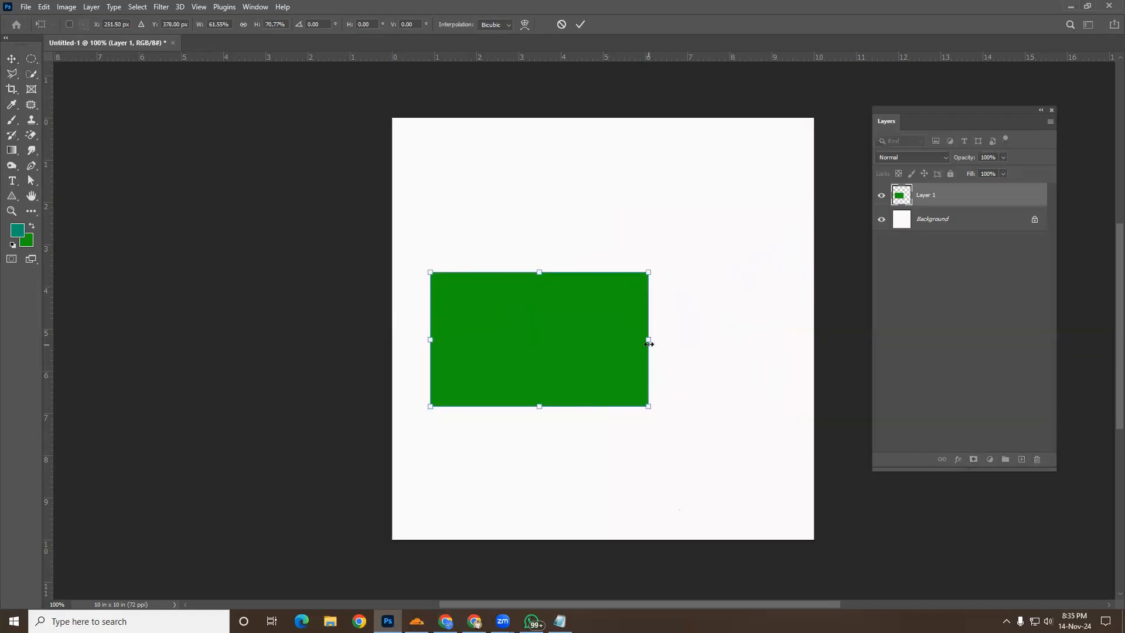
{"action": "left_click_drag", "start_coordinate": [649, 344], "coordinate": [625, 342]}
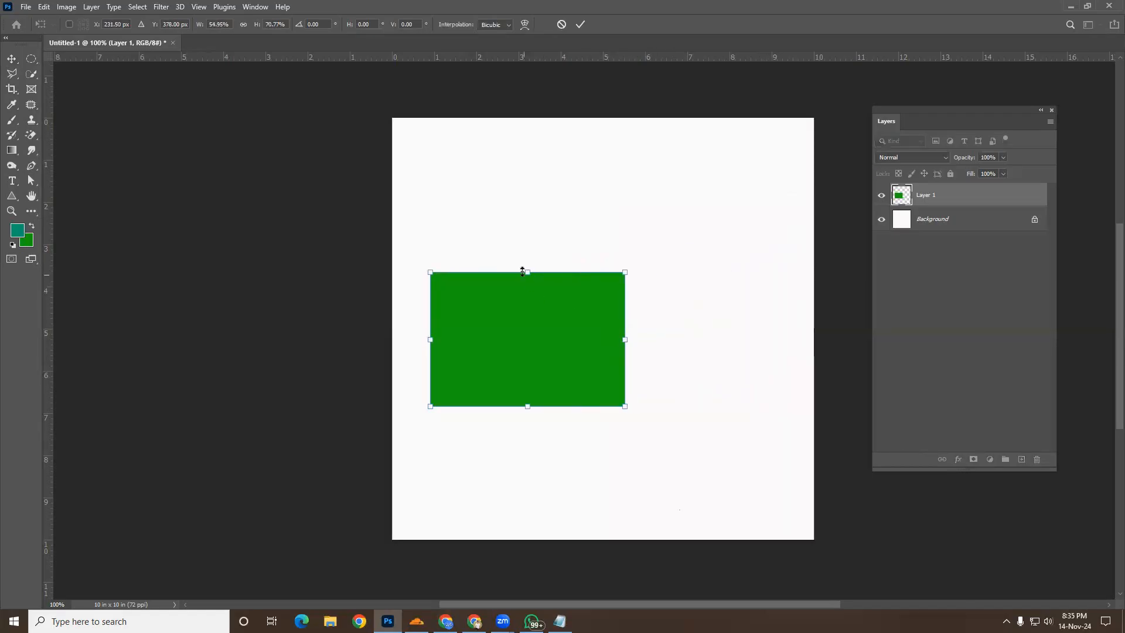
{"action": "left_click_drag", "start_coordinate": [523, 271], "coordinate": [528, 244]}
{"action": "left_click_drag", "start_coordinate": [625, 244], "coordinate": [620, 267]}
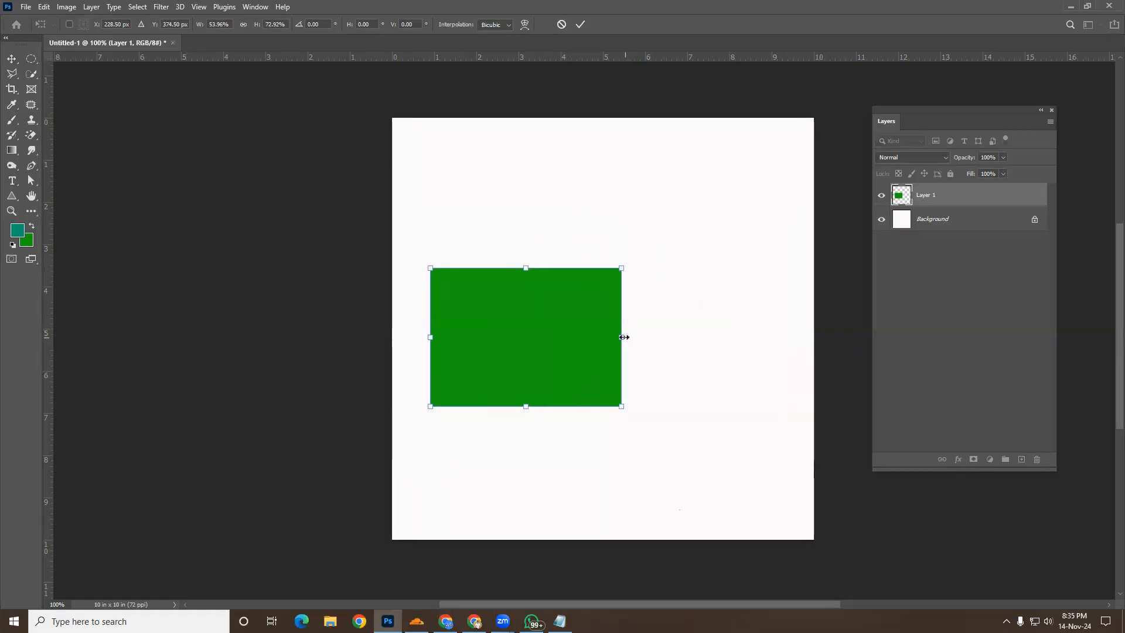
{"action": "left_click_drag", "start_coordinate": [624, 337], "coordinate": [721, 337]}
{"action": "mouse_move", "coordinate": [577, 407]}
{"action": "left_mouse_down"}
{"action": "mouse_move", "coordinate": [570, 482]}
{"action": "mouse_move", "coordinate": [575, 393]}
{"action": "left_mouse_up"}
{"action": "left_click_drag", "start_coordinate": [580, 264], "coordinate": [579, 196]}
{"action": "left_click_drag", "start_coordinate": [430, 295], "coordinate": [488, 295]}
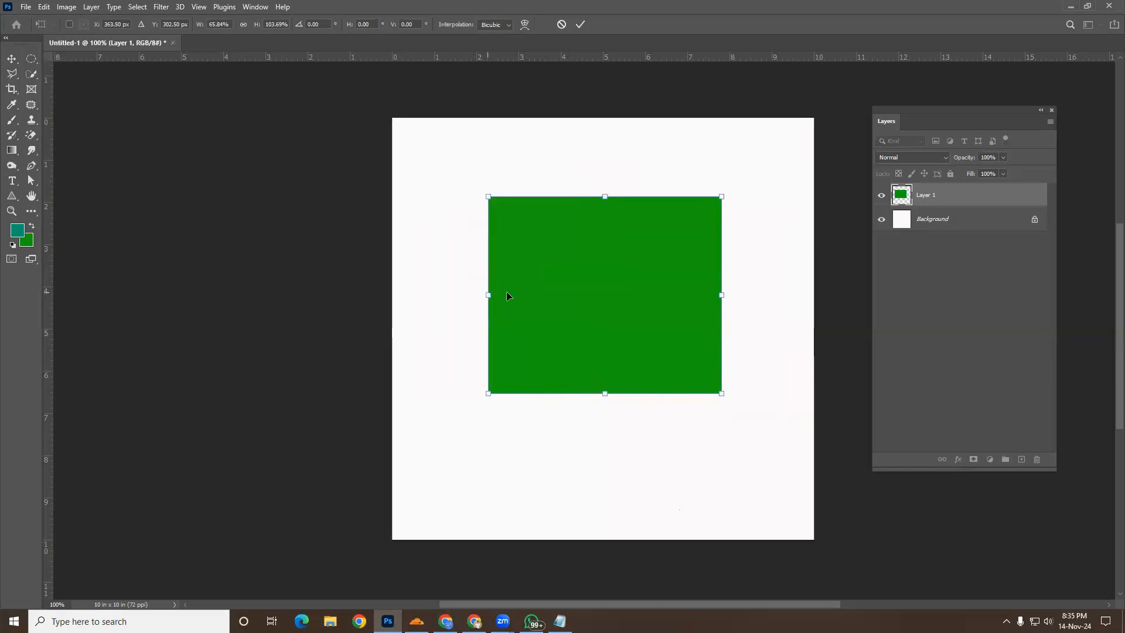
{"action": "left_click_drag", "start_coordinate": [728, 297], "coordinate": [757, 295]}
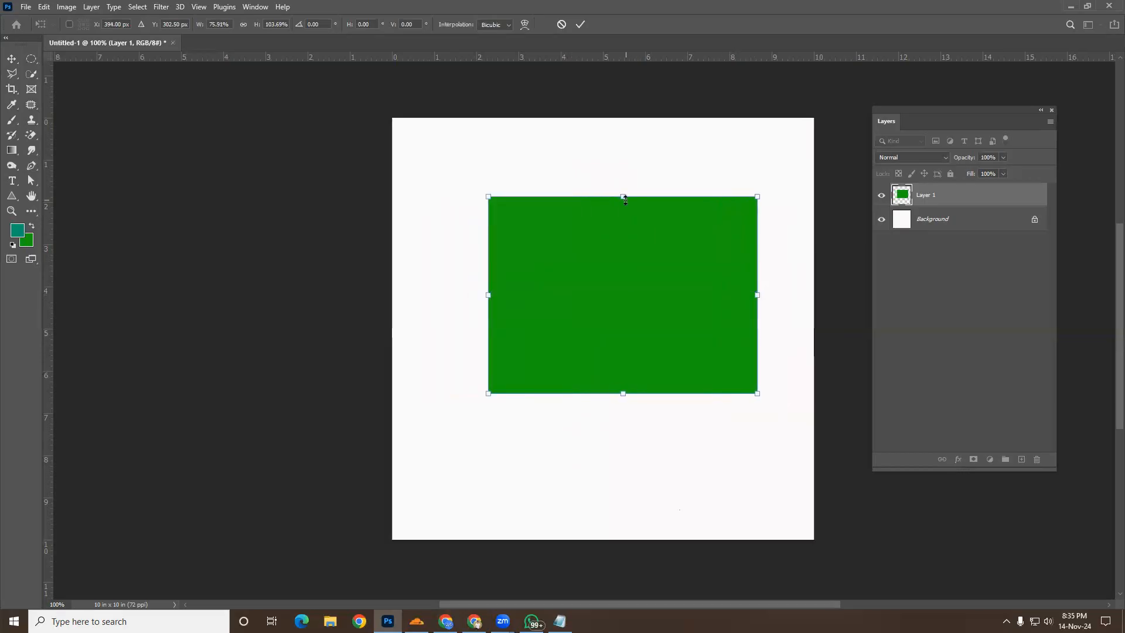
{"action": "left_click_drag", "start_coordinate": [623, 198], "coordinate": [625, 221]}
{"action": "left_click_drag", "start_coordinate": [760, 222], "coordinate": [727, 242]}
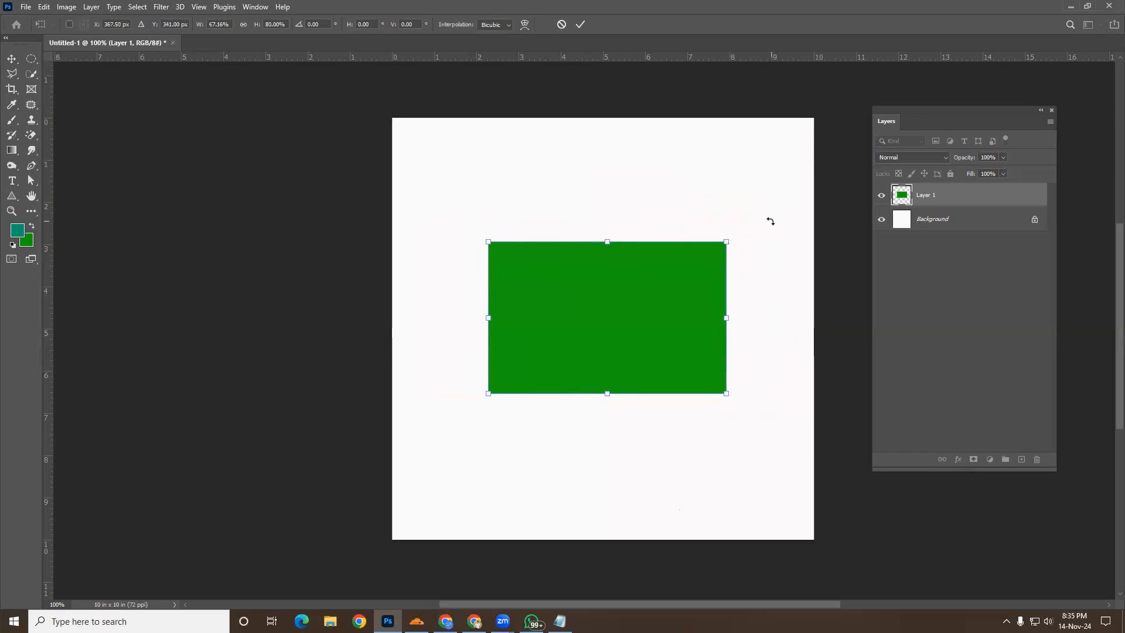
{"action": "left_click", "coordinate": [12, 59]}
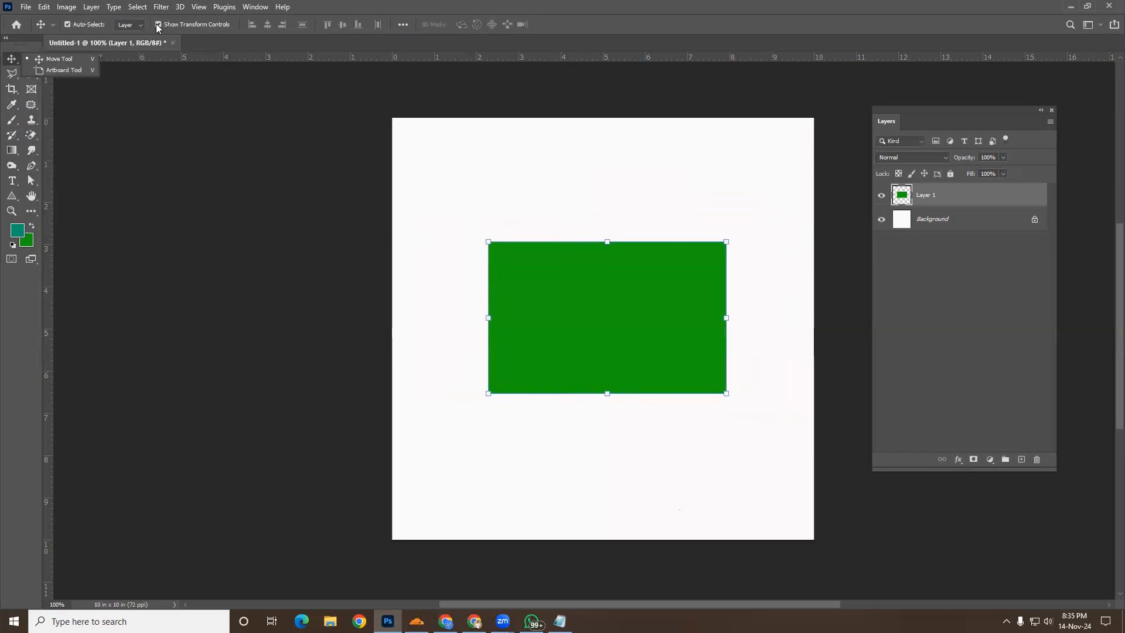
With transform controls hidden, move the rectangle to about 2.2 inches from the canvas's left edge and 2.4 inches from its top, and show the controls again
{"action": "left_click", "coordinate": [157, 24]}
{"action": "left_click_drag", "start_coordinate": [481, 285], "coordinate": [544, 319]}
{"action": "left_click", "coordinate": [157, 23]}
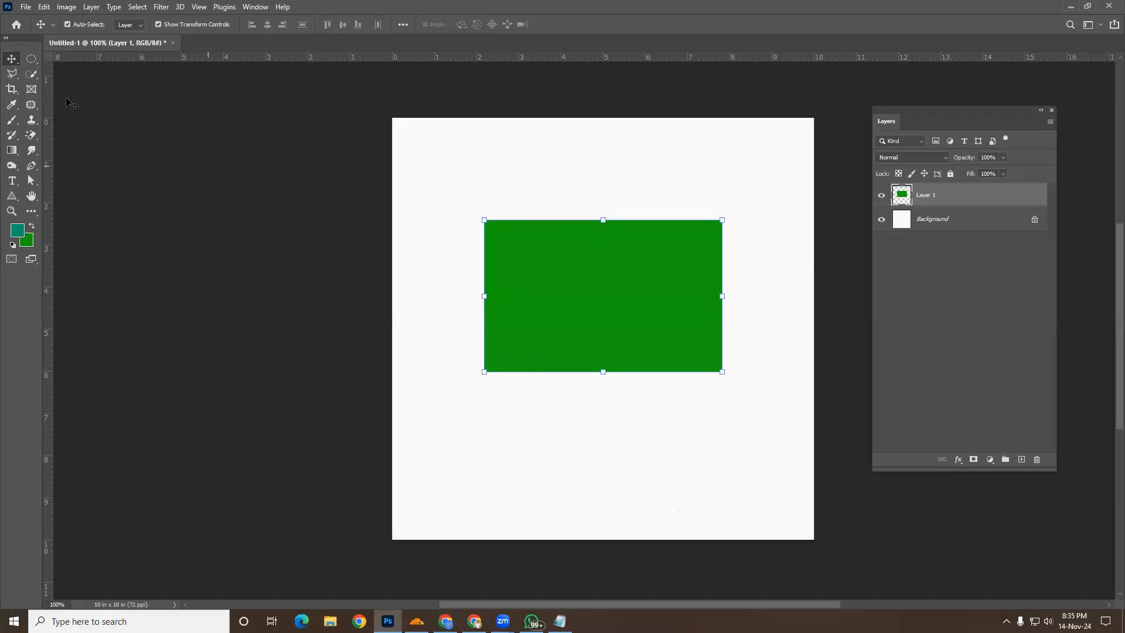
Hide the transform controls, nudge the green rectangle up 50 pixels, and show the controls again
{"action": "left_click", "coordinate": [157, 25]}
{"action": "key", "text": "shift+Up"}
{"action": "key", "text": "shift+Up"}
{"action": "key", "text": "shift+Up"}
{"action": "key", "text": "shift+Up"}
{"action": "key", "text": "shift+Up"}
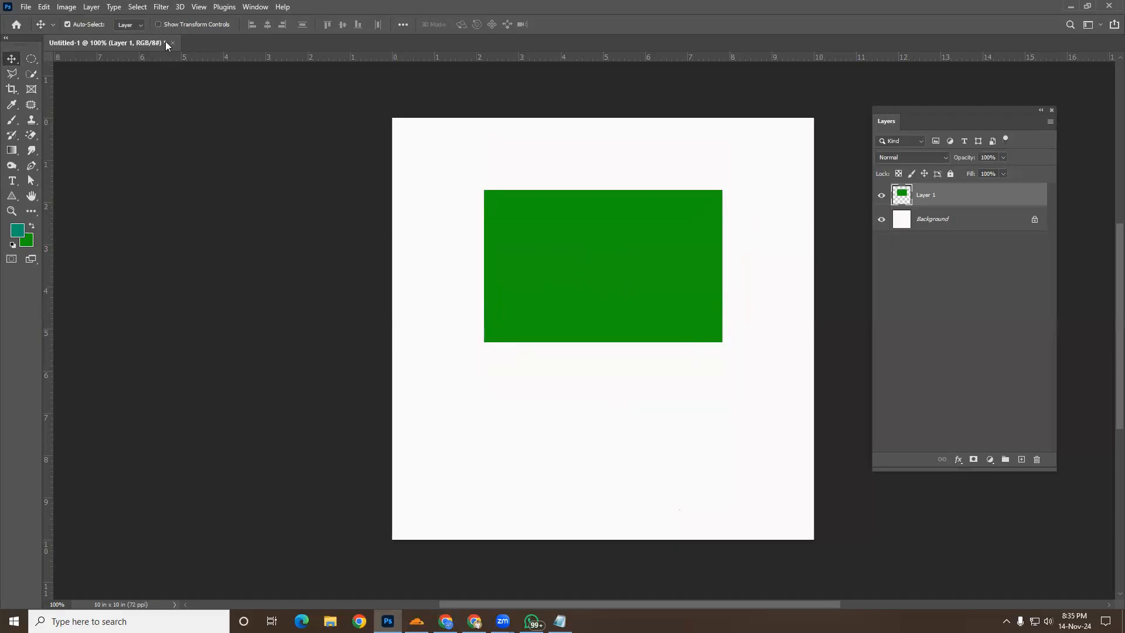
{"action": "left_click", "coordinate": [158, 25]}
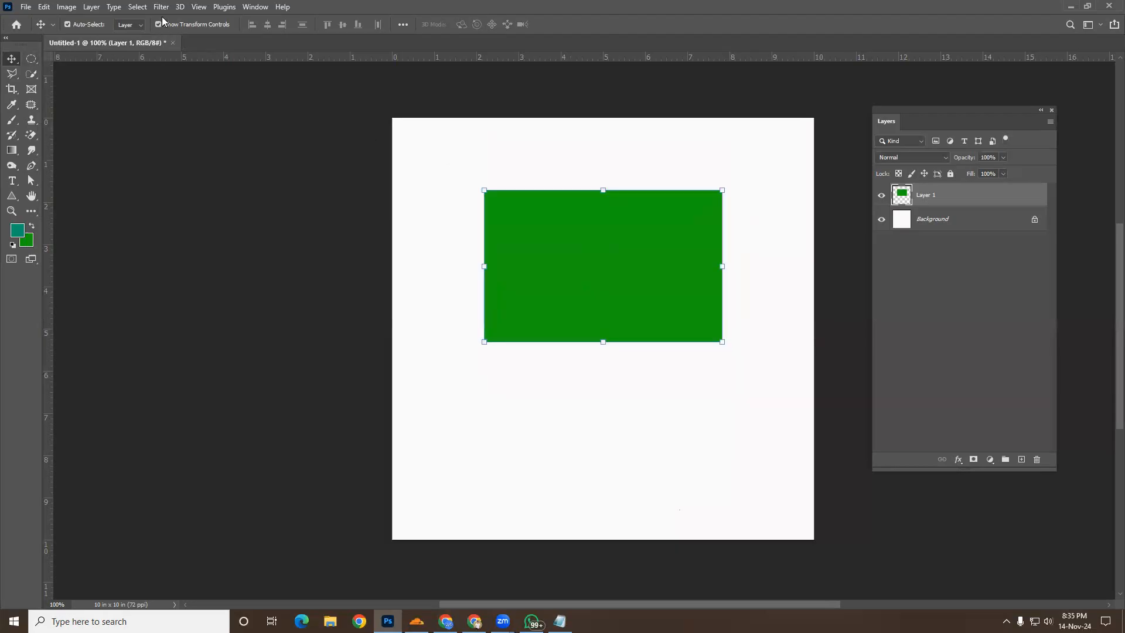
Scale the rectangle to about 102% width and reposition it about 1.2 inches from the canvas's left edge and 2.2 inches from its top
{"action": "mouse_move", "coordinate": [721, 190]}
{"action": "left_mouse_down"}
{"action": "mouse_move", "coordinate": [685, 213]}
{"action": "mouse_move", "coordinate": [729, 188]}
{"action": "left_mouse_up"}
{"action": "left_click_drag", "start_coordinate": [558, 229], "coordinate": [600, 249]}
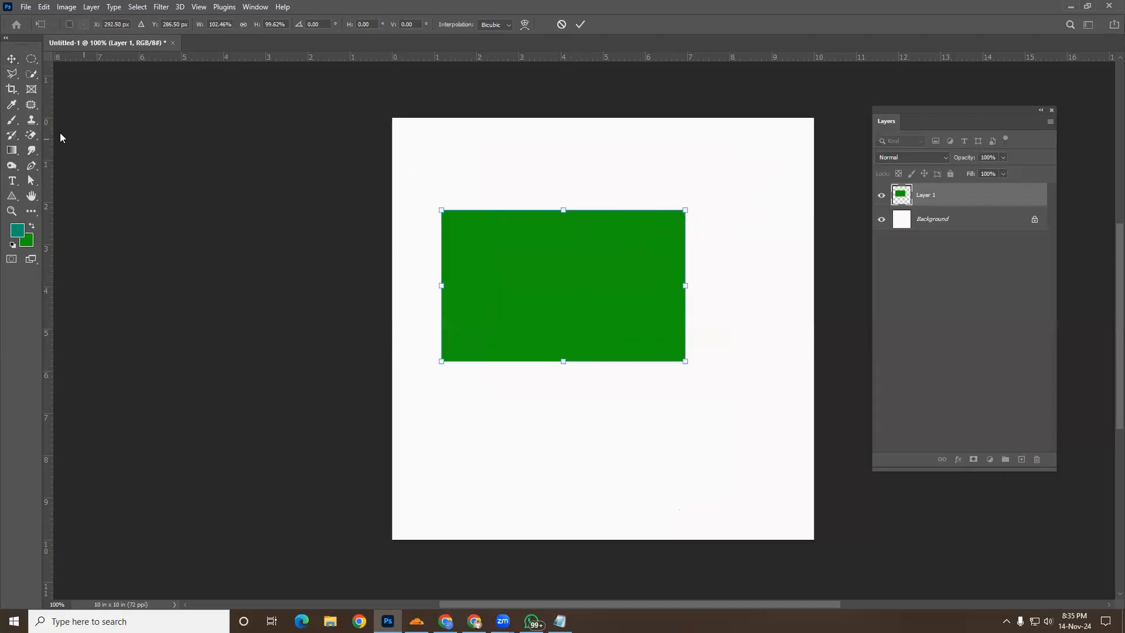
{"action": "left_click", "coordinate": [10, 61]}
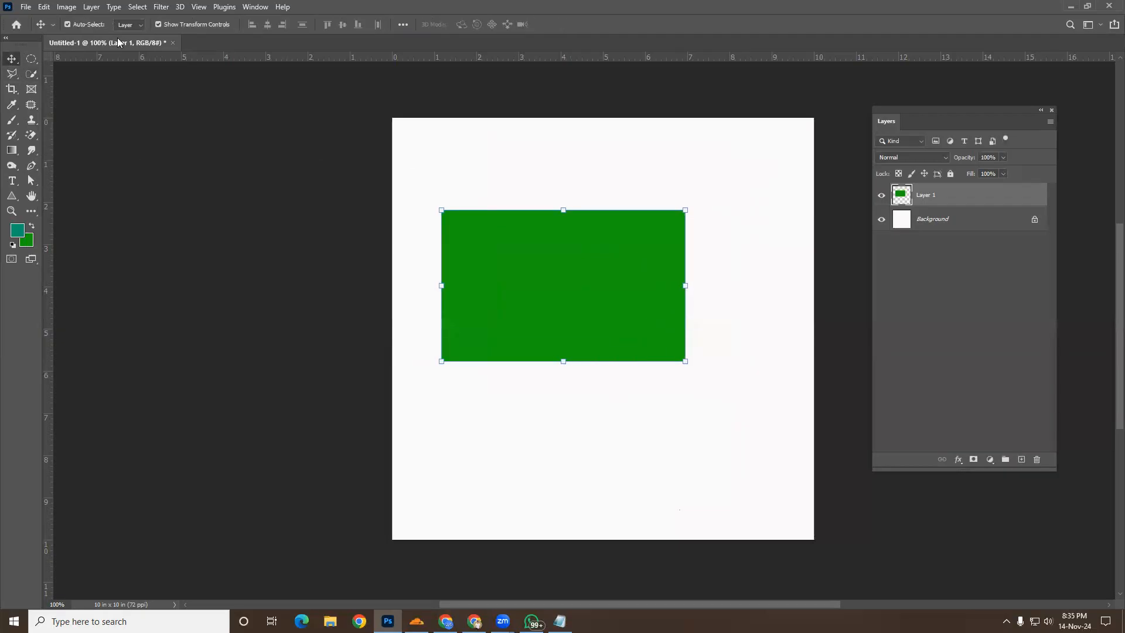
Hide the transform controls and move the rectangle to about 2.3 inches from the canvas's left edge and 2 inches from its top
{"action": "left_click", "coordinate": [158, 25]}
{"action": "left_click_drag", "start_coordinate": [611, 294], "coordinate": [654, 308]}
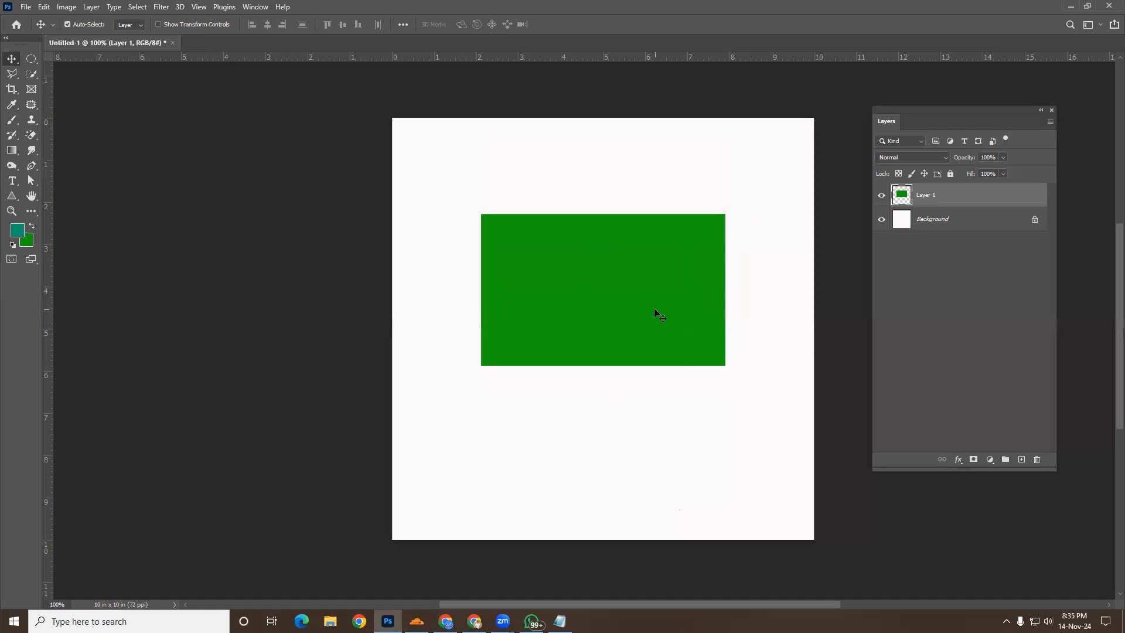
{"action": "mouse_move", "coordinate": [632, 327]}
{"action": "left_mouse_down"}
{"action": "mouse_move", "coordinate": [675, 317]}
{"action": "mouse_move", "coordinate": [637, 353]}
{"action": "mouse_move", "coordinate": [633, 316]}
{"action": "left_mouse_up"}
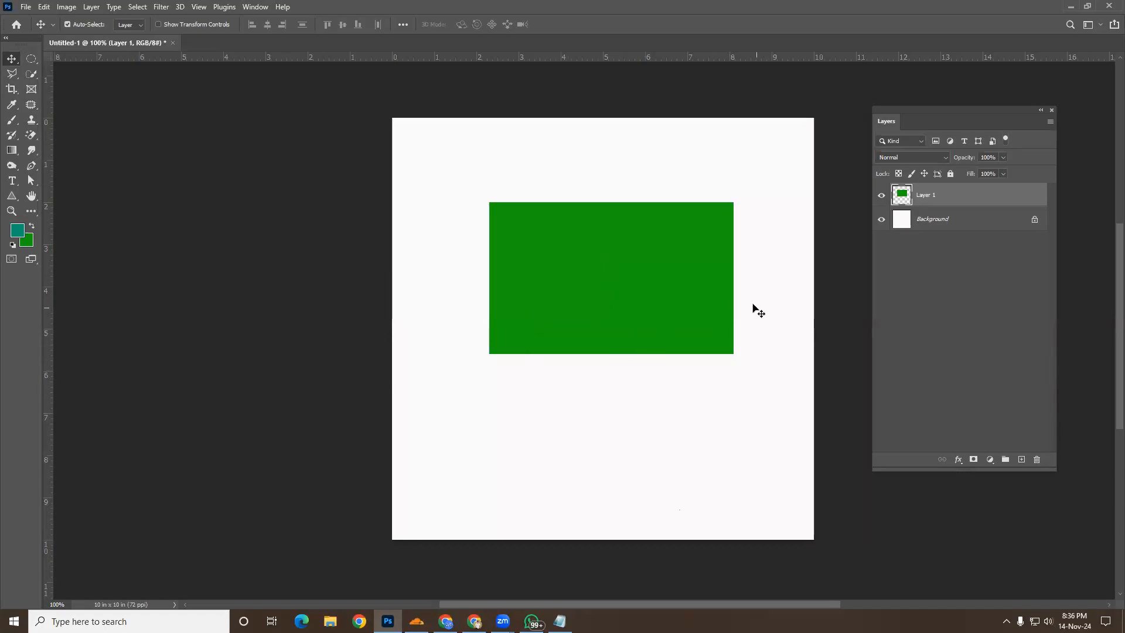
Set the foreground colour to a vivid violet-blue and return to the Move tool
{"action": "left_click", "coordinate": [17, 230]}
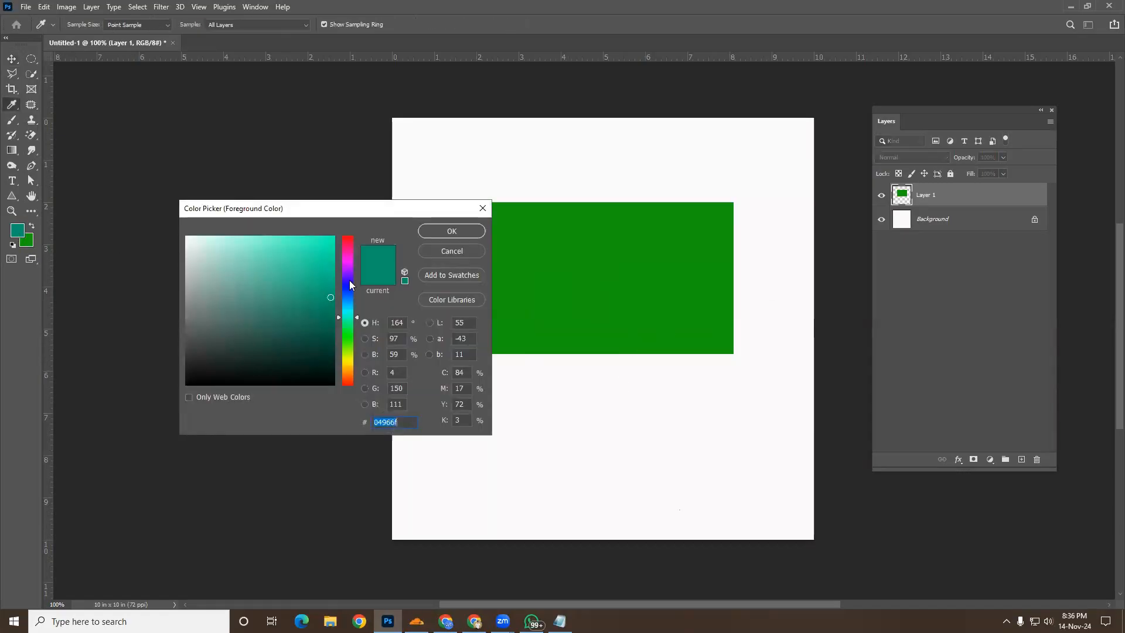
{"action": "left_click", "coordinate": [348, 280]}
{"action": "left_click", "coordinate": [326, 250]}
{"action": "left_click", "coordinate": [451, 231]}
{"action": "key", "text": "v"}
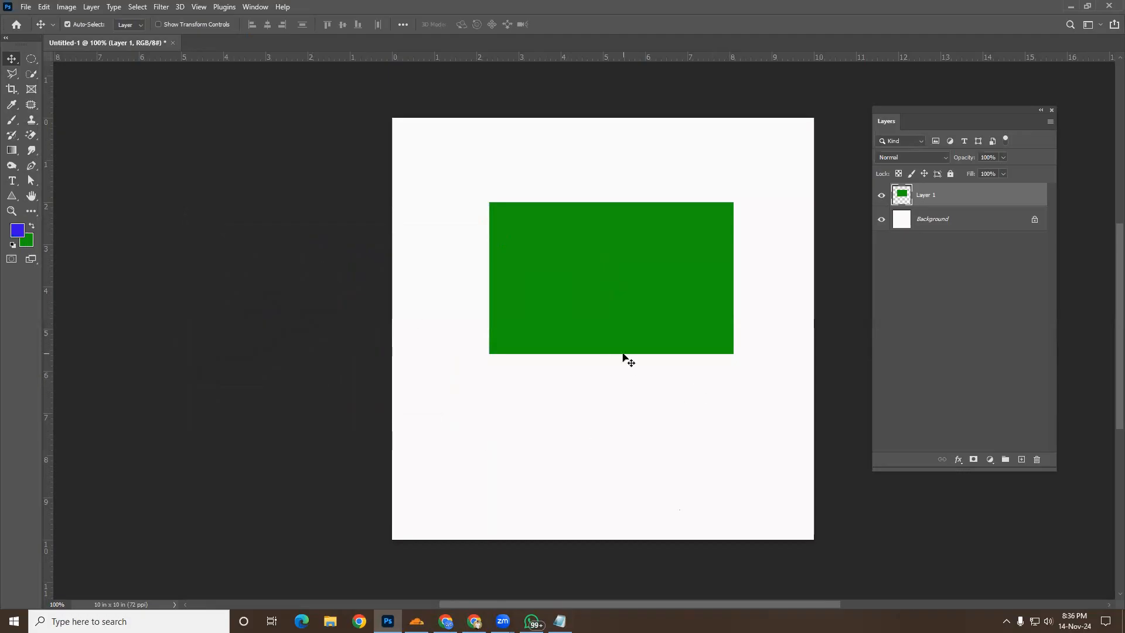
Fill Layer 1 with the blue foreground colour without a selection, and undo the fill
{"action": "key", "text": "alt+BackSpace"}
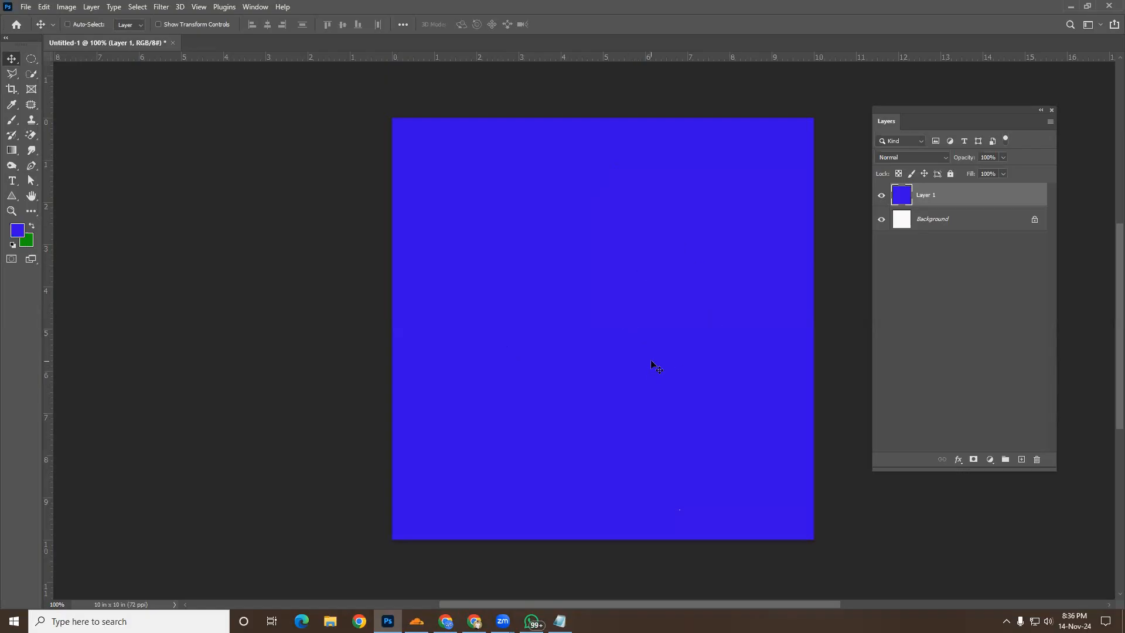
{"action": "key", "text": "ctrl+z"}
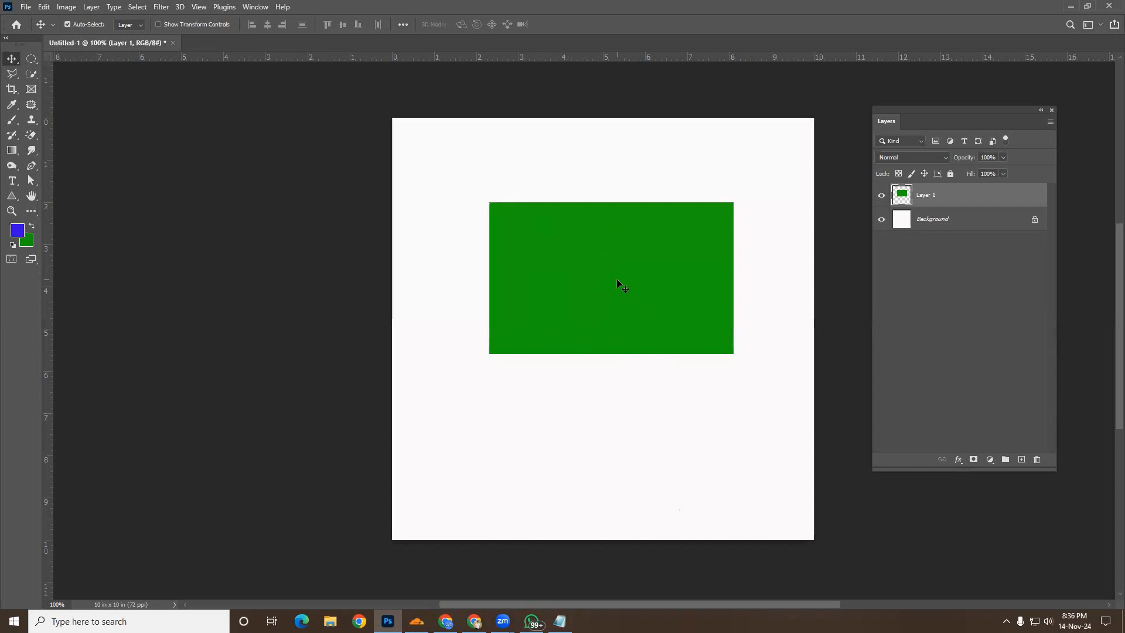
Move the green rectangle up to about 1 inch from the canvas's top and 2.1 inches from its left edge
{"action": "left_click_drag", "start_coordinate": [602, 282], "coordinate": [581, 186]}
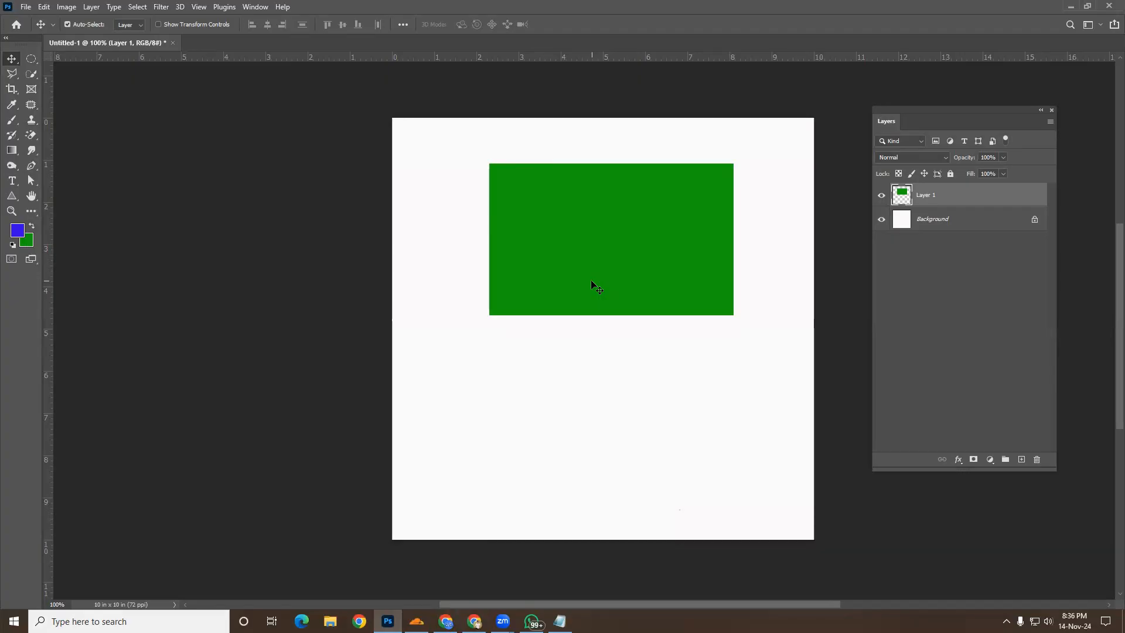
{"action": "scroll", "coordinate": [591, 281], "scroll_direction": "up", "scroll_amount": 1}
{"action": "mouse_move", "coordinate": [647, 273]}
{"action": "left_mouse_down"}
{"action": "mouse_move", "coordinate": [683, 276]}
{"action": "mouse_move", "coordinate": [641, 263]}
{"action": "left_mouse_up"}
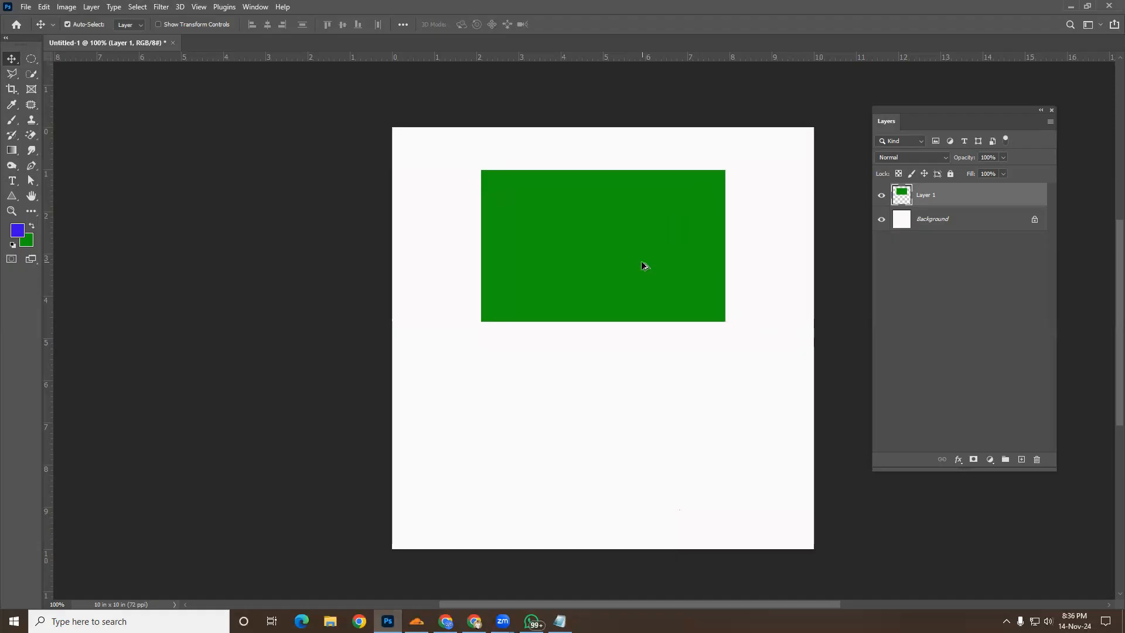
Fill the whole of Layer 1 with the foreground and background colours in turn, and undo both fills
{"action": "key", "text": "alt+BackSpace"}
{"action": "key", "text": "ctrl+BackSpace"}
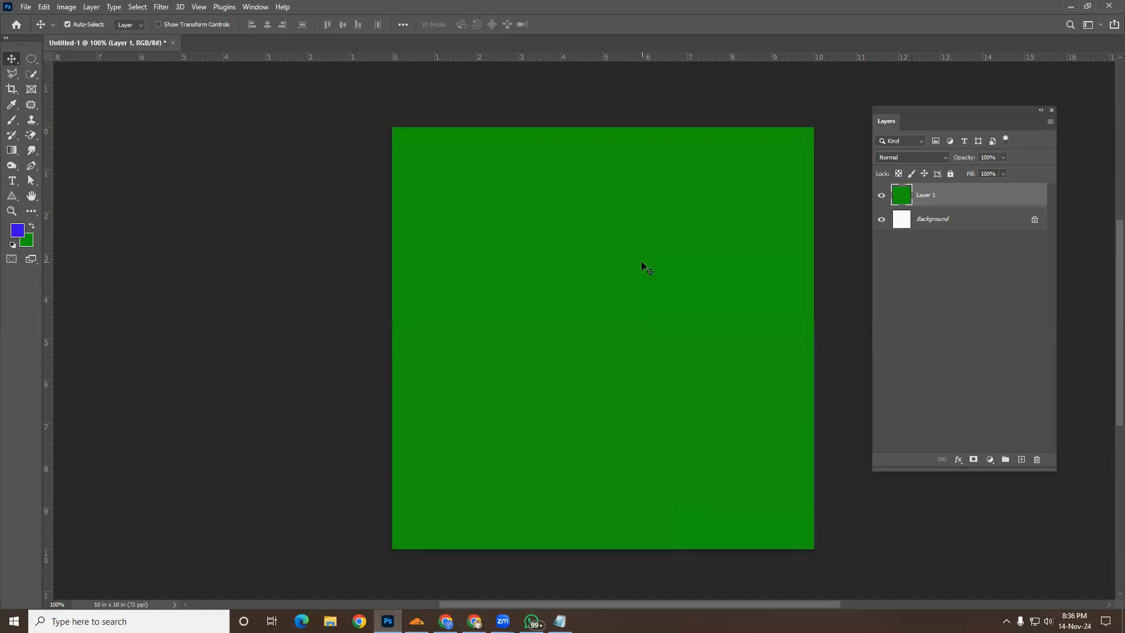
{"action": "key", "text": "ctrl+z"}
{"action": "key", "text": "ctrl+z"}
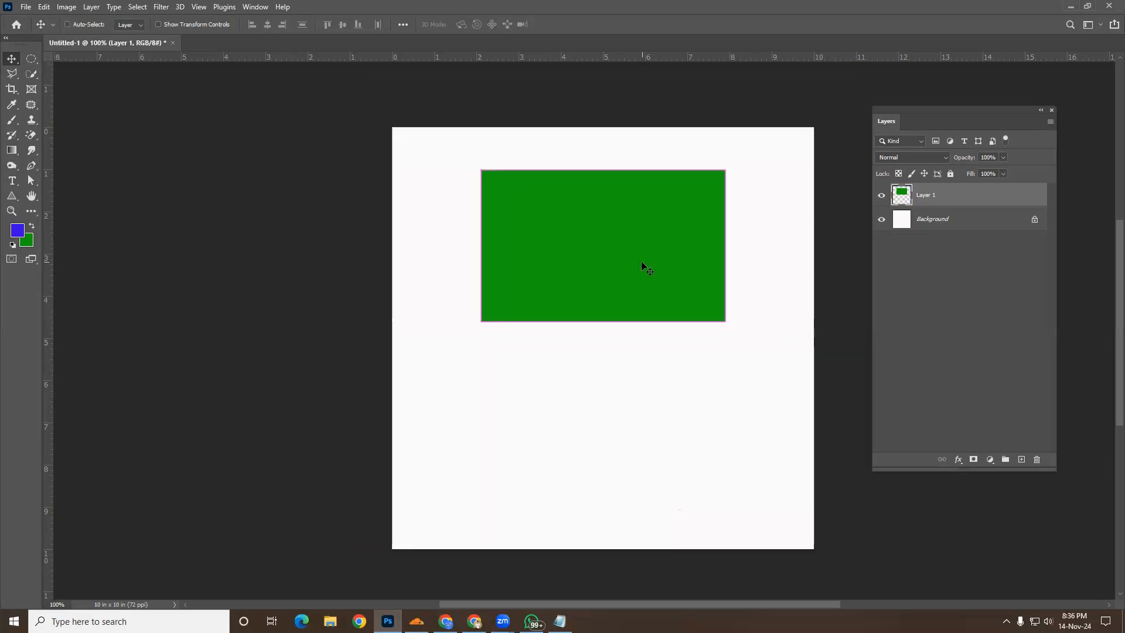
Move the green rectangle down to about 1.7 inches from the canvas's top and 1.8 inches from its left edge
{"action": "key", "text": "ctrl"}
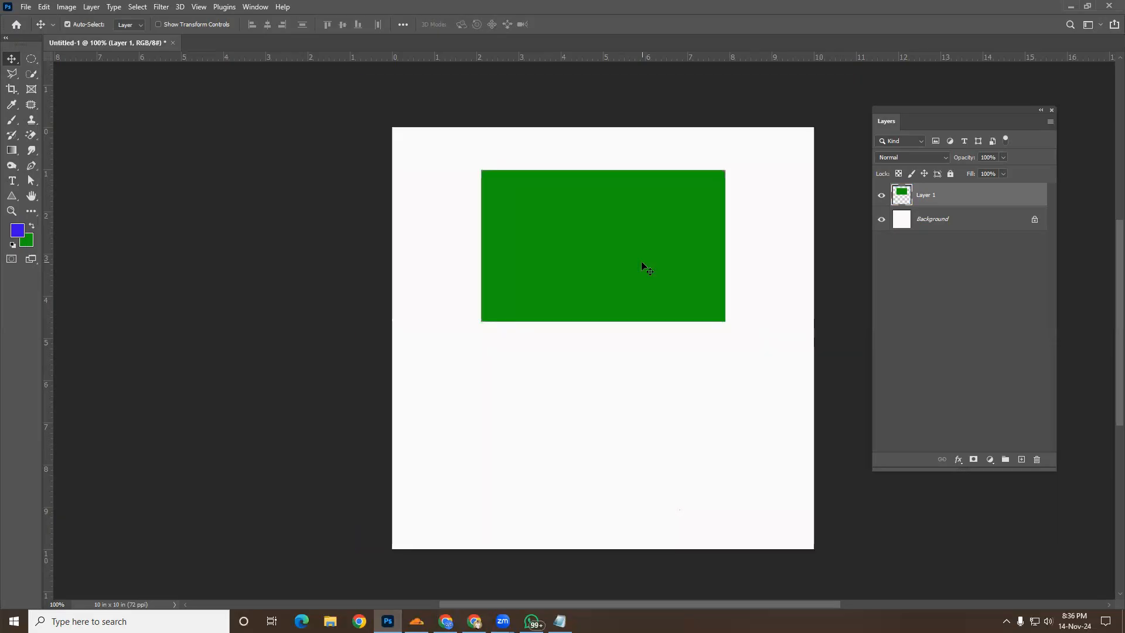
{"action": "left_click_drag", "start_coordinate": [631, 251], "coordinate": [631, 390]}
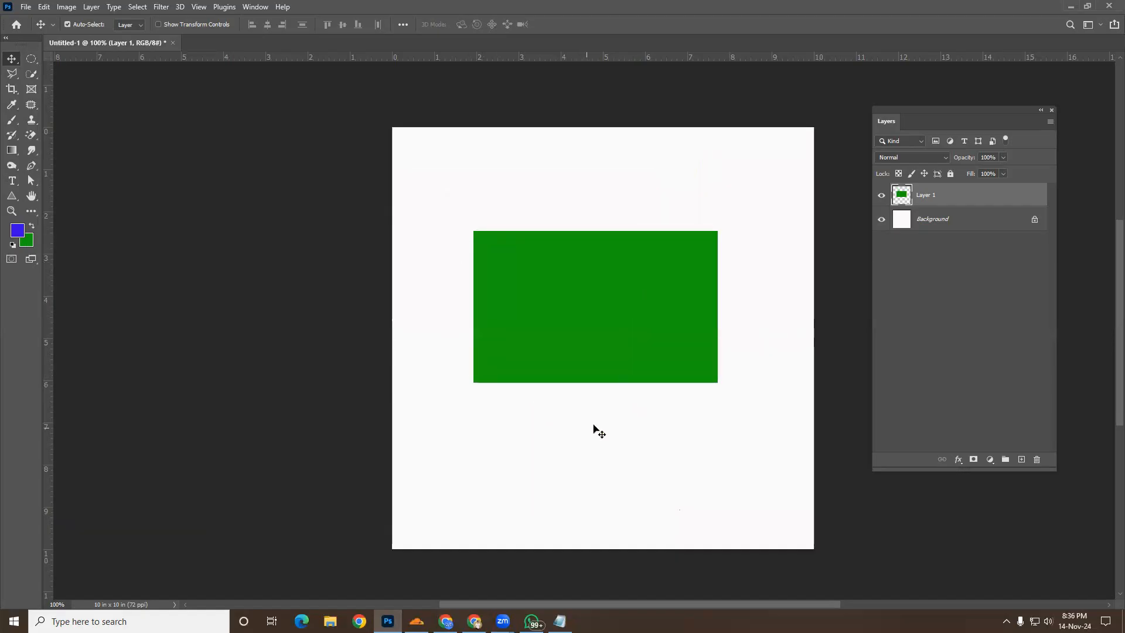
{"action": "left_click_drag", "start_coordinate": [624, 318], "coordinate": [620, 285]}
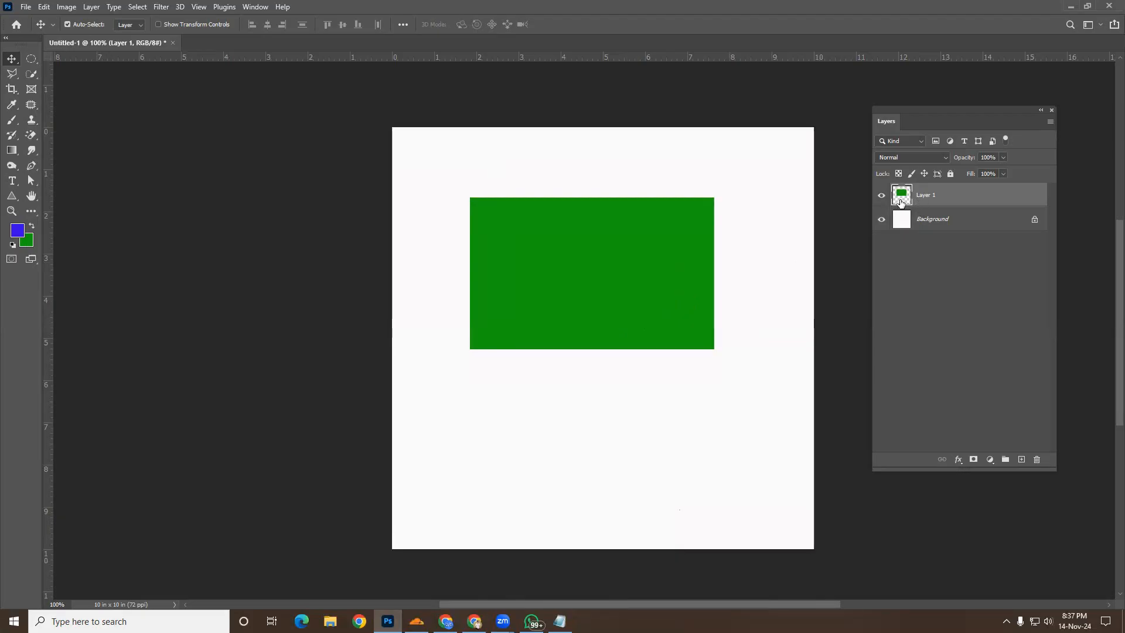
Load the green rectangle on Layer 1 as a selection, and deselect it
{"action": "key", "text": "ctrl"}
{"action": "left_click", "coordinate": [902, 197], "text": "ctrl"}
{"action": "key", "text": "ctrl"}
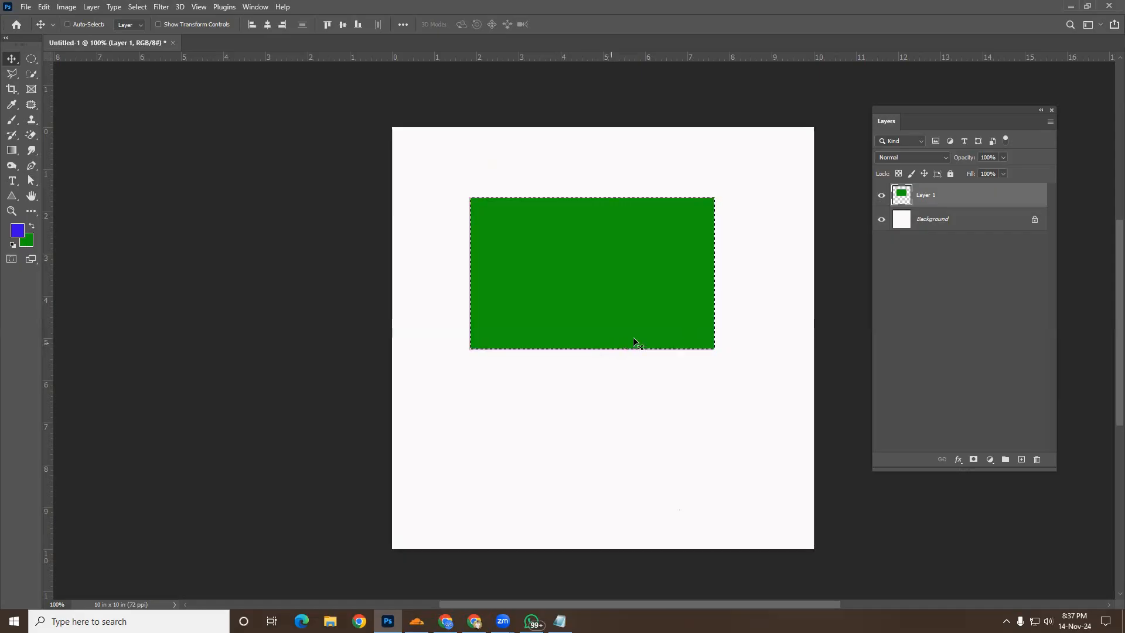
{"action": "key", "text": "ctrl+d"}
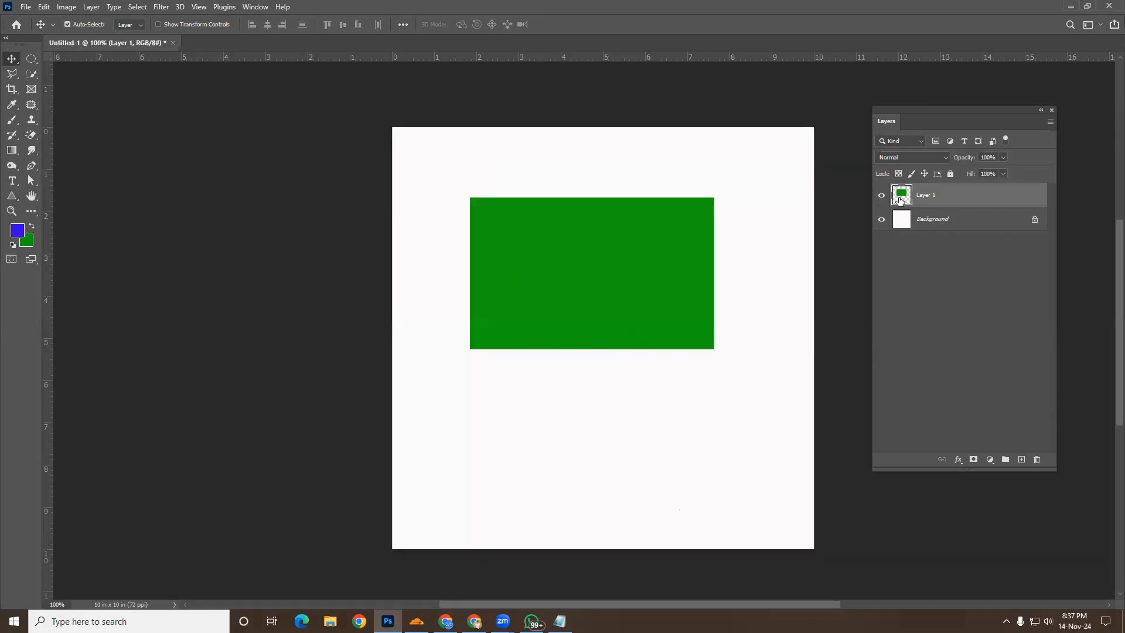
Load Layer 1's rectangle as a selection and fill it with the blue foreground colour
{"action": "key", "text": "ctrl"}
{"action": "left_click", "coordinate": [905, 198], "text": "ctrl"}
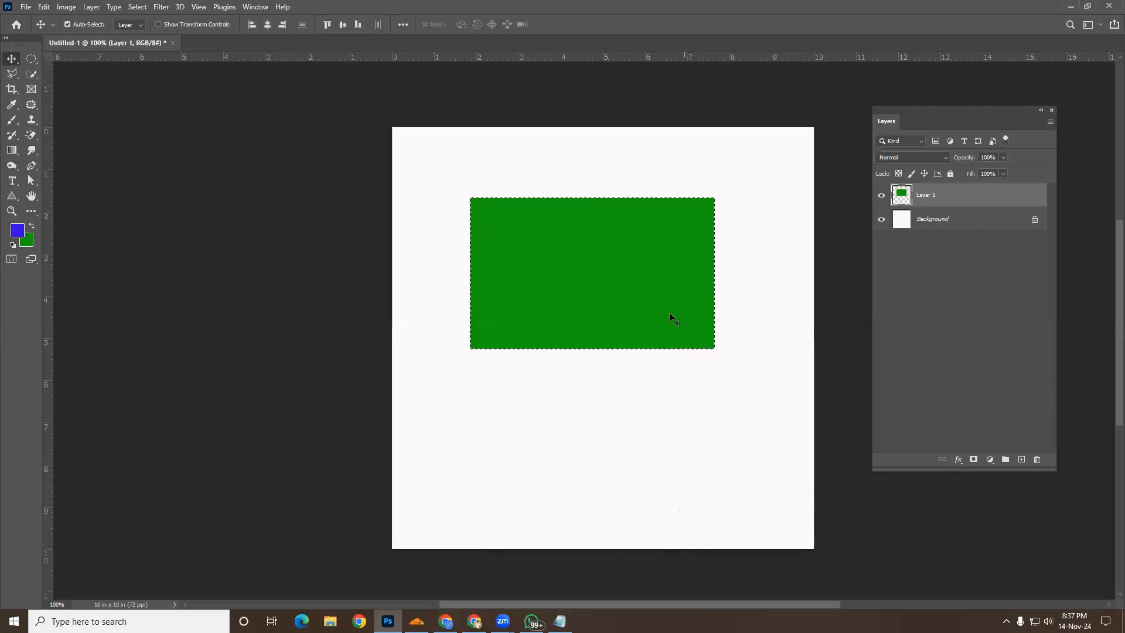
{"action": "key", "text": "alt+BackSpace"}
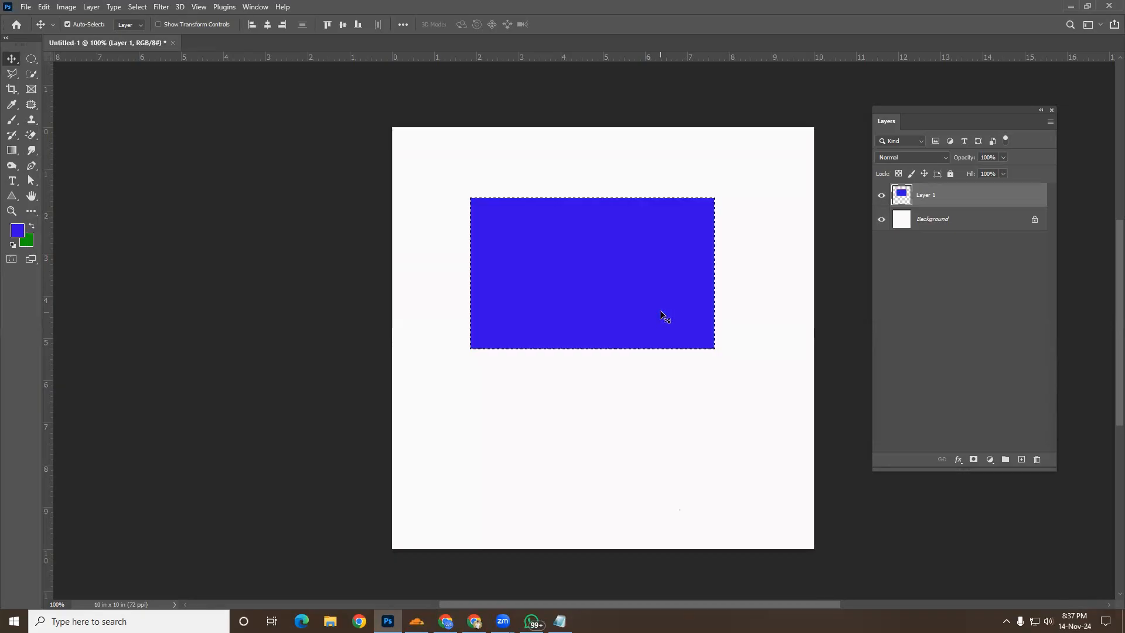
Set the foreground colour to magenta bc21ac and fill the selected rectangle with it
{"action": "left_click", "coordinate": [16, 230]}
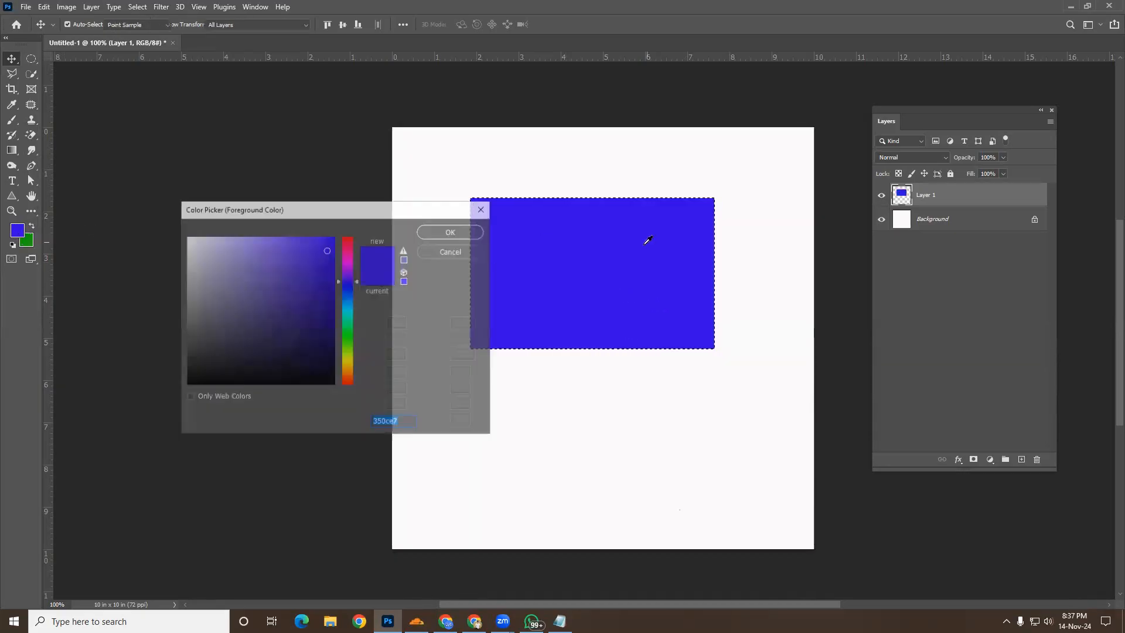
{"action": "left_click", "coordinate": [347, 257]}
{"action": "left_click", "coordinate": [309, 274]}
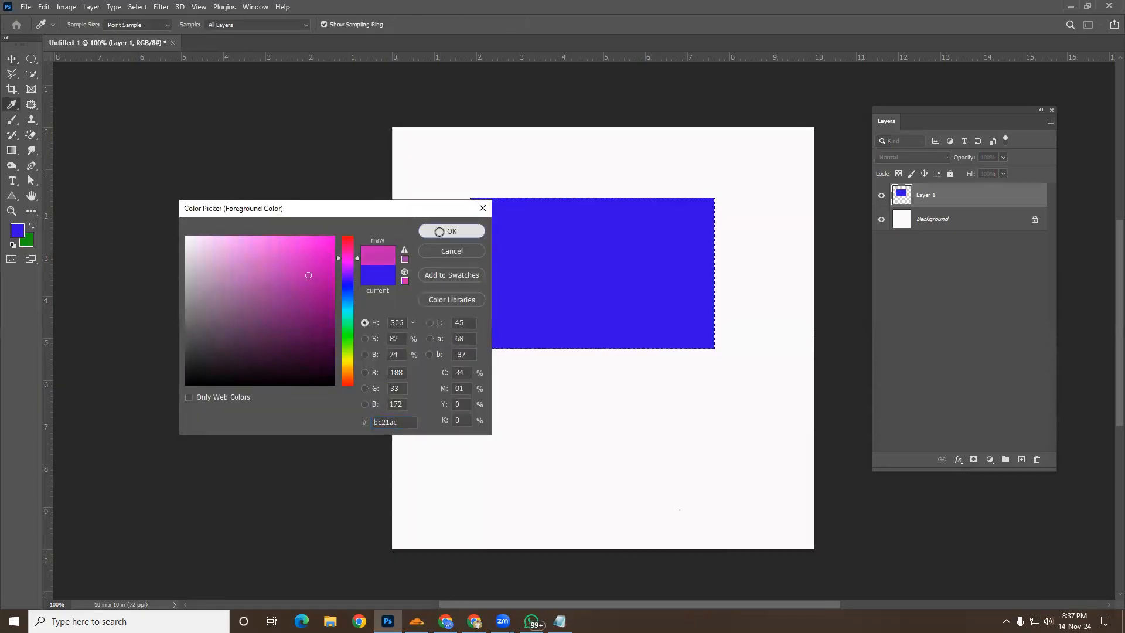
{"action": "left_click", "coordinate": [432, 232]}
{"action": "key", "text": "v"}
{"action": "key", "text": "alt+BackSpace"}
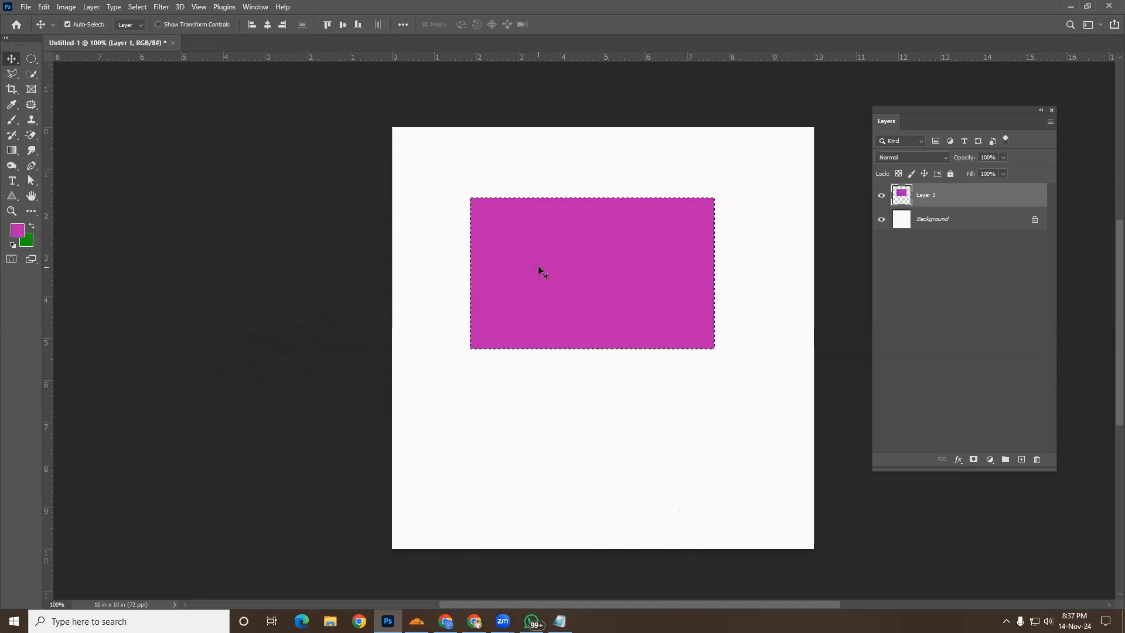
Deselect the magenta rectangle and move it to about 1.4 inches from the canvas's left edge and 2.3 inches from its top
{"action": "key", "text": "ctrl"}
{"action": "key", "text": "ctrl+d"}
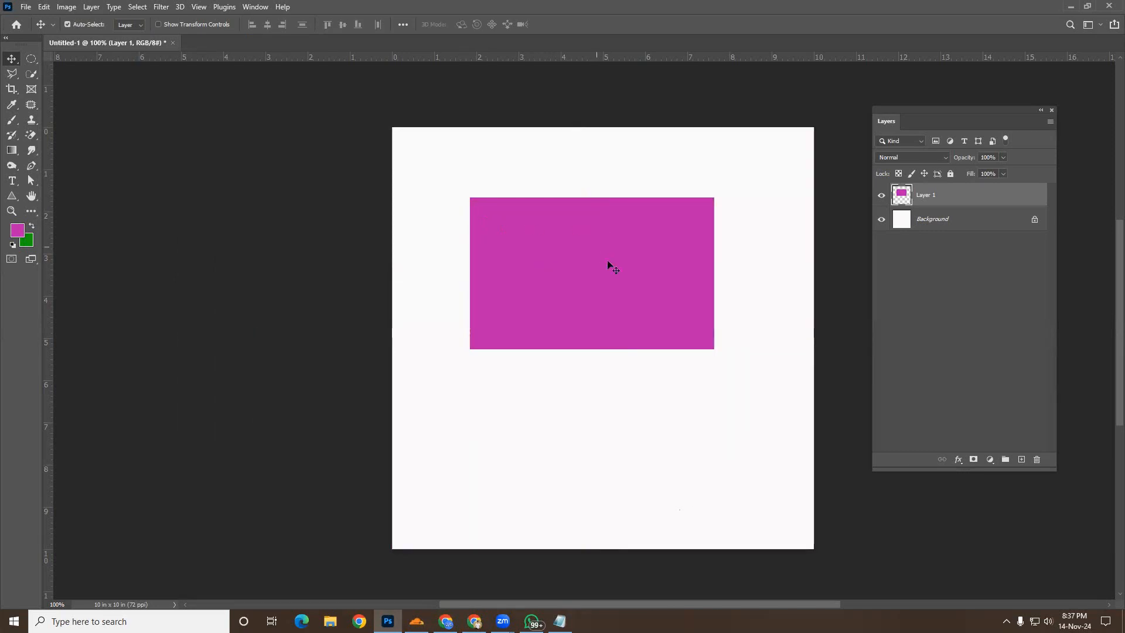
{"action": "left_click_drag", "start_coordinate": [613, 245], "coordinate": [593, 270]}
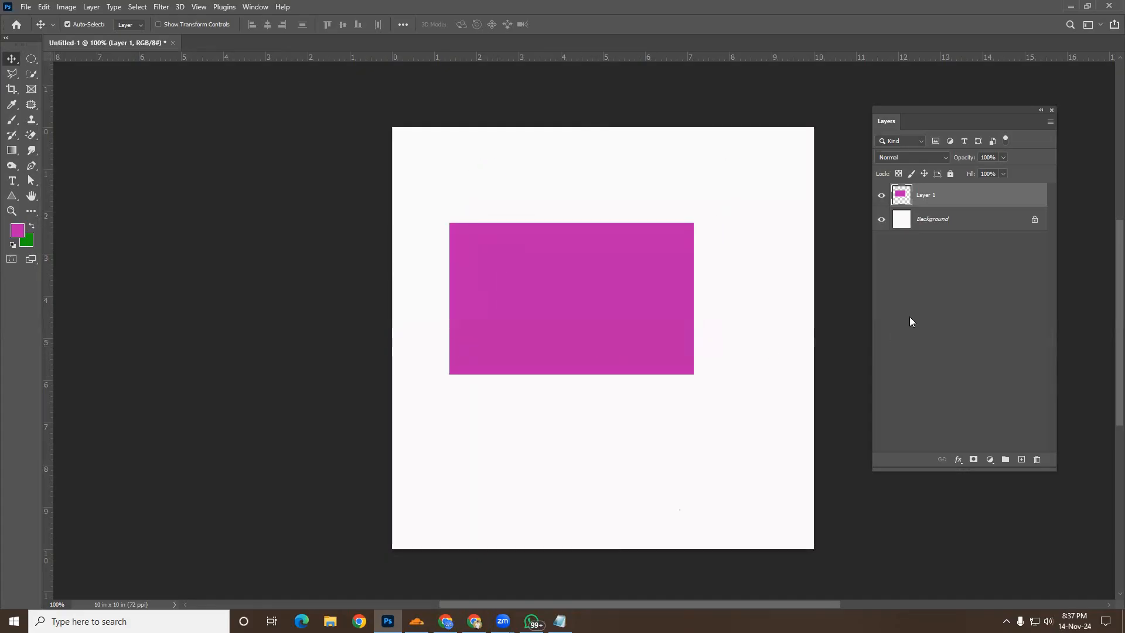
Load Layer 1's magenta rectangle as a selection and fill it with the green background colour
{"action": "left_click", "coordinate": [901, 195], "text": "ctrl"}
{"action": "key", "text": "ctrl+BackSpace"}
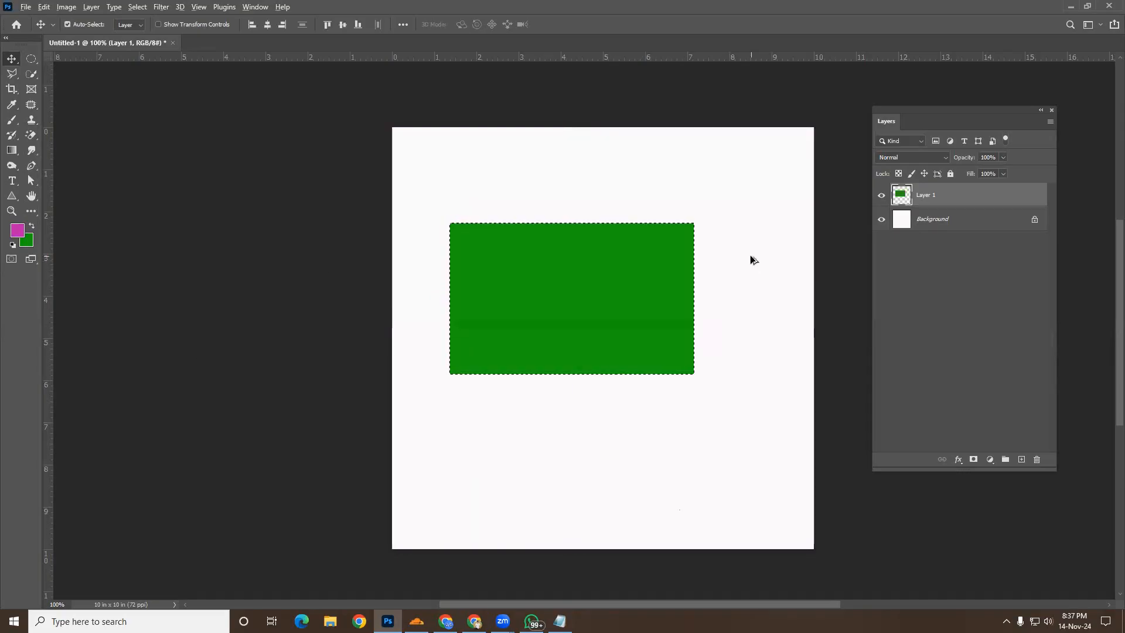
Refill the selected rectangle with magenta, deselect it, and move it to about 2 inches from the canvas's left edge and 1.7 inches from its top
{"action": "key", "text": "alt+BackSpace"}
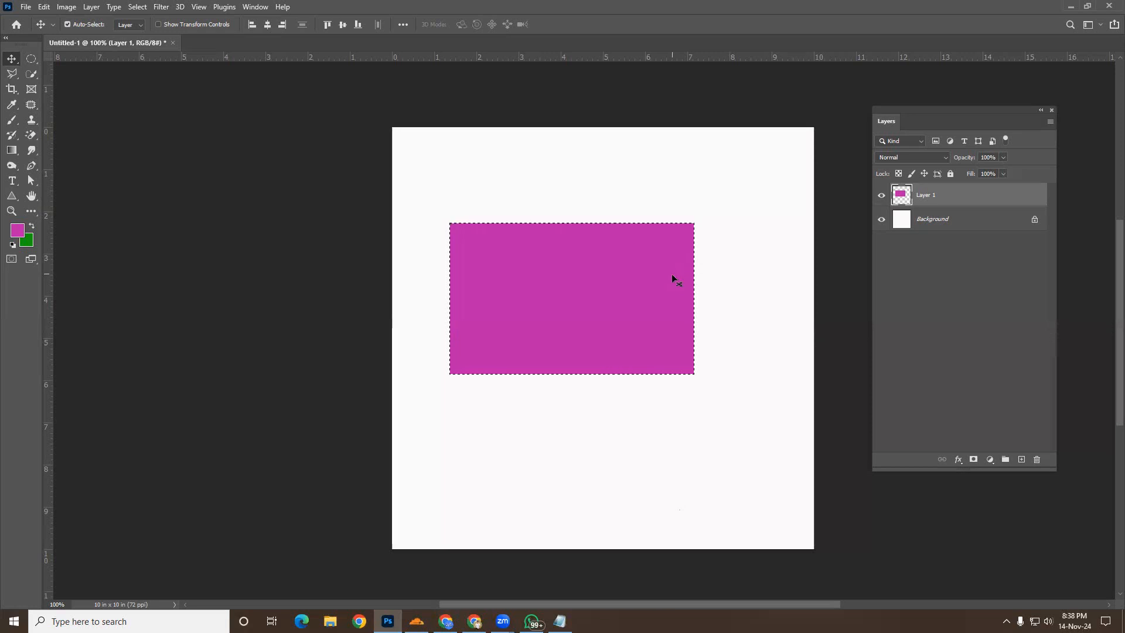
{"action": "key", "text": "ctrl"}
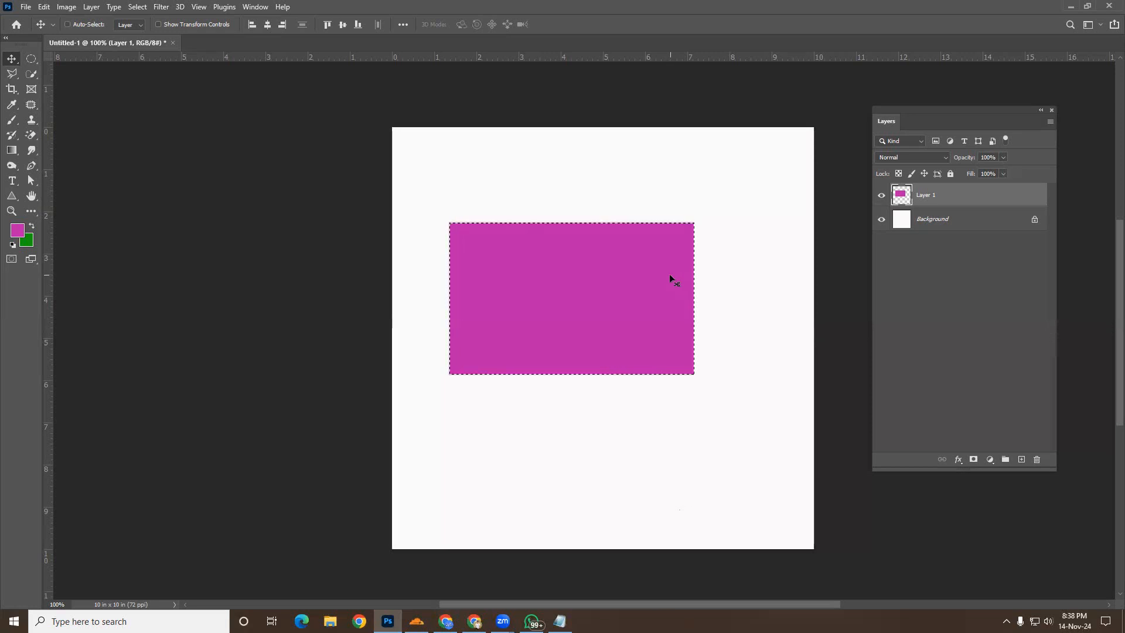
{"action": "key", "text": "ctrl+d"}
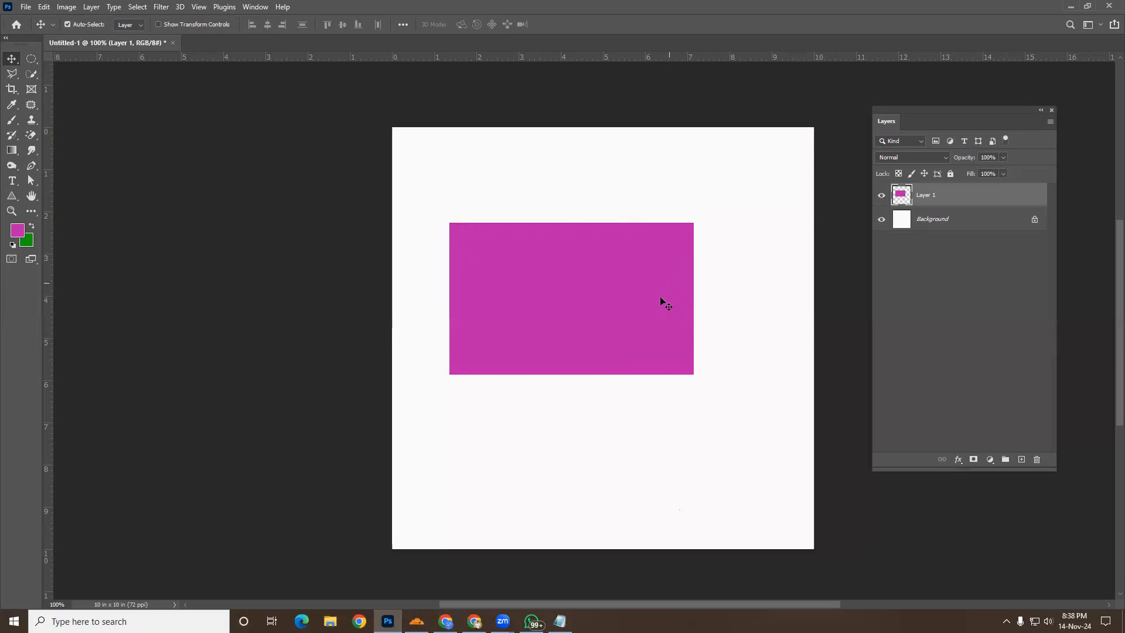
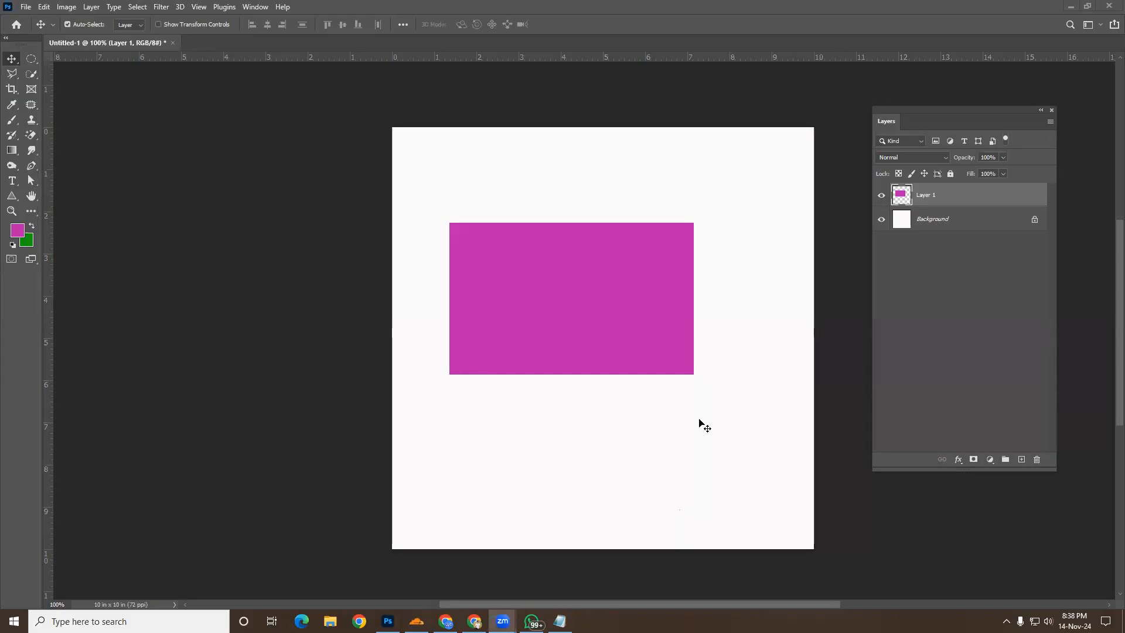
{"action": "left_click_drag", "start_coordinate": [571, 340], "coordinate": [596, 316]}
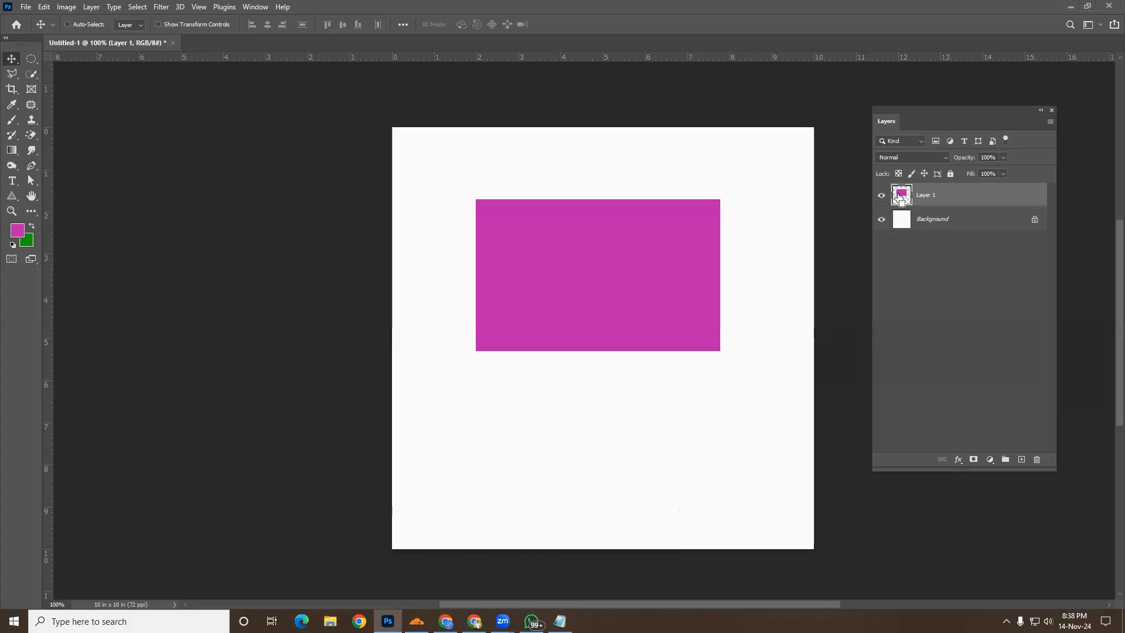
Load Layer 1's rectangle as a selection, alternate green and magenta fills ending on green, and deselect it
{"action": "left_click", "coordinate": [901, 198], "text": "ctrl"}
{"action": "key", "text": "ctrl+BackSpace"}
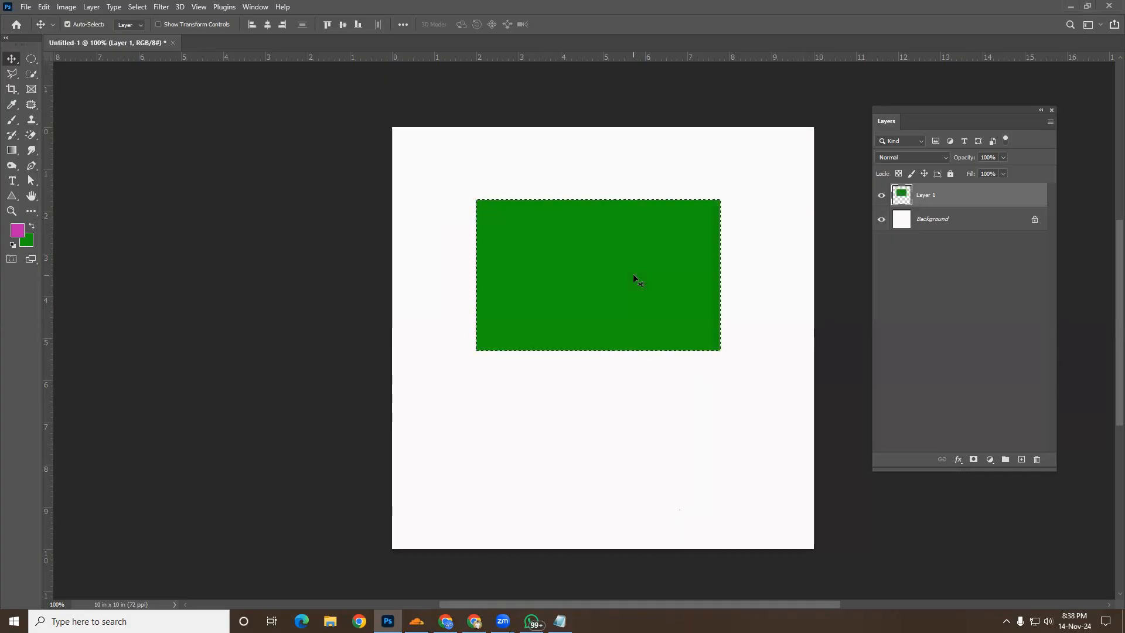
{"action": "key", "text": "alt+BackSpace"}
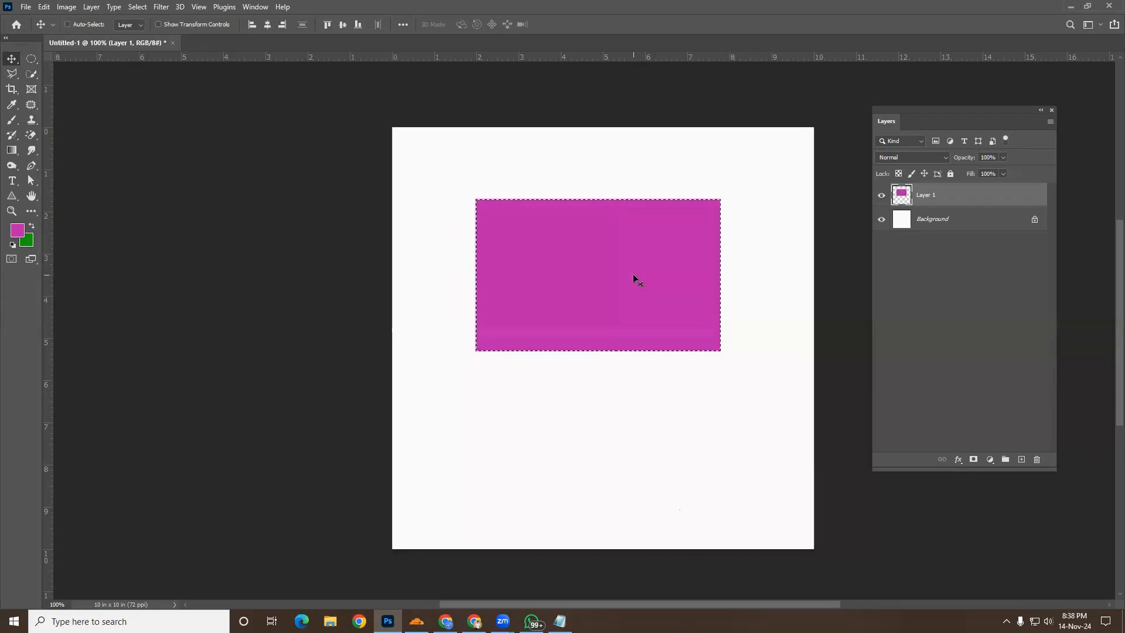
{"action": "key", "text": "ctrl+BackSpace"}
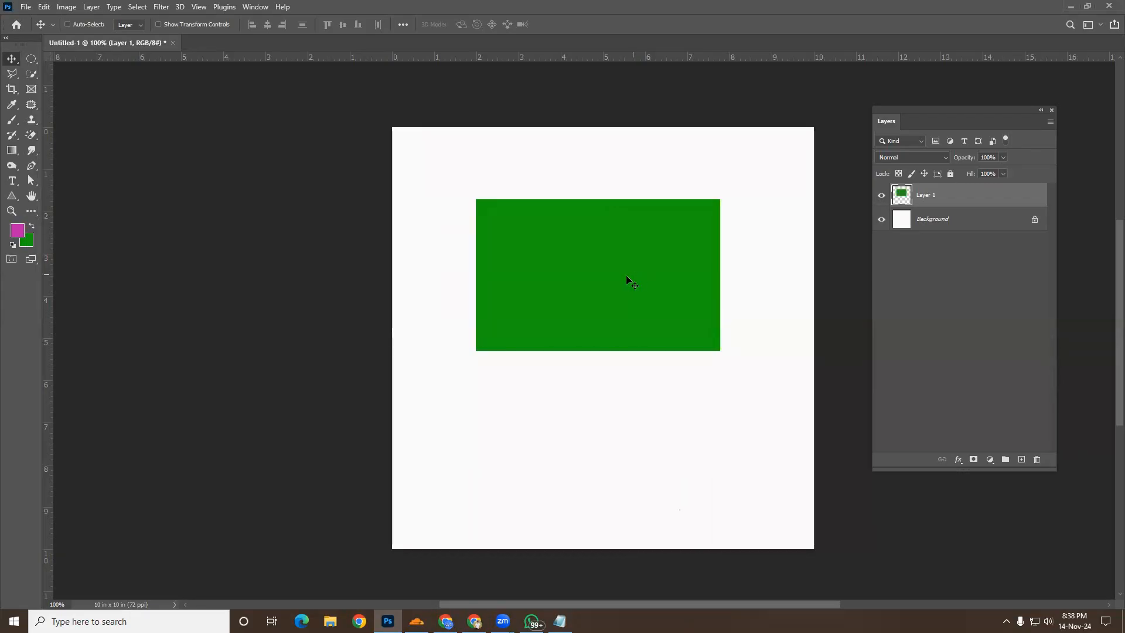
{"action": "mouse_move", "coordinate": [626, 275]}
{"action": "left_mouse_down"}
{"action": "mouse_move", "coordinate": [616, 221]}
{"action": "mouse_move", "coordinate": [631, 276]}
{"action": "left_mouse_up"}
{"action": "key", "text": "ctrl+d"}
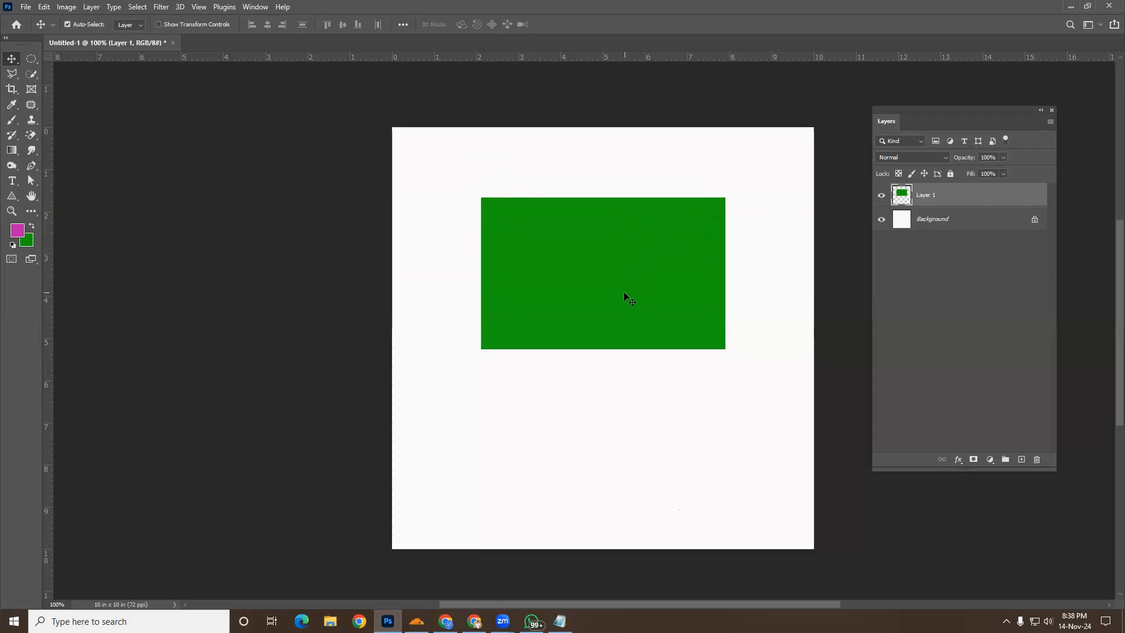
Delete the green rectangle's layer and add a new empty layer
{"action": "key", "text": "Delete"}
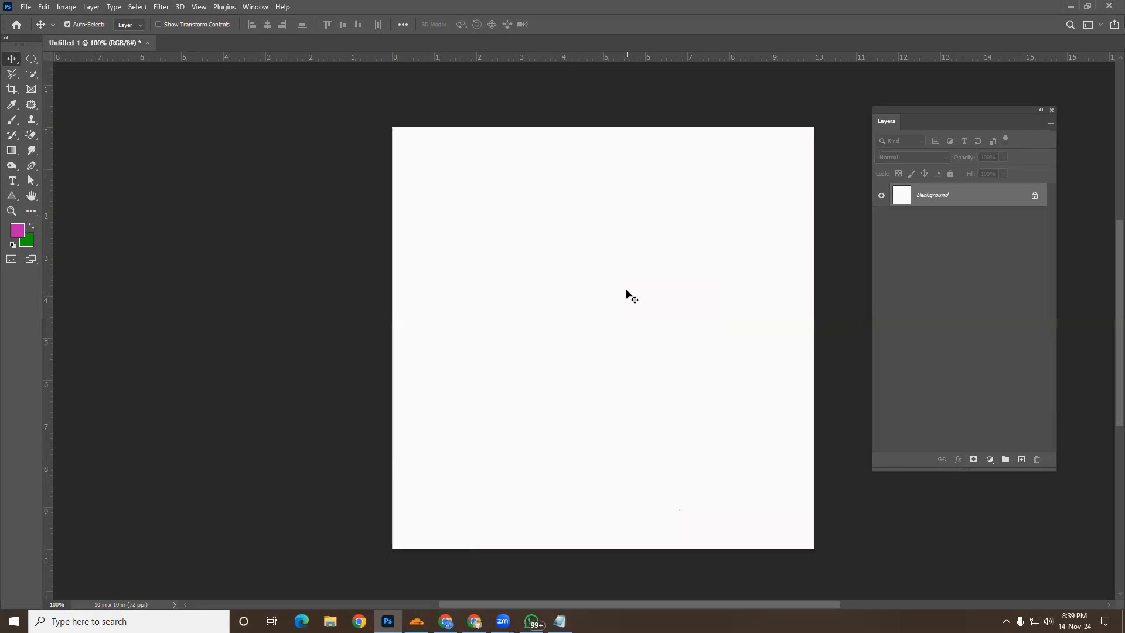
{"action": "left_click", "coordinate": [1022, 459]}
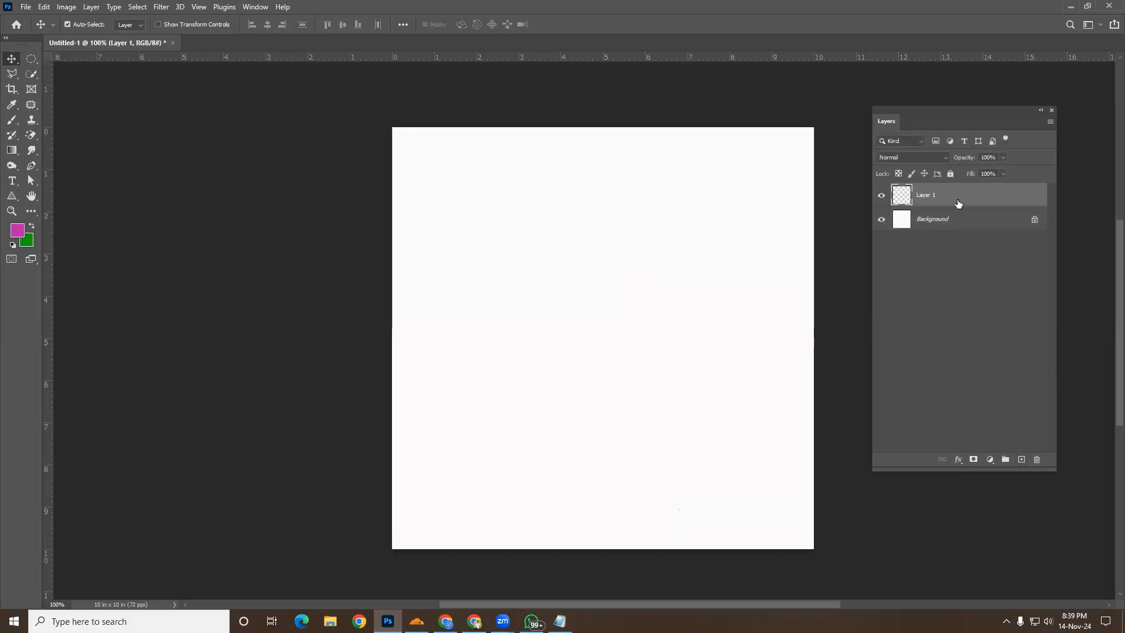
Draw a magenta-filled ellipse about 4.3 by 4.5 inches on Layer 1 and move it to about 4.6 inches from the canvas's top
{"action": "left_click", "coordinate": [32, 59]}
{"action": "left_click_drag", "start_coordinate": [499, 211], "coordinate": [681, 399]}
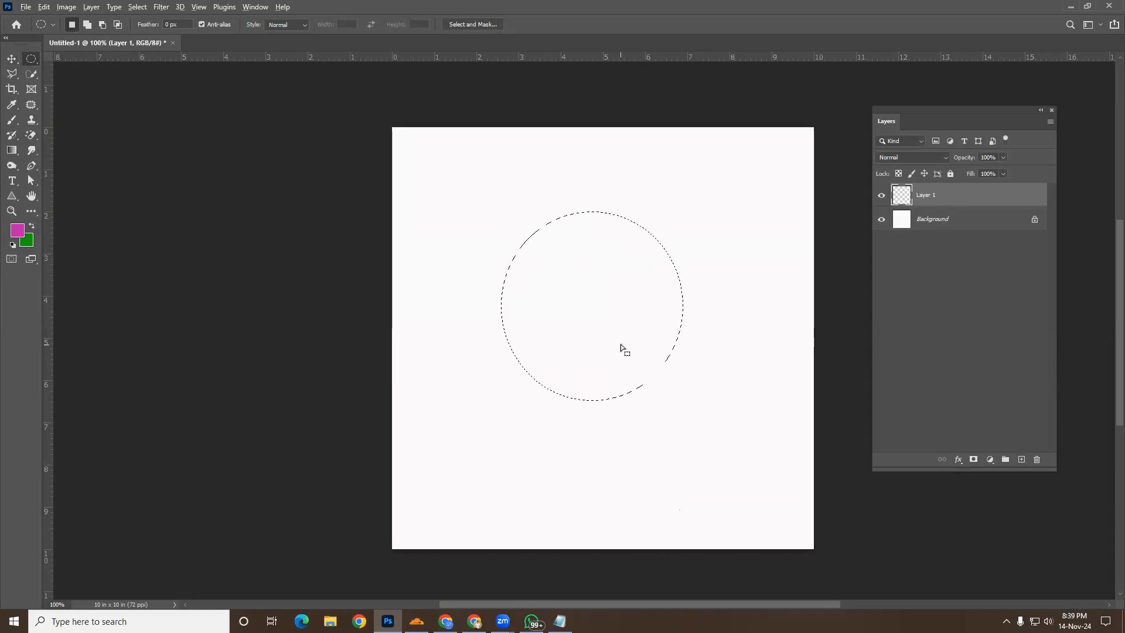
{"action": "key", "text": "alt+BackSpace"}
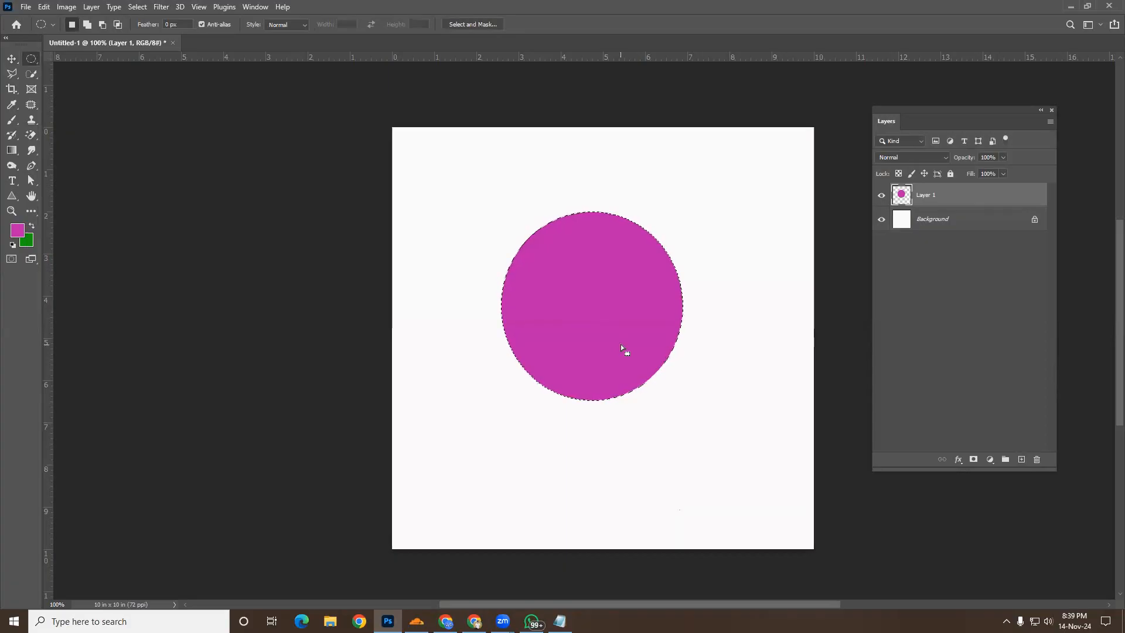
{"action": "key", "text": "ctrl+d"}
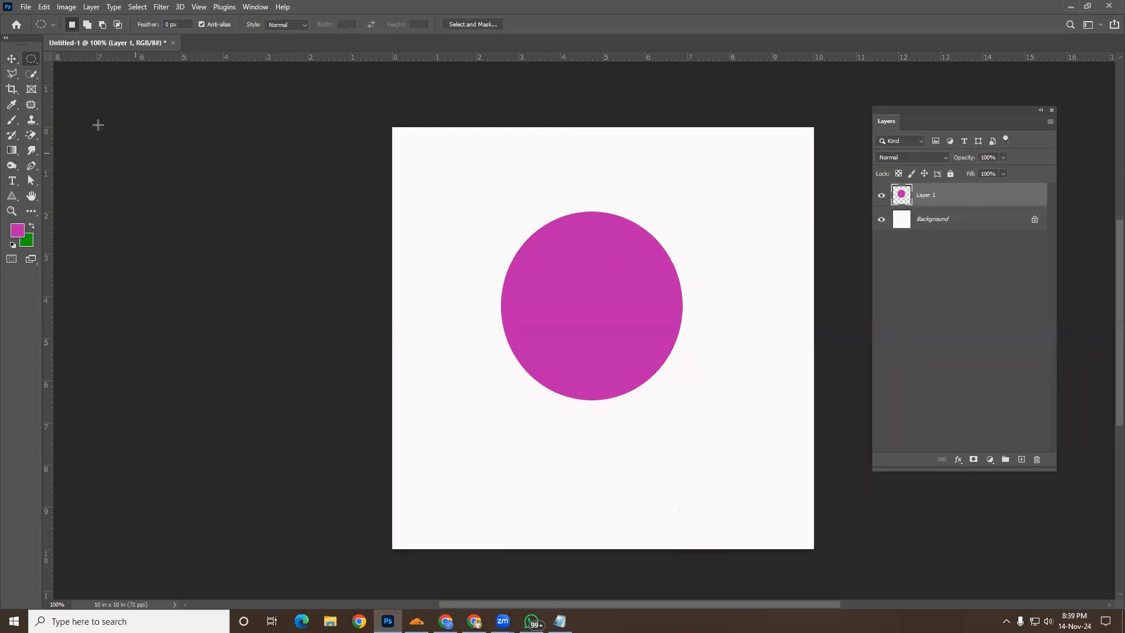
{"action": "left_click", "coordinate": [12, 60]}
{"action": "left_click_drag", "start_coordinate": [584, 287], "coordinate": [592, 400]}
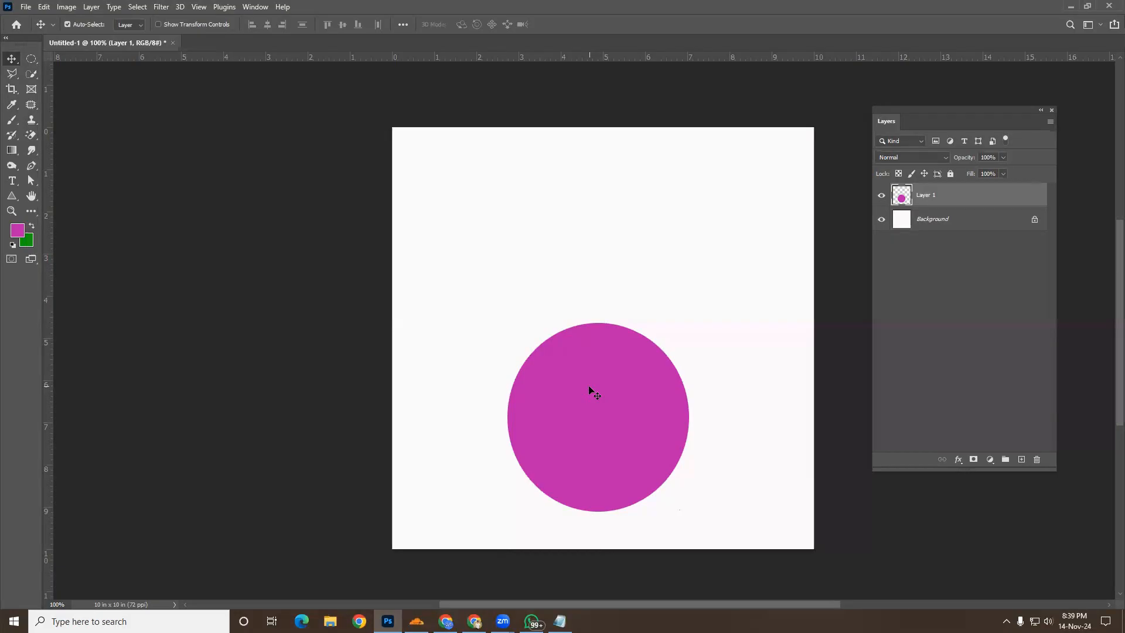
Switch to Notepad and replace the existing note with "Undo = Ctrl +Z"
{"action": "left_click", "coordinate": [559, 621]}
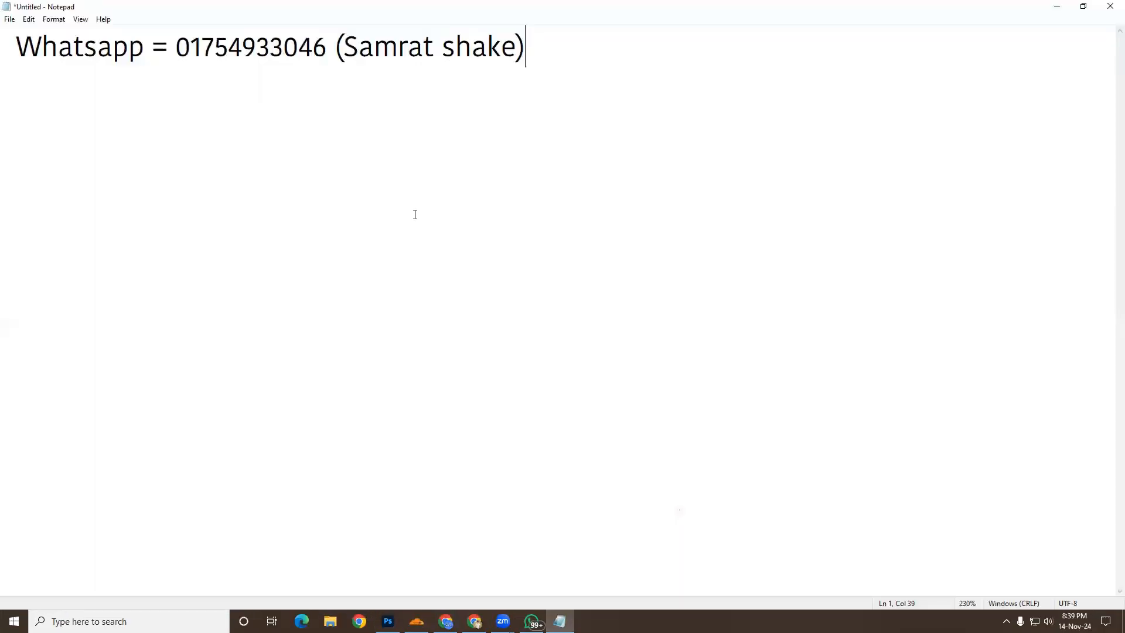
{"action": "left_click_drag", "start_coordinate": [553, 61], "coordinate": [10, 118]}
{"action": "key", "text": "Delete"}
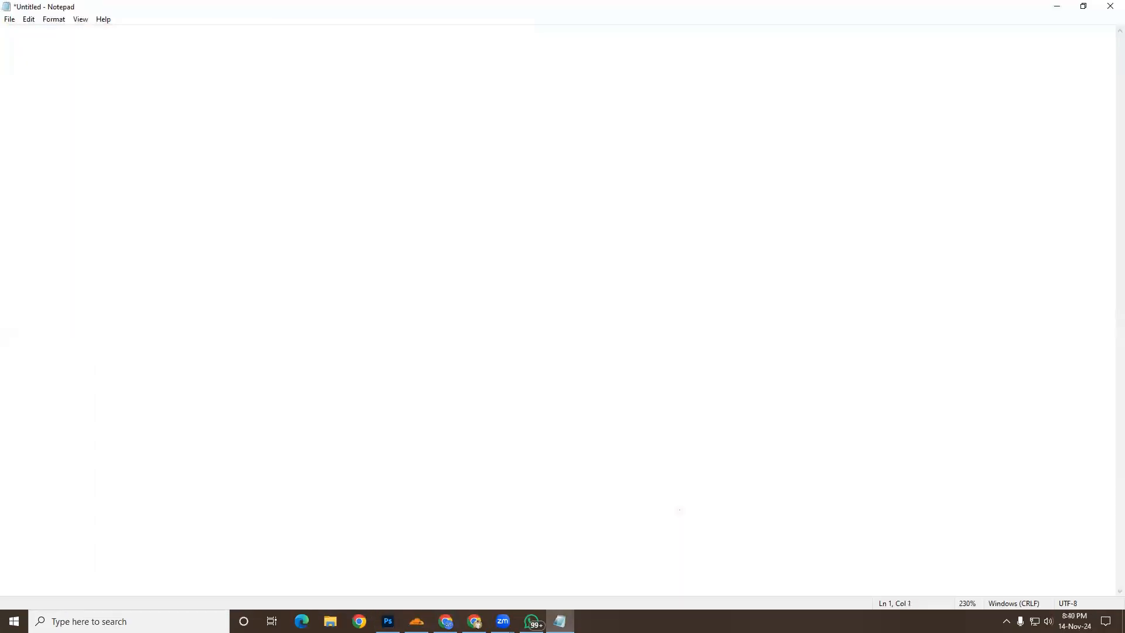
{"action": "type", "text": "Undo "}
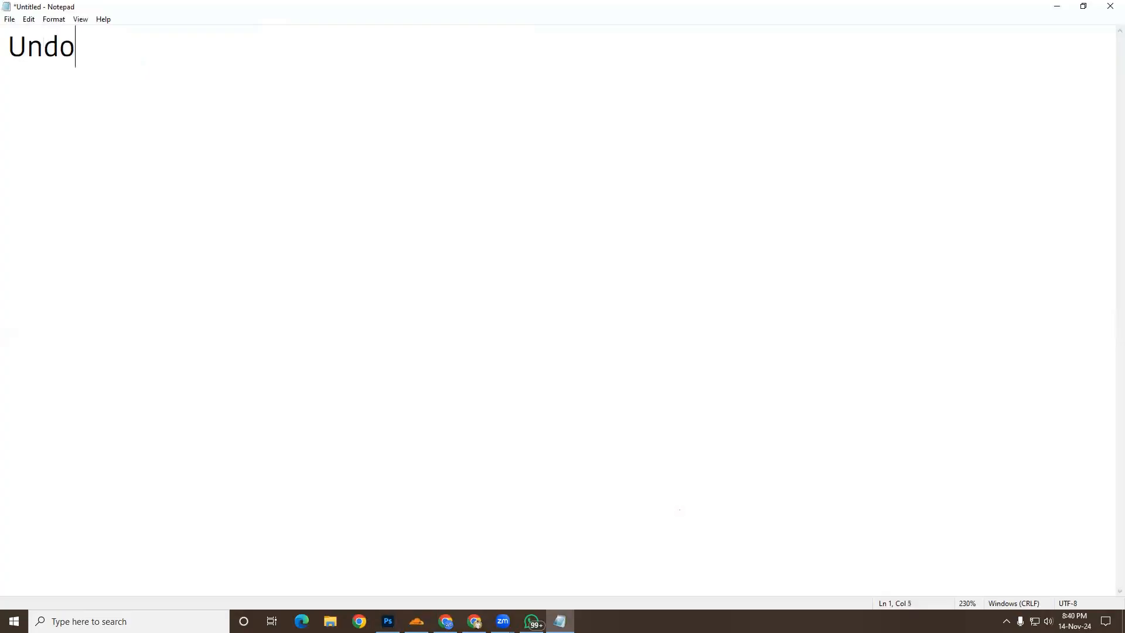
{"action": "type", "text": "= Ctrl +"}
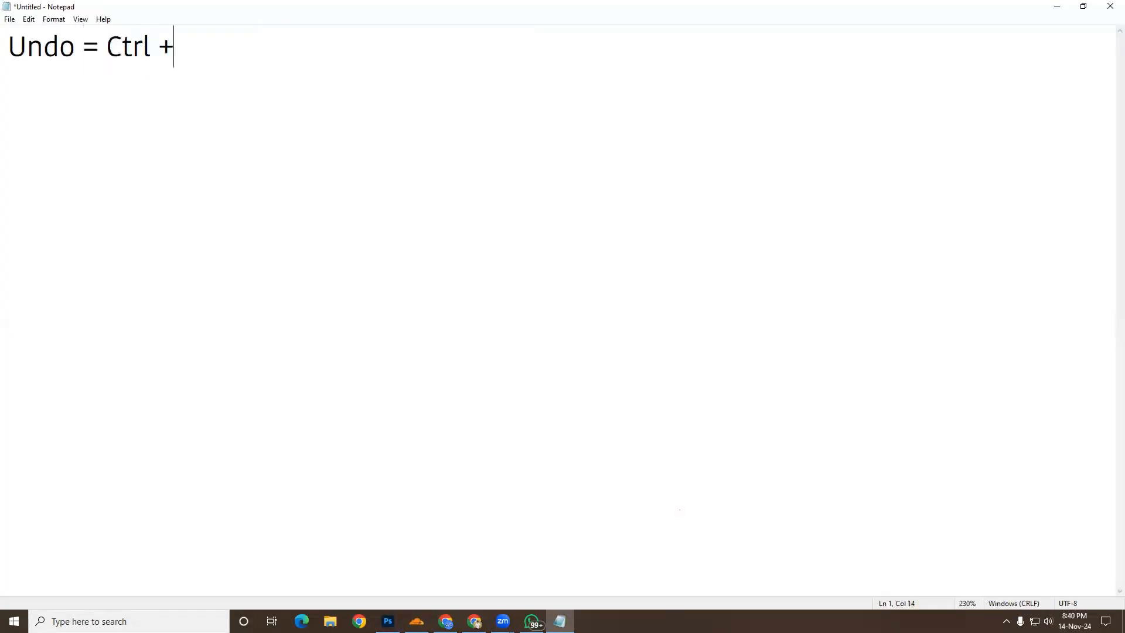
{"action": "type", "text": "Z"}
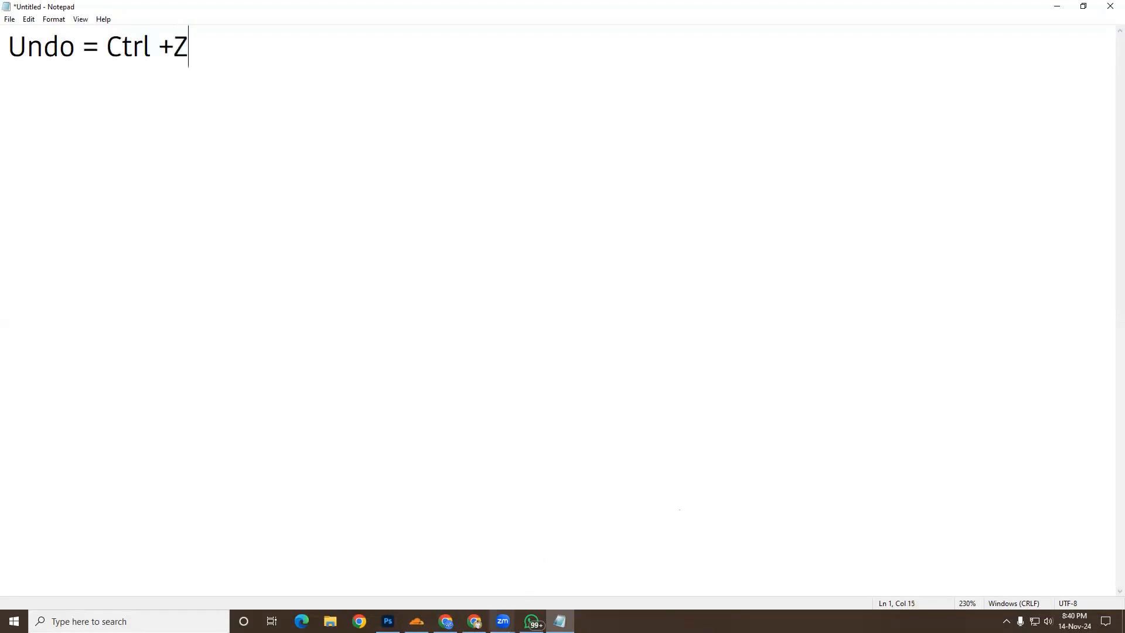
Switch back to Photoshop and undo the ellipse's move, deselection, fill and selection, and the new layer, one step at a time
{"action": "left_click", "coordinate": [387, 621]}
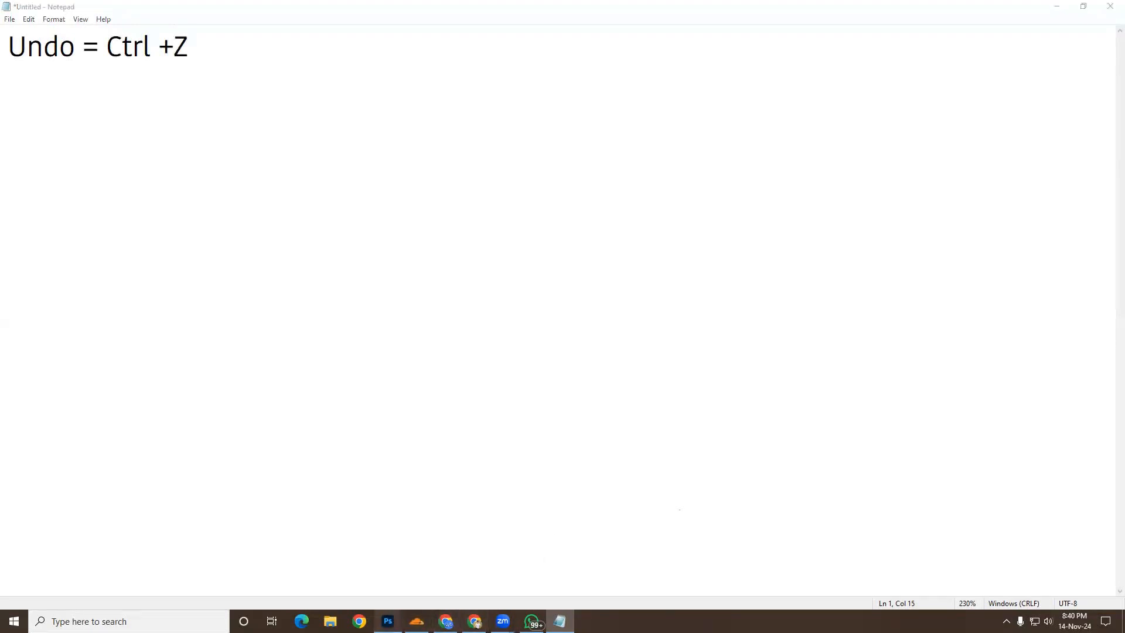
{"action": "key", "text": "ctrl"}
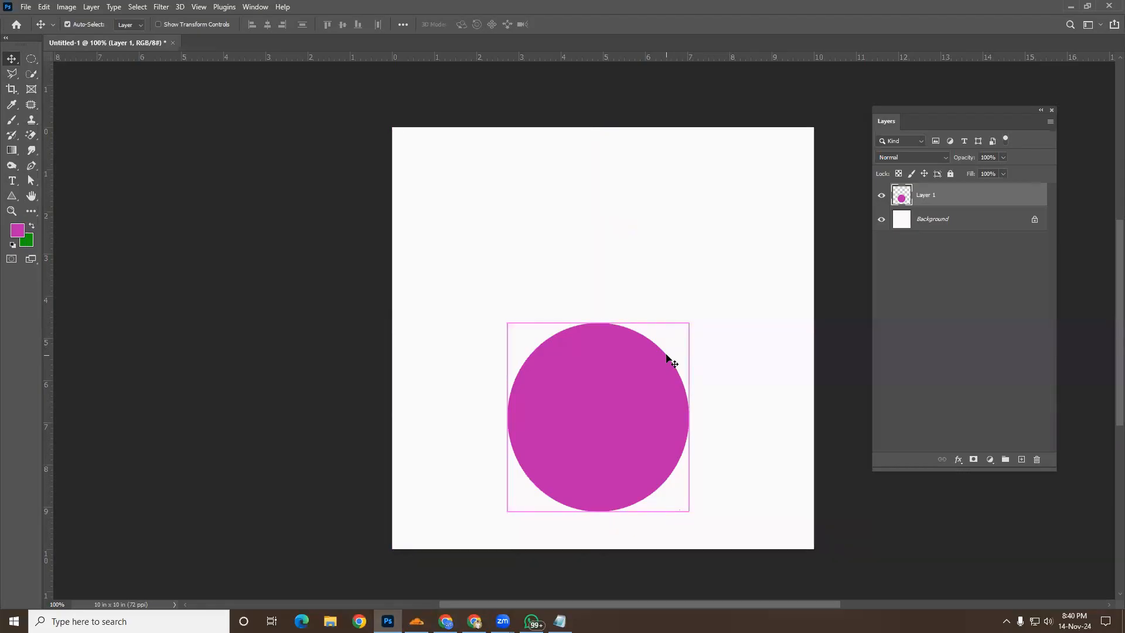
{"action": "key", "text": "ctrl+z"}
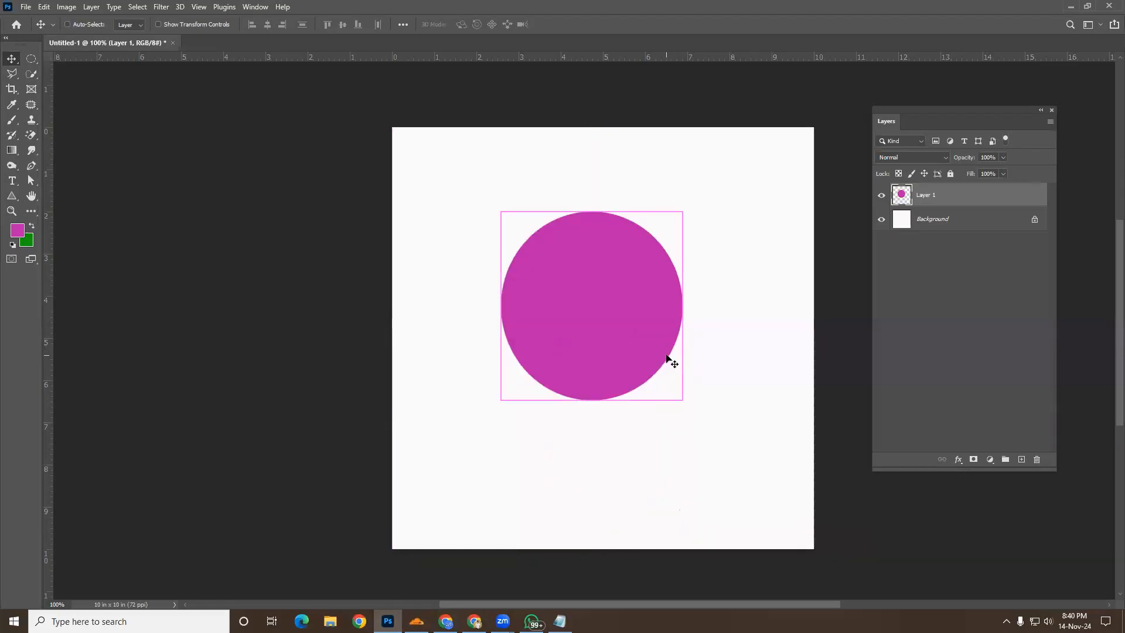
{"action": "key", "text": "ctrl+z"}
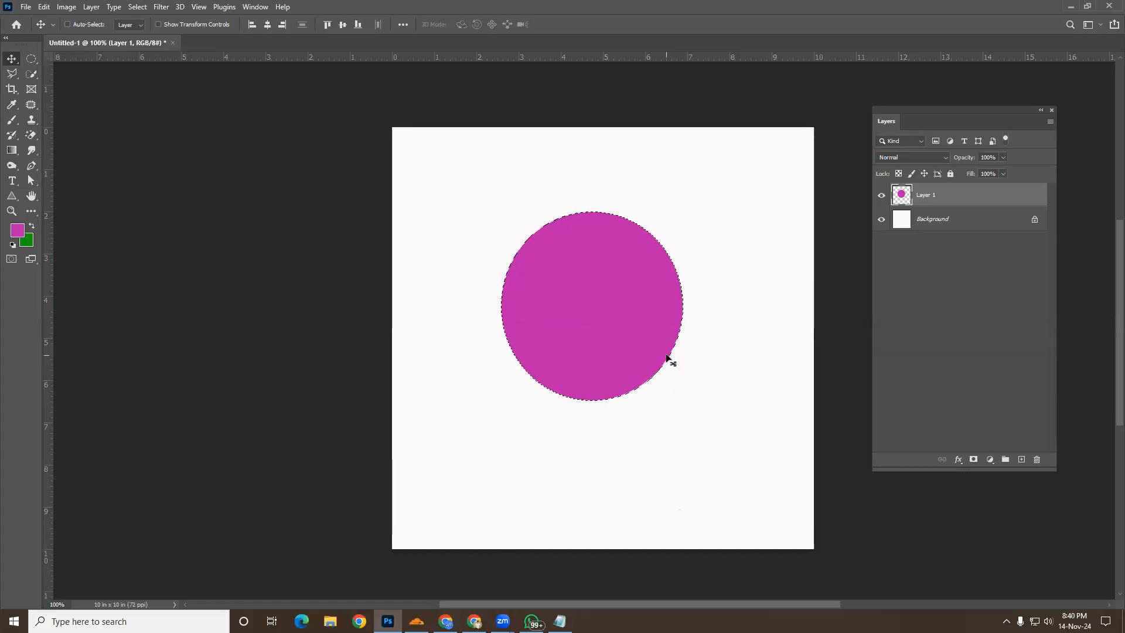
{"action": "key", "text": "Delete"}
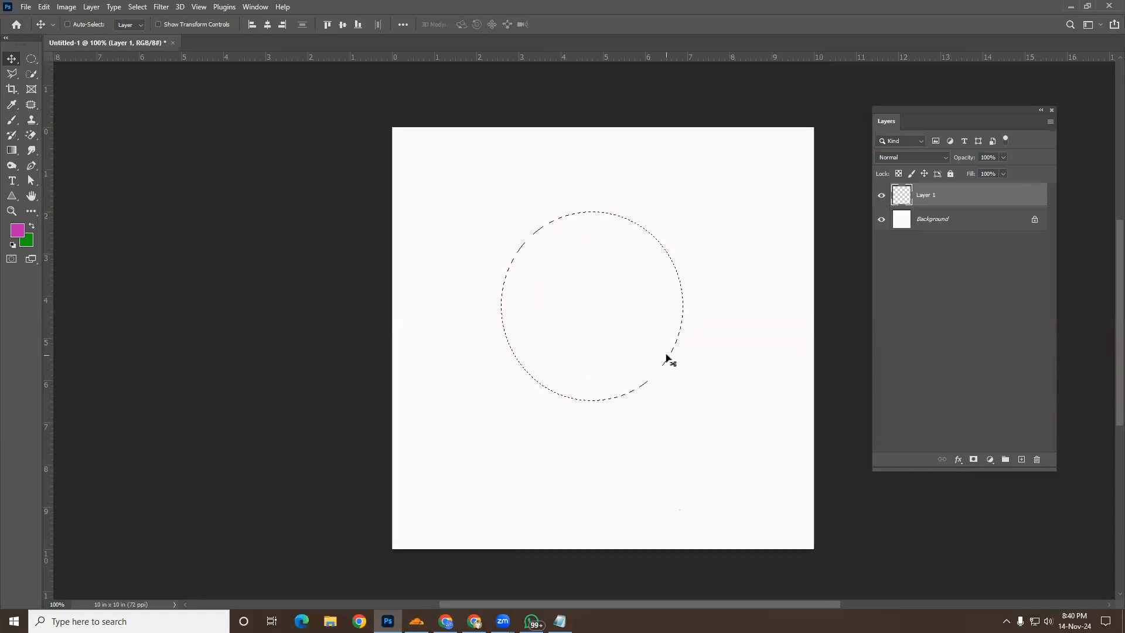
{"action": "key", "text": "ctrl+d"}
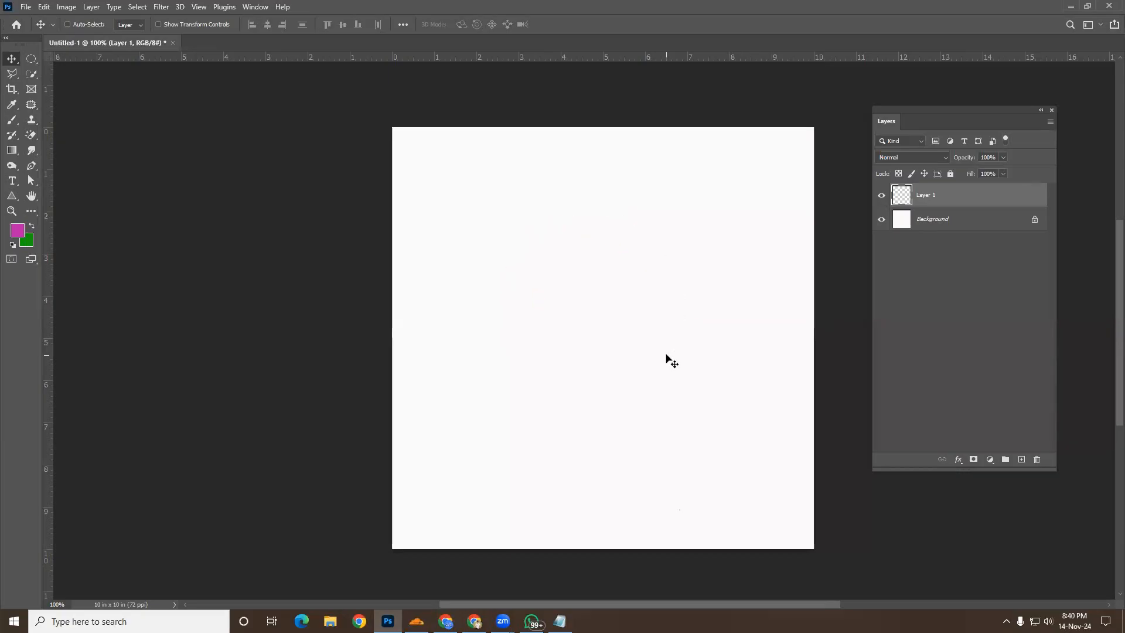
{"action": "key", "text": "ctrl"}
{"action": "key", "text": "Delete"}
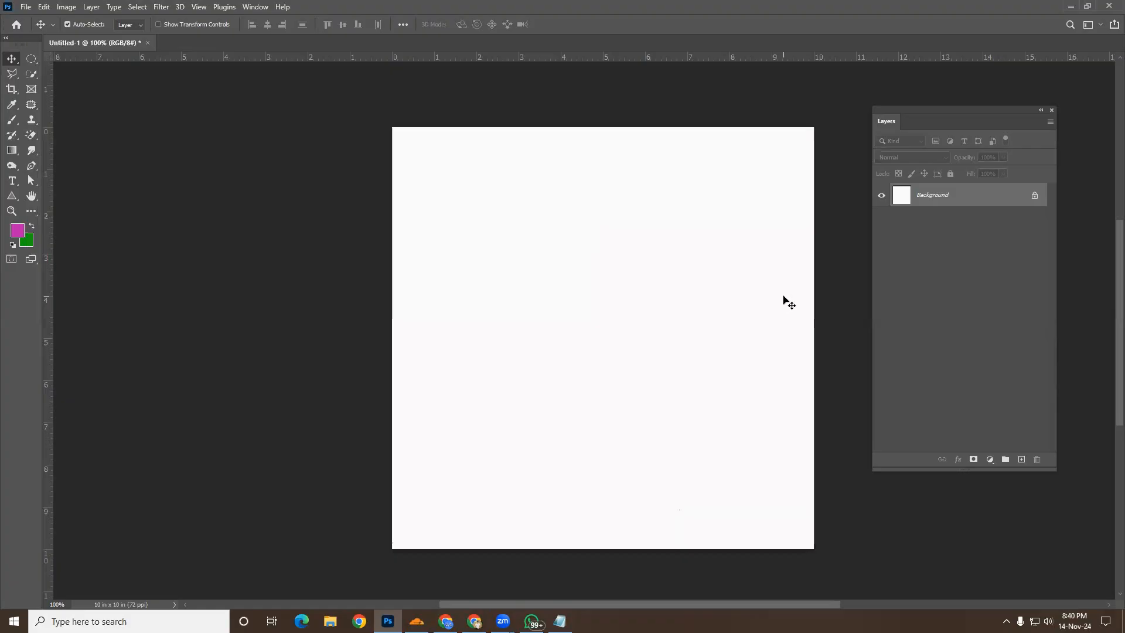
Switch to Notepad and add the second line "Redu = Ctrl +Shift+Z" below the undo note
{"action": "key", "text": "alt+Tab"}
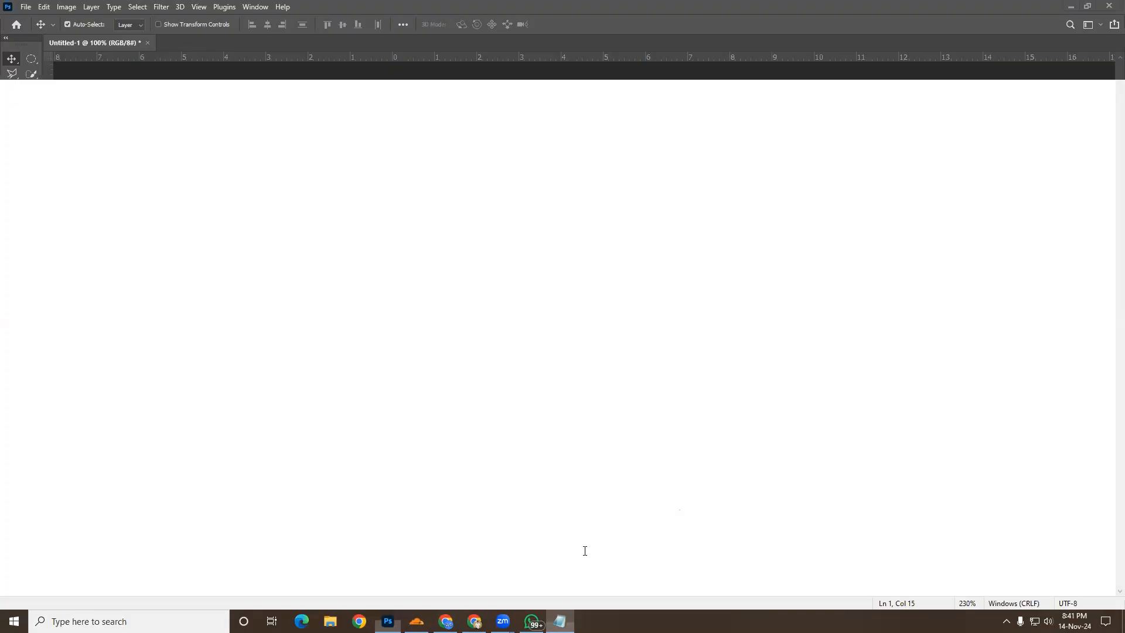
{"action": "key", "text": "Return"}
{"action": "type", "text": "Redu "}
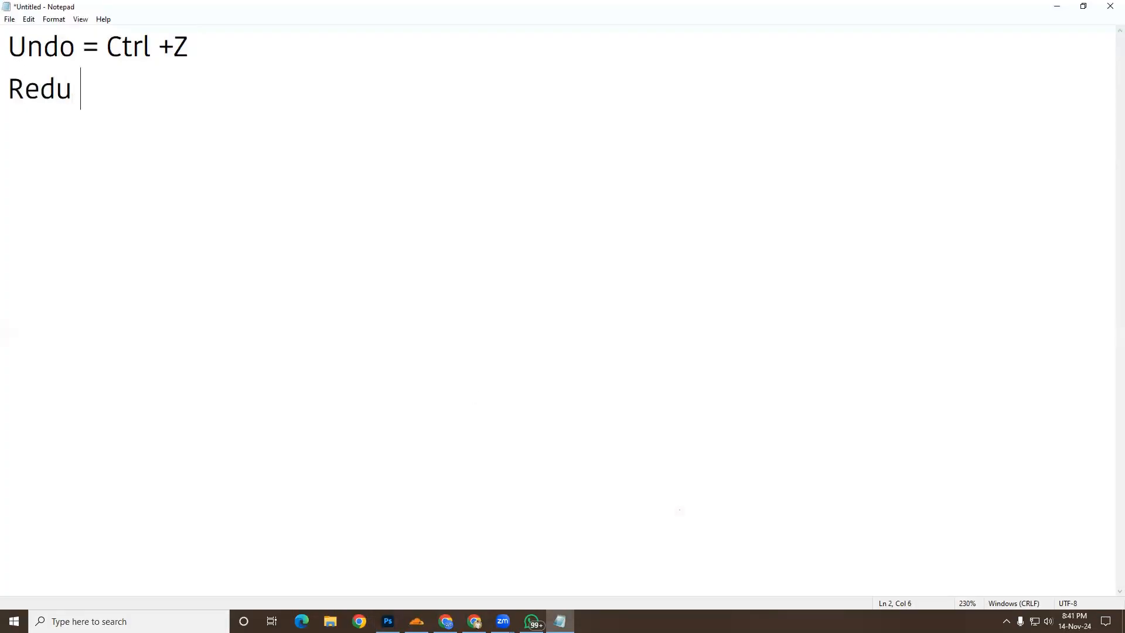
{"action": "type", "text": "= Ctrl +"}
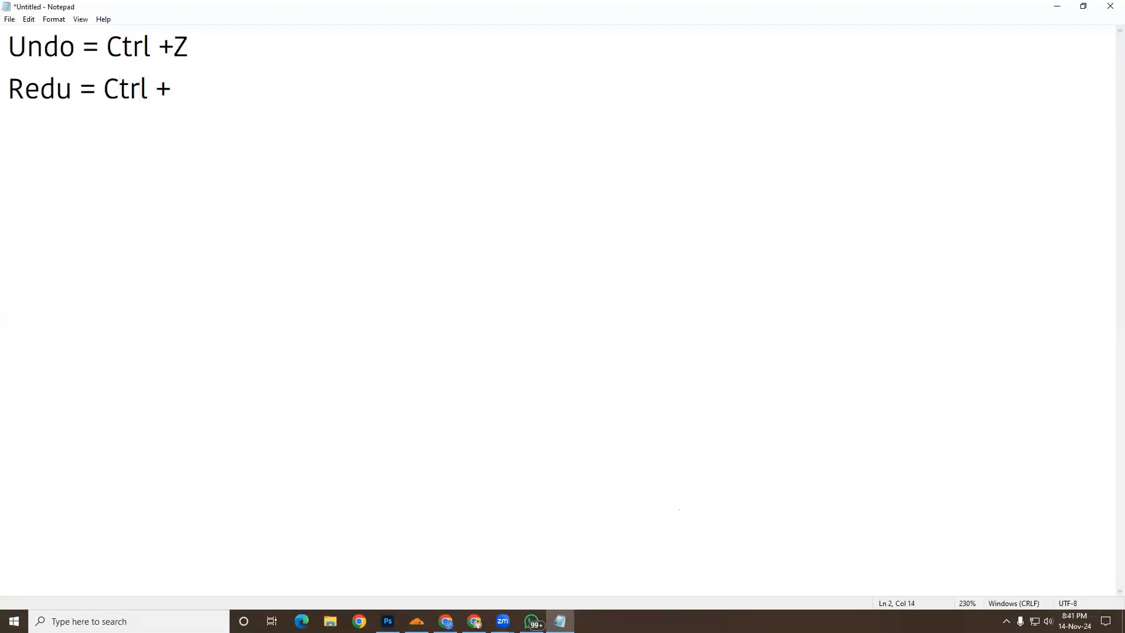
{"action": "type", "text": "Shift"}
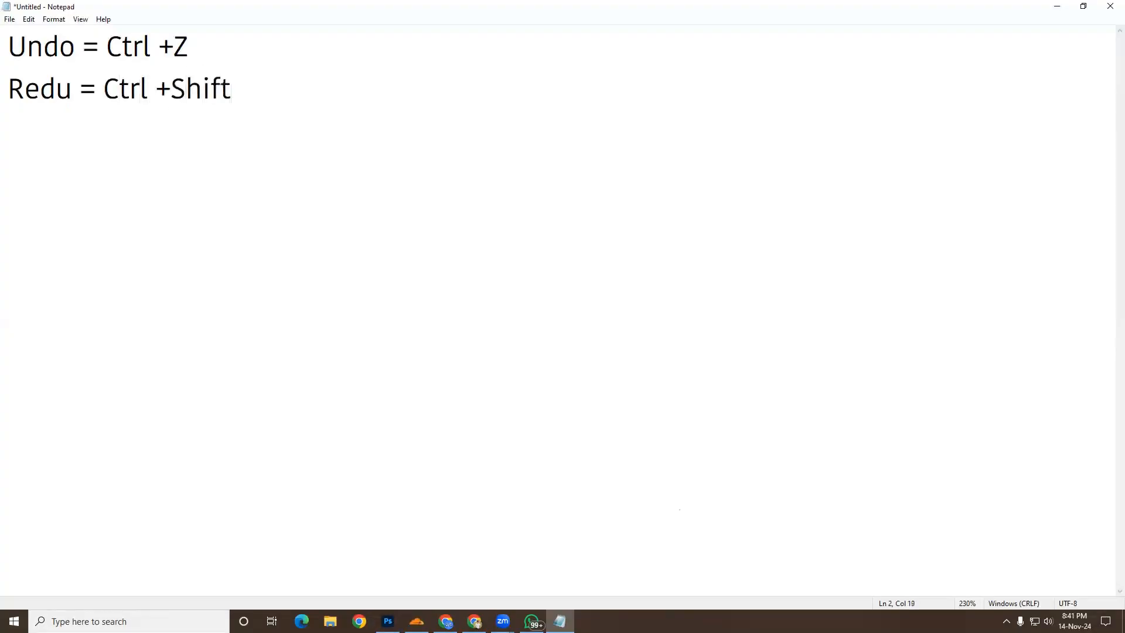
{"action": "type", "text": "+Z"}
{"action": "left_click_drag", "start_coordinate": [104, 94], "coordinate": [253, 96]}
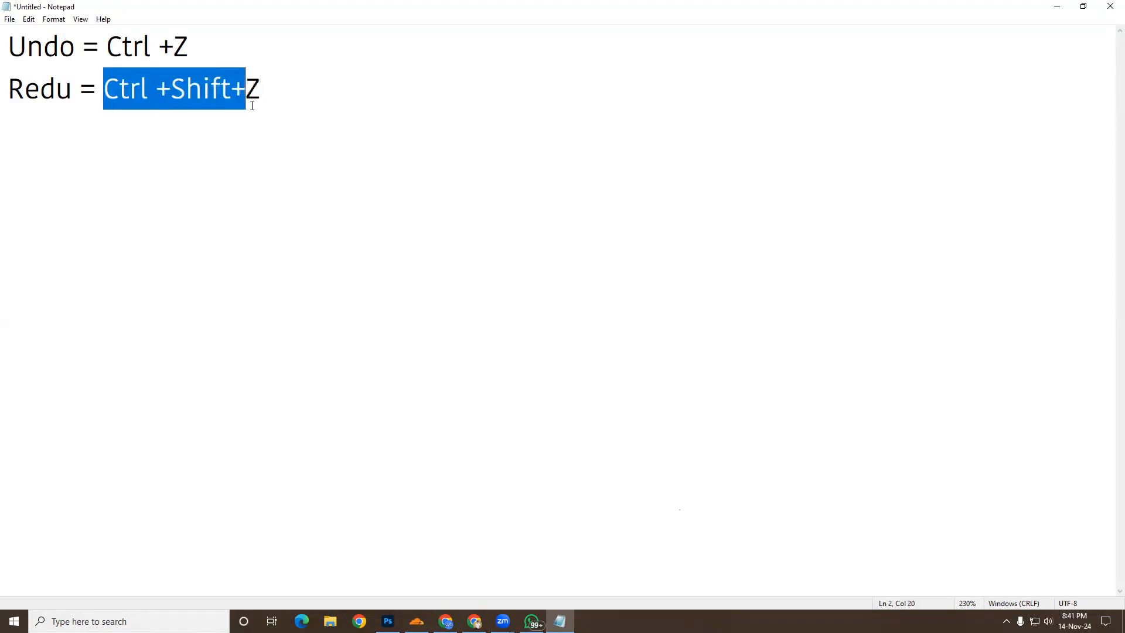
{"action": "left_click", "coordinate": [296, 133]}
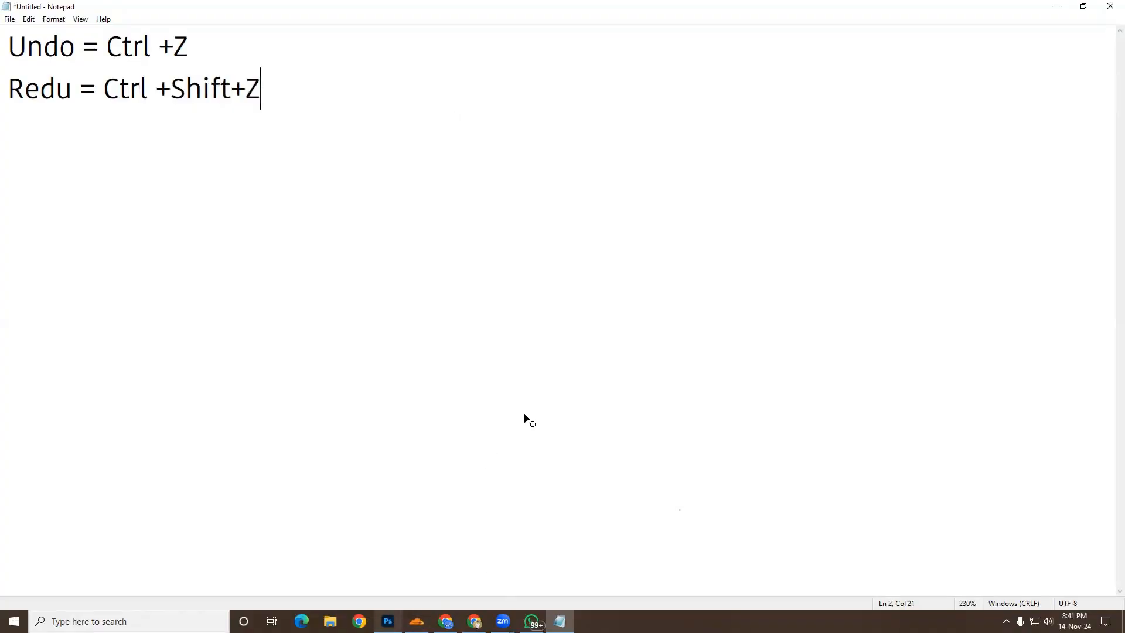
Switch back to Photoshop, redo all the undone steps, and move the ellipse to about 0.9 inches from the canvas's top edge
{"action": "key", "text": "alt+Tab"}
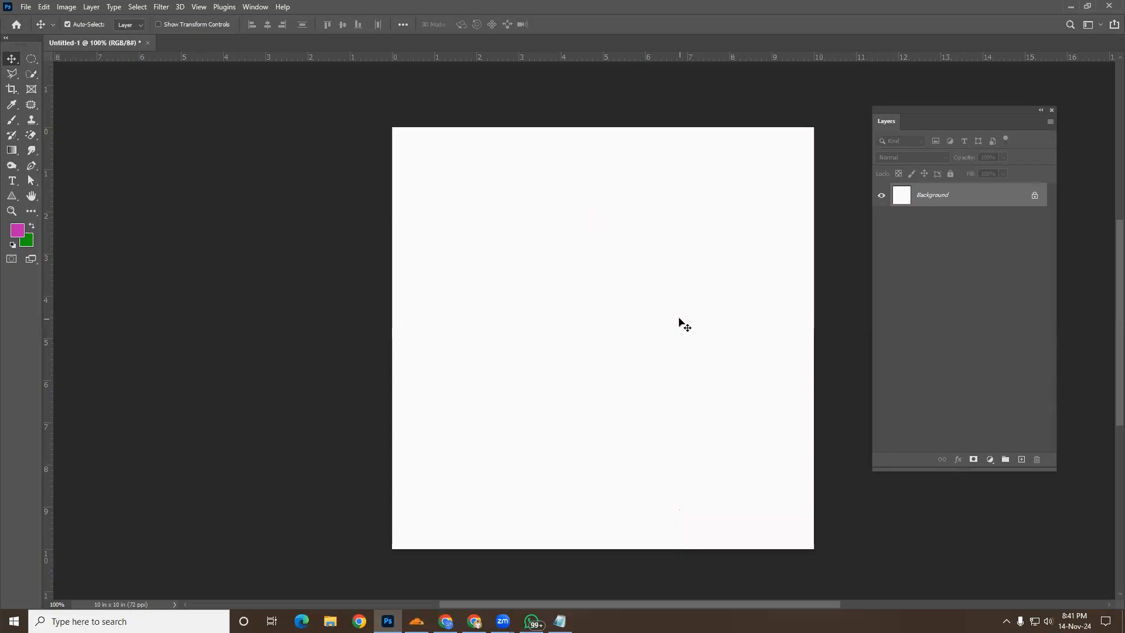
{"action": "key", "text": "ctrl"}
{"action": "key", "text": "ctrl+shift+alt+n"}
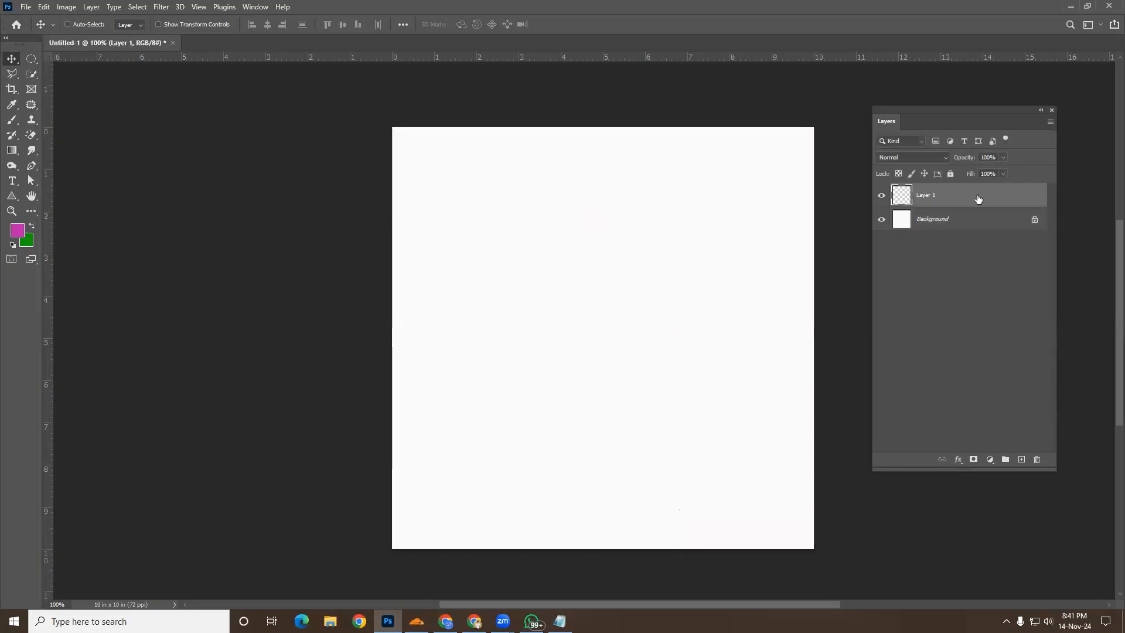
{"action": "key", "text": "ctrl+shift+d"}
{"action": "key", "text": "alt+BackSpace"}
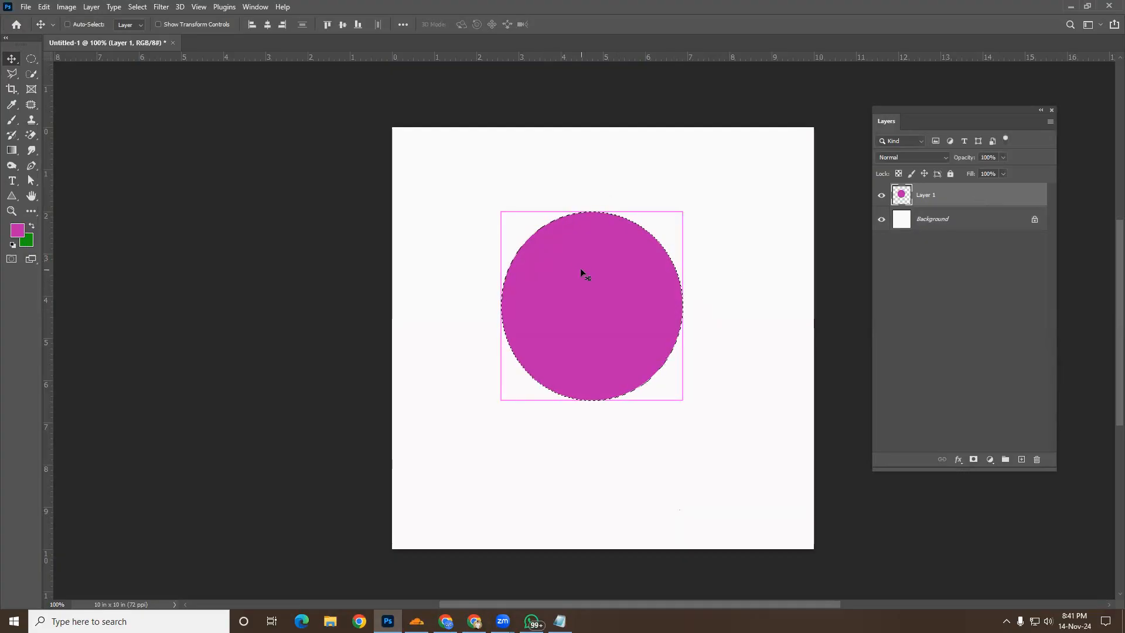
{"action": "key", "text": "ctrl+d"}
{"action": "key", "text": "ctrl+z"}
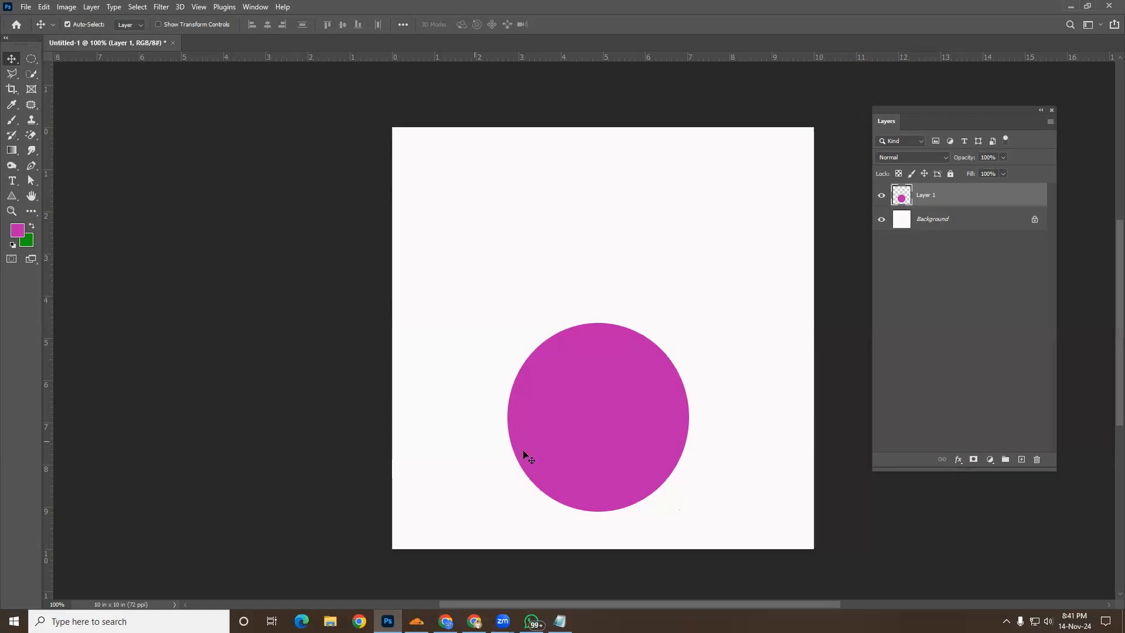
{"action": "left_click_drag", "start_coordinate": [631, 423], "coordinate": [599, 261]}
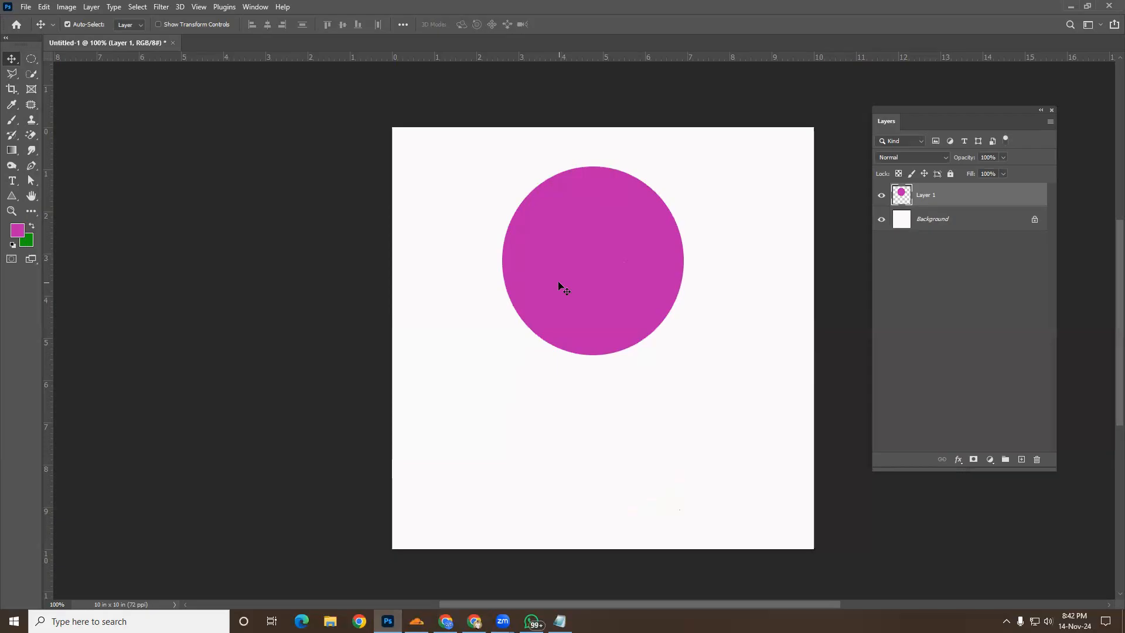
{"action": "left_click_drag", "start_coordinate": [634, 302], "coordinate": [597, 284]}
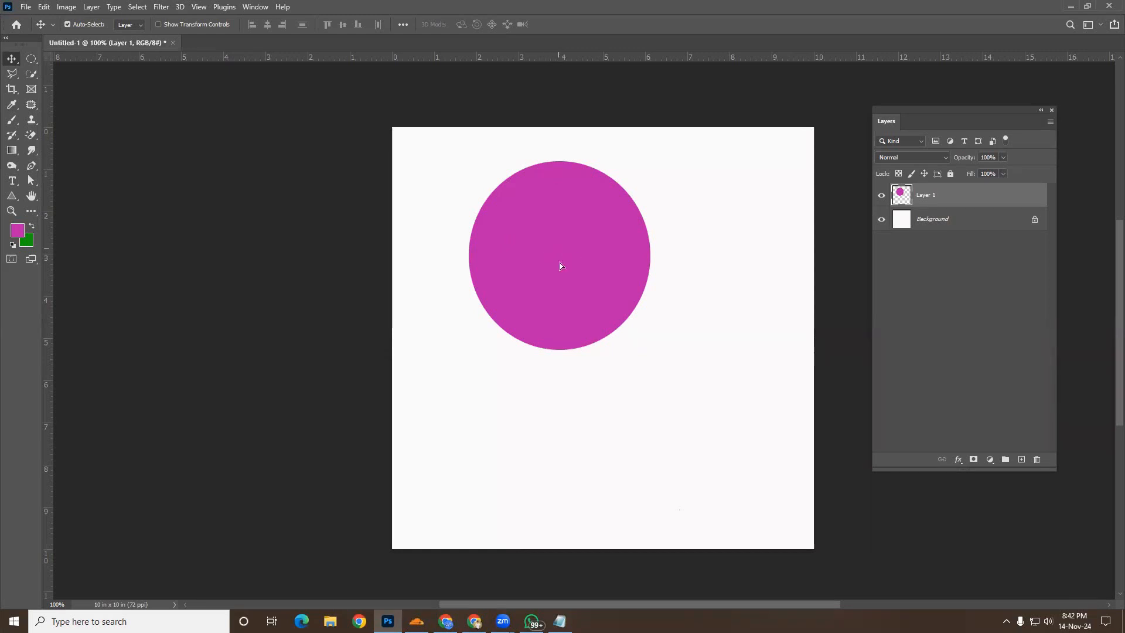
{"action": "left_click_drag", "start_coordinate": [560, 262], "coordinate": [613, 401]}
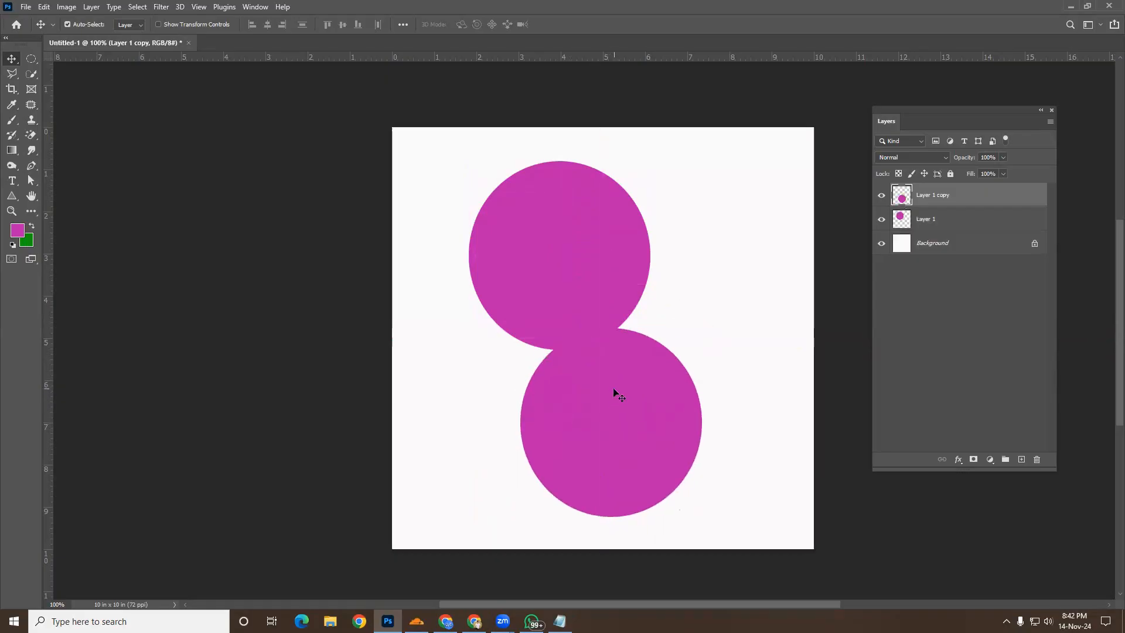
{"action": "key", "text": "ctrl+z"}
{"action": "left_click_drag", "start_coordinate": [569, 251], "coordinate": [578, 272]}
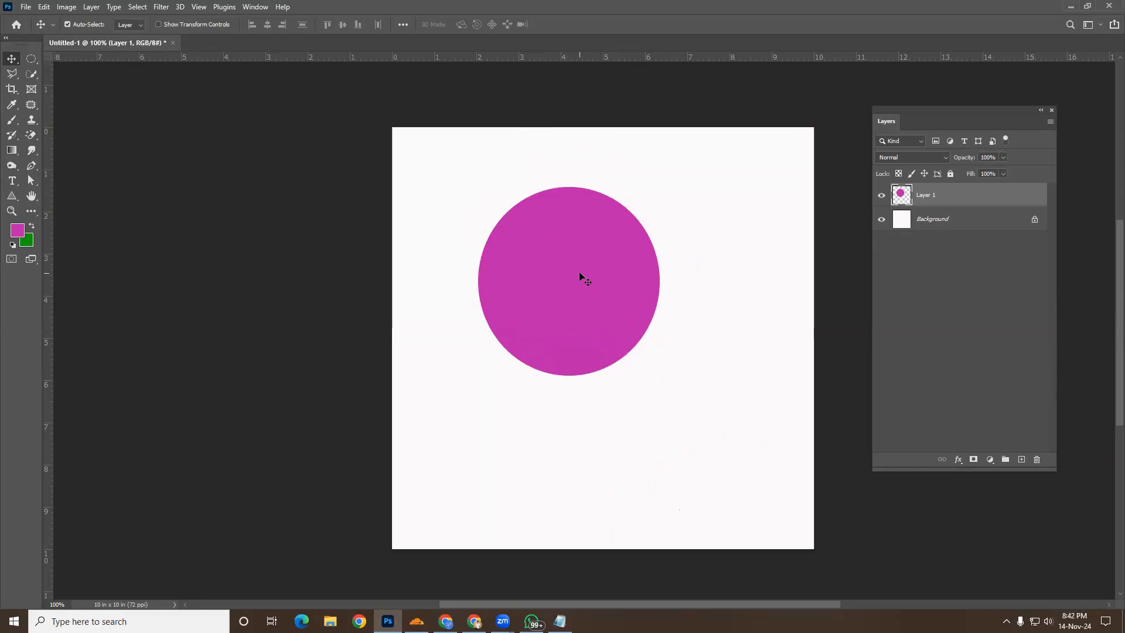
{"action": "left_click_drag", "start_coordinate": [581, 277], "coordinate": [717, 417]}
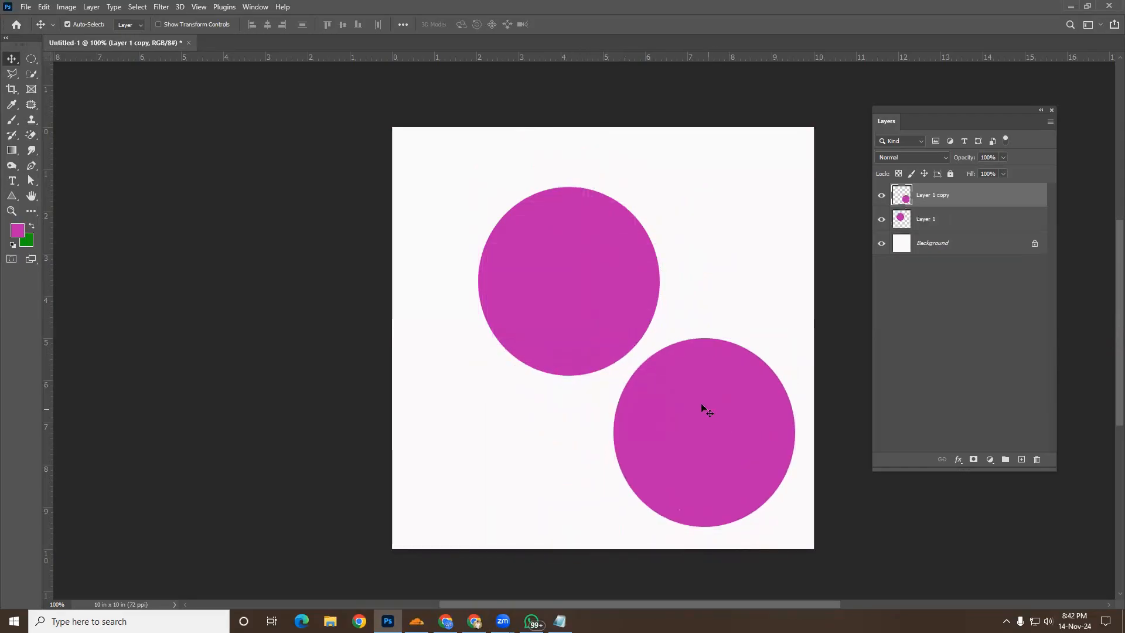
{"action": "key", "text": "ctrl+z"}
Move the magenta circle to the canvas's upper left and duplicate it three times into a rough two-by-two arrangement
{"action": "left_click_drag", "start_coordinate": [565, 322], "coordinate": [529, 268]}
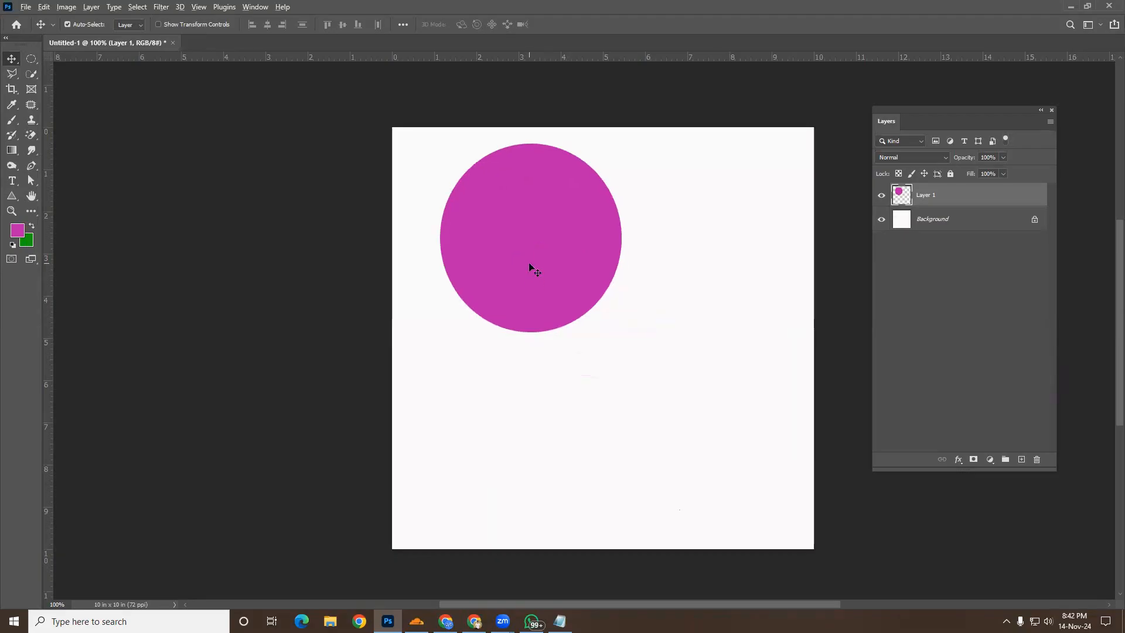
{"action": "left_click_drag", "start_coordinate": [530, 267], "coordinate": [662, 428]}
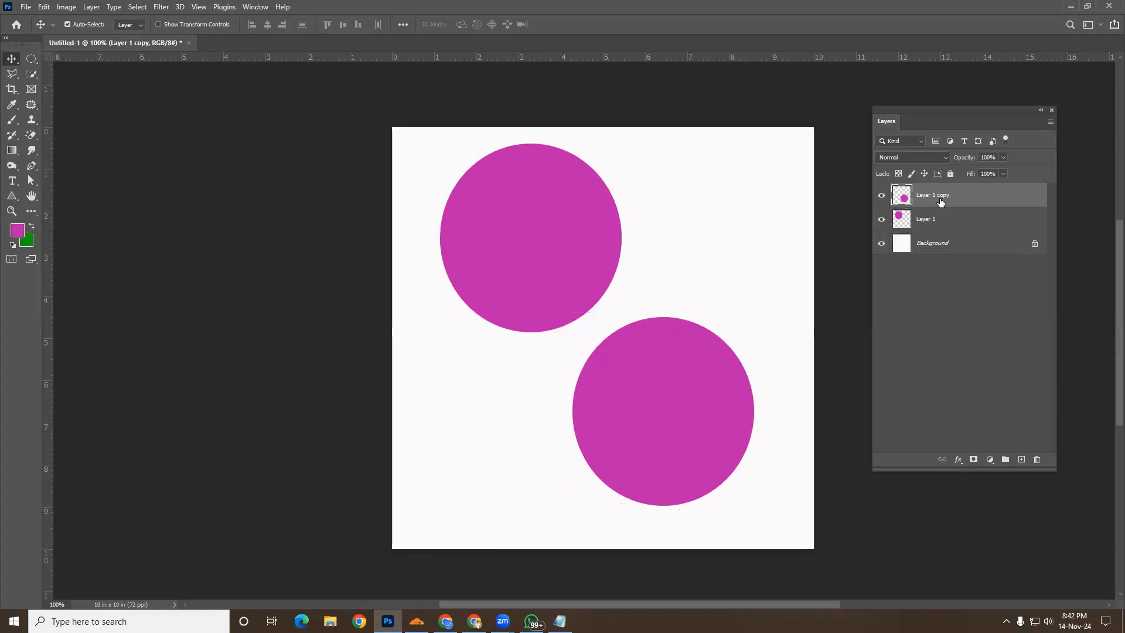
{"action": "left_click_drag", "start_coordinate": [569, 250], "coordinate": [564, 244]}
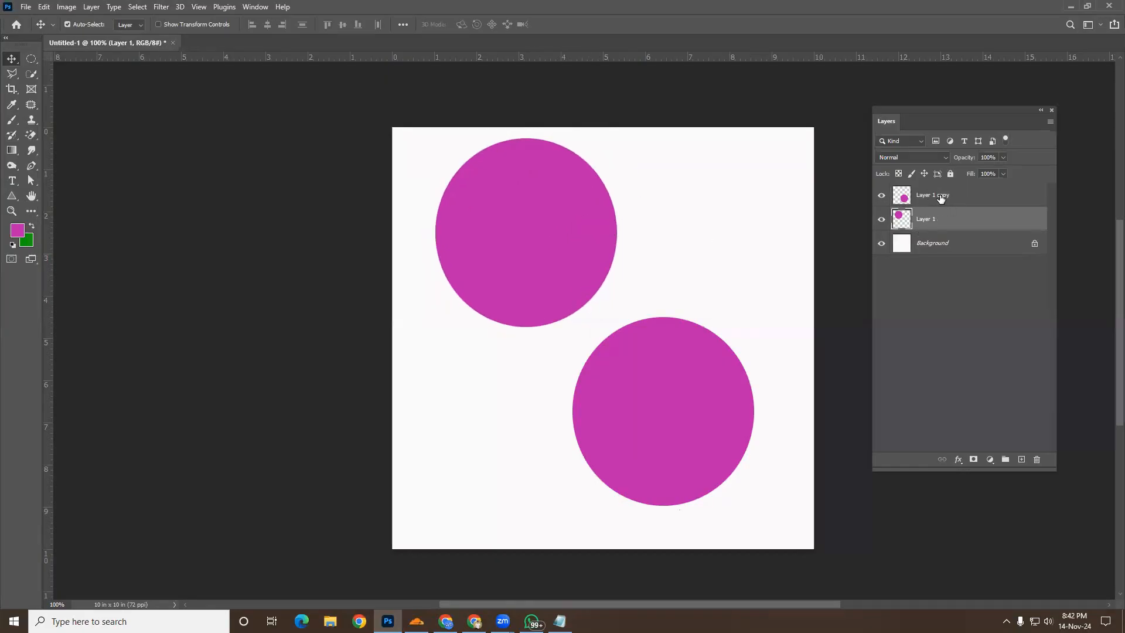
{"action": "left_click_drag", "start_coordinate": [711, 379], "coordinate": [718, 273]}
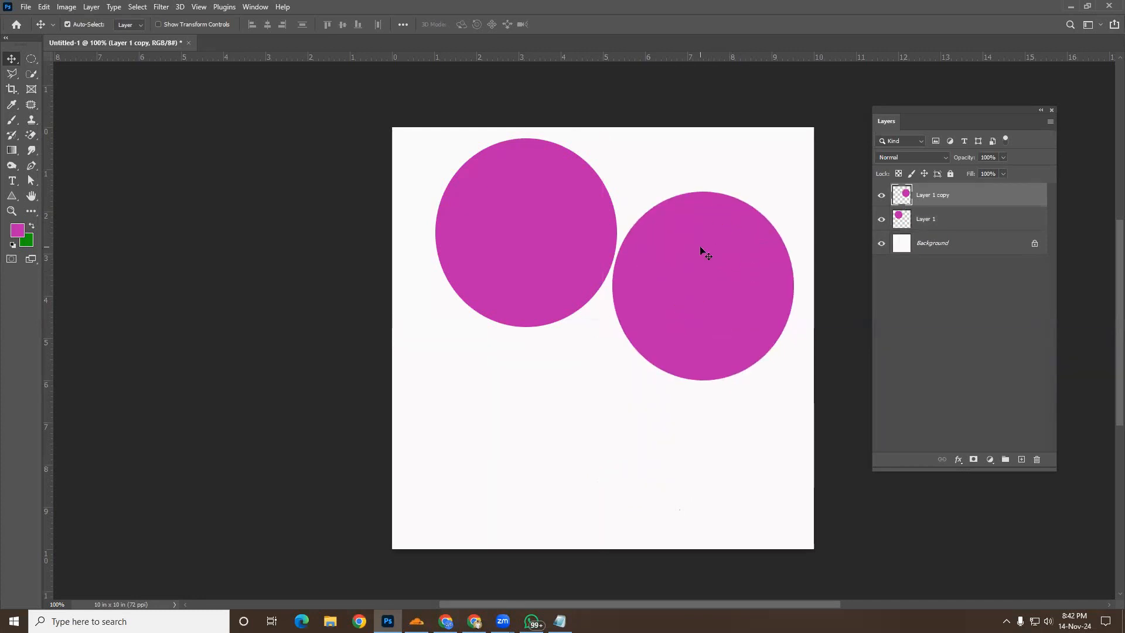
{"action": "left_click_drag", "start_coordinate": [713, 279], "coordinate": [743, 451]}
{"action": "left_click_drag", "start_coordinate": [643, 421], "coordinate": [580, 428]}
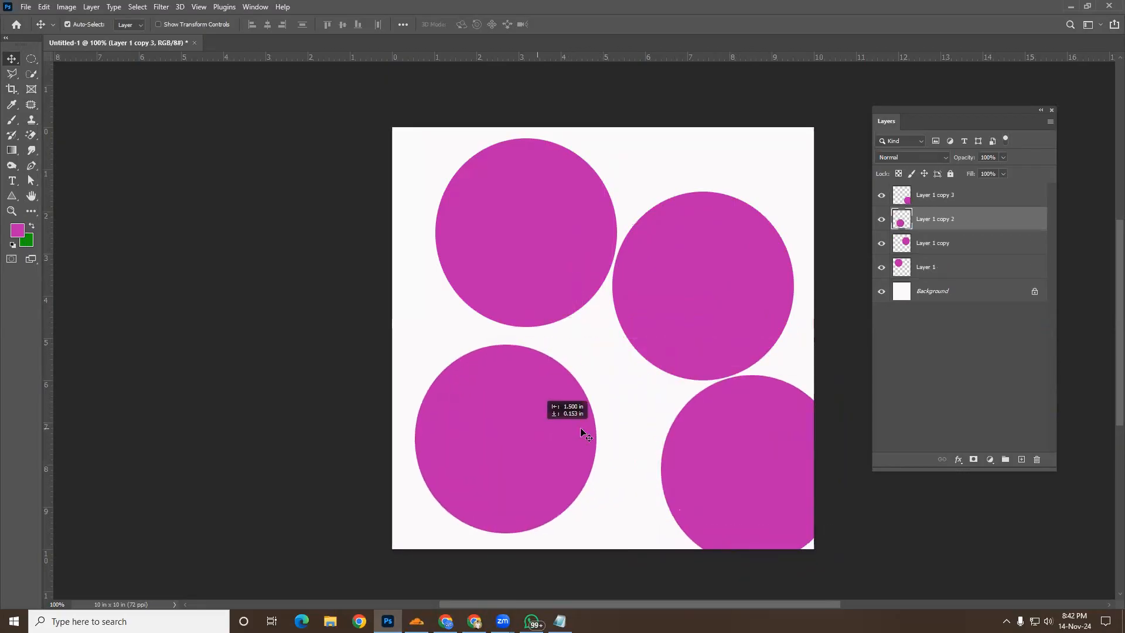
Reposition the four circles so they line up in two rows and two columns across the canvas
{"action": "left_click_drag", "start_coordinate": [711, 426], "coordinate": [719, 426]}
{"action": "left_click_drag", "start_coordinate": [730, 266], "coordinate": [729, 233]}
{"action": "left_click_drag", "start_coordinate": [591, 230], "coordinate": [546, 230]}
{"action": "left_click_drag", "start_coordinate": [709, 230], "coordinate": [713, 231]}
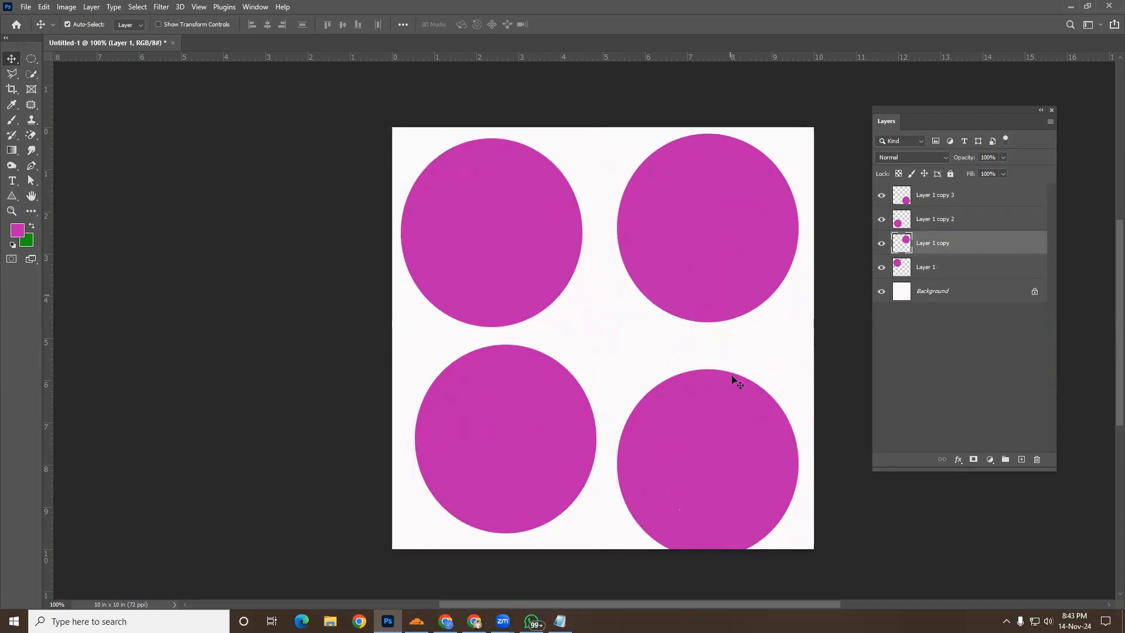
{"action": "left_click_drag", "start_coordinate": [714, 411], "coordinate": [729, 387]}
{"action": "left_click", "coordinate": [532, 418]}
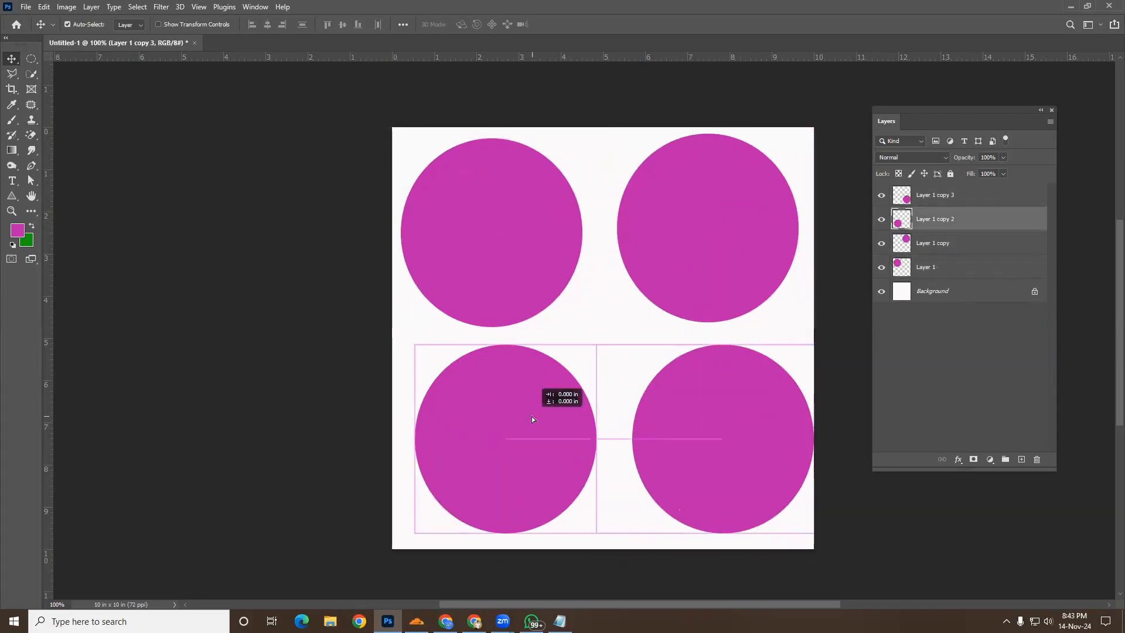
{"action": "left_click_drag", "start_coordinate": [532, 418], "coordinate": [526, 421]}
{"action": "left_click_drag", "start_coordinate": [512, 297], "coordinate": [512, 293]}
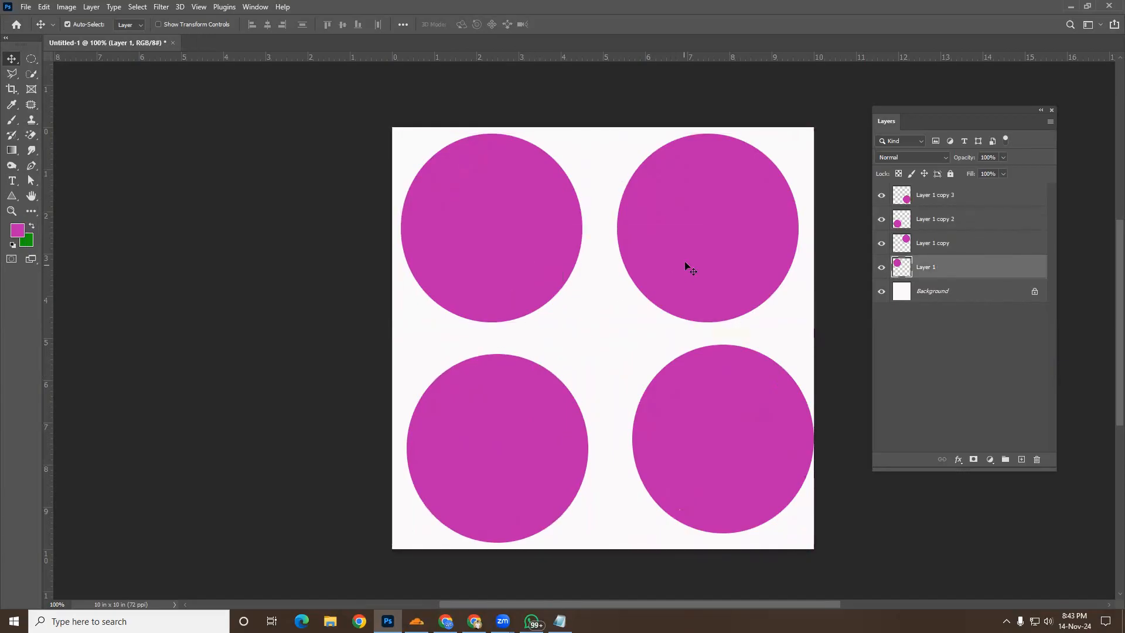
{"action": "left_click_drag", "start_coordinate": [684, 261], "coordinate": [697, 262]}
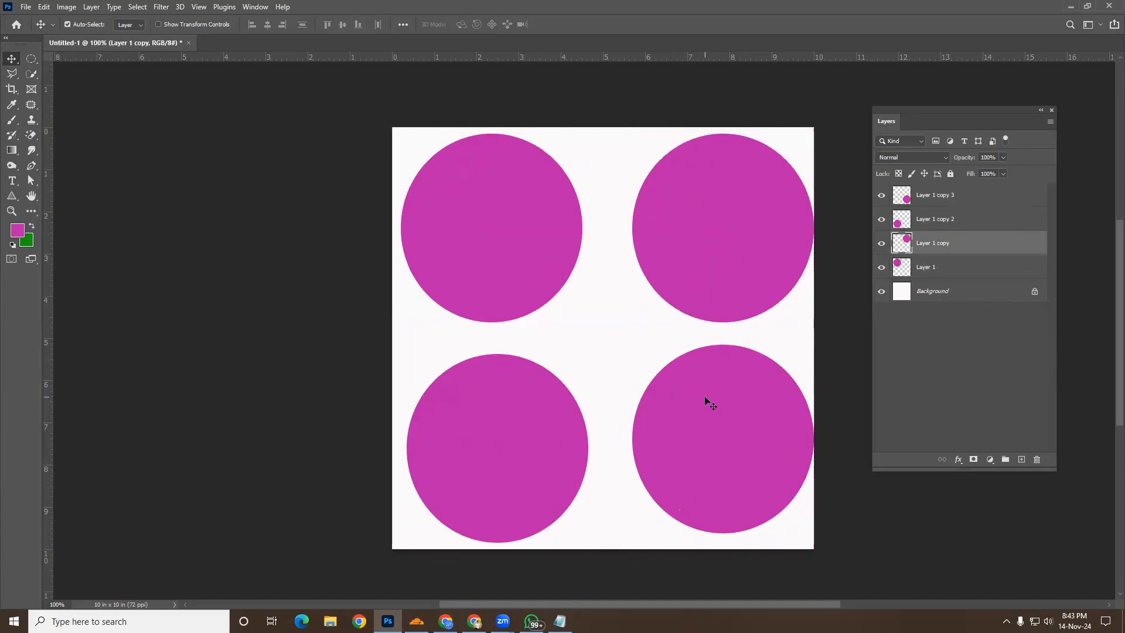
Shift the two right-hand circles slightly inward from the canvas edge and nudge the lower-left circle up
{"action": "left_click", "coordinate": [705, 395]}
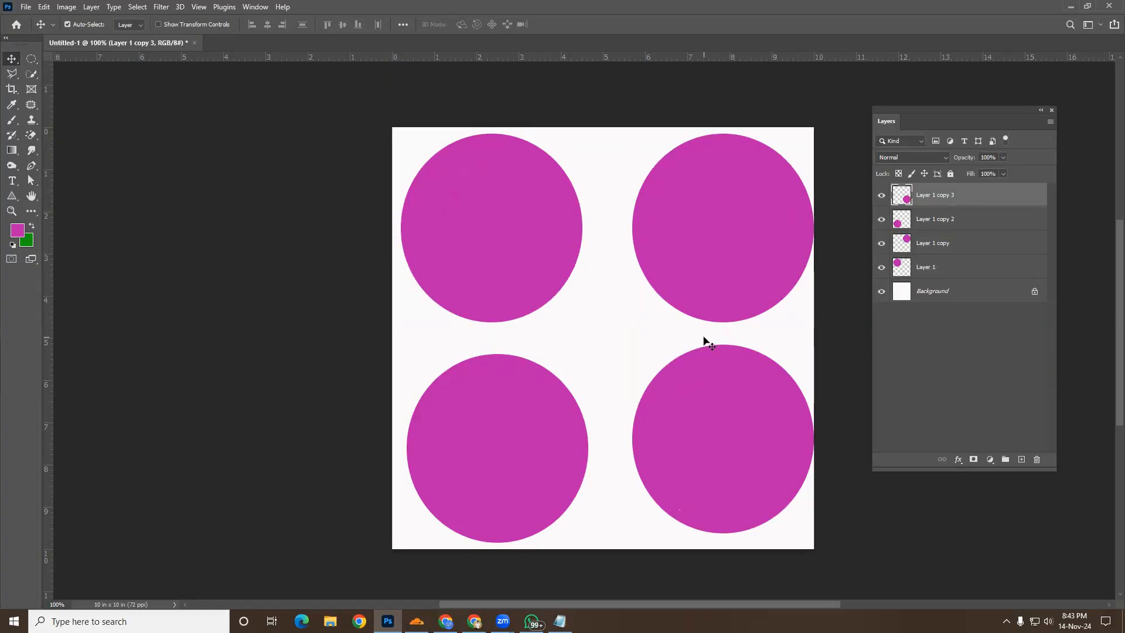
{"action": "left_click", "coordinate": [492, 238]}
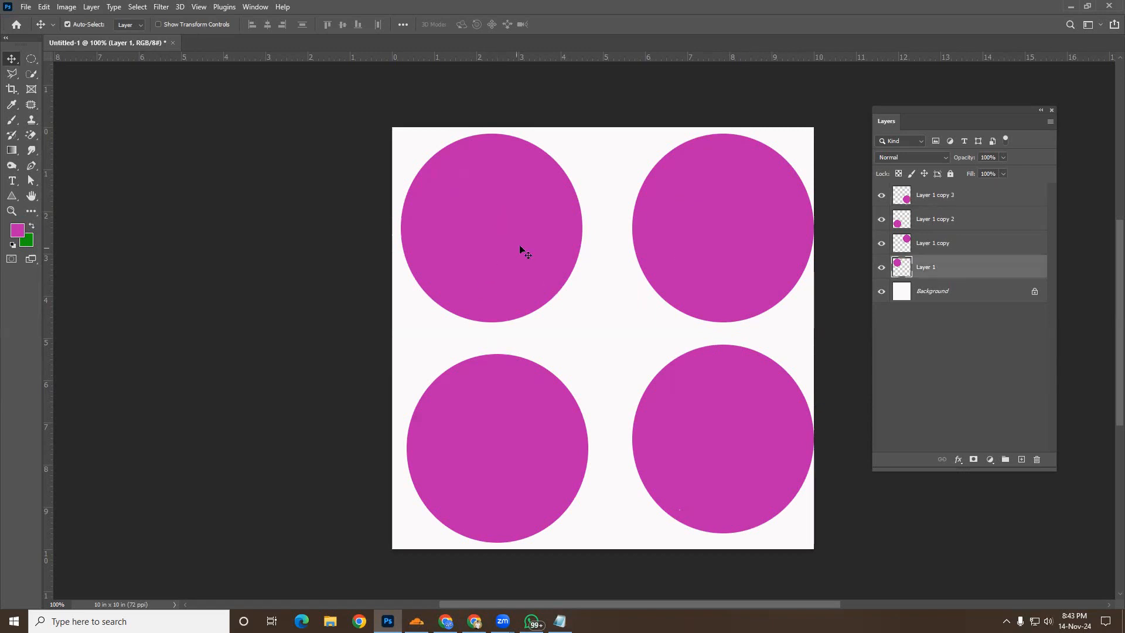
{"action": "left_click", "coordinate": [506, 216]}
{"action": "left_click_drag", "start_coordinate": [751, 450], "coordinate": [741, 459]}
{"action": "left_click", "coordinate": [733, 276]}
{"action": "left_click_drag", "start_coordinate": [733, 275], "coordinate": [726, 276]}
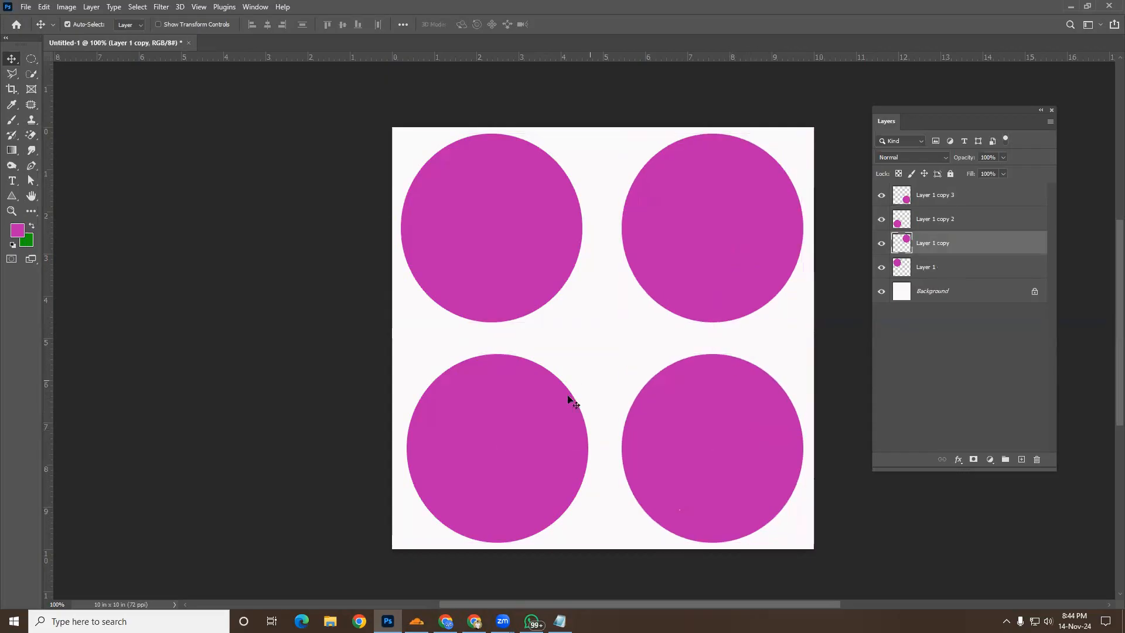
{"action": "left_click_drag", "start_coordinate": [521, 417], "coordinate": [522, 411]}
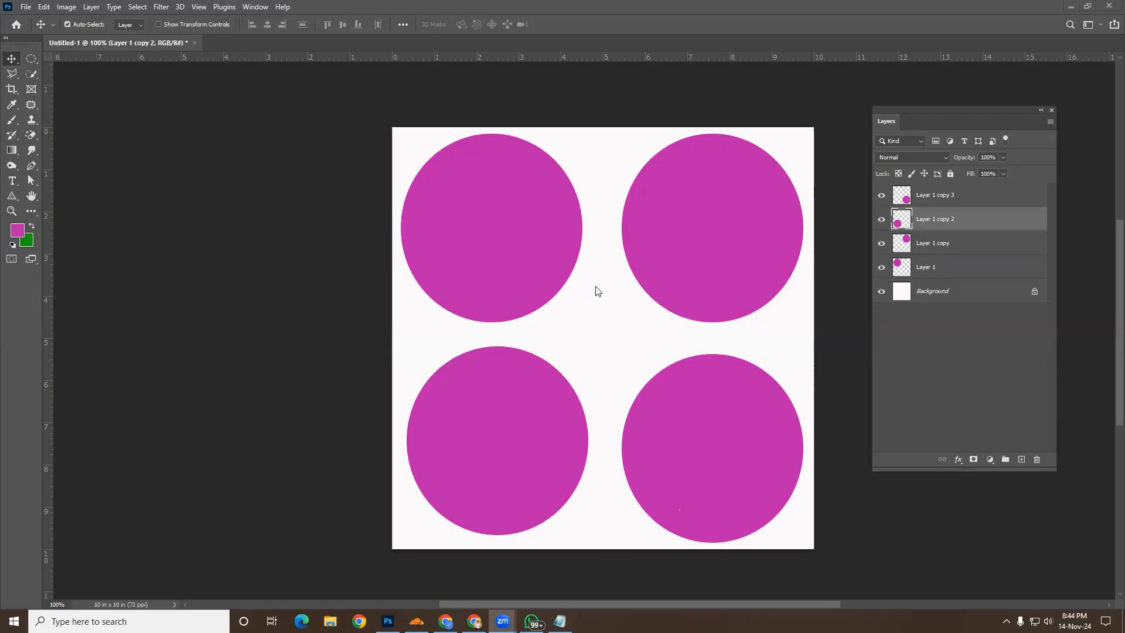
Fill the upper-left circle with dark green (#055b21) as the background color, using its layer outline as the selection, and deselect
{"action": "left_click", "coordinate": [506, 235]}
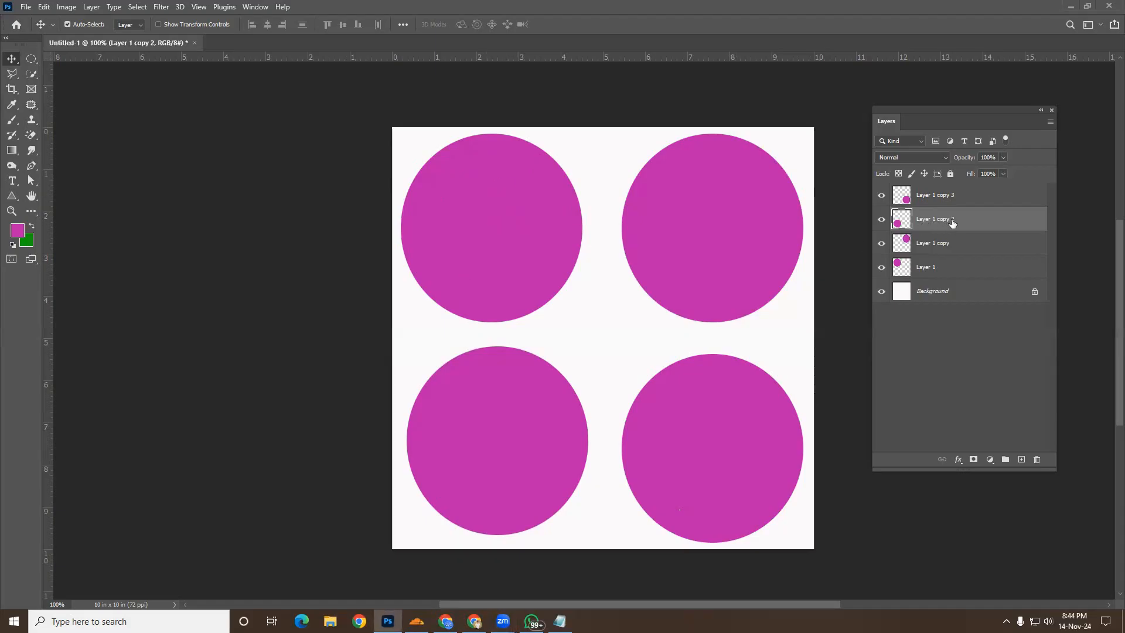
{"action": "left_click_drag", "start_coordinate": [500, 234], "coordinate": [487, 267]}
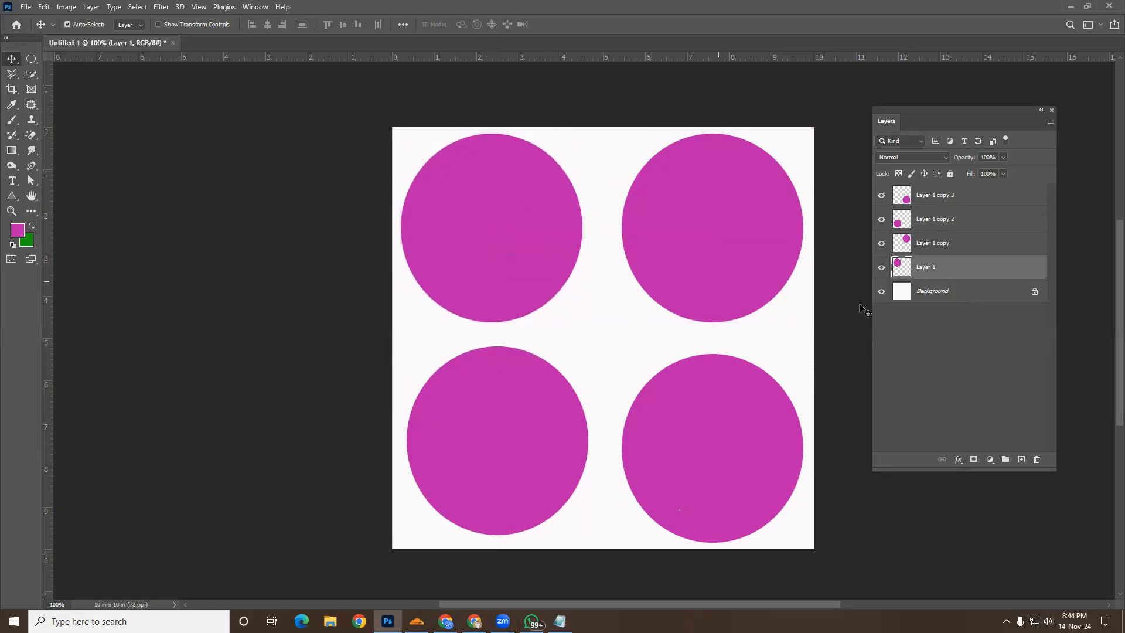
{"action": "left_click_drag", "start_coordinate": [513, 256], "coordinate": [514, 256]}
{"action": "left_click", "coordinate": [901, 268], "text": "ctrl"}
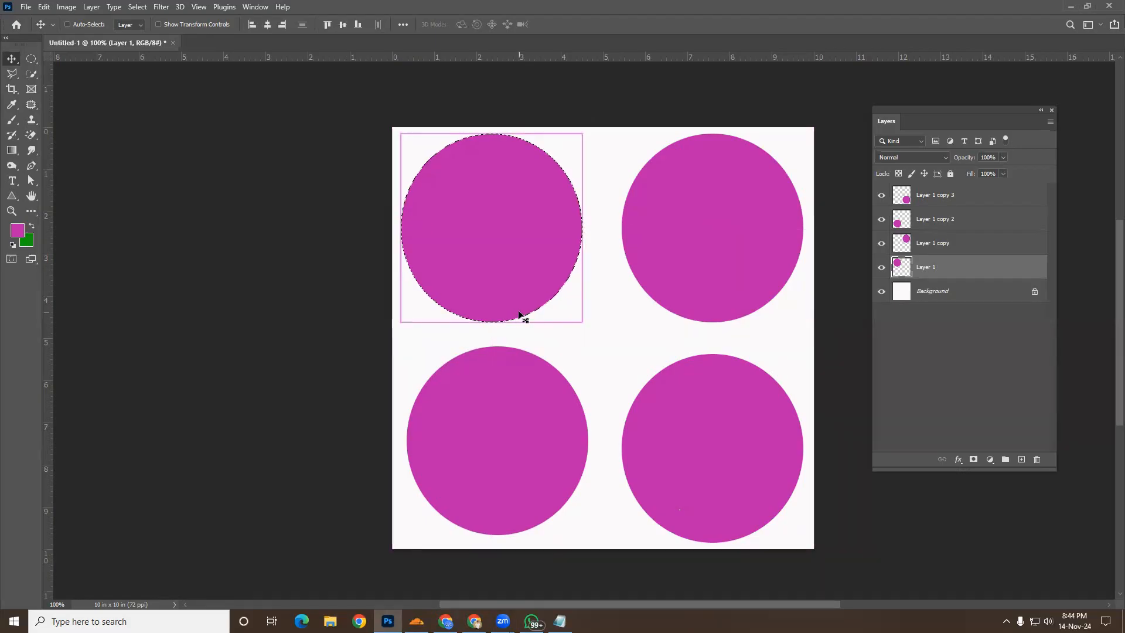
{"action": "left_click", "coordinate": [28, 245]}
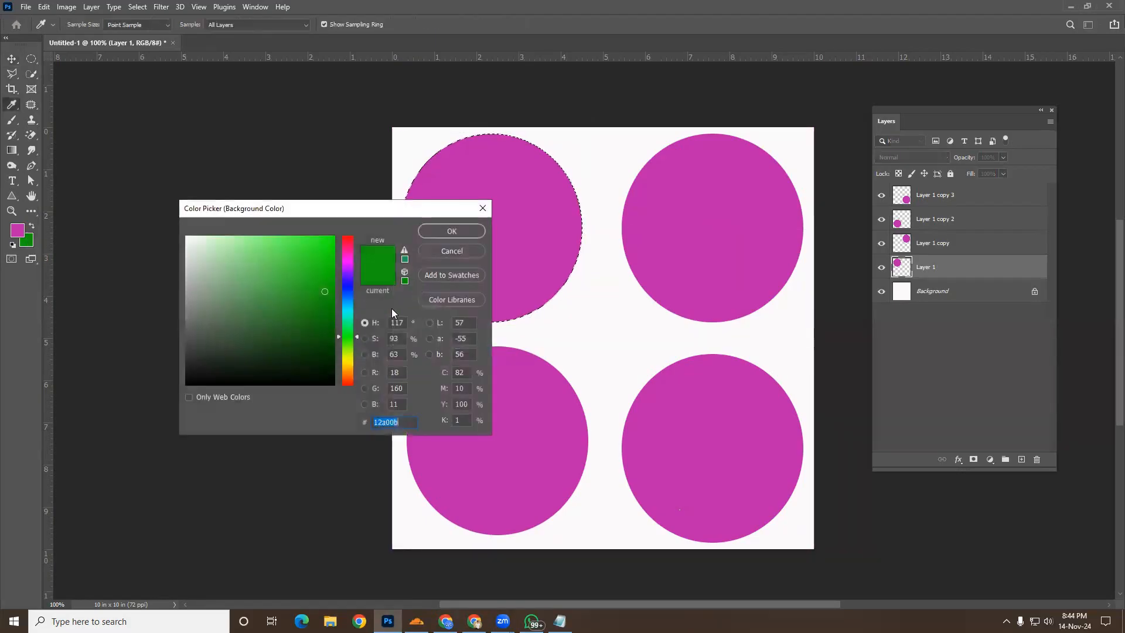
{"action": "left_click", "coordinate": [326, 332]}
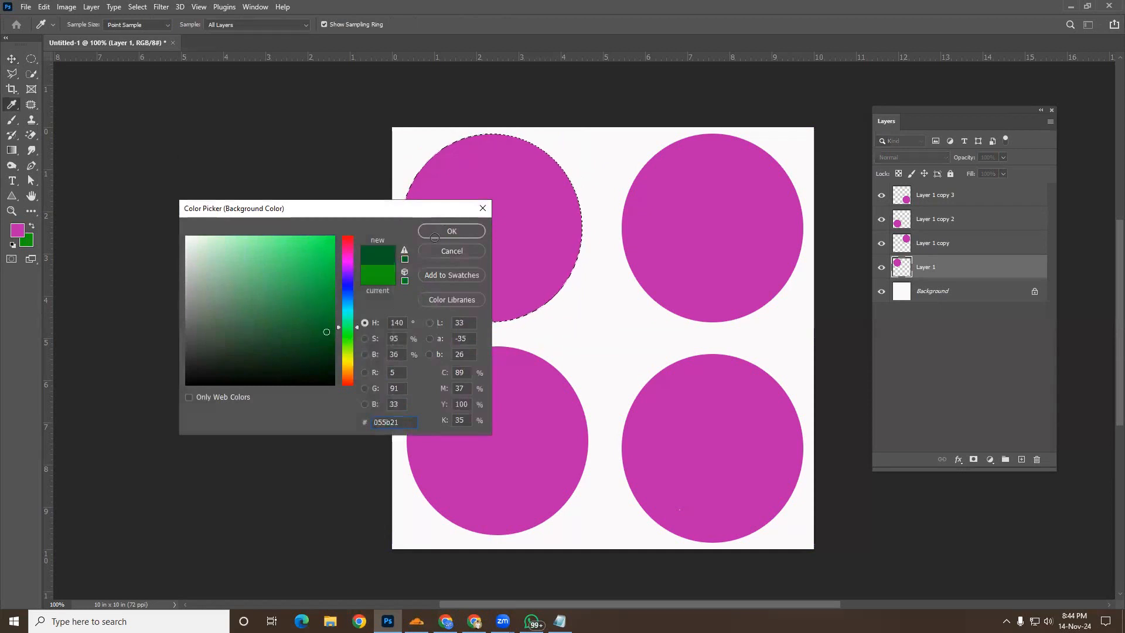
{"action": "left_click", "coordinate": [428, 232]}
{"action": "key", "text": "ctrl+BackSpace"}
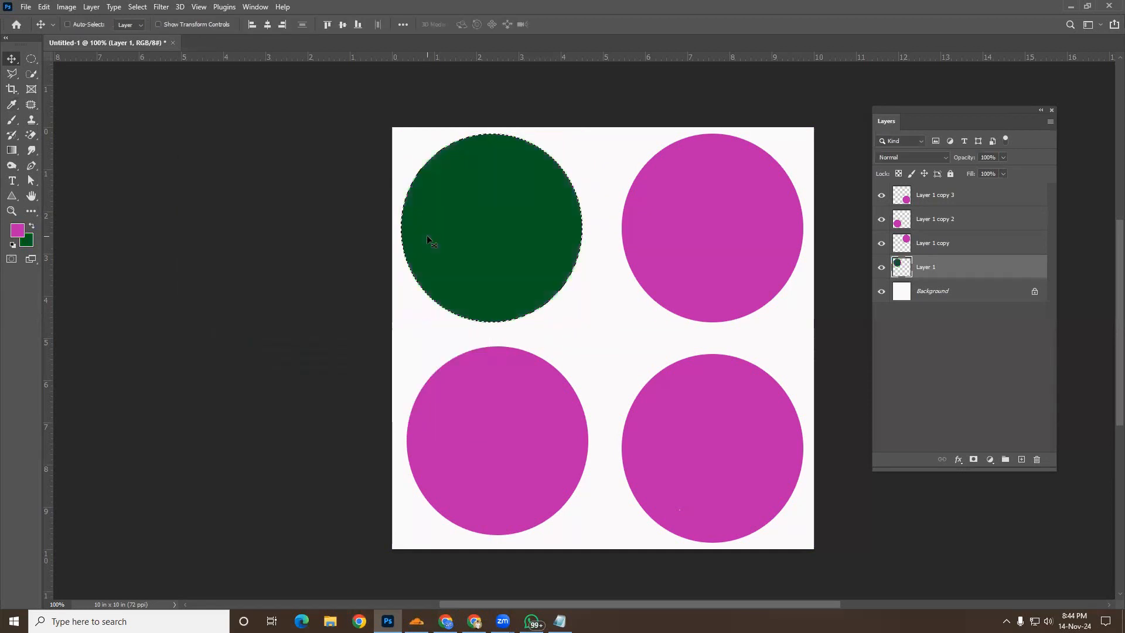
{"action": "key", "text": "ctrl+d"}
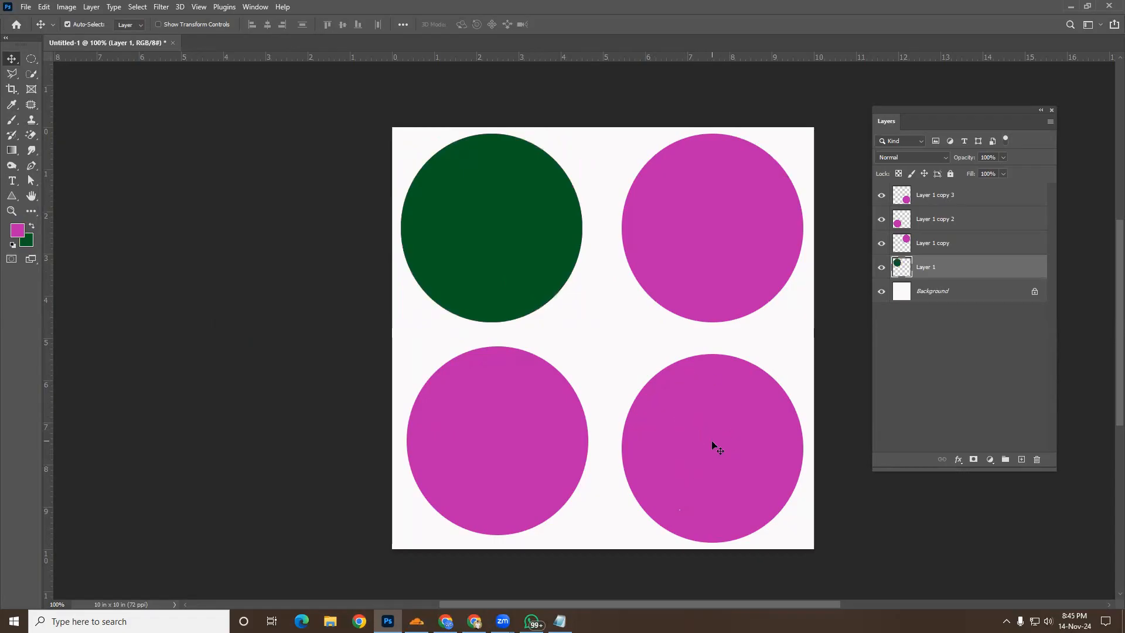
Level the lower-right circle with the lower-left one, fill its outline with blue foreground color #11b6ce, and deselect
{"action": "left_click_drag", "start_coordinate": [712, 441], "coordinate": [751, 402]}
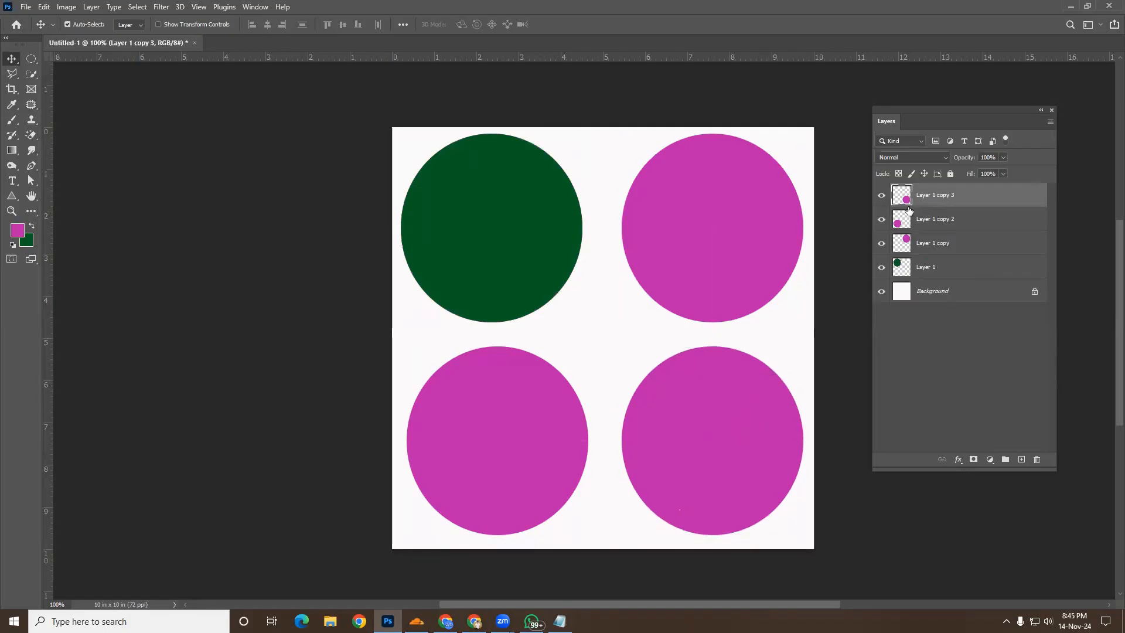
{"action": "left_click", "coordinate": [904, 200], "text": "ctrl"}
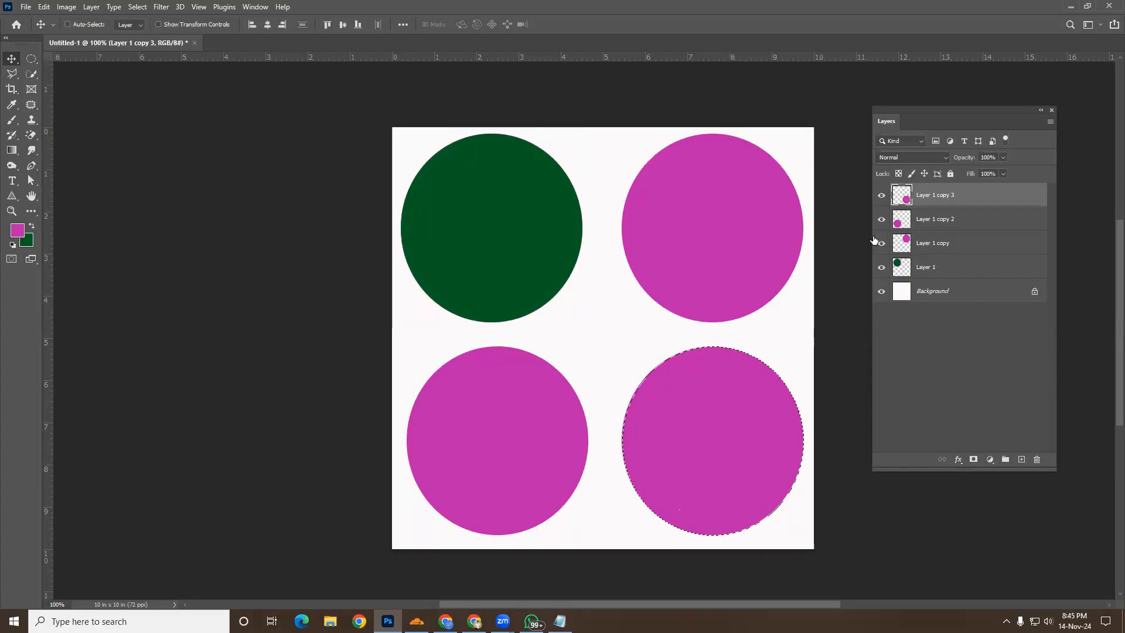
{"action": "left_click", "coordinate": [18, 232]}
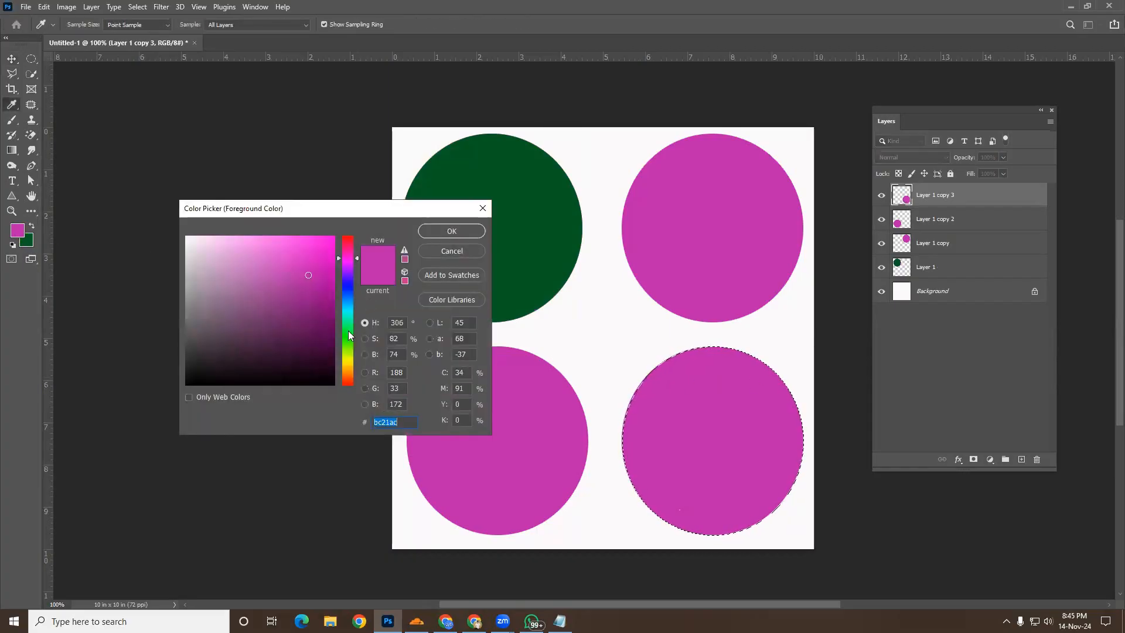
{"action": "type", "text": "11b6ce"}
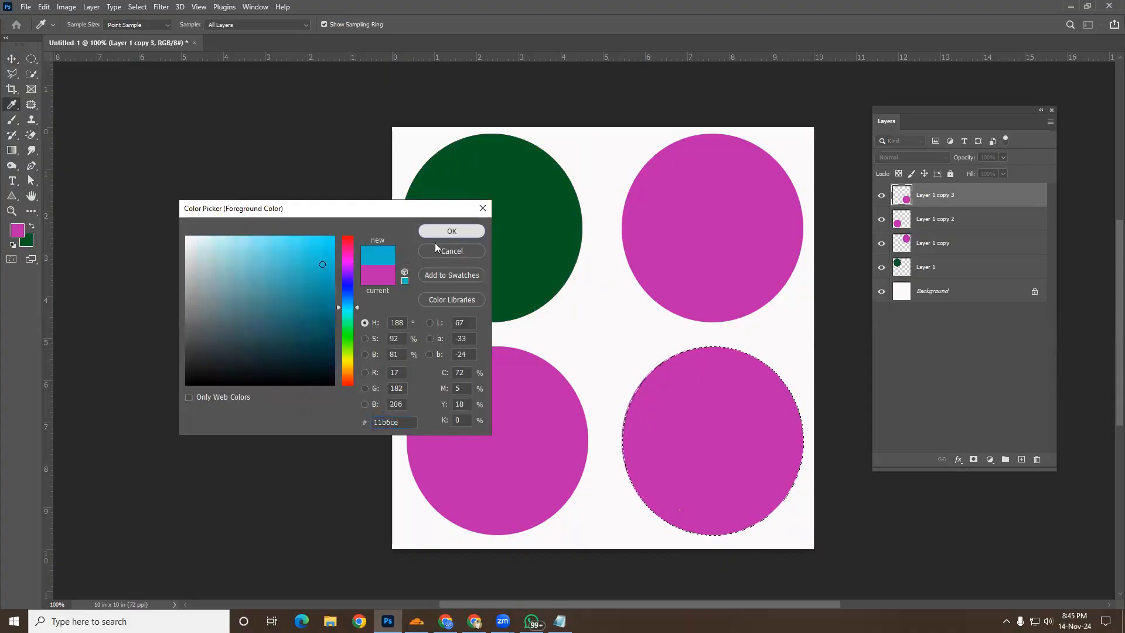
{"action": "left_click", "coordinate": [438, 234]}
{"action": "key", "text": "alt+BackSpace"}
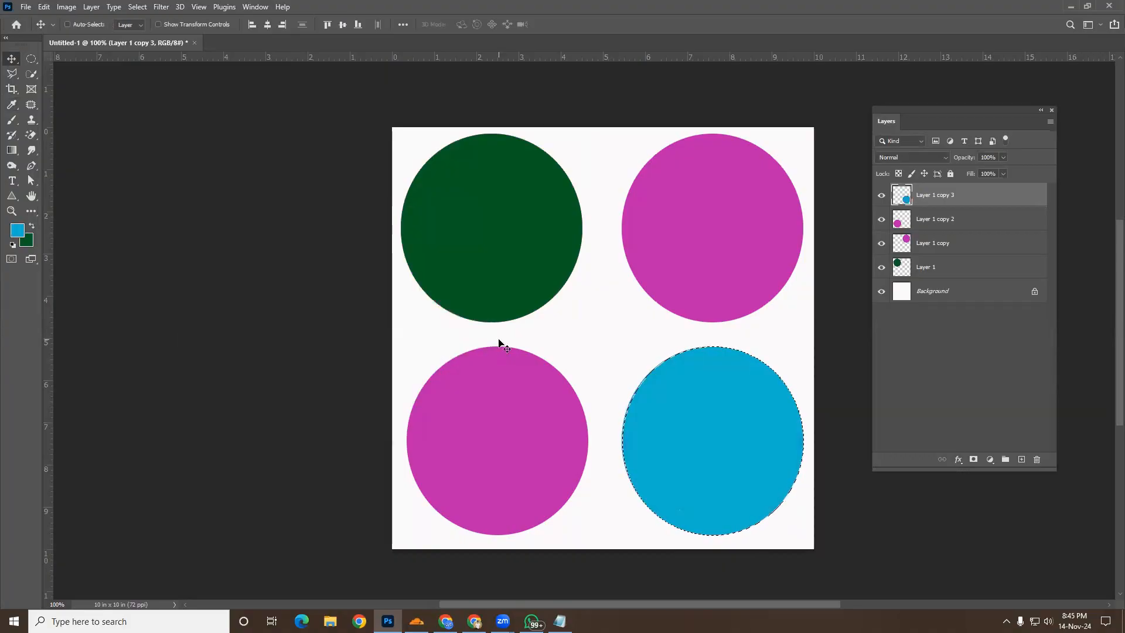
{"action": "key", "text": "ctrl+d"}
Line up the lower-left circle under the green one, fill its outline with maroon background color #5b0532, and deselect
{"action": "left_click_drag", "start_coordinate": [504, 424], "coordinate": [488, 453]}
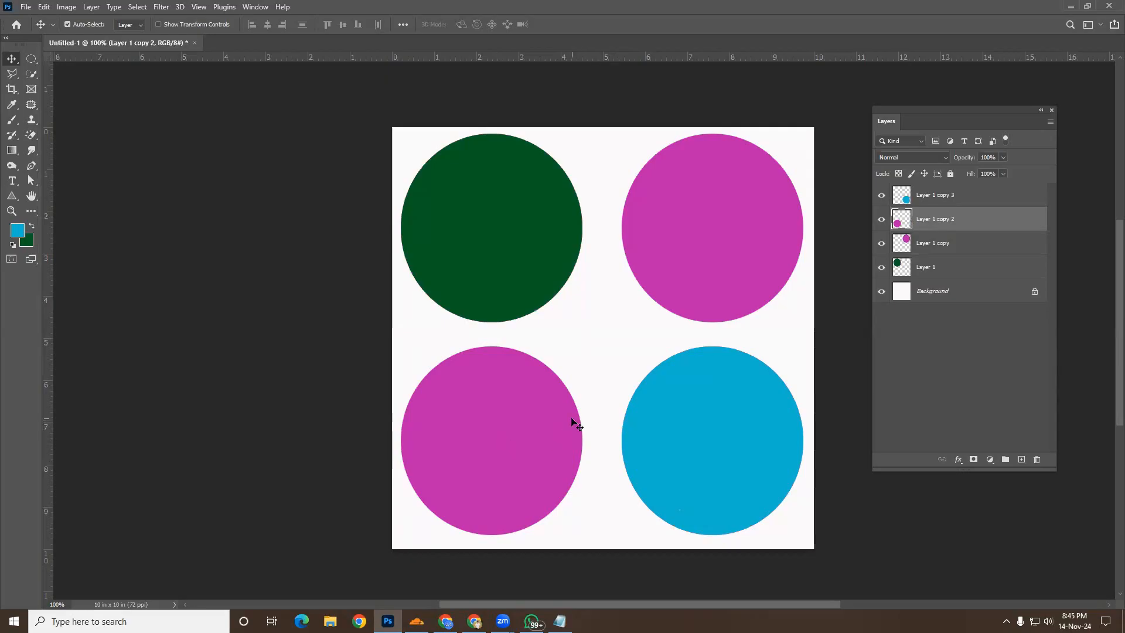
{"action": "left_click", "coordinate": [902, 219], "text": "ctrl"}
{"action": "left_click", "coordinate": [16, 234]}
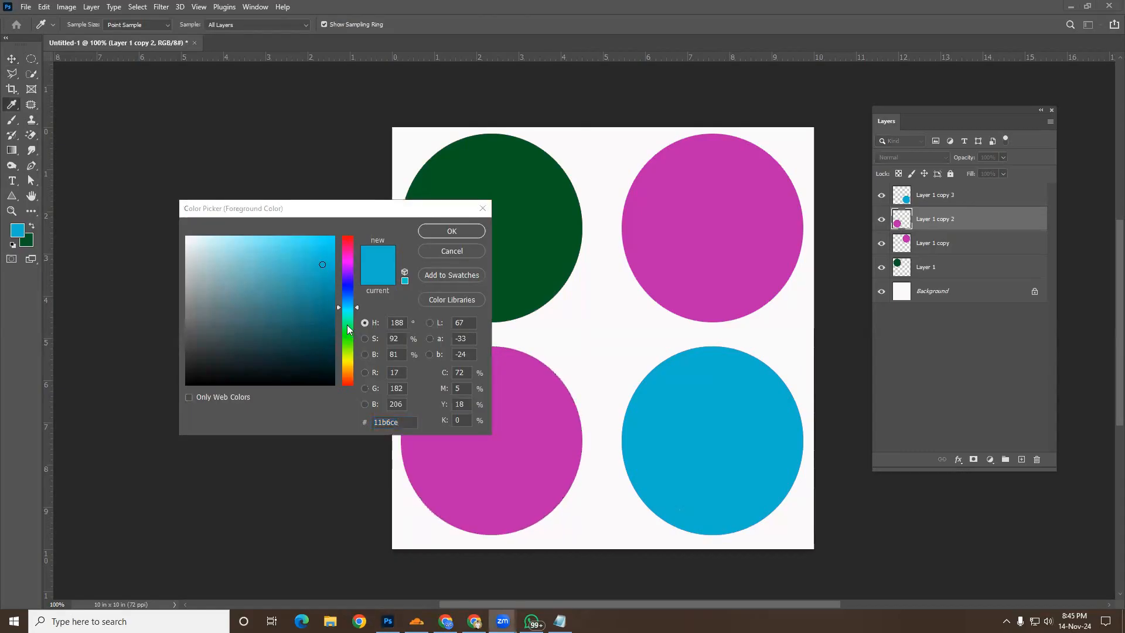
{"action": "left_click", "coordinate": [460, 234]}
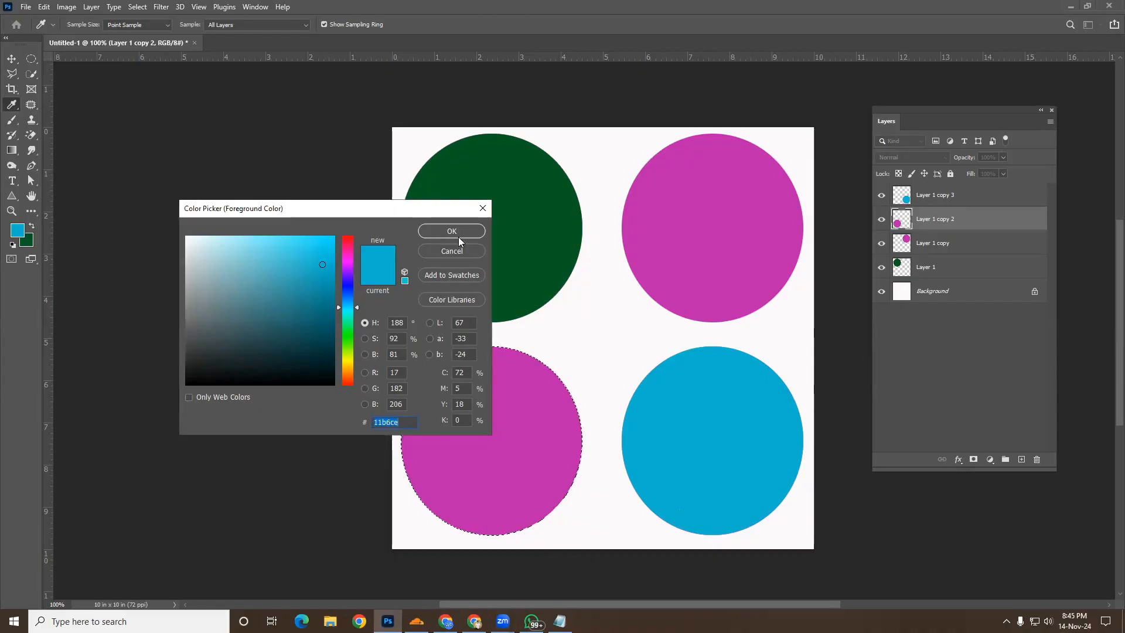
{"action": "left_click", "coordinate": [458, 237]}
{"action": "left_click", "coordinate": [27, 241]}
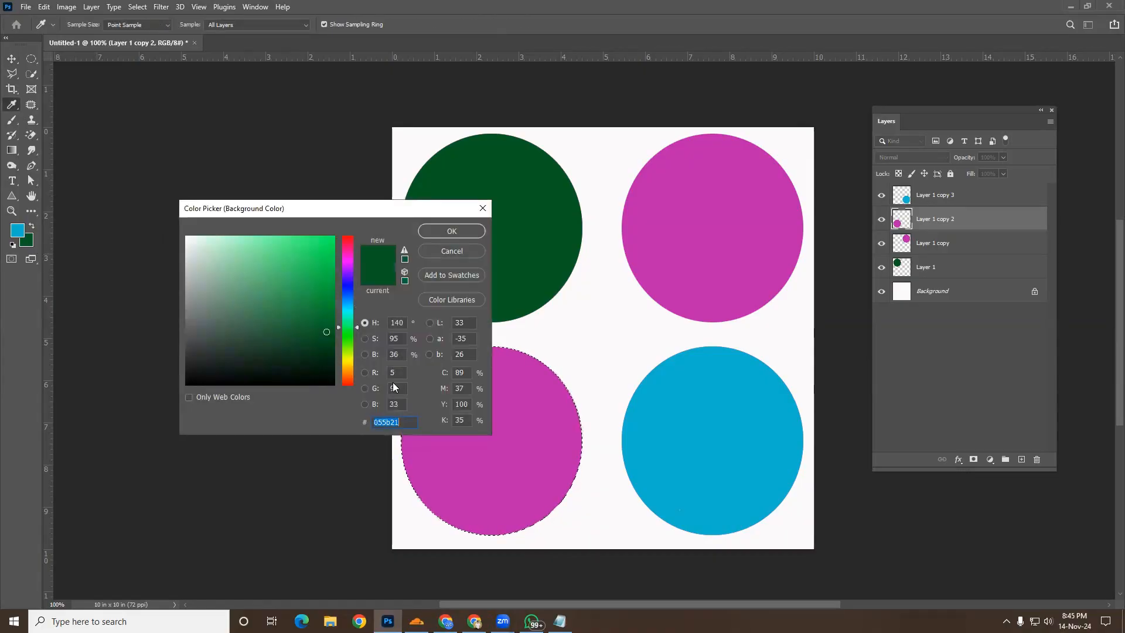
{"action": "left_click", "coordinate": [347, 249]}
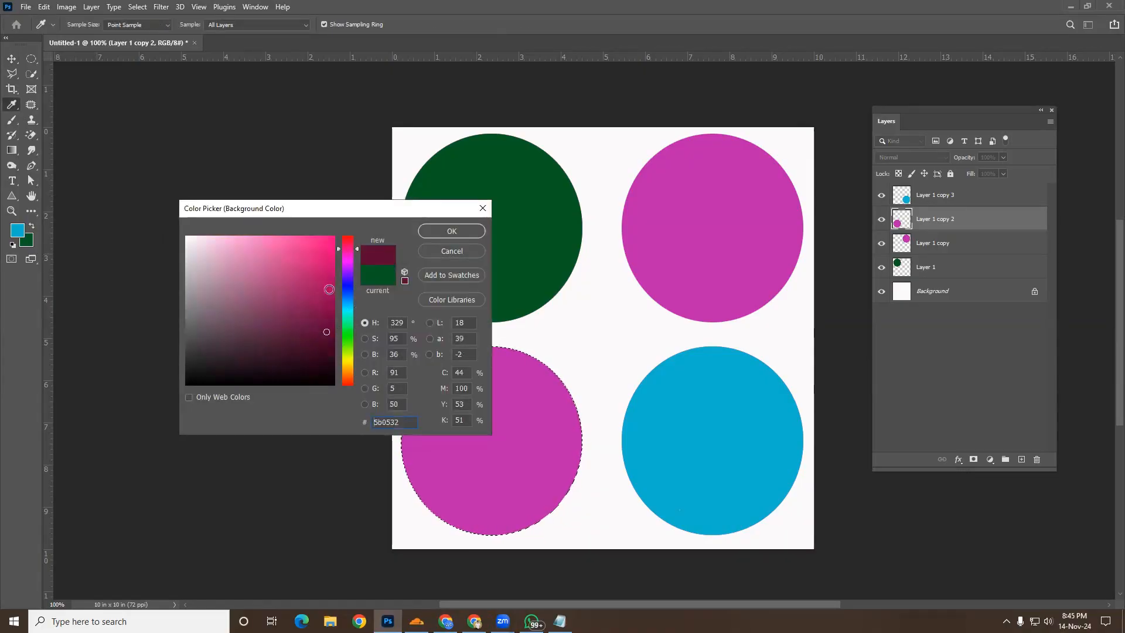
{"action": "left_click", "coordinate": [444, 230]}
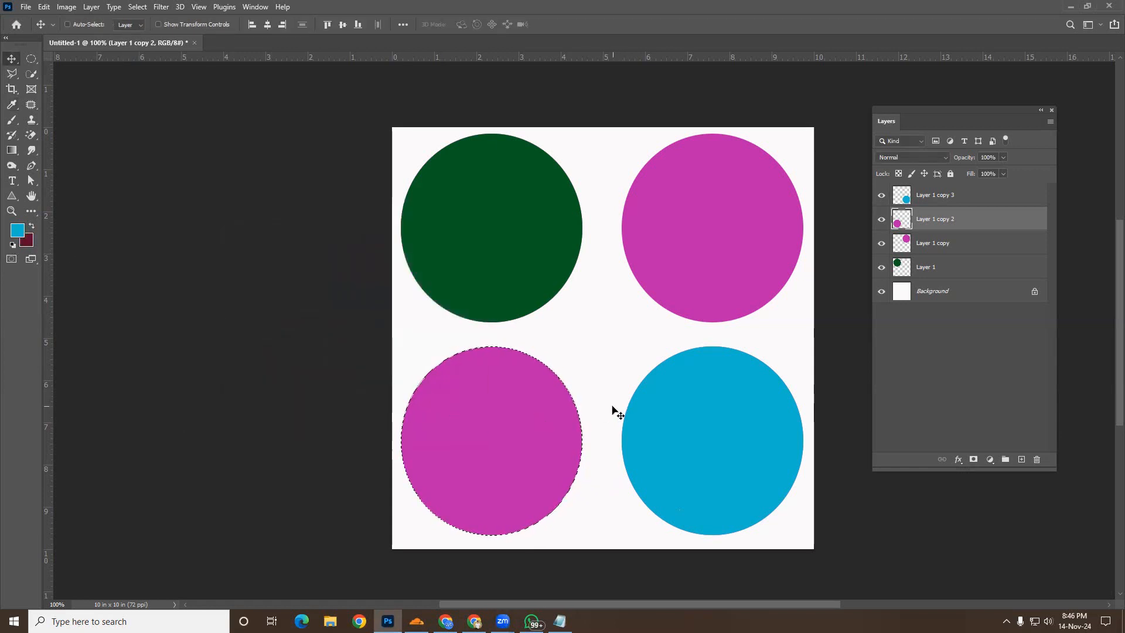
{"action": "key", "text": "ctrl"}
{"action": "key", "text": "ctrl+BackSpace"}
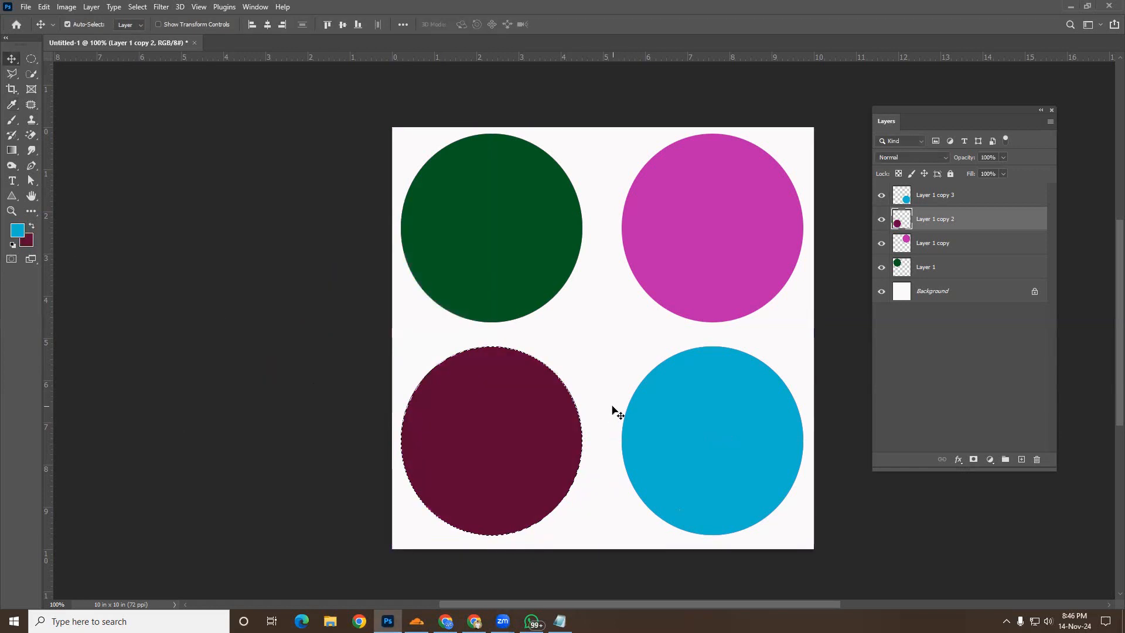
{"action": "key", "text": "ctrl+d"}
Move all four circles toward the canvas center so they overlap one another
{"action": "left_click", "coordinate": [519, 284]}
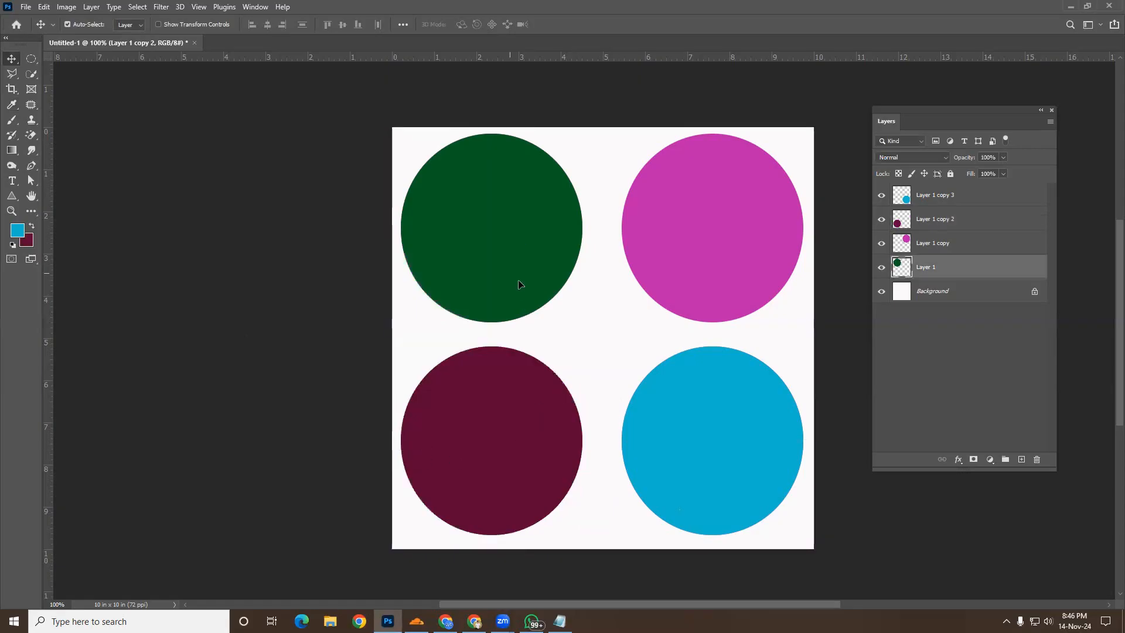
{"action": "left_click_drag", "start_coordinate": [519, 284], "coordinate": [571, 324]}
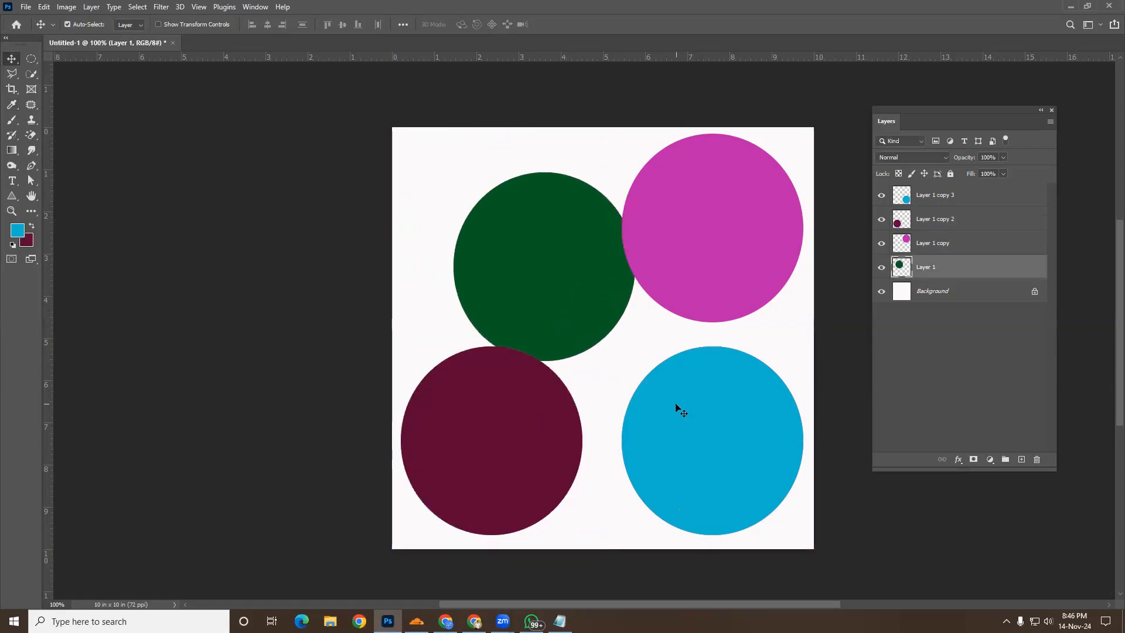
{"action": "left_click_drag", "start_coordinate": [680, 410], "coordinate": [624, 361]}
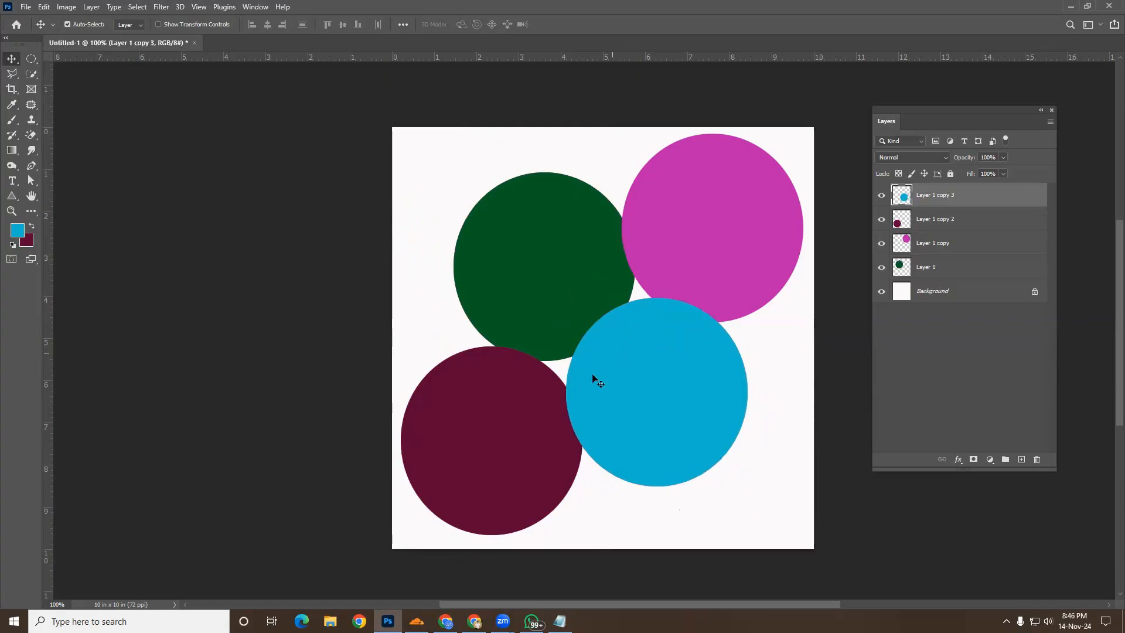
{"action": "left_click_drag", "start_coordinate": [533, 429], "coordinate": [559, 399]}
{"action": "left_click_drag", "start_coordinate": [662, 266], "coordinate": [639, 293]}
{"action": "left_click", "coordinate": [756, 511]}
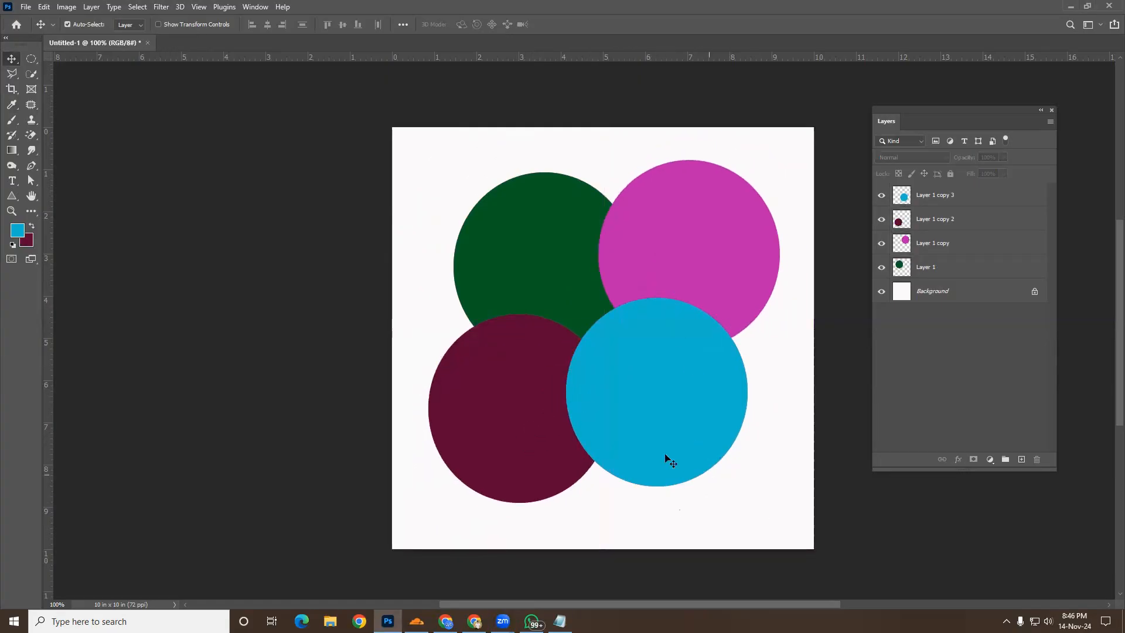
Delete the blue, maroon and green circles, keeping only the magenta circle
{"action": "left_click", "coordinate": [647, 404]}
{"action": "key", "text": "Delete"}
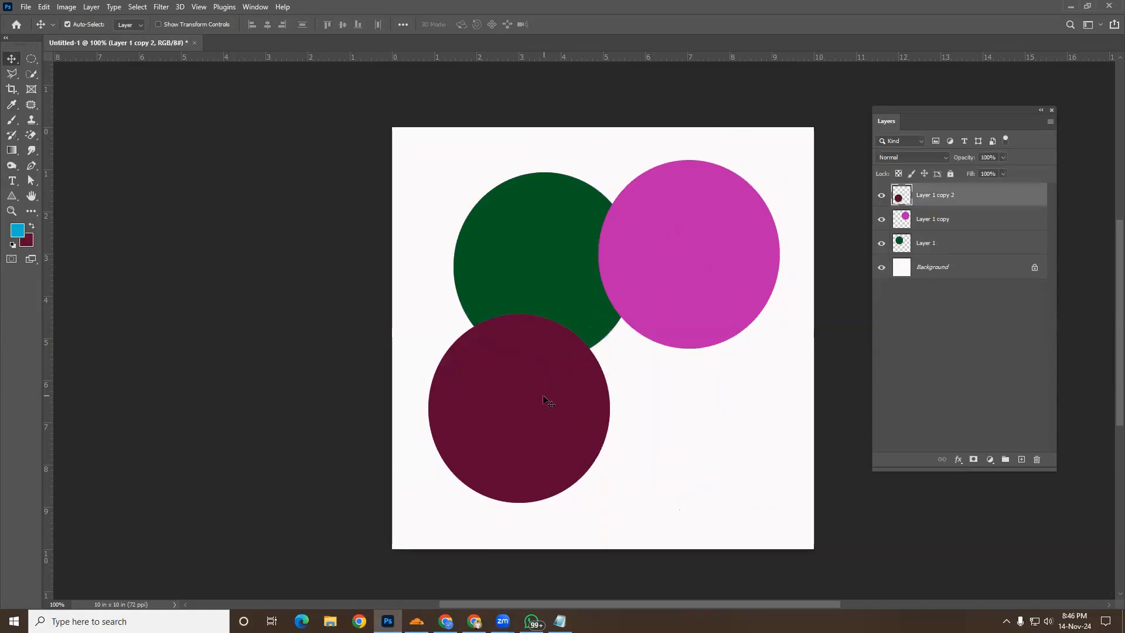
{"action": "key", "text": "Delete"}
{"action": "left_click", "coordinate": [540, 334]}
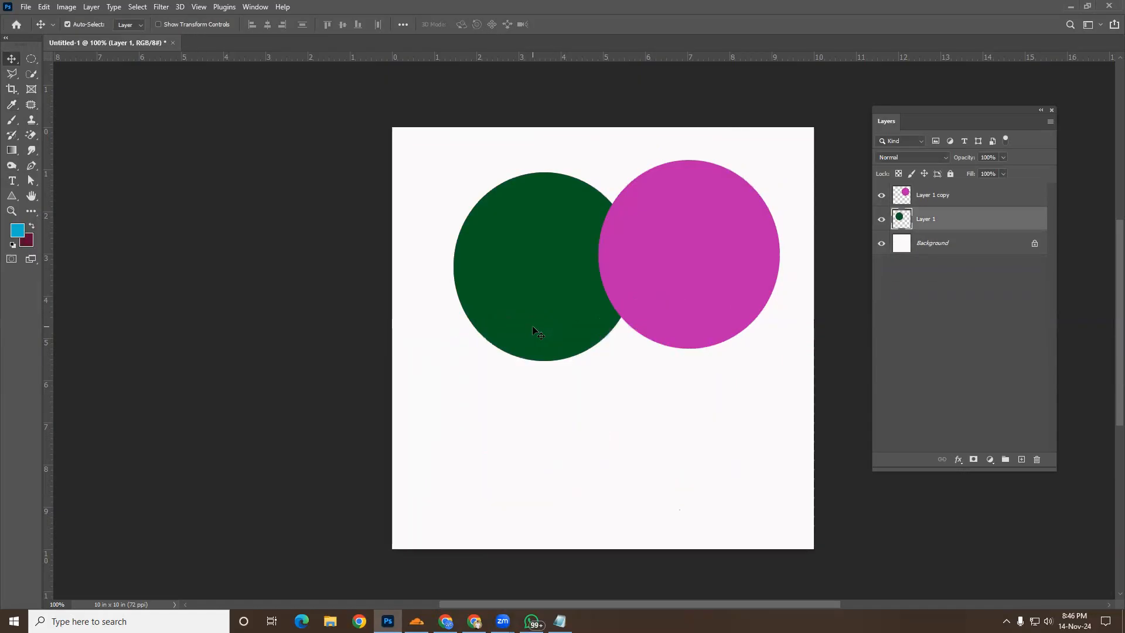
{"action": "key", "text": "Delete"}
Reposition the magenta circle slightly above the middle of the canvas
{"action": "left_click_drag", "start_coordinate": [697, 260], "coordinate": [479, 418]}
{"action": "key", "text": "ctrl+z"}
{"action": "left_click_drag", "start_coordinate": [628, 332], "coordinate": [615, 315]}
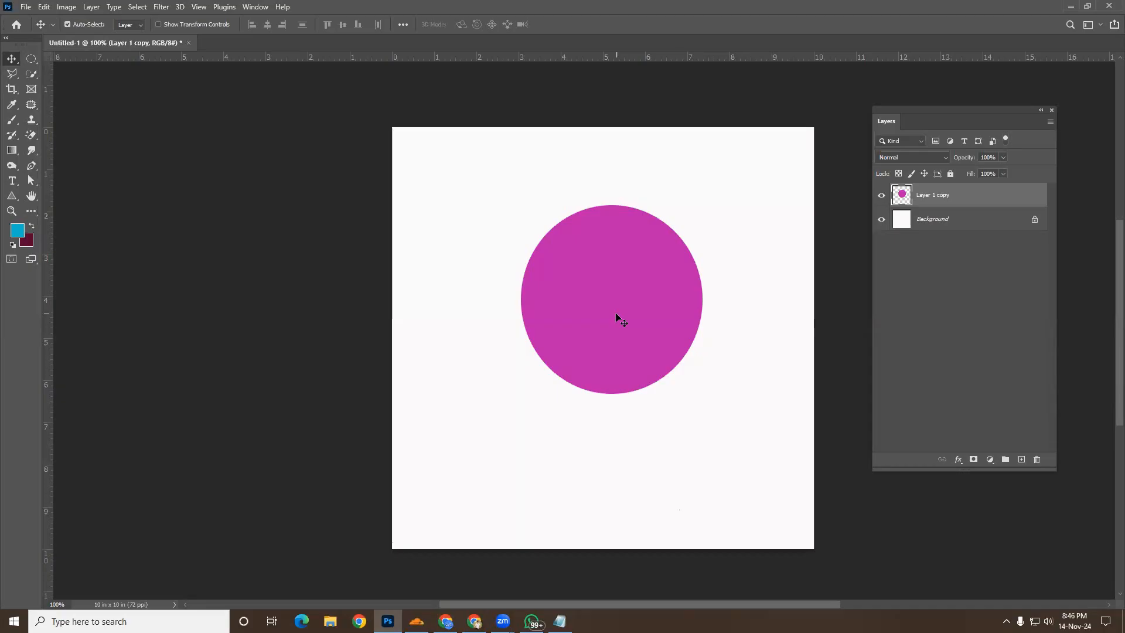
Switch to Notepad and add the line "Copy = Ctrl + J" below the undo and redo notes
{"action": "left_click", "coordinate": [559, 621]}
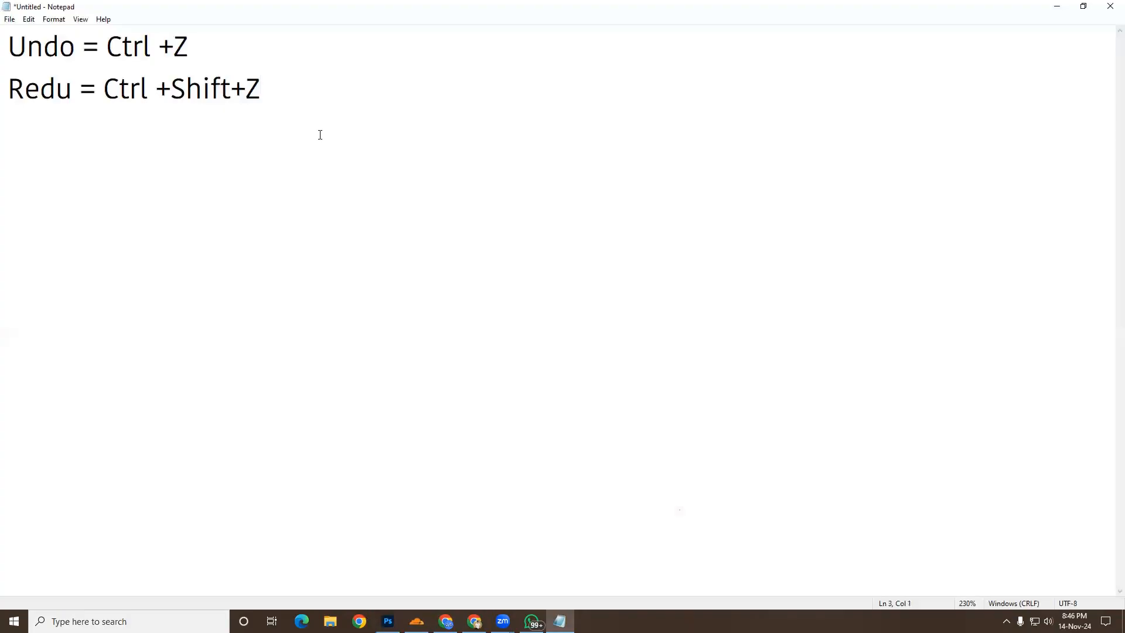
{"action": "type", "text": "Copy ="}
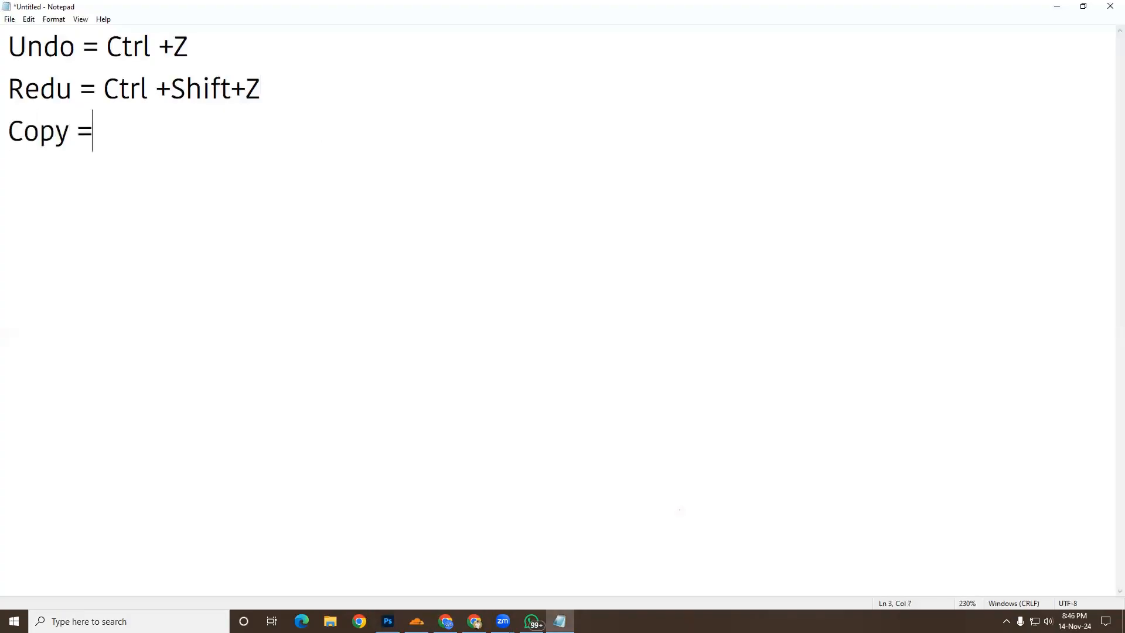
{"action": "type", "text": " Ctrl + J"}
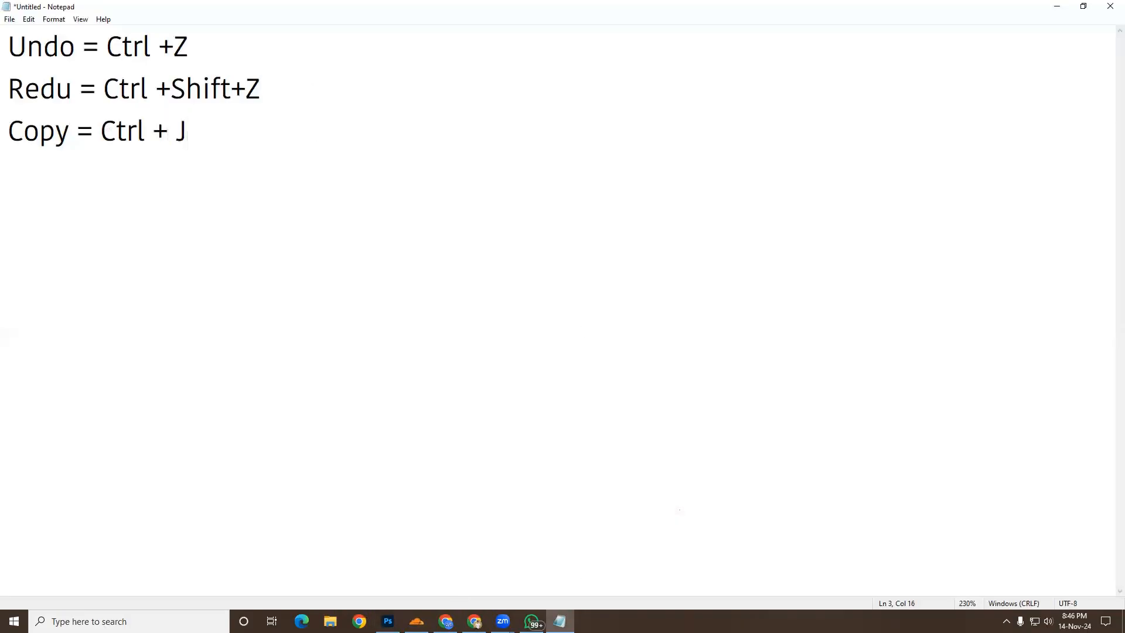
Switch back to Photoshop, duplicate the magenta circle's layer, and move the copy below the original
{"action": "left_click", "coordinate": [388, 621]}
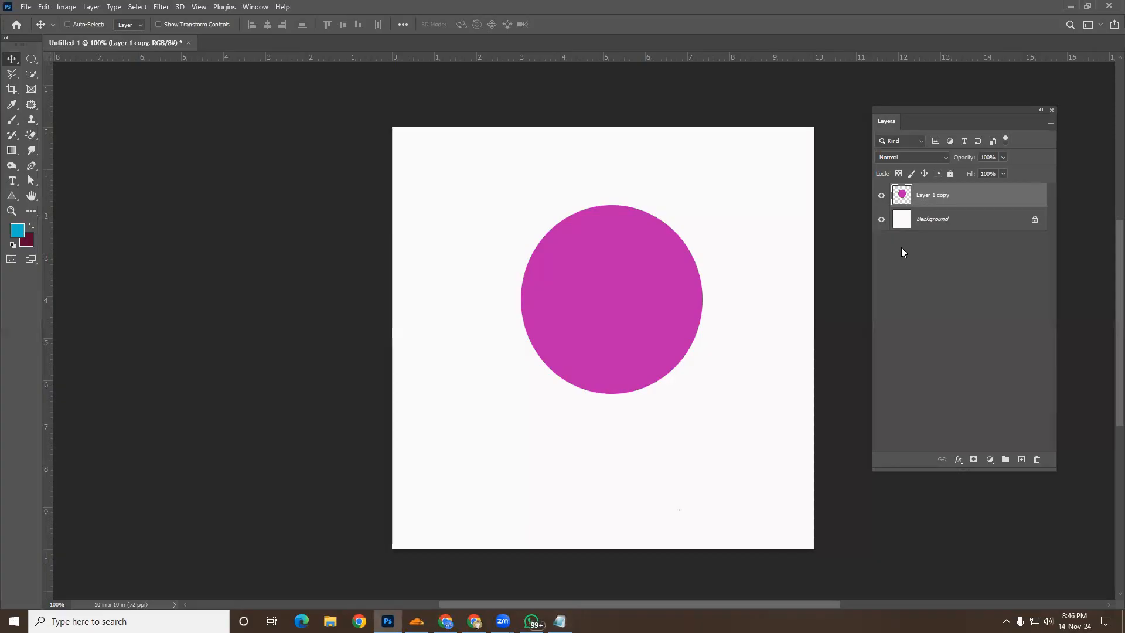
{"action": "key", "text": "ctrl+j"}
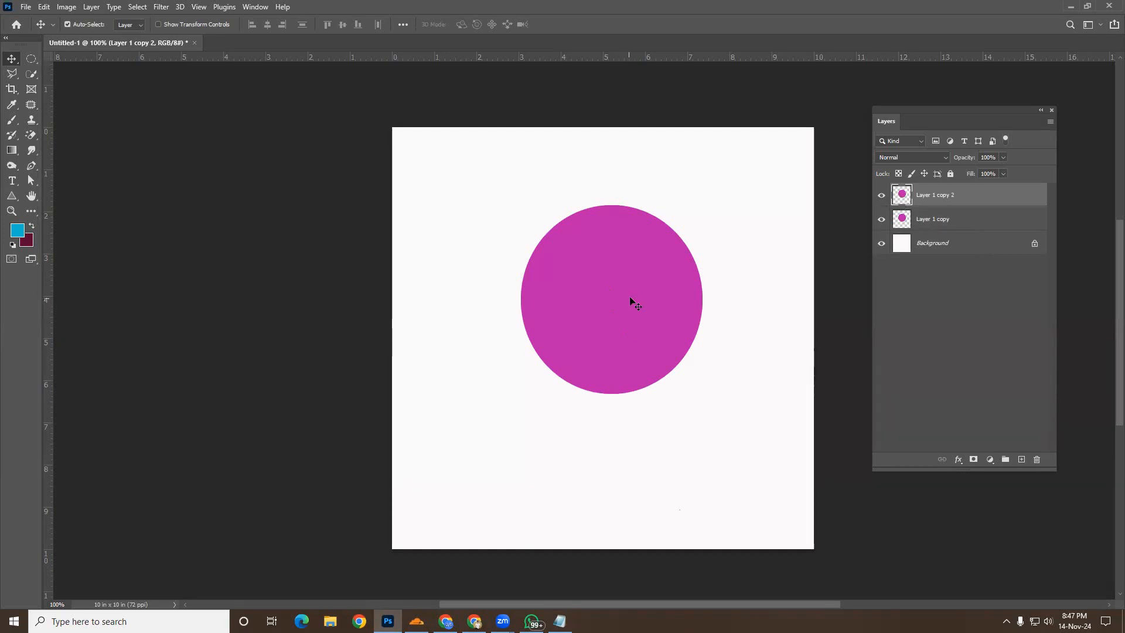
{"action": "left_click_drag", "start_coordinate": [634, 321], "coordinate": [631, 467]}
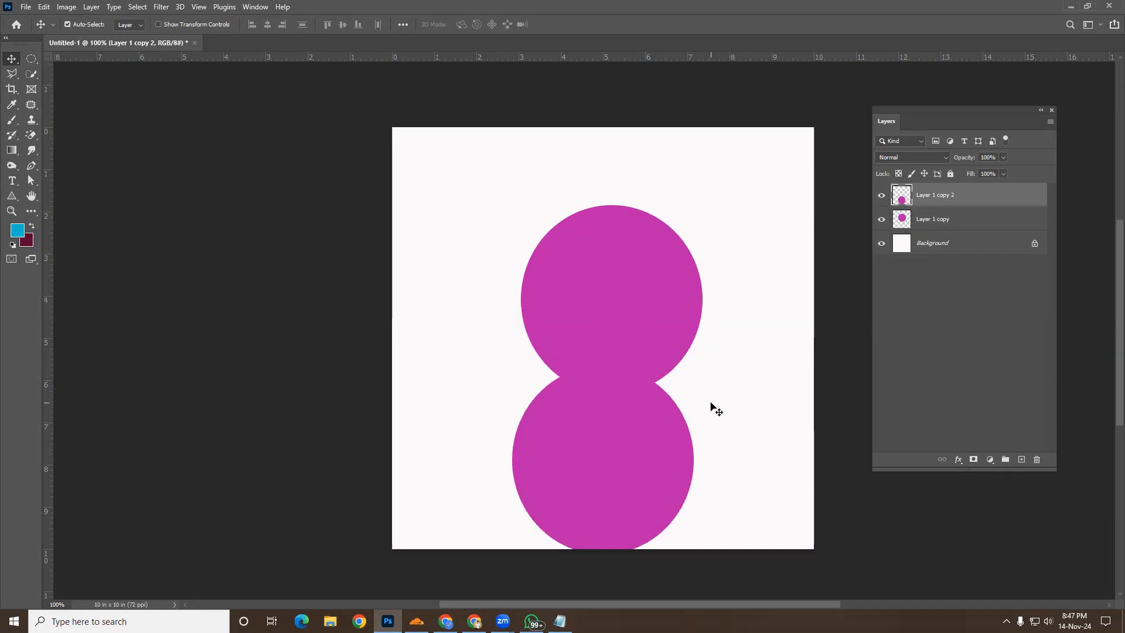
Move the original magenta circle up near the canvas top and delete the lower copy
{"action": "key", "text": "Delete"}
{"action": "left_click_drag", "start_coordinate": [620, 267], "coordinate": [631, 454]}
{"action": "key", "text": "ctrl+z"}
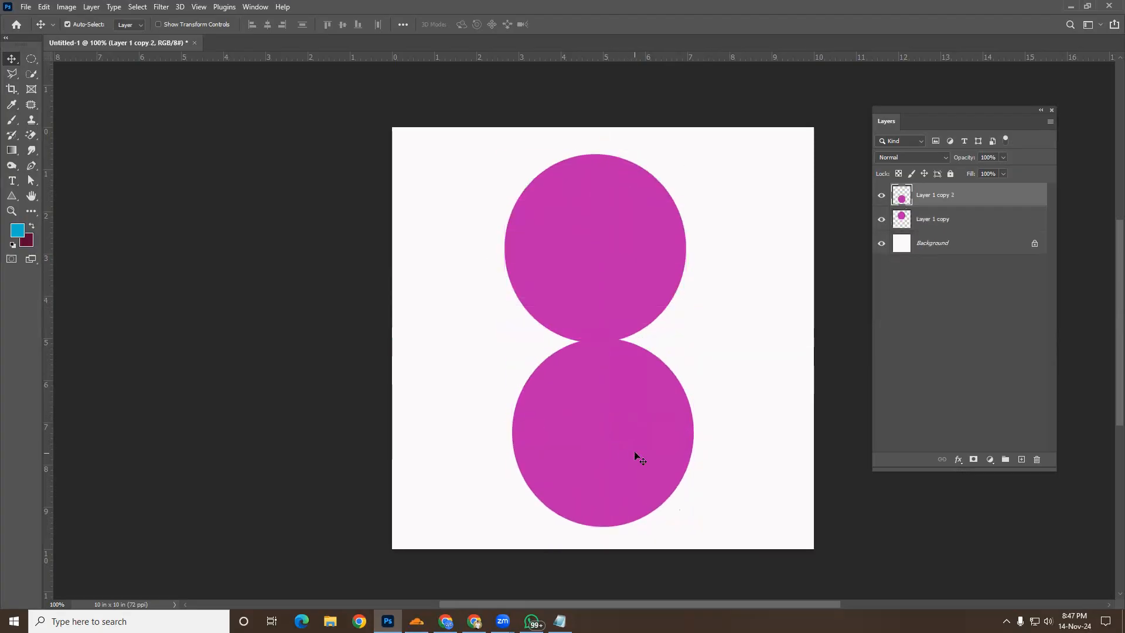
{"action": "key", "text": "Delete"}
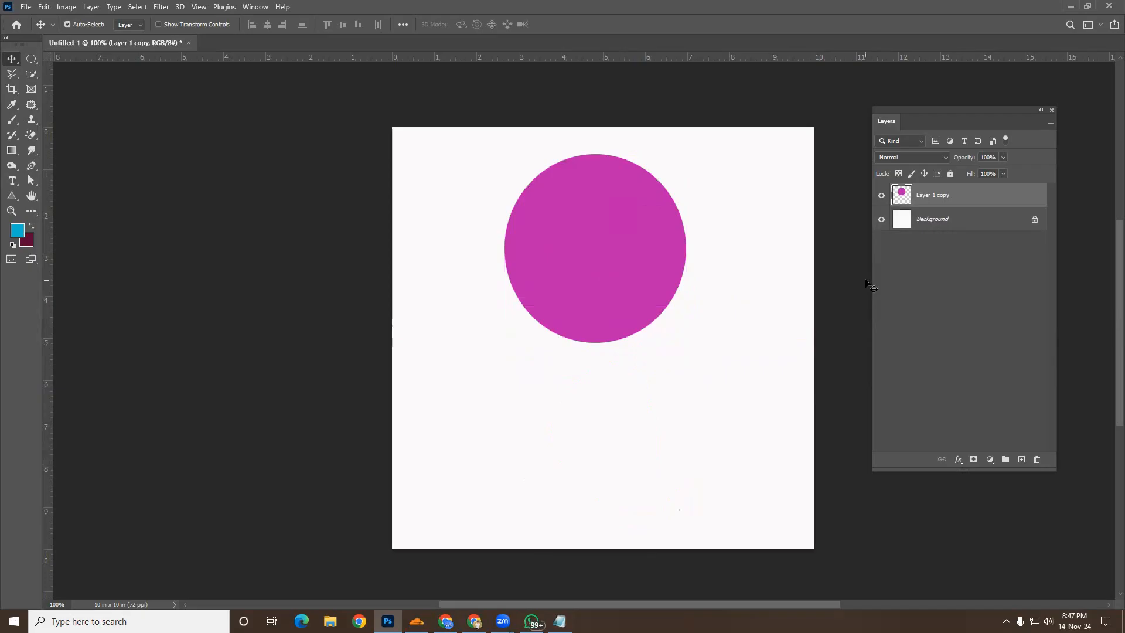
Duplicate the magenta circle below the original, fill the copy's outline with the blue foreground color, and deselect
{"action": "key", "text": "ctrl+j"}
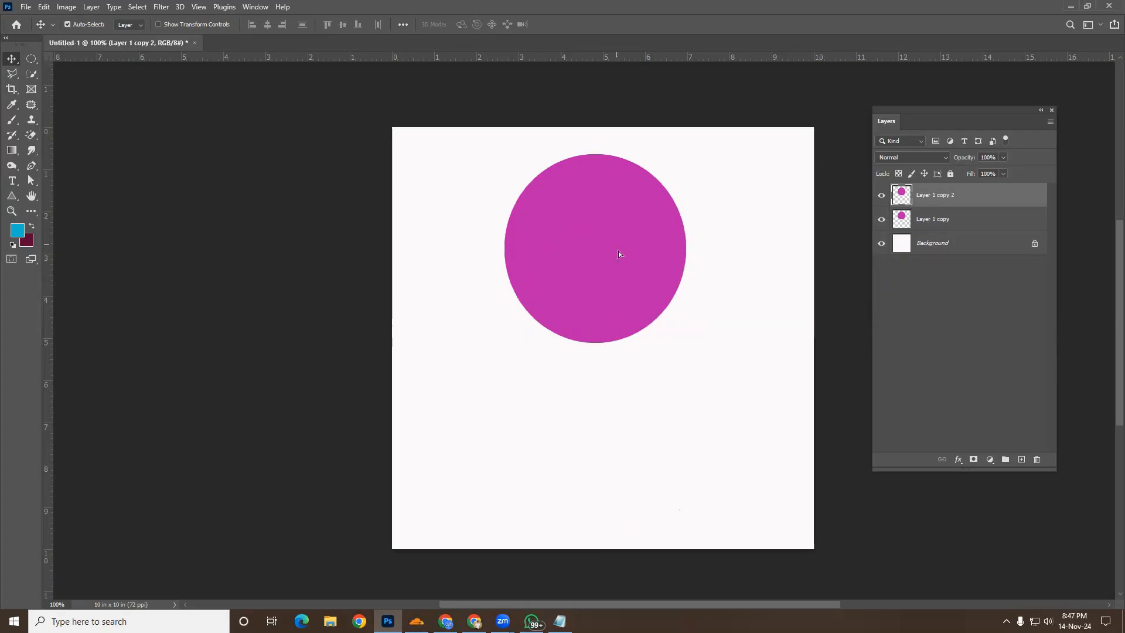
{"action": "left_click_drag", "start_coordinate": [619, 253], "coordinate": [652, 424]}
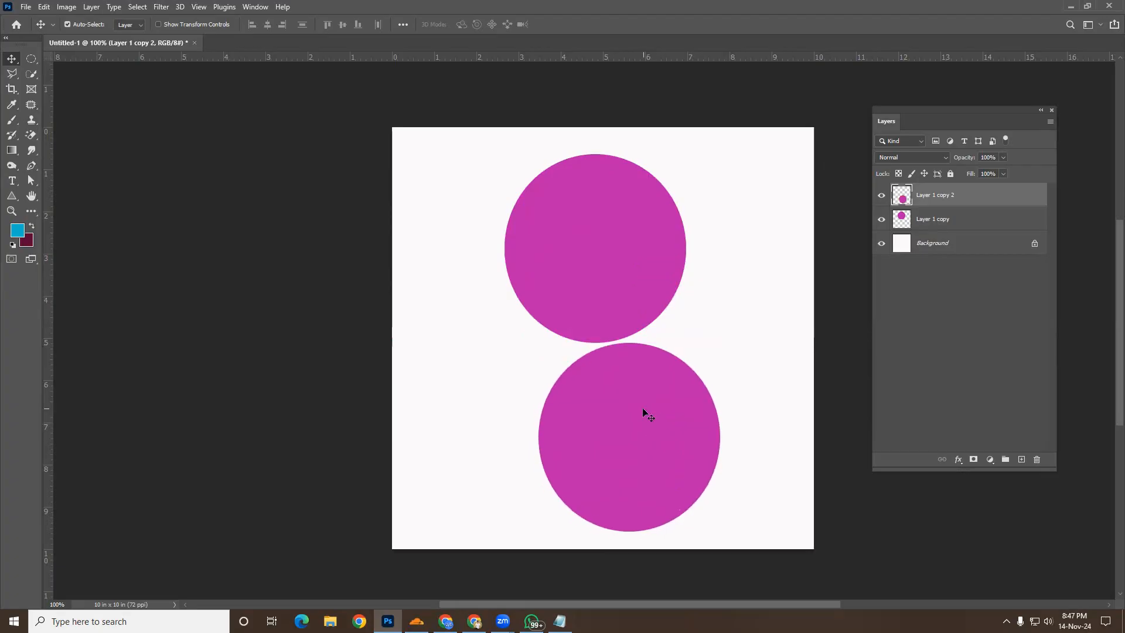
{"action": "left_click", "coordinate": [902, 201], "text": "ctrl"}
{"action": "key", "text": "alt+BackSpace"}
{"action": "key", "text": "ctrl+d"}
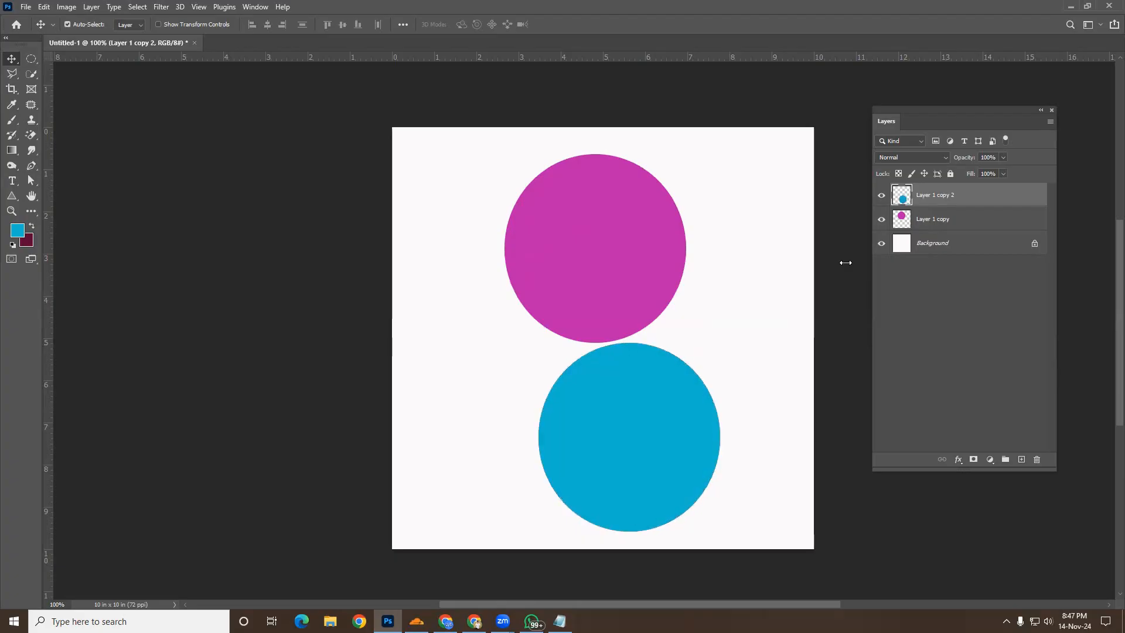
Move the blue circle up to overlap the magenta one and scale it to about 84.5% using temporarily shown transform controls
{"action": "left_click_drag", "start_coordinate": [690, 433], "coordinate": [639, 405]}
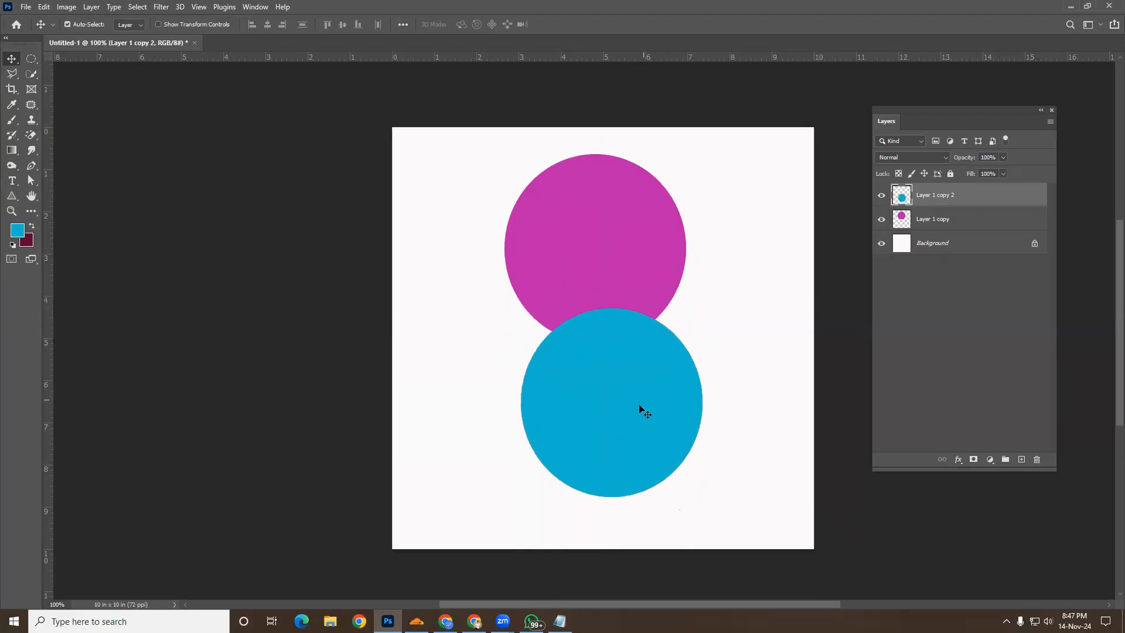
{"action": "left_click", "coordinate": [158, 25]}
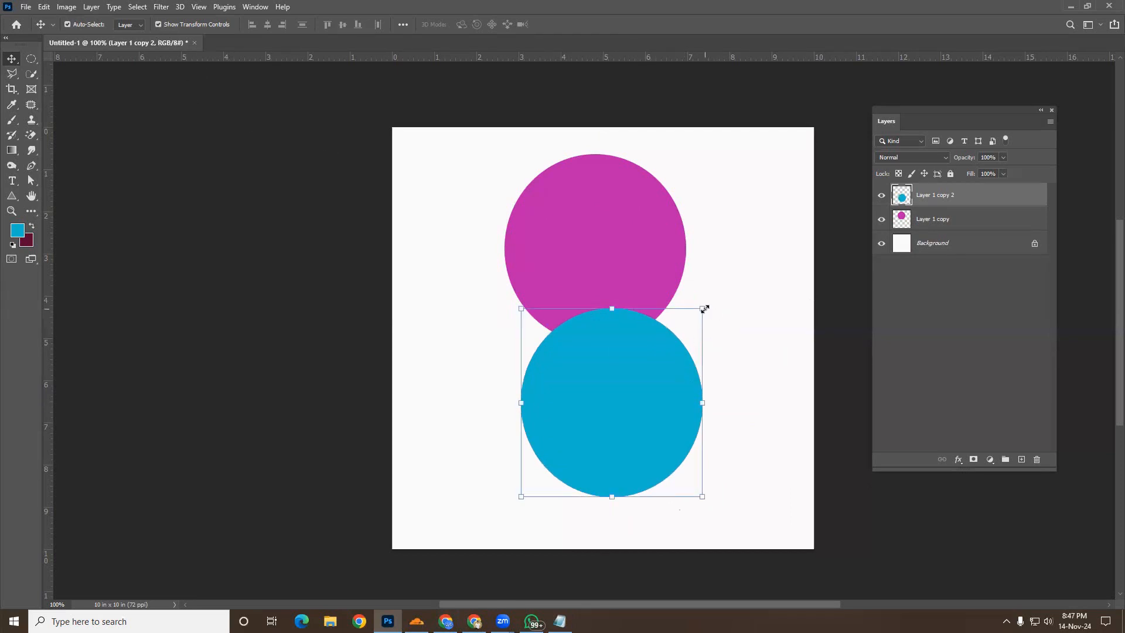
{"action": "left_click_drag", "start_coordinate": [704, 308], "coordinate": [688, 322]}
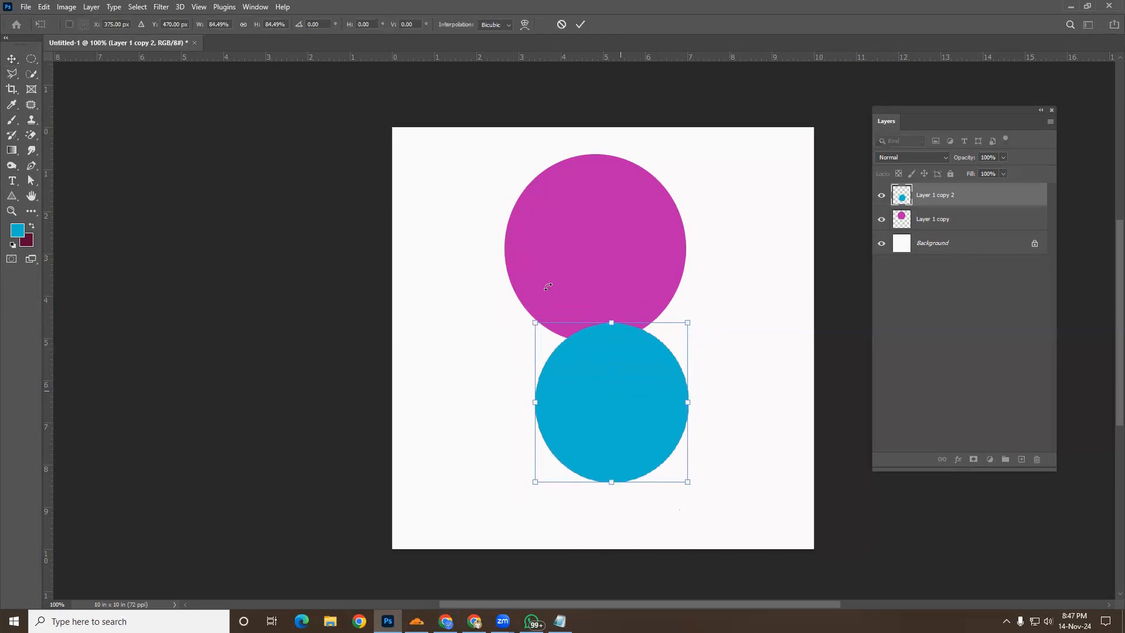
{"action": "left_click", "coordinate": [17, 58]}
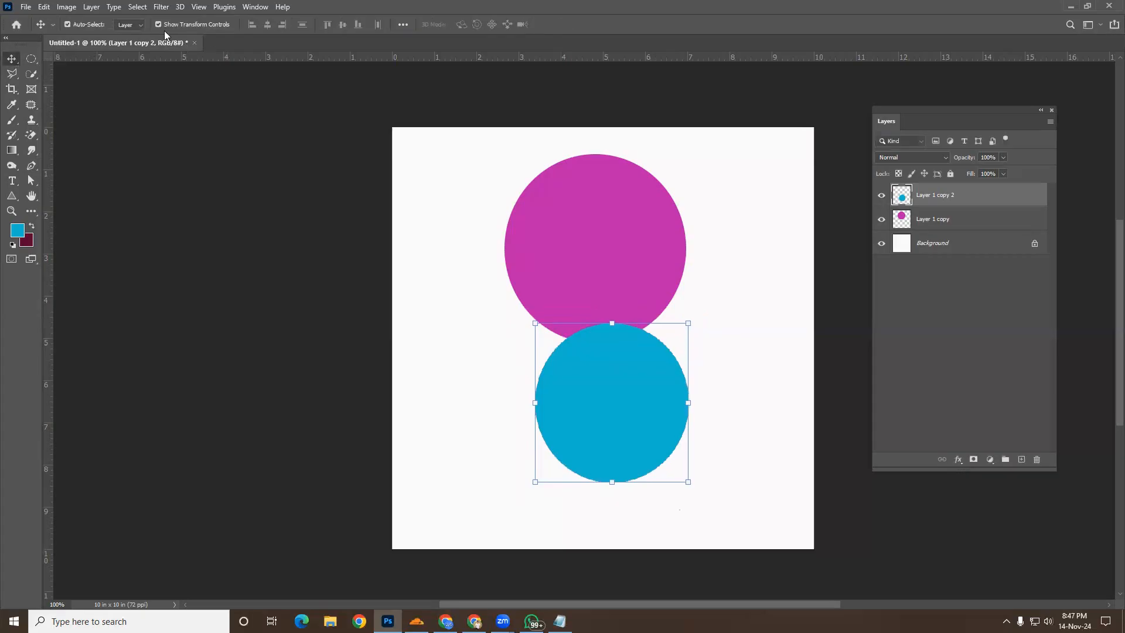
{"action": "left_click", "coordinate": [158, 24]}
Center the smaller blue circle on the magenta circle, and move it back out to the magenta circle's lower right
{"action": "left_click_drag", "start_coordinate": [594, 355], "coordinate": [581, 233]}
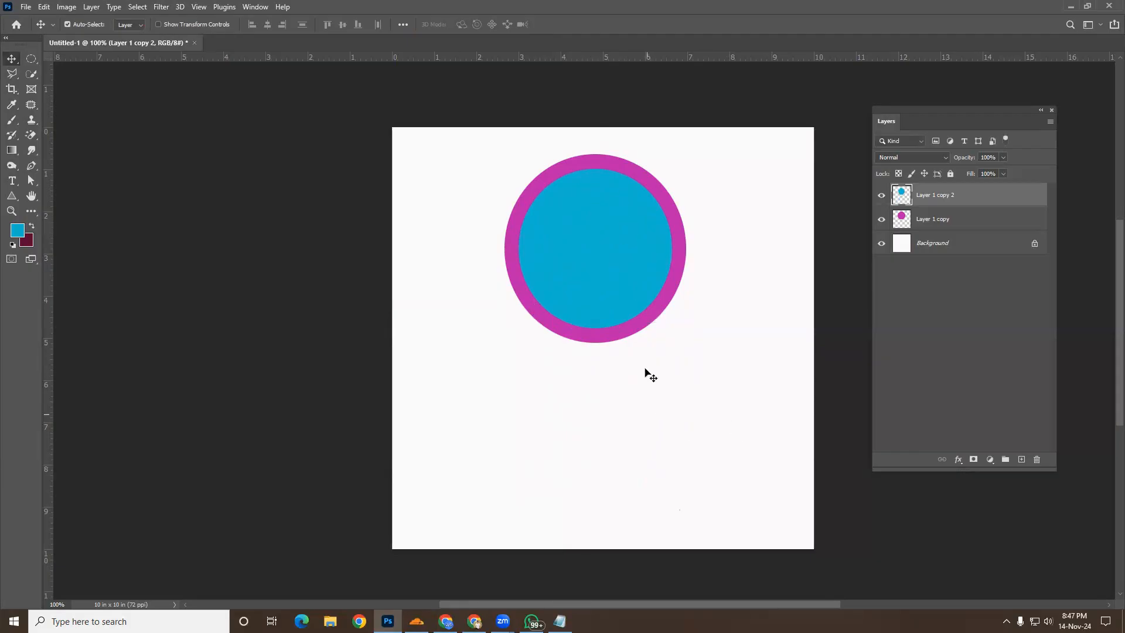
{"action": "left_click_drag", "start_coordinate": [642, 251], "coordinate": [636, 411]}
{"action": "left_click_drag", "start_coordinate": [642, 420], "coordinate": [658, 386]}
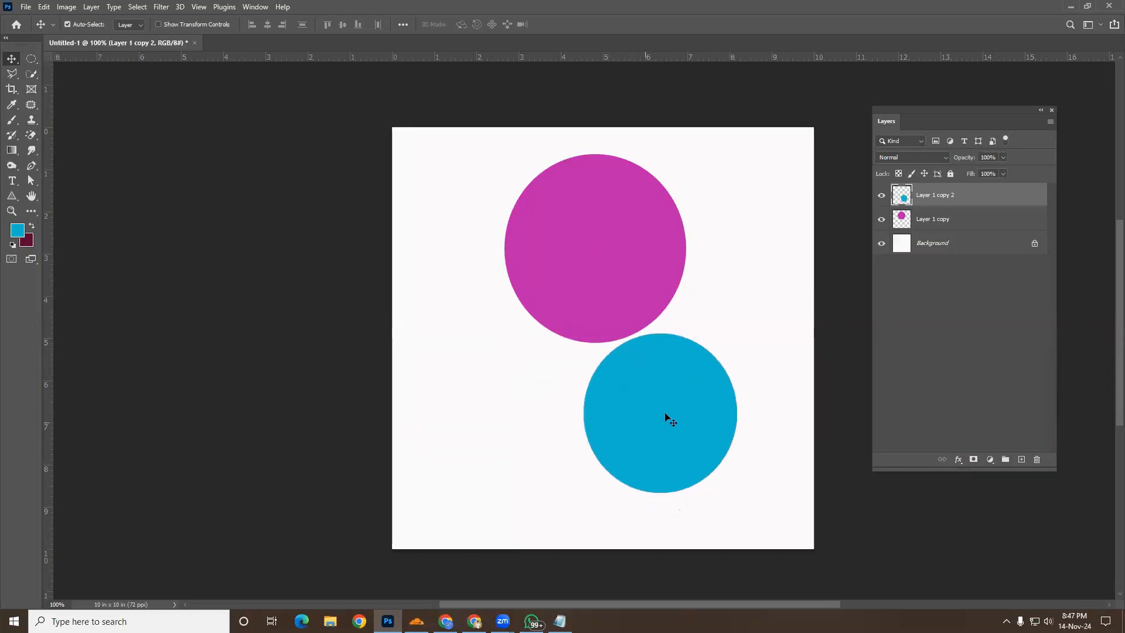
Bring both circles to mid-canvas so the blue one overlaps the magenta circle's right edge
{"action": "left_click_drag", "start_coordinate": [639, 439], "coordinate": [632, 348]}
{"action": "left_click_drag", "start_coordinate": [511, 212], "coordinate": [558, 237]}
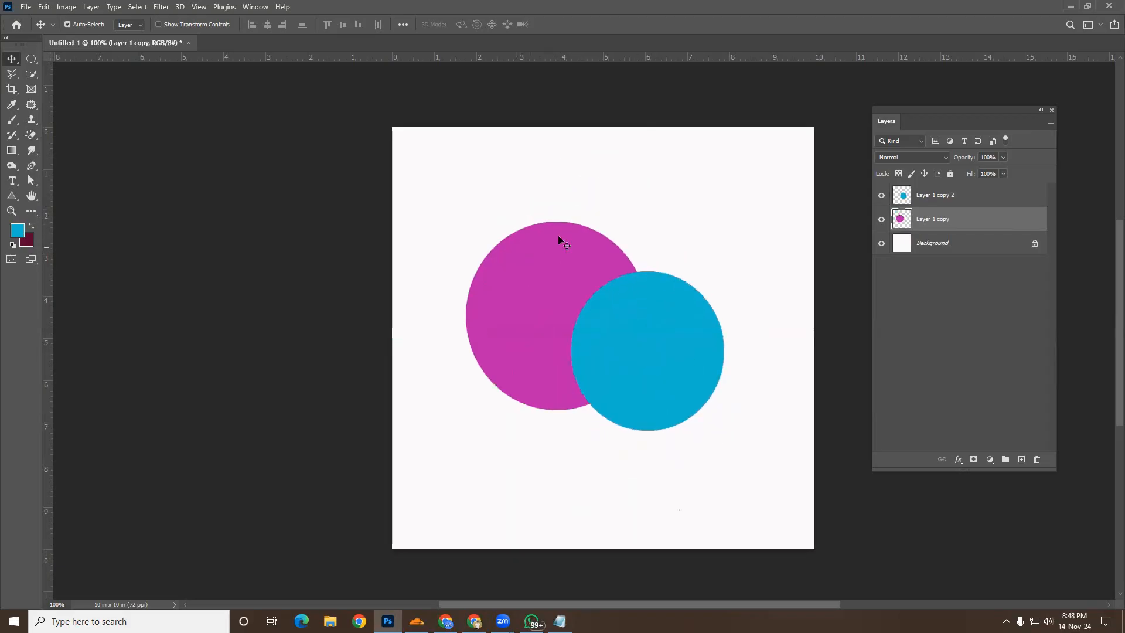
{"action": "left_click_drag", "start_coordinate": [578, 323], "coordinate": [560, 320]}
{"action": "left_click_drag", "start_coordinate": [561, 321], "coordinate": [605, 359]}
{"action": "left_click", "coordinate": [580, 338]}
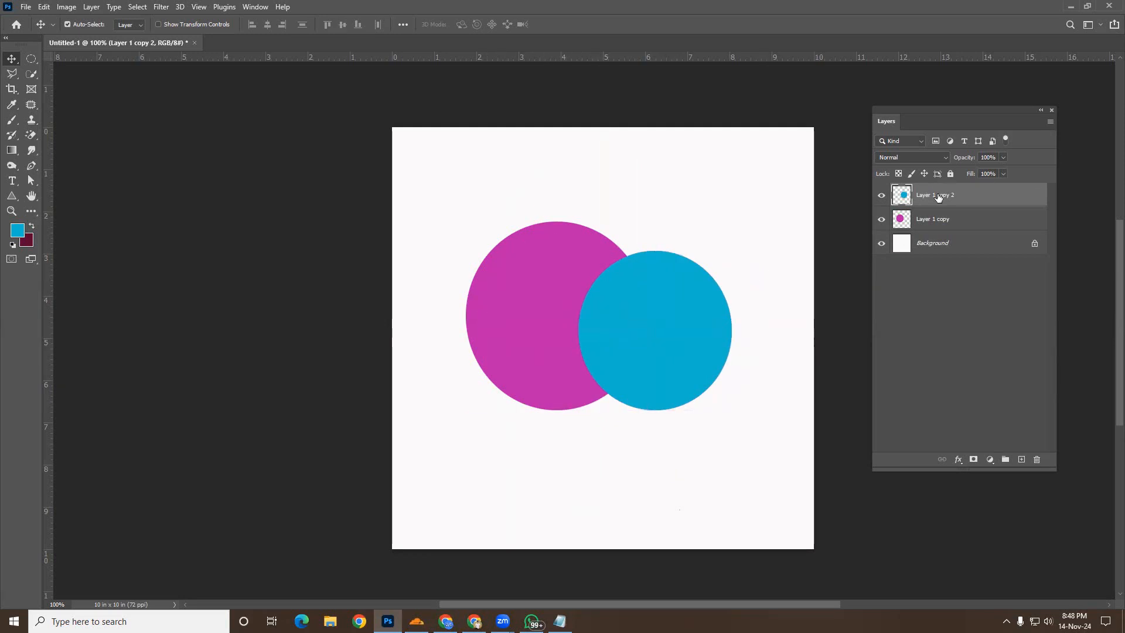
Place the blue circle's layer below the magenta one, shift the circle slightly right, and return its layer to the top
{"action": "left_click_drag", "start_coordinate": [938, 198], "coordinate": [944, 231]}
{"action": "mouse_move", "coordinate": [701, 326]}
{"action": "left_mouse_down"}
{"action": "mouse_move", "coordinate": [637, 331]}
{"action": "mouse_move", "coordinate": [715, 334]}
{"action": "left_mouse_up"}
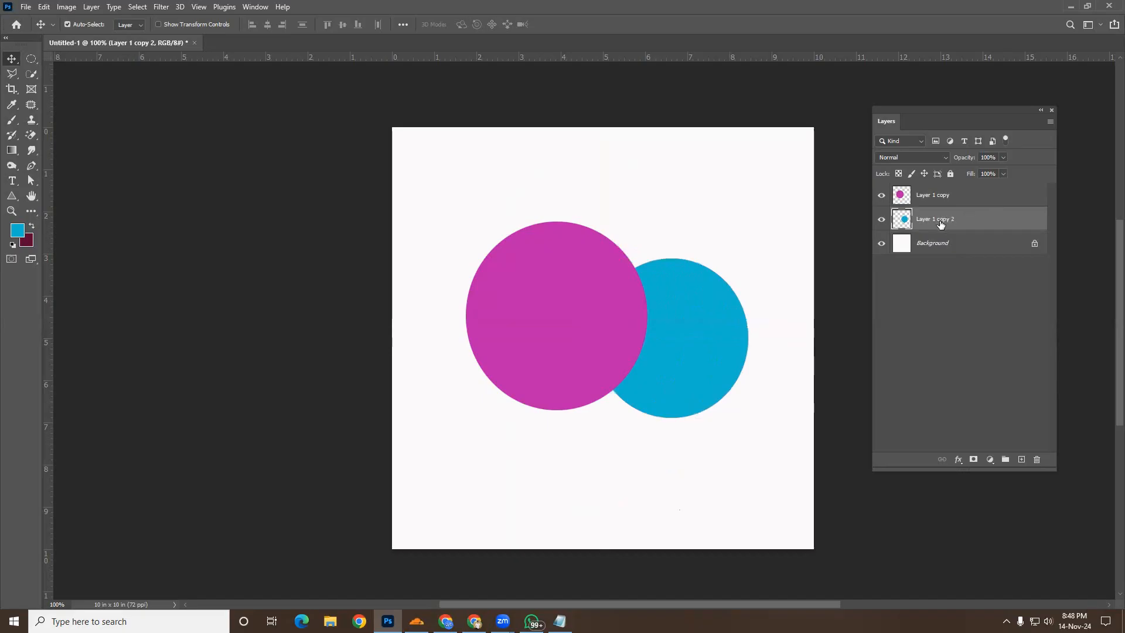
{"action": "left_click_drag", "start_coordinate": [940, 225], "coordinate": [939, 187]}
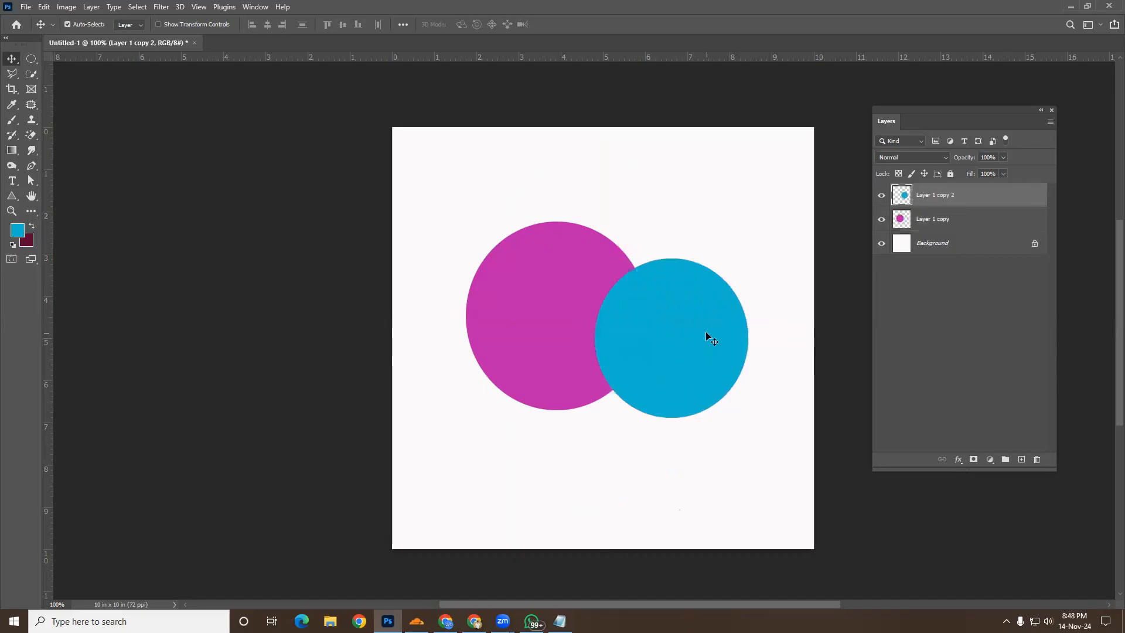
Place the blue circle's layer below the magenta one and move the blue circle behind the magenta circle's upper-left edge
{"action": "left_click_drag", "start_coordinate": [705, 332], "coordinate": [631, 326]}
{"action": "left_click_drag", "start_coordinate": [967, 192], "coordinate": [958, 228]}
{"action": "left_click_drag", "start_coordinate": [669, 337], "coordinate": [575, 246]}
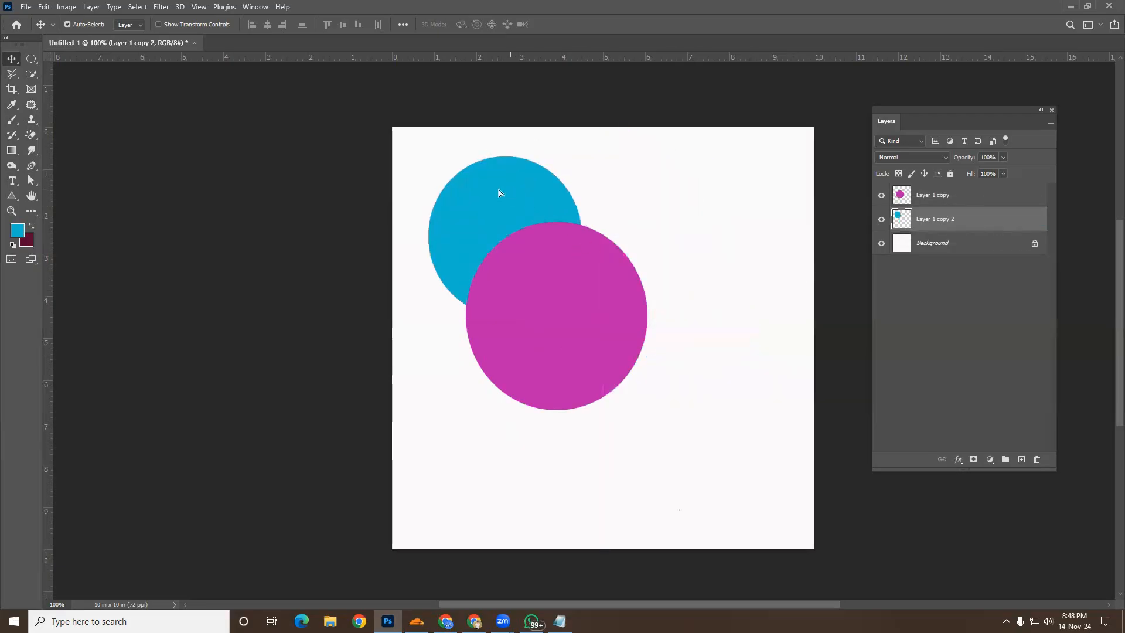
Reposition the blue circle behind the magenta circle's upper right and shift both circles down the canvas together
{"action": "left_click_drag", "start_coordinate": [499, 193], "coordinate": [771, 420]}
{"action": "key", "text": "Delete"}
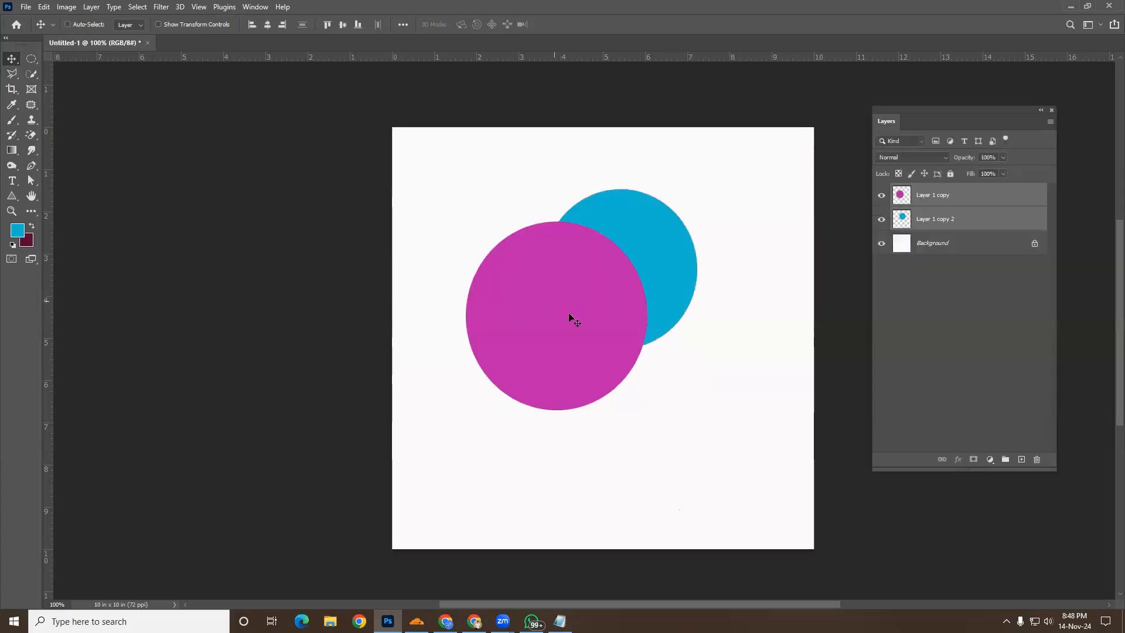
{"action": "left_click_drag", "start_coordinate": [573, 319], "coordinate": [583, 387]}
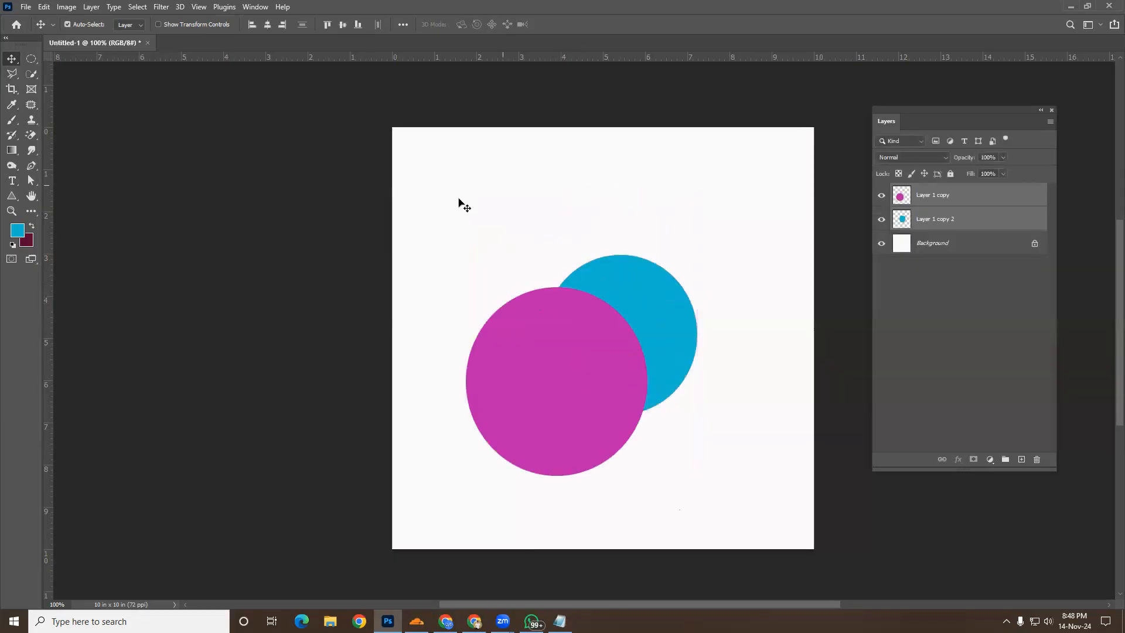
Delete the blue circle and move the magenta circle back up toward the middle of the canvas
{"action": "left_click_drag", "start_coordinate": [683, 333], "coordinate": [641, 309]}
{"action": "key", "text": "Delete"}
{"action": "left_click_drag", "start_coordinate": [547, 377], "coordinate": [557, 336]}
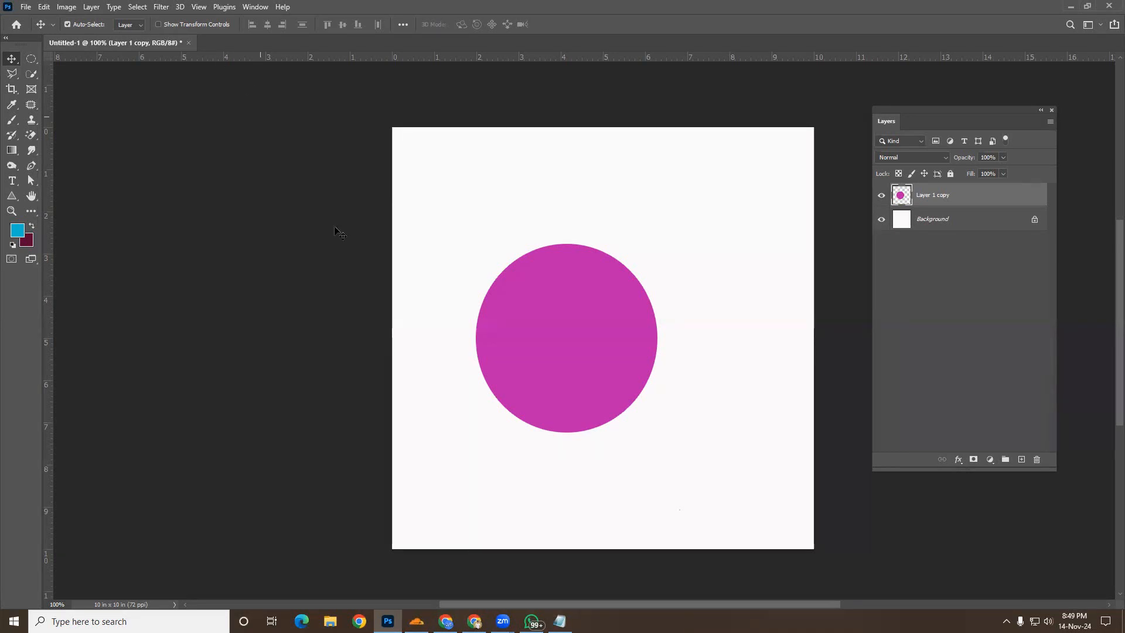
{"action": "left_click_drag", "start_coordinate": [569, 256], "coordinate": [565, 238]}
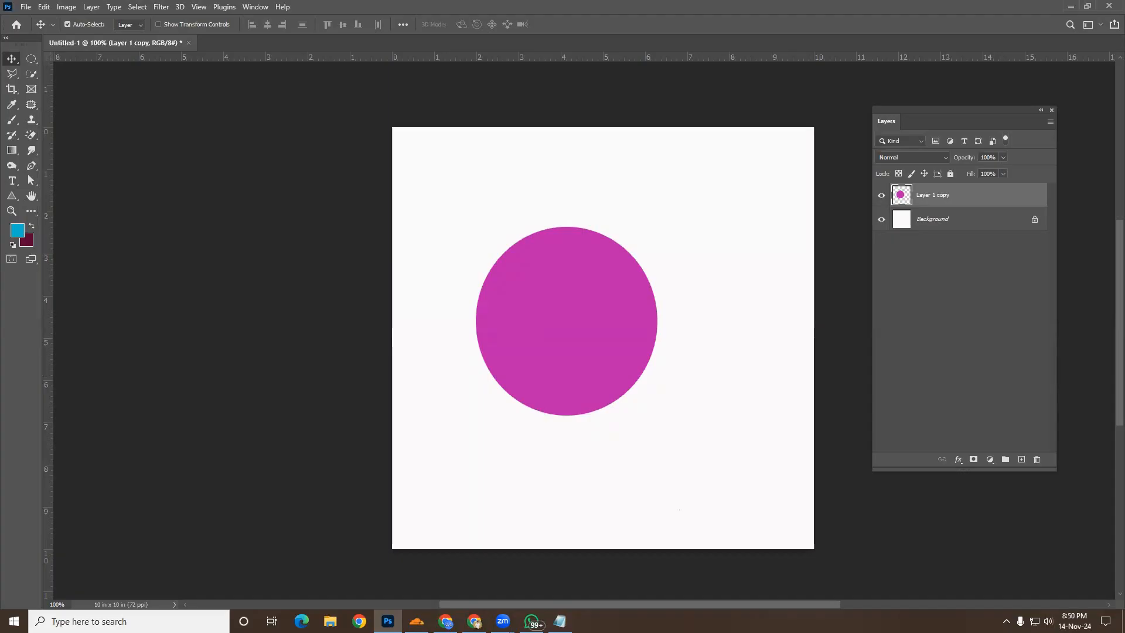
Scale the magenta circle up to about 103.5% using temporarily shown transform controls
{"action": "left_click", "coordinate": [162, 26]}
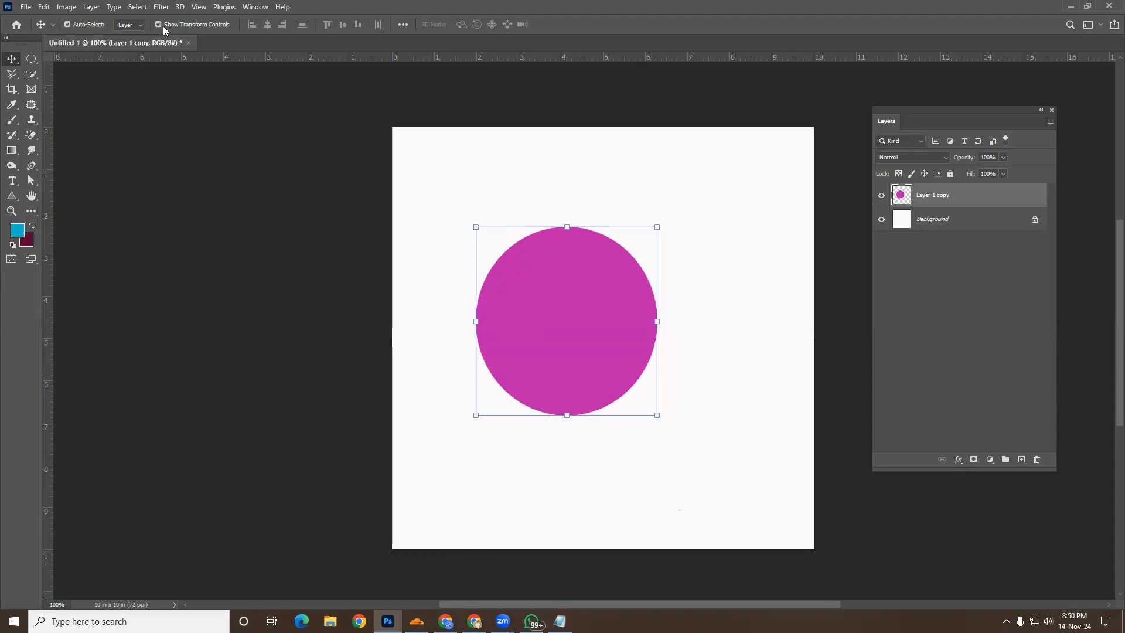
{"action": "left_click", "coordinate": [657, 227]}
{"action": "mouse_move", "coordinate": [657, 227]}
{"action": "left_mouse_down"}
{"action": "mouse_move", "coordinate": [732, 137]}
{"action": "mouse_move", "coordinate": [658, 245]}
{"action": "mouse_move", "coordinate": [691, 190]}
{"action": "mouse_move", "coordinate": [657, 221]}
{"action": "left_mouse_up"}
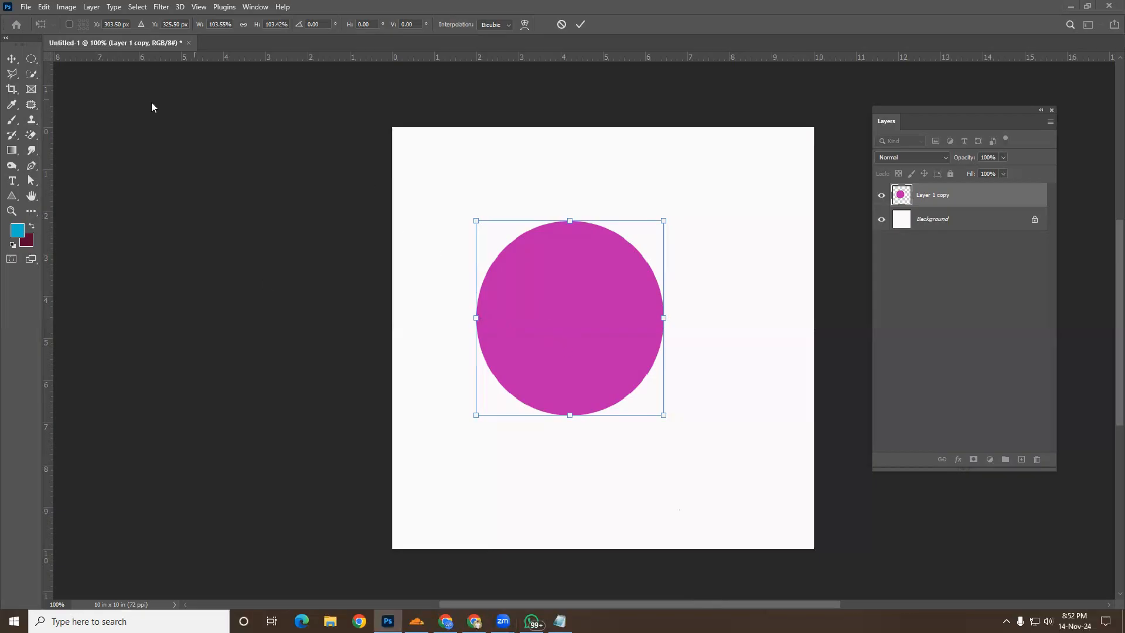
{"action": "key", "text": "Return"}
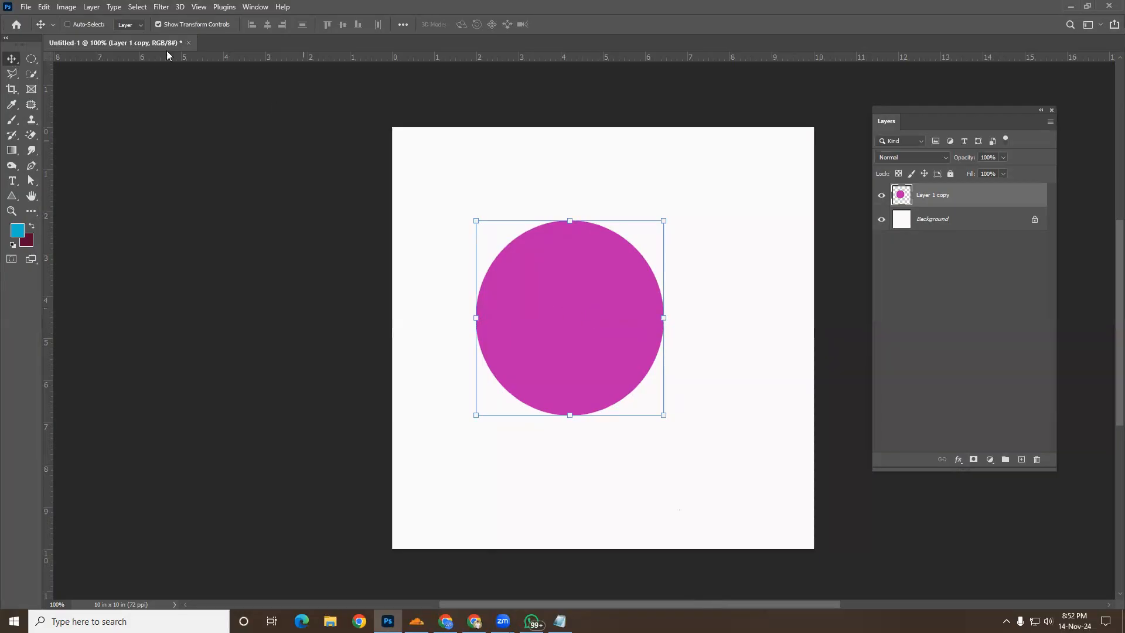
{"action": "left_click", "coordinate": [157, 25]}
Delete the magenta circle and add a new empty layer above the background
{"action": "left_click_drag", "start_coordinate": [576, 374], "coordinate": [555, 359]}
{"action": "key", "text": "Delete"}
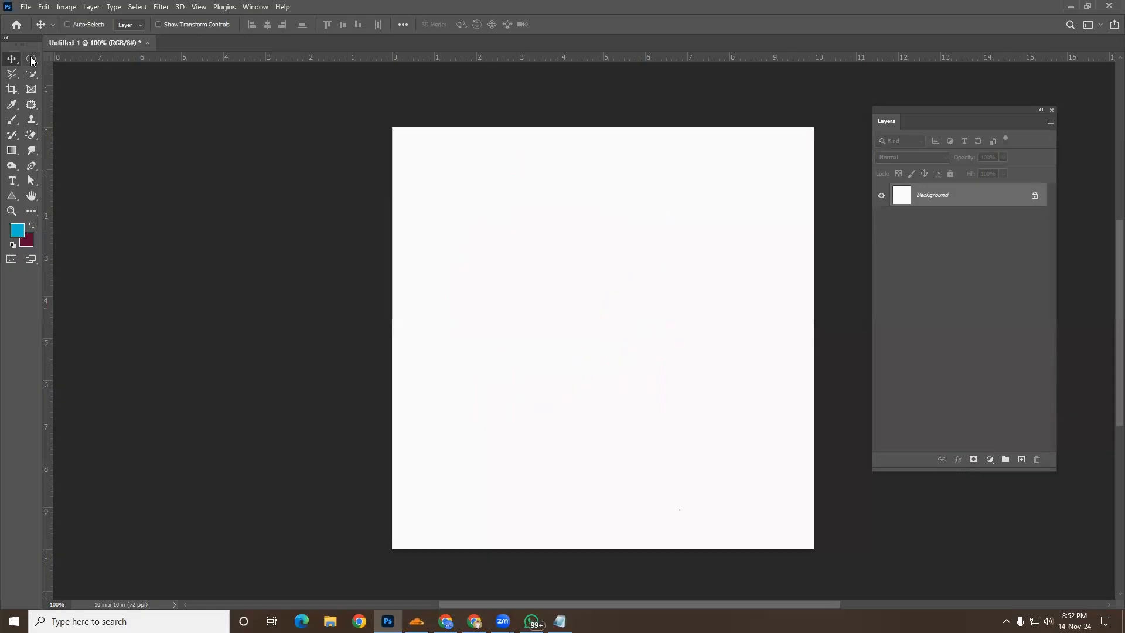
{"action": "mouse_move", "coordinate": [31, 59]}
{"action": "left_mouse_down"}
{"action": "mouse_move", "coordinate": [75, 69]}
{"action": "mouse_move", "coordinate": [59, 81]}
{"action": "mouse_move", "coordinate": [64, 92]}
{"action": "left_mouse_up"}
{"action": "left_click", "coordinate": [11, 59]}
{"action": "left_click", "coordinate": [1022, 461]}
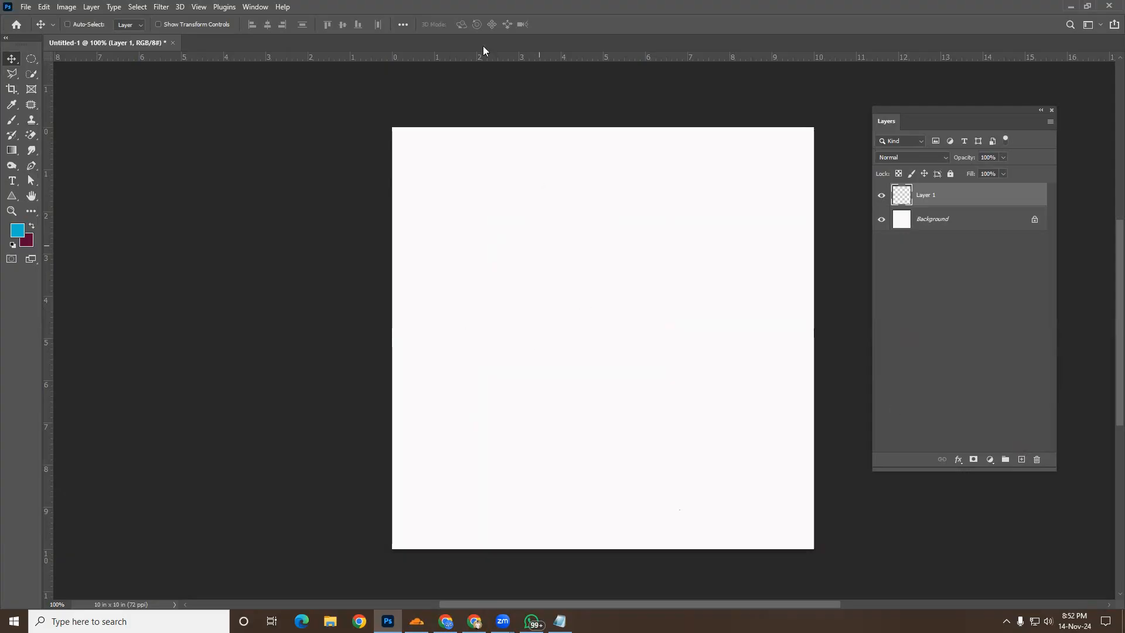
Create a new 15 × 10 inch document at 72 pixels/inch in RGB Color with a white background
{"action": "left_click", "coordinate": [24, 7]}
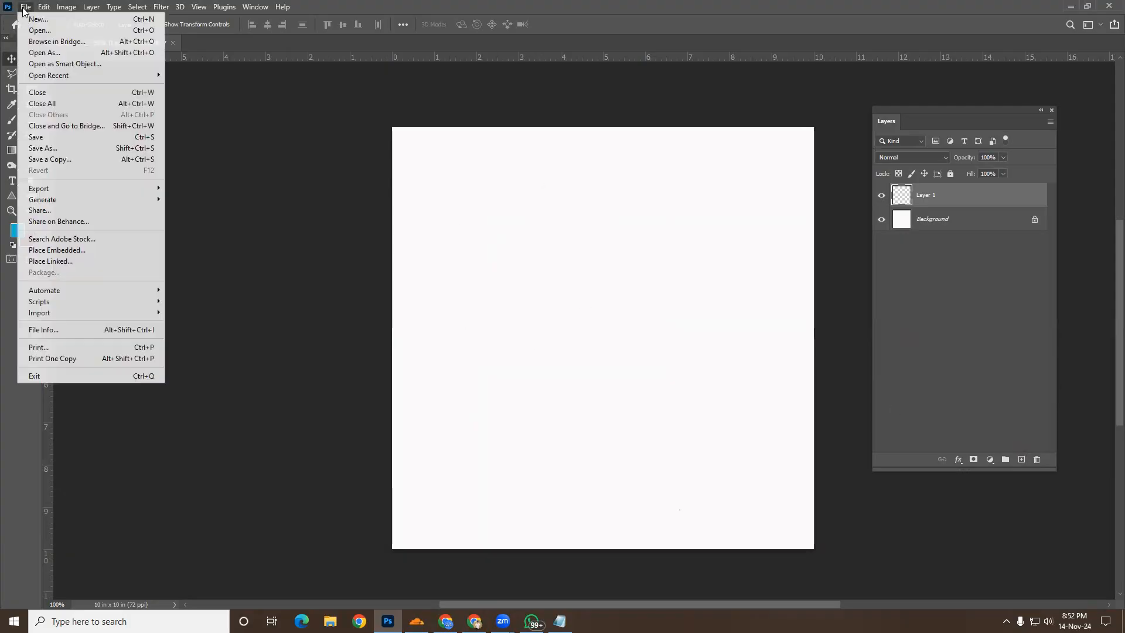
{"action": "left_click", "coordinate": [30, 19]}
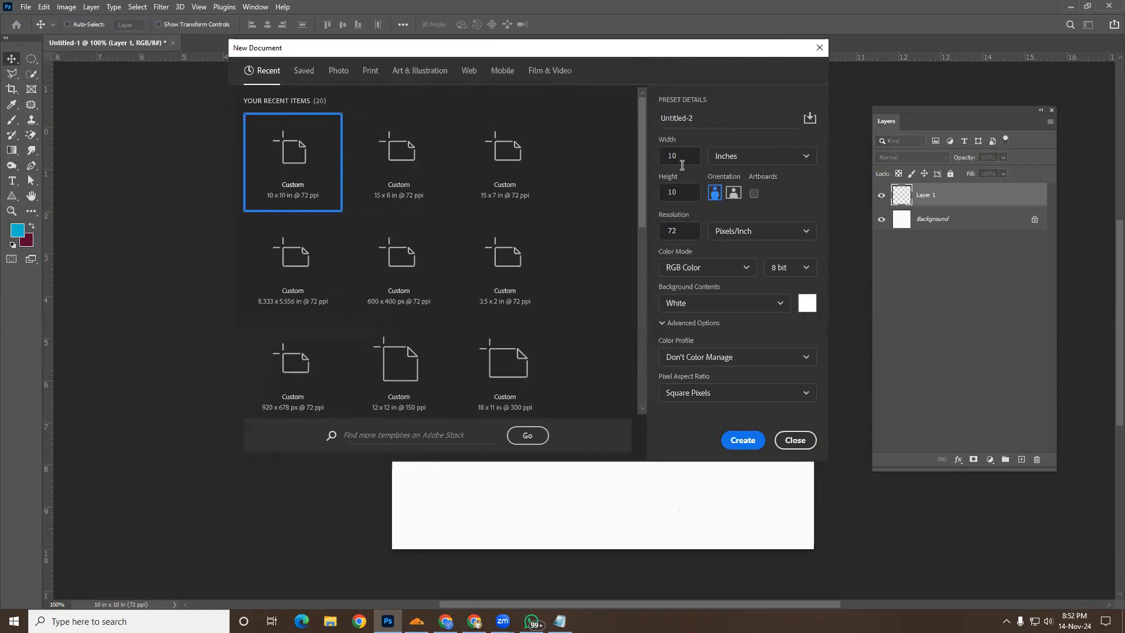
{"action": "left_click", "coordinate": [682, 161]}
{"action": "double_click", "coordinate": [665, 156]}
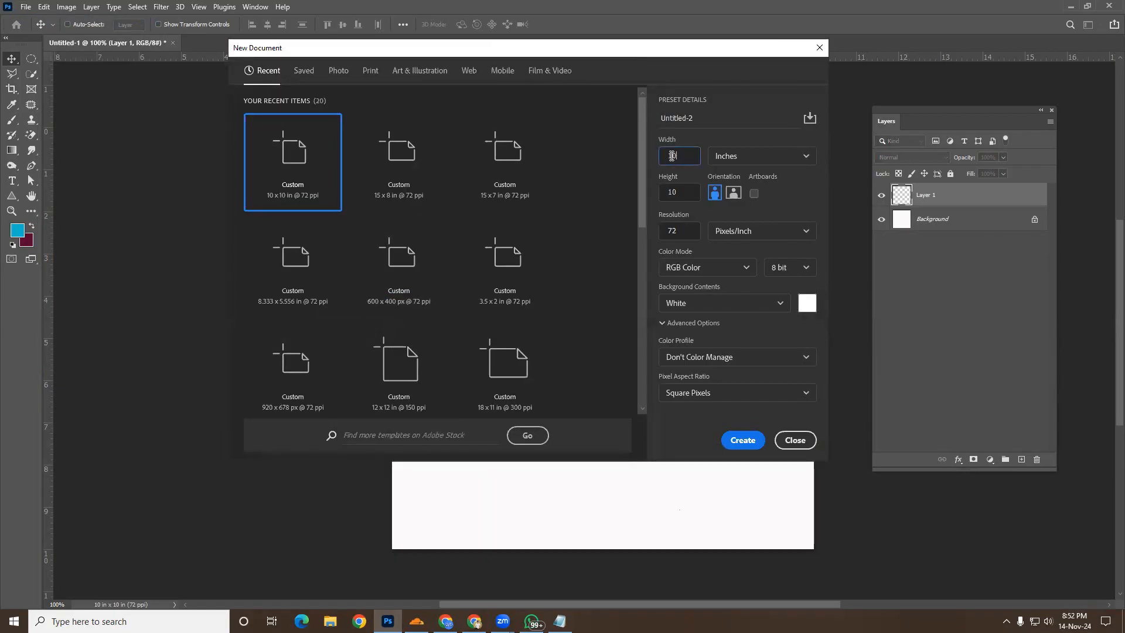
{"action": "type", "text": "15"}
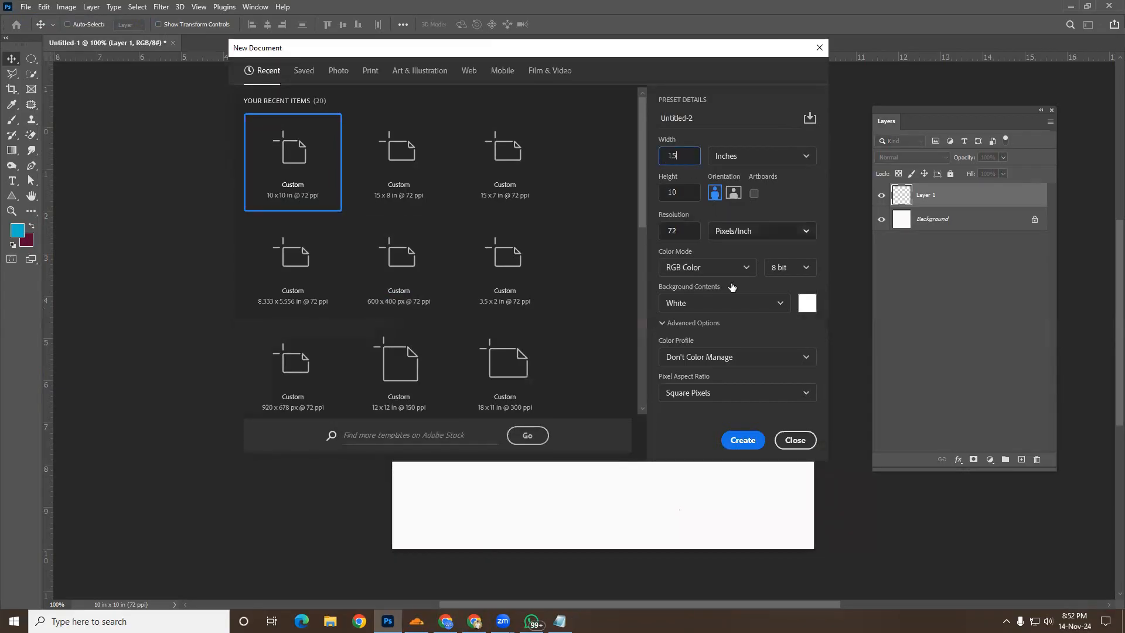
{"action": "left_click", "coordinate": [742, 436]}
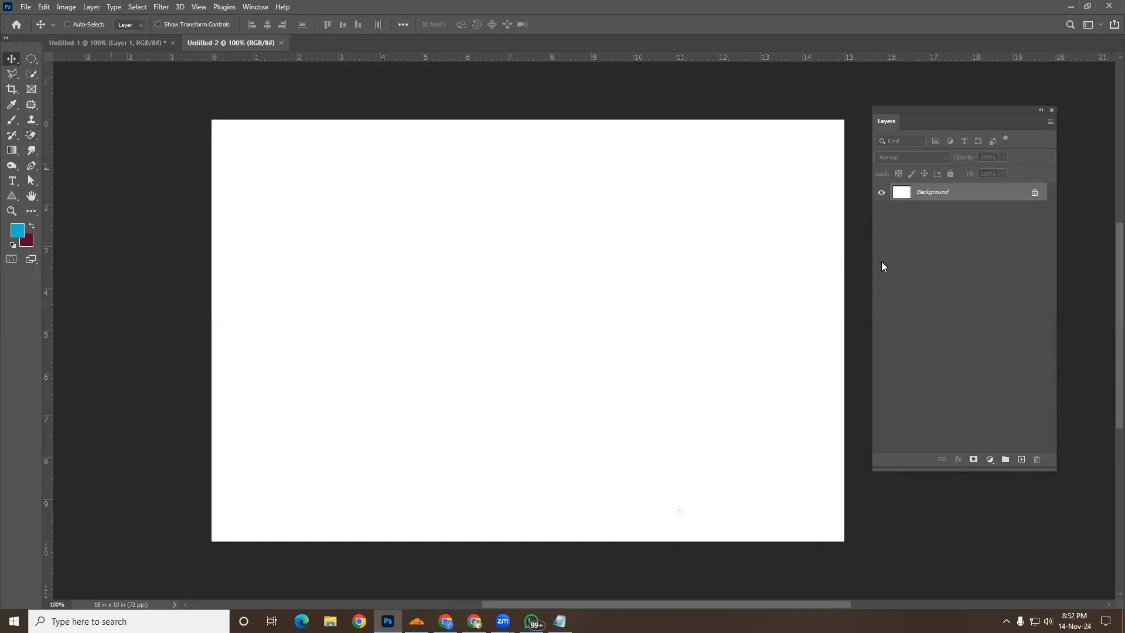
Add a new layer and draw a rectangular selection about 11 × 4.7 inches across the lower part of the canvas
{"action": "left_click", "coordinate": [1021, 459]}
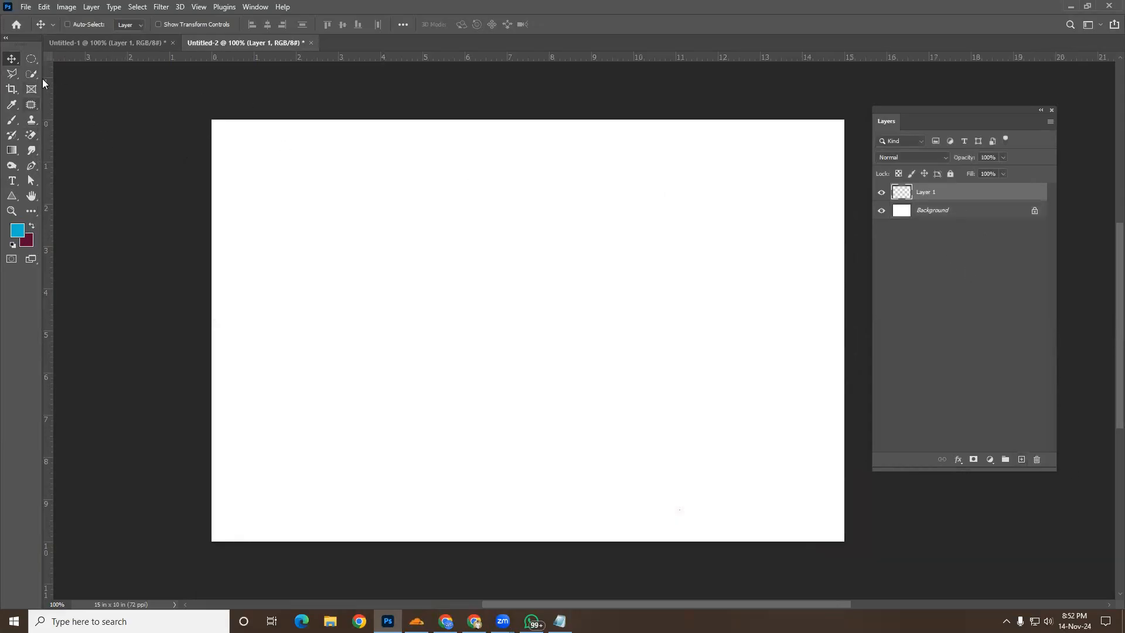
{"action": "left_click", "coordinate": [32, 62]}
{"action": "left_click", "coordinate": [69, 58]}
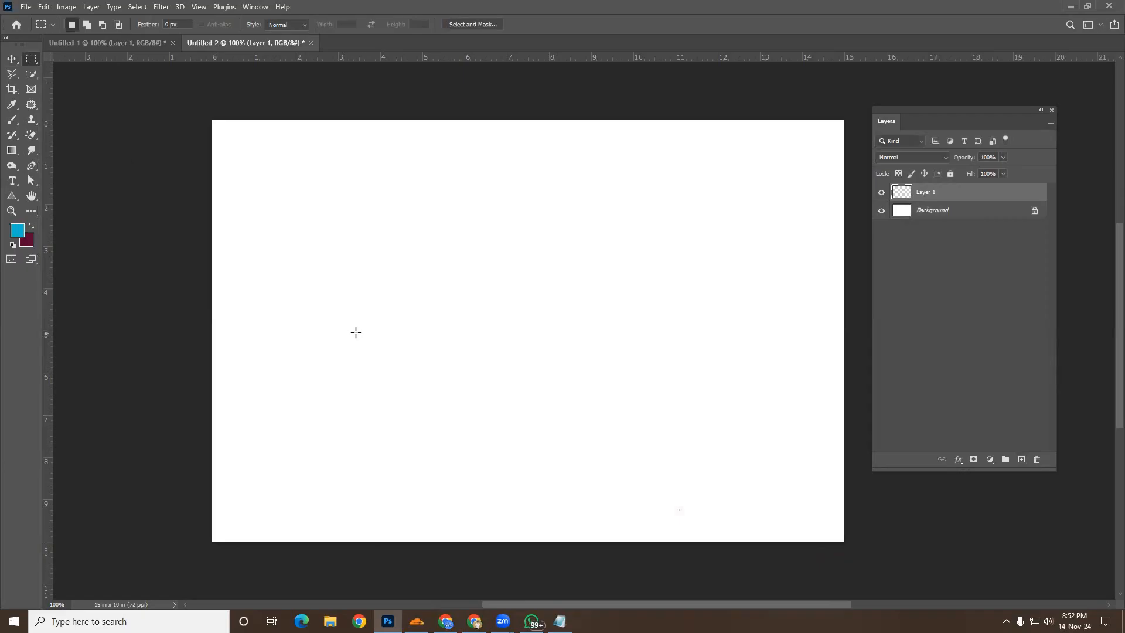
{"action": "left_click_drag", "start_coordinate": [279, 302], "coordinate": [742, 502]}
Set the foreground color to a bright yellow-orange and fill the rectangular selection with it
{"action": "left_click", "coordinate": [18, 235]}
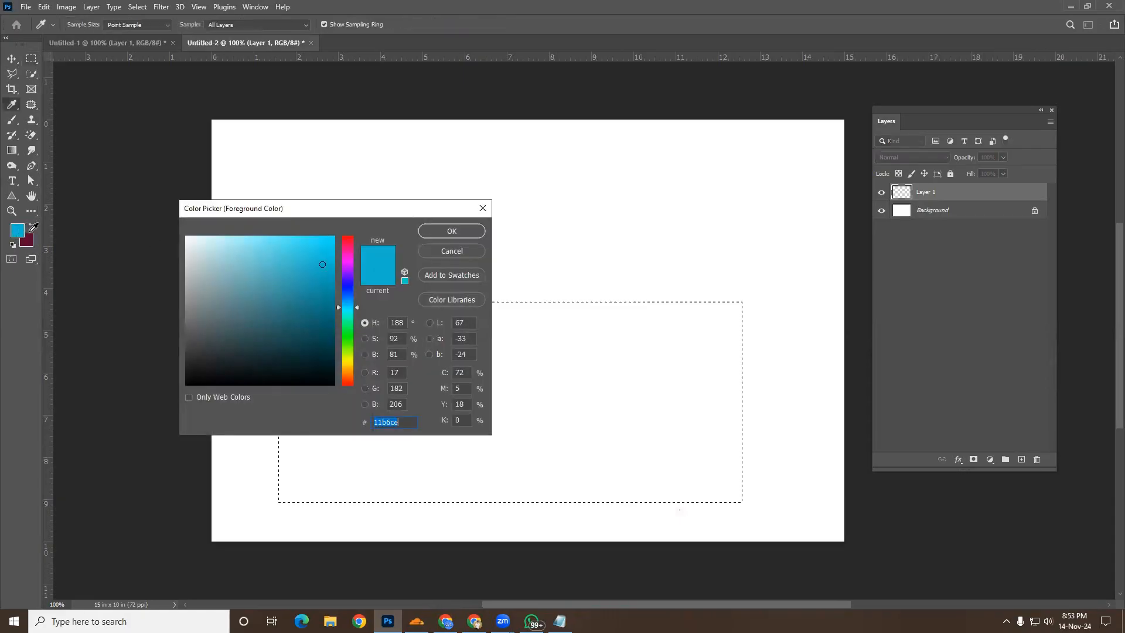
{"action": "left_click", "coordinate": [348, 364]}
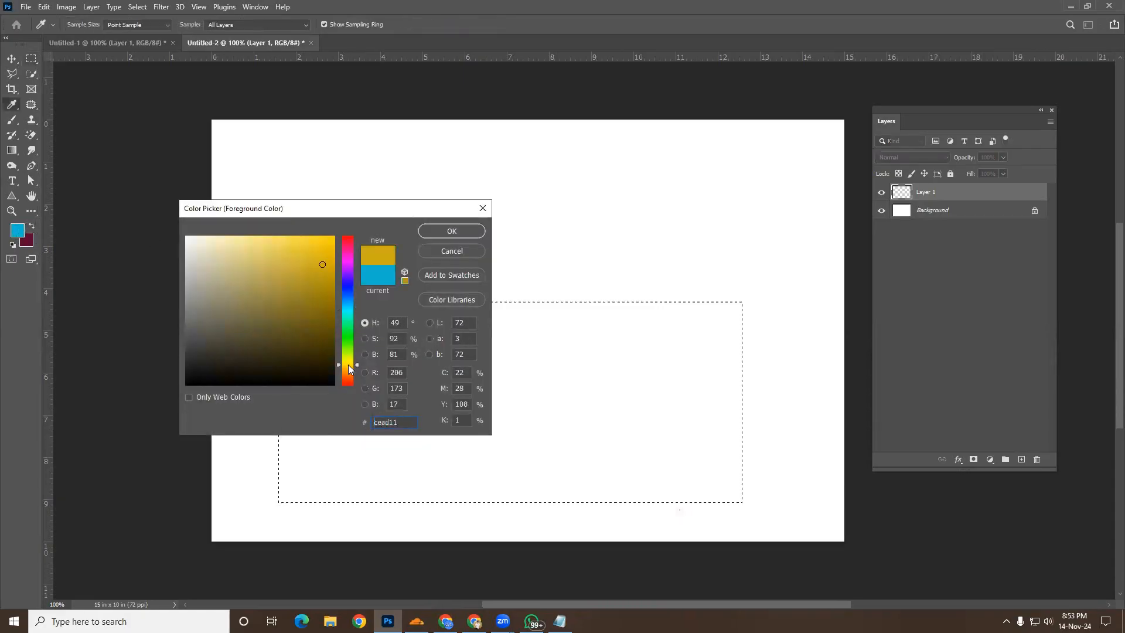
{"action": "left_click", "coordinate": [316, 283]}
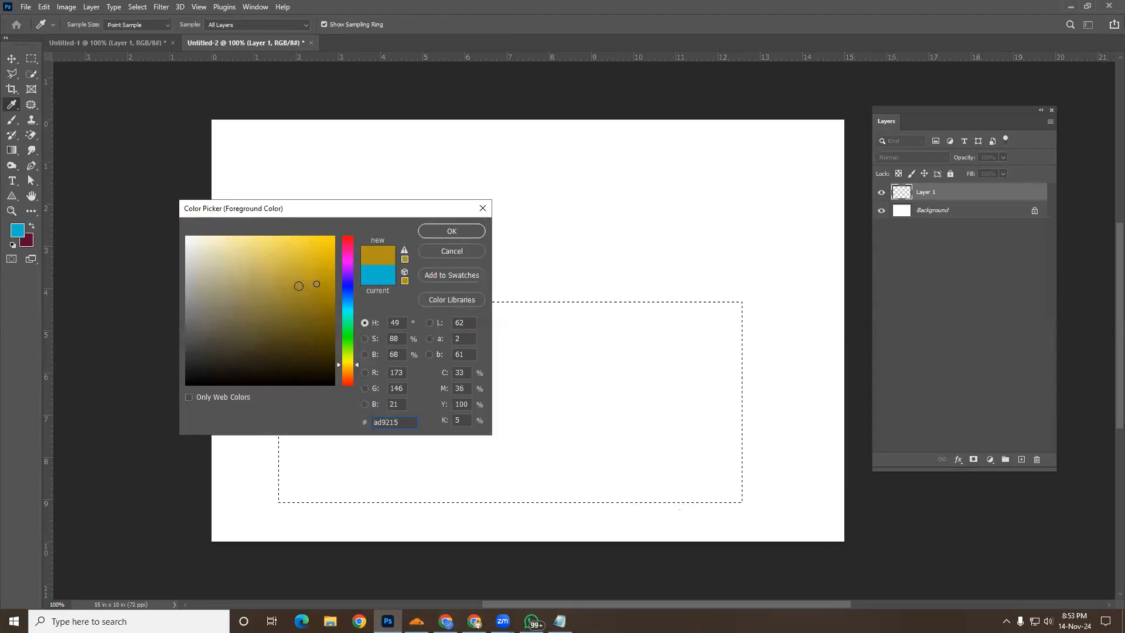
{"action": "left_click_drag", "start_coordinate": [354, 365], "coordinate": [355, 368]}
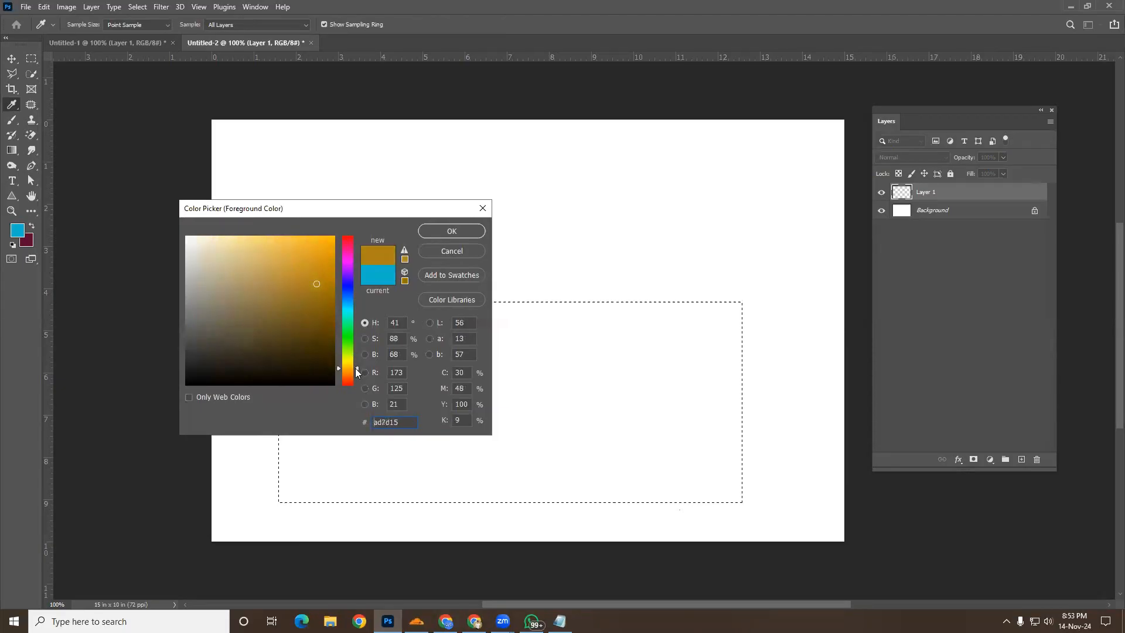
{"action": "left_click", "coordinate": [328, 238]}
{"action": "left_click", "coordinate": [450, 232]}
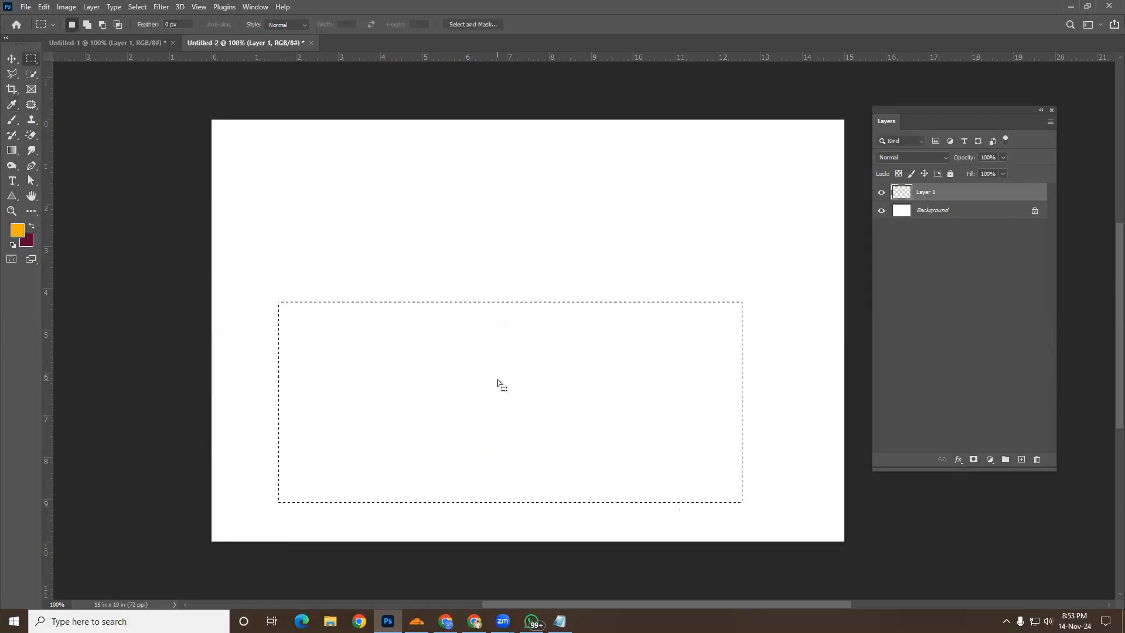
{"action": "key", "text": "alt+BackSpace"}
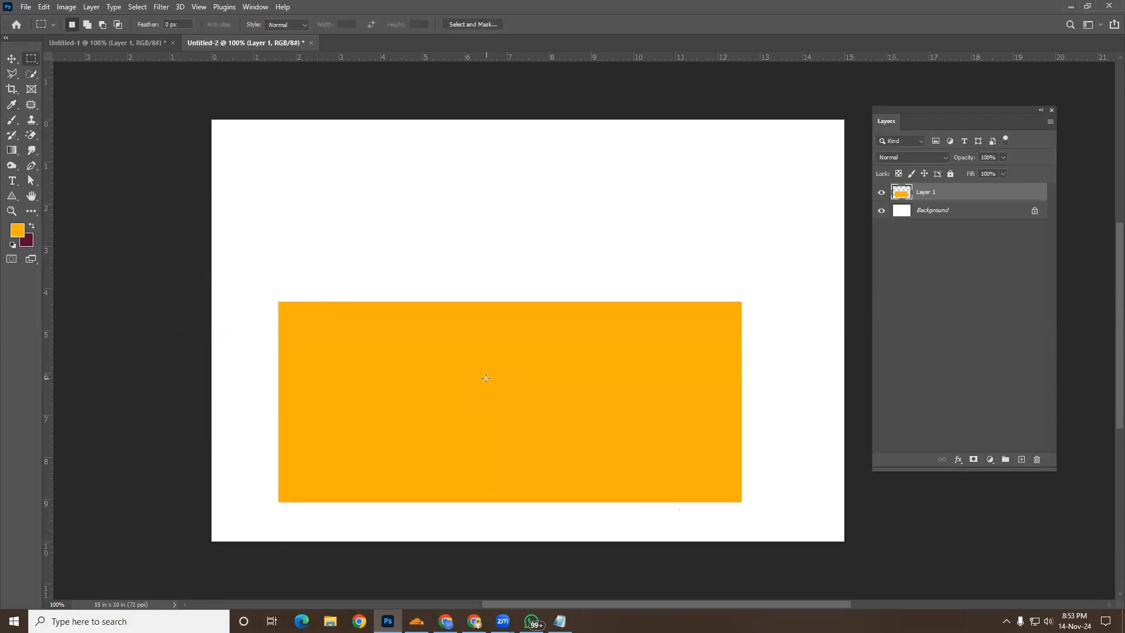
Move the orange rectangle to the middle of the canvas's lower part, just above the bottom edge
{"action": "left_click", "coordinate": [11, 59]}
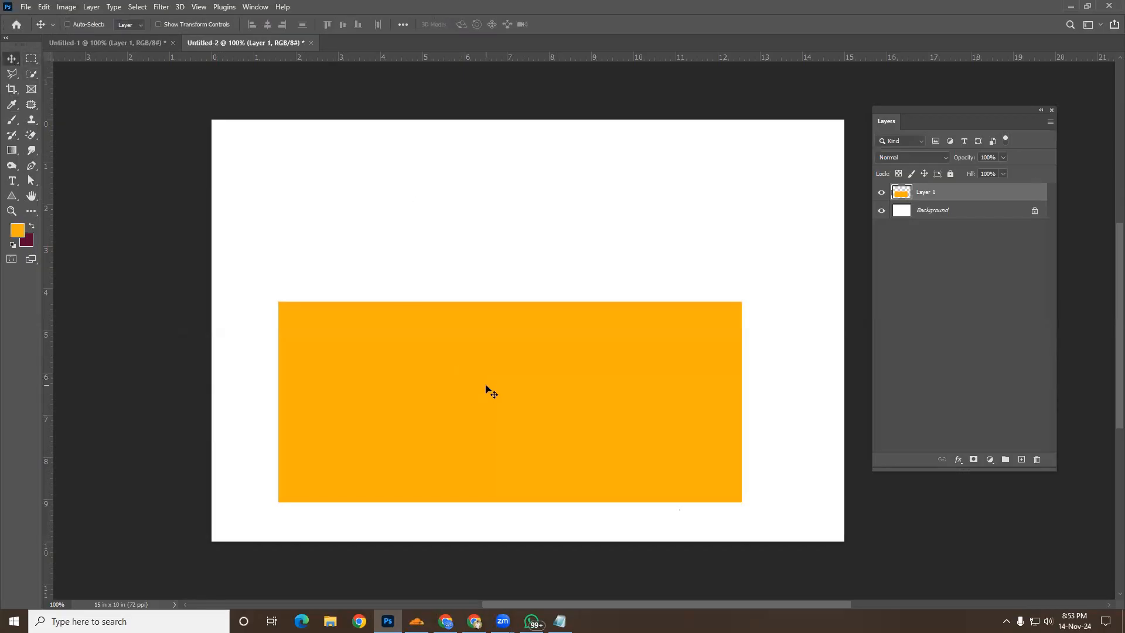
{"action": "left_click_drag", "start_coordinate": [486, 386], "coordinate": [514, 353]}
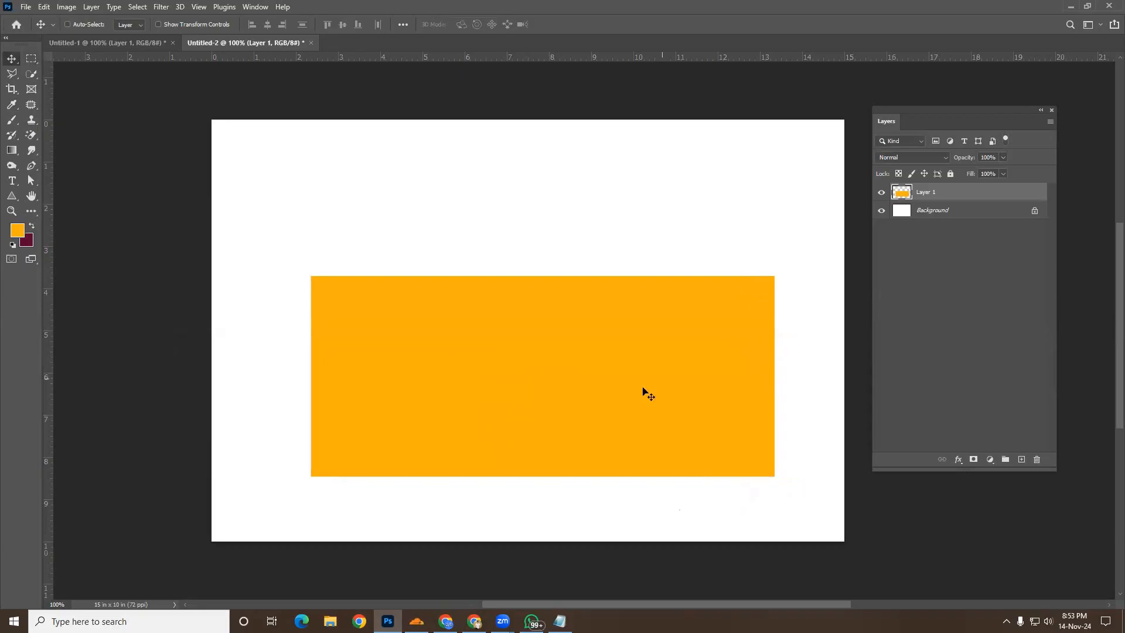
{"action": "left_click_drag", "start_coordinate": [595, 392], "coordinate": [588, 441]}
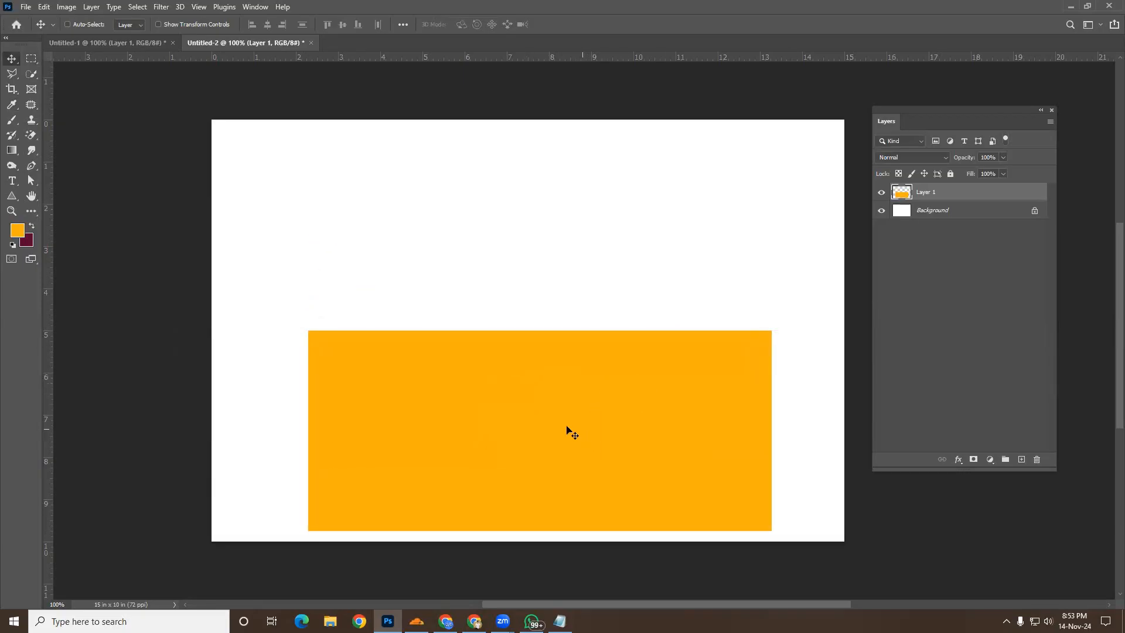
Add a new layer above the orange rectangle and switch to the Polygonal Lasso tool
{"action": "left_click", "coordinate": [1022, 460]}
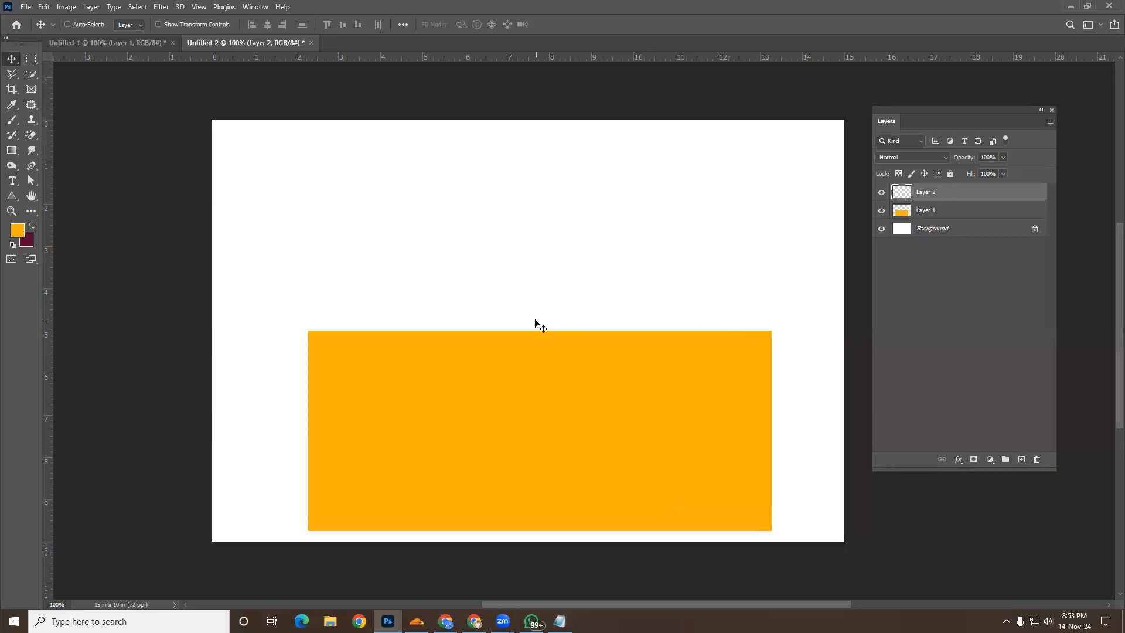
{"action": "left_click", "coordinate": [14, 73]}
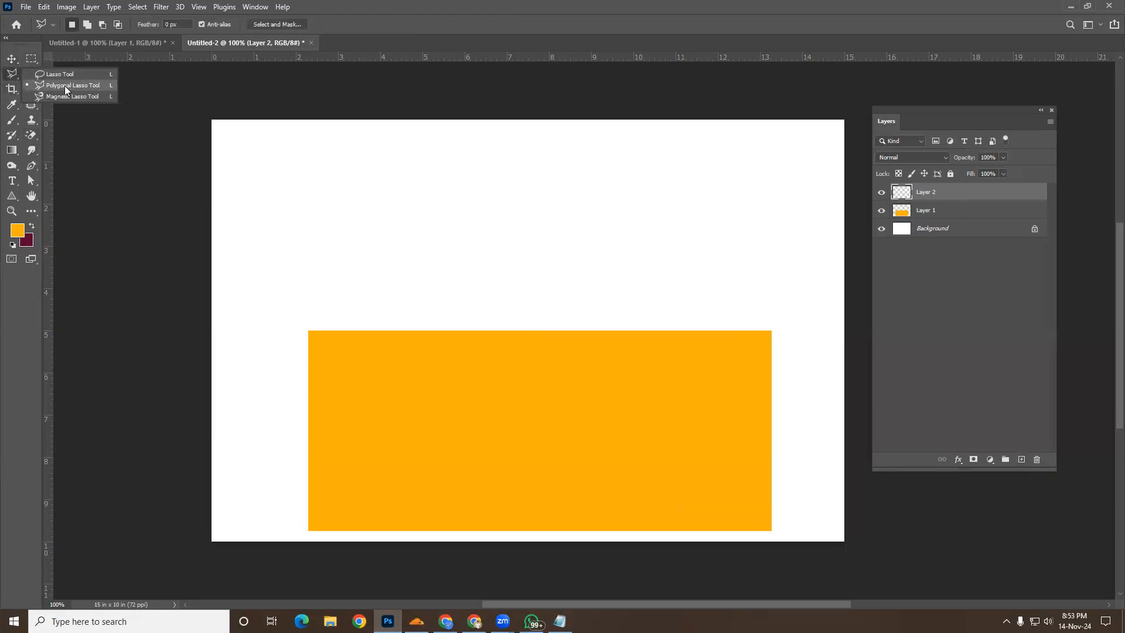
{"action": "left_click", "coordinate": [64, 85]}
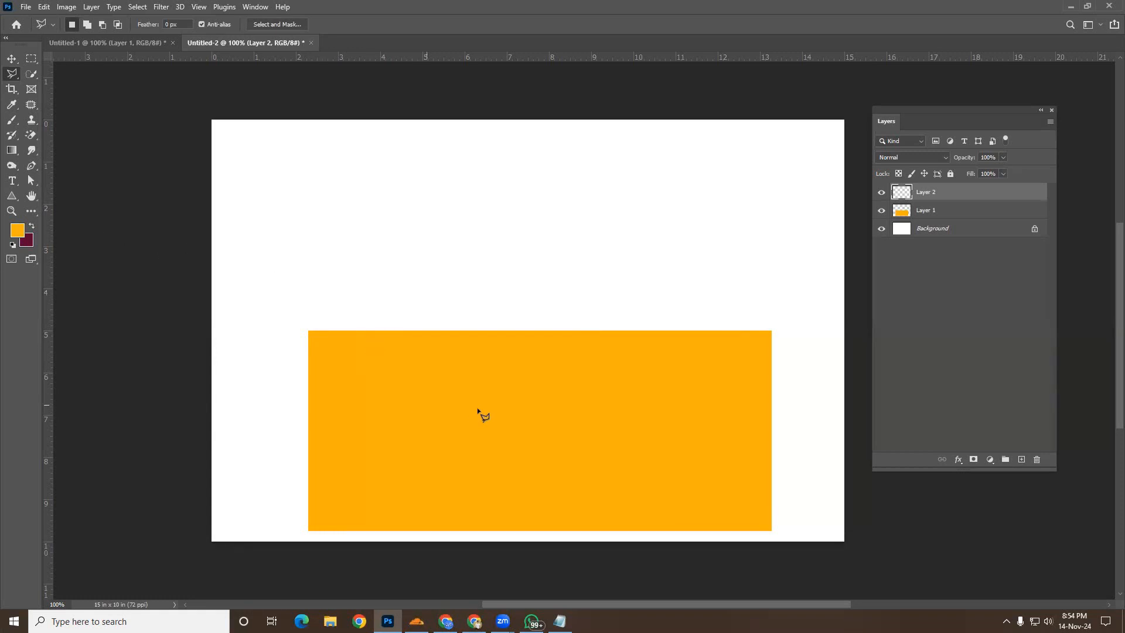
{"action": "scroll", "coordinate": [526, 447], "scroll_direction": "up", "scroll_amount": 8}
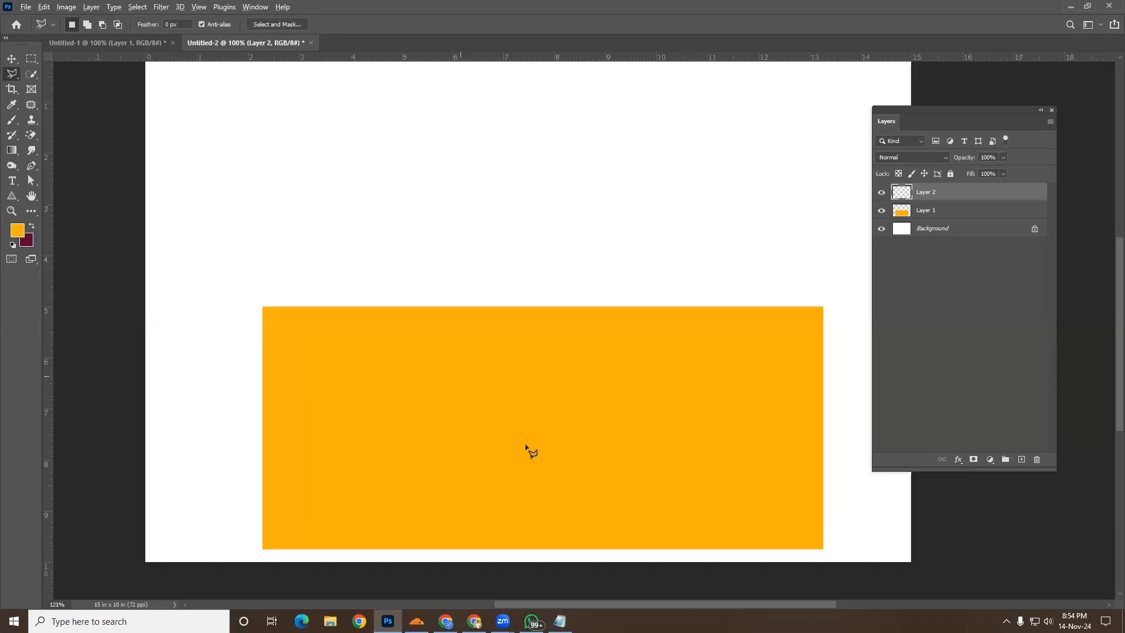
{"action": "scroll", "coordinate": [526, 447], "scroll_direction": "up", "scroll_amount": 2}
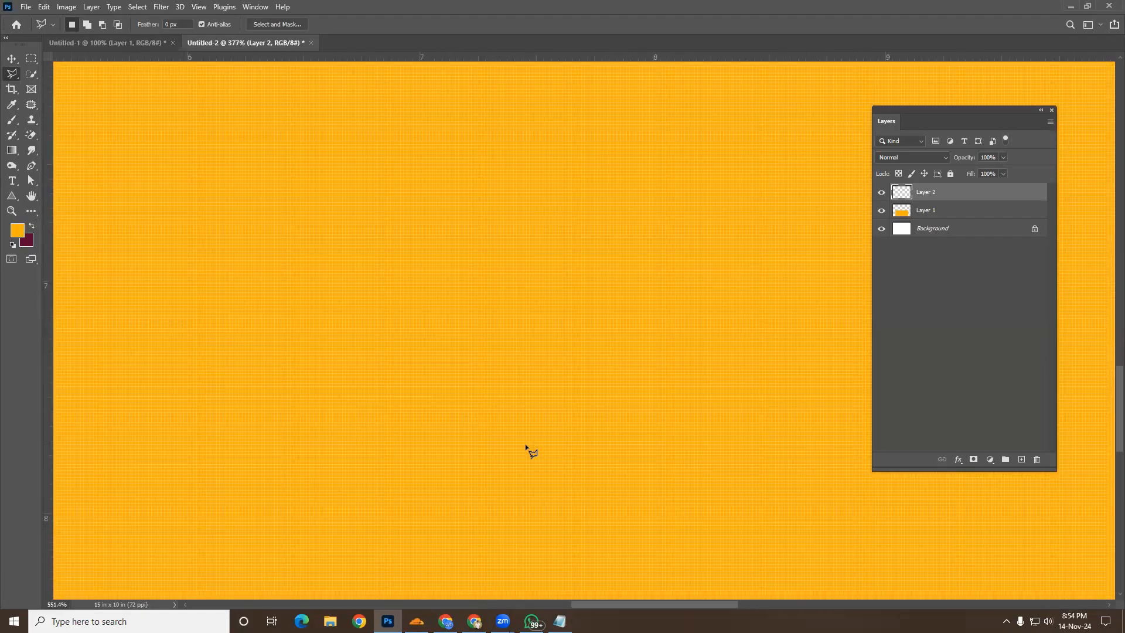
{"action": "scroll", "coordinate": [526, 447], "scroll_direction": "down", "scroll_amount": 9}
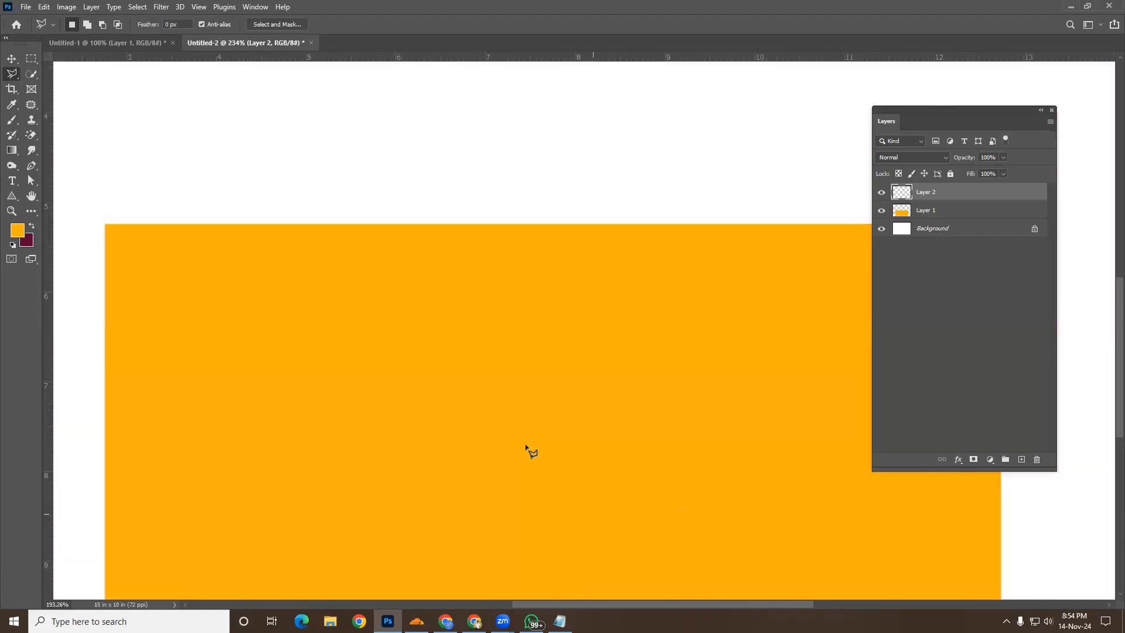
{"action": "scroll", "coordinate": [526, 448], "scroll_direction": "down", "scroll_amount": 1}
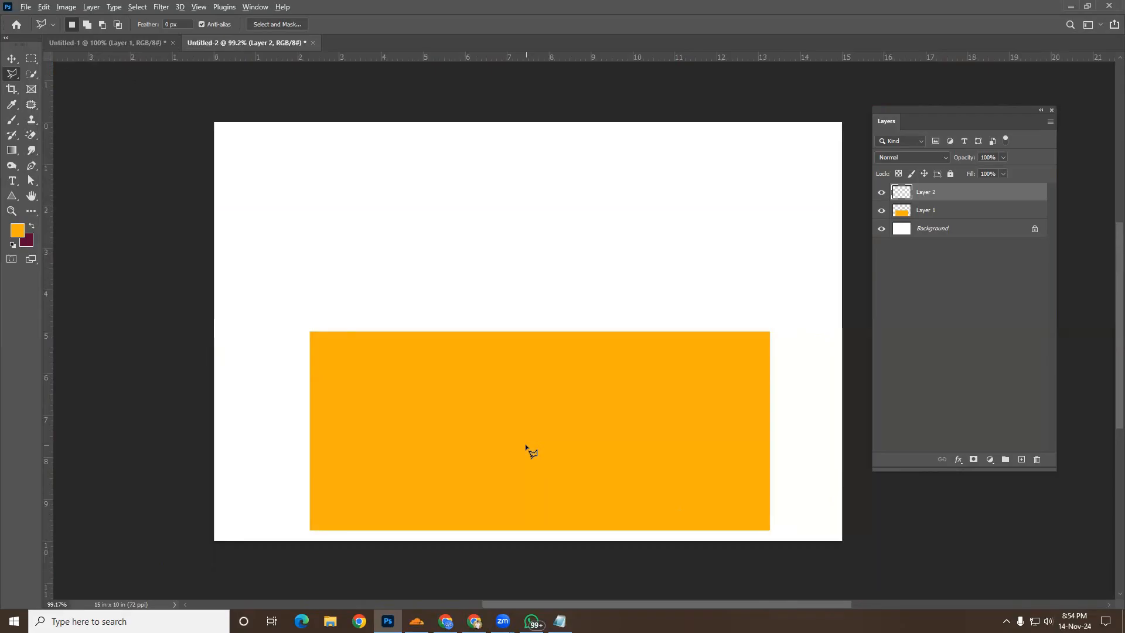
{"action": "scroll", "coordinate": [527, 447], "scroll_direction": "up", "scroll_amount": 5}
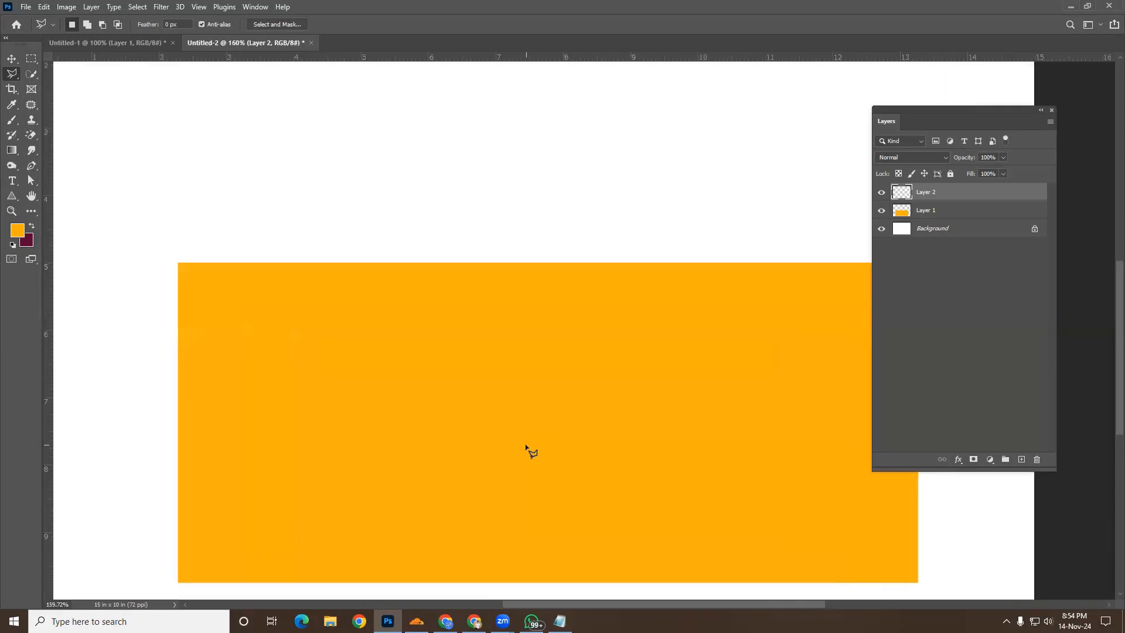
{"action": "scroll", "coordinate": [526, 447], "scroll_direction": "up", "scroll_amount": 2}
{"action": "scroll", "coordinate": [525, 447], "scroll_direction": "down", "scroll_amount": 8}
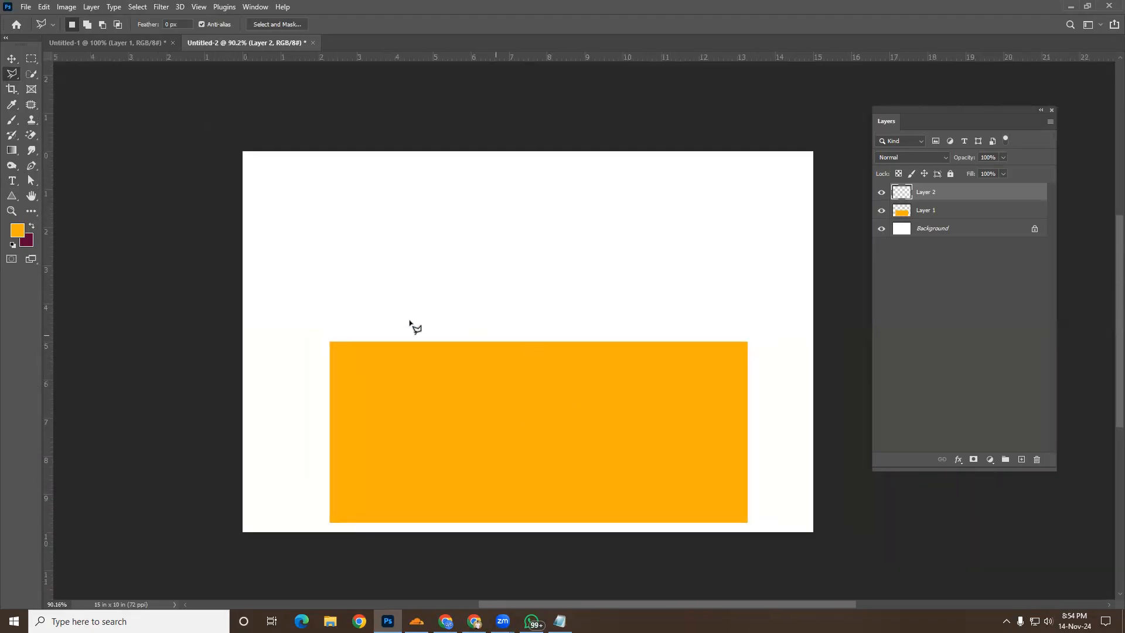
Examine the orange rectangle up close at up to 700% magnification, and return to a view of the whole canvas
{"action": "left_click", "coordinate": [11, 212]}
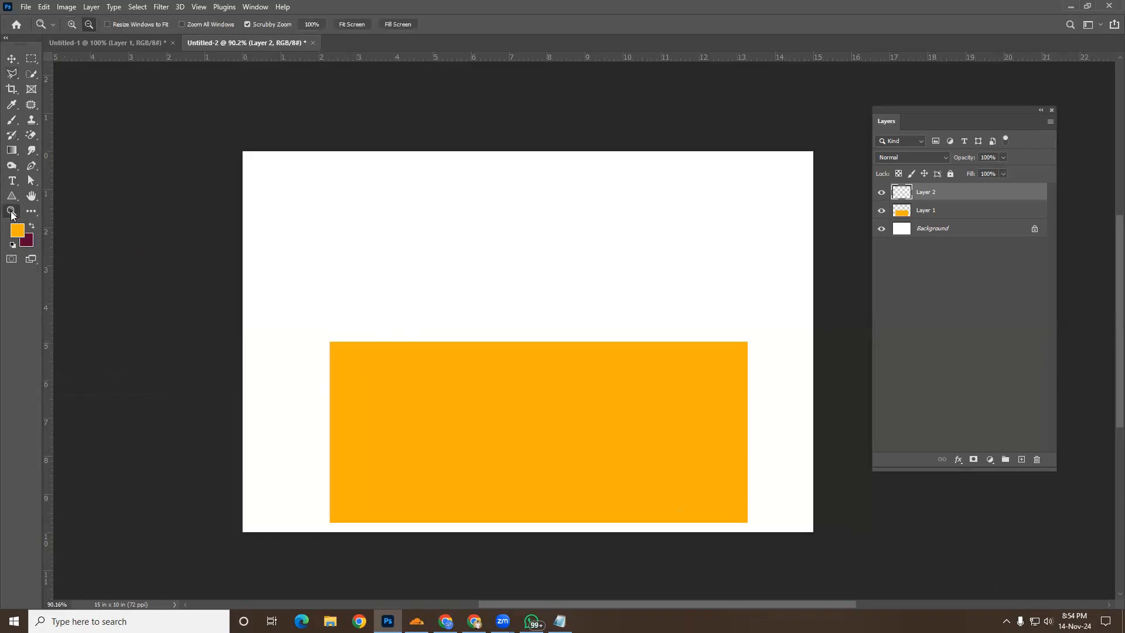
{"action": "left_click", "coordinate": [71, 24]}
{"action": "left_click", "coordinate": [529, 397]}
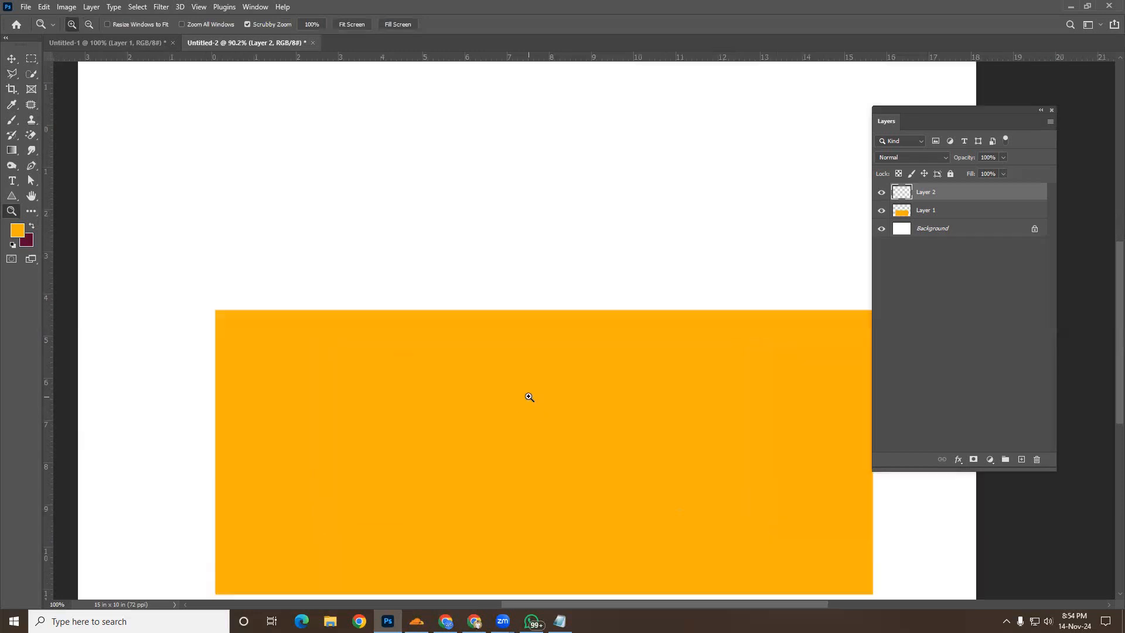
{"action": "left_click", "coordinate": [529, 397]}
{"action": "left_click", "coordinate": [529, 396]}
{"action": "left_click", "coordinate": [529, 396]}
{"action": "left_click", "coordinate": [529, 397]}
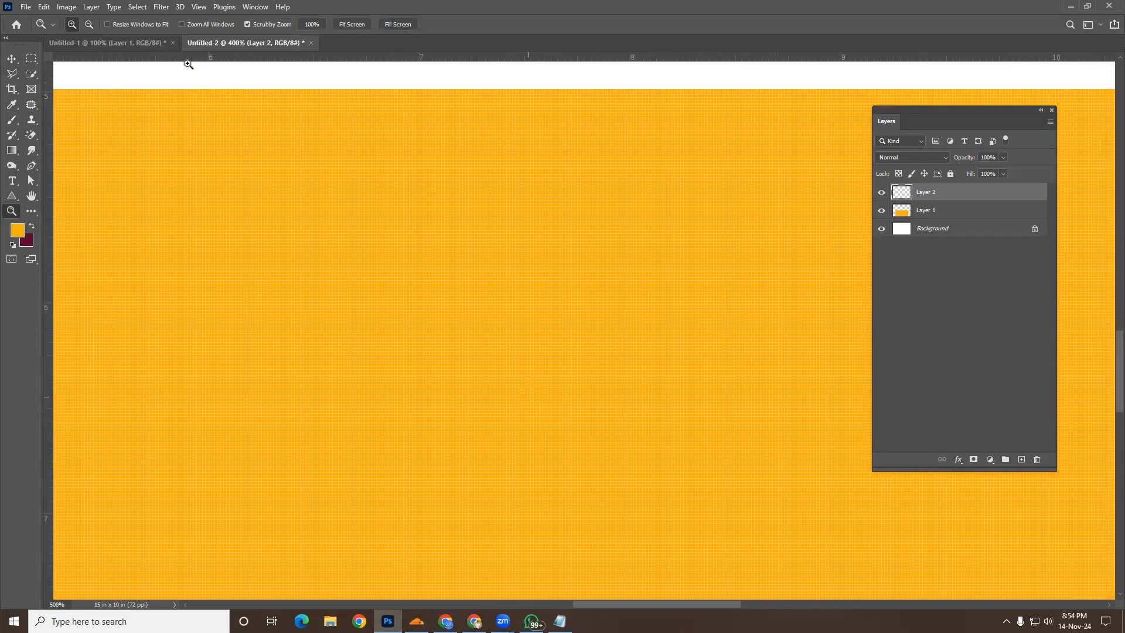
{"action": "left_click", "coordinate": [88, 25]}
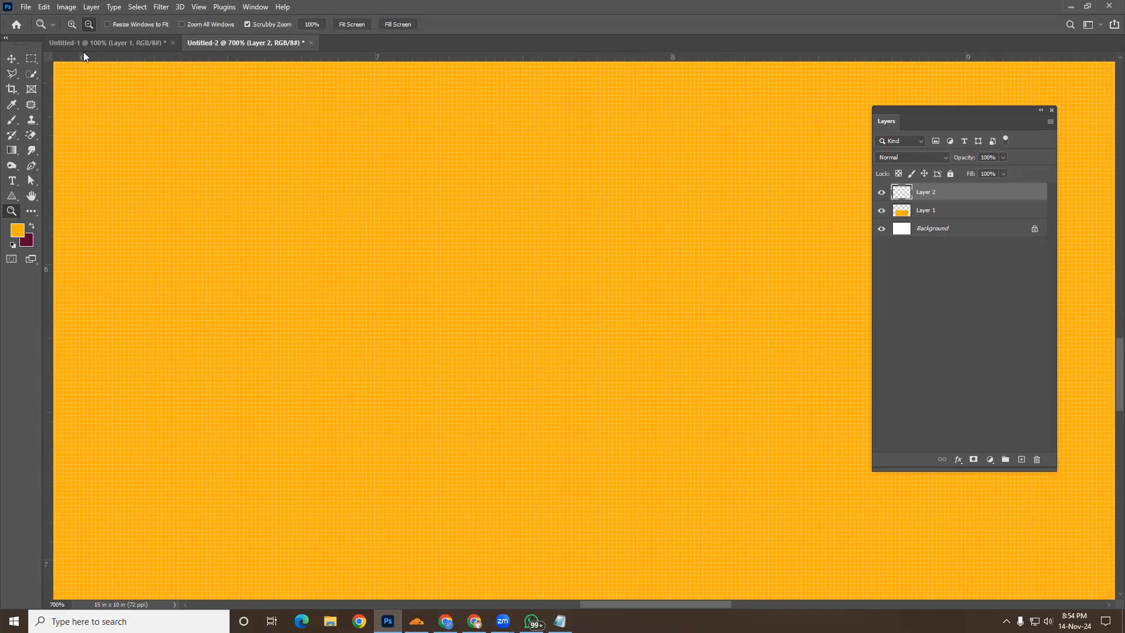
{"action": "left_click", "coordinate": [559, 301]}
{"action": "left_click", "coordinate": [559, 301]}
{"action": "left_click", "coordinate": [560, 301]}
{"action": "left_click", "coordinate": [560, 300]}
{"action": "left_click", "coordinate": [559, 300]}
{"action": "left_click", "coordinate": [558, 301]}
{"action": "left_click", "coordinate": [558, 300]}
{"action": "left_click", "coordinate": [558, 301]}
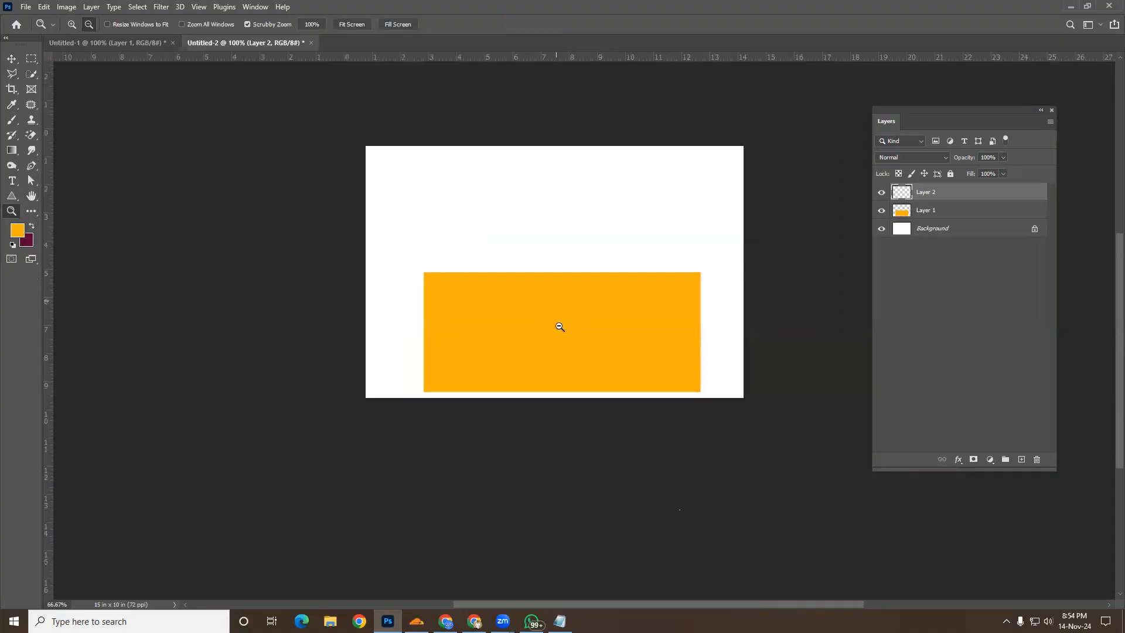
Zoom in and out around the orange rectangle, ending with the whole canvas in view at 100%
{"action": "key", "text": "alt"}
{"action": "left_click", "coordinate": [593, 326]}
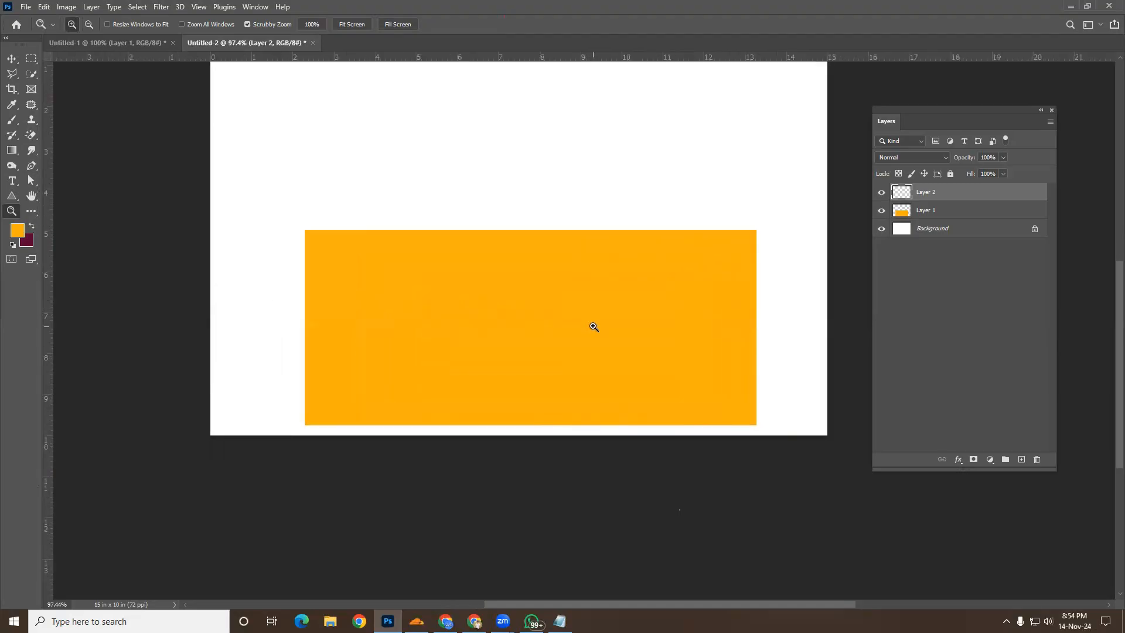
{"action": "left_click", "coordinate": [593, 326], "text": "alt"}
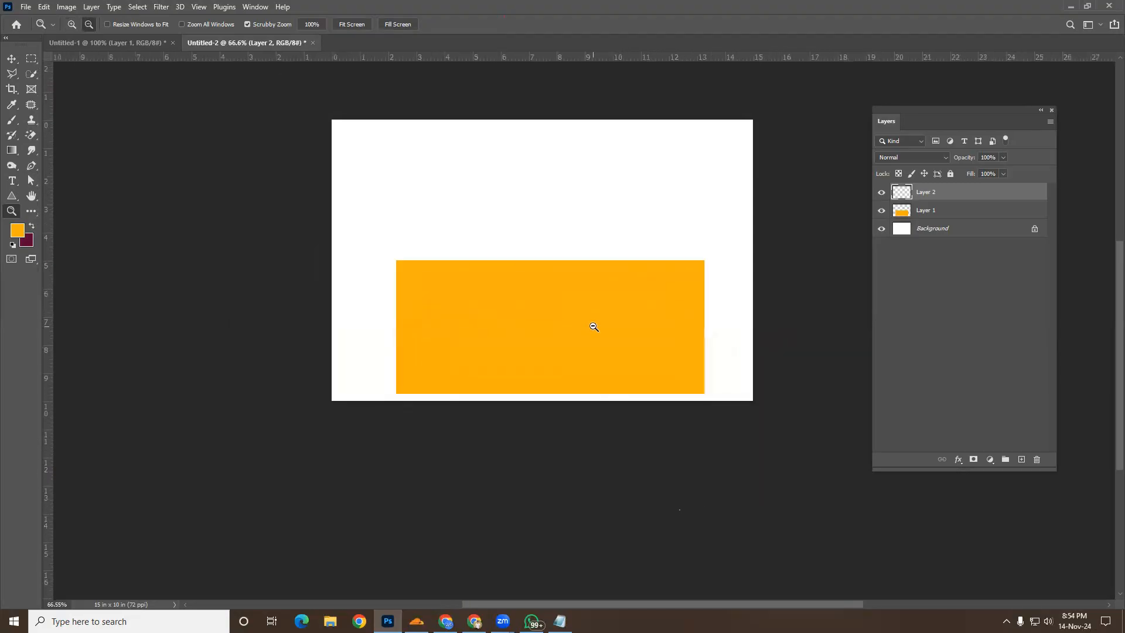
{"action": "left_click", "coordinate": [561, 340], "text": "ctrl"}
{"action": "left_click", "coordinate": [553, 339], "text": "ctrl"}
{"action": "left_click", "coordinate": [557, 339], "text": "ctrl"}
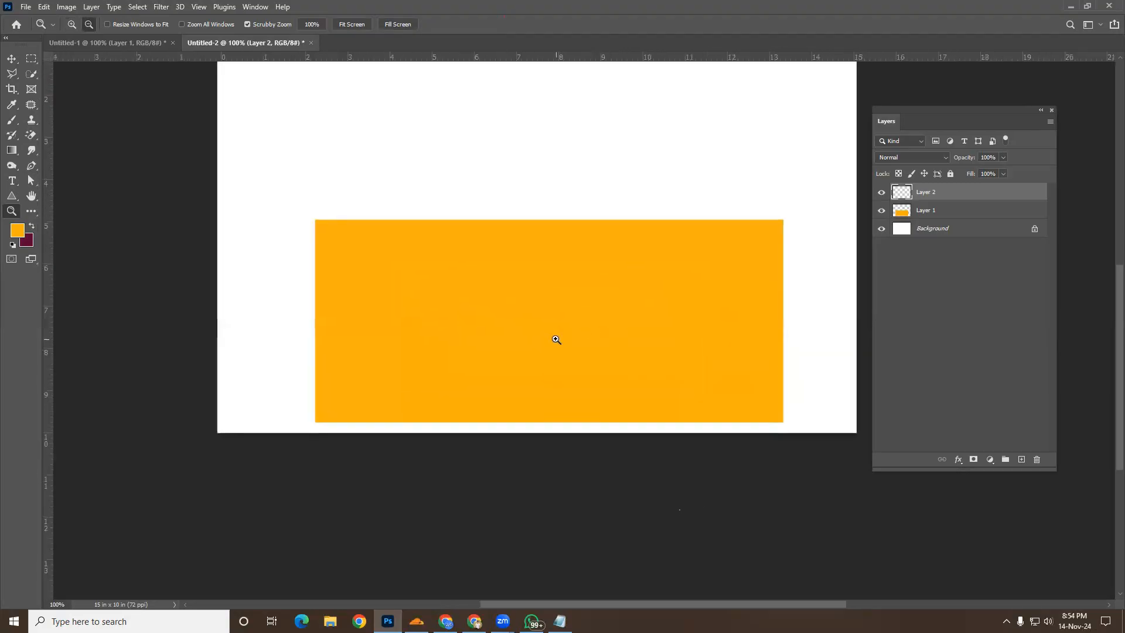
{"action": "scroll", "coordinate": [527, 342], "scroll_direction": "up", "scroll_amount": 1}
{"action": "left_click", "coordinate": [500, 344], "text": "alt"}
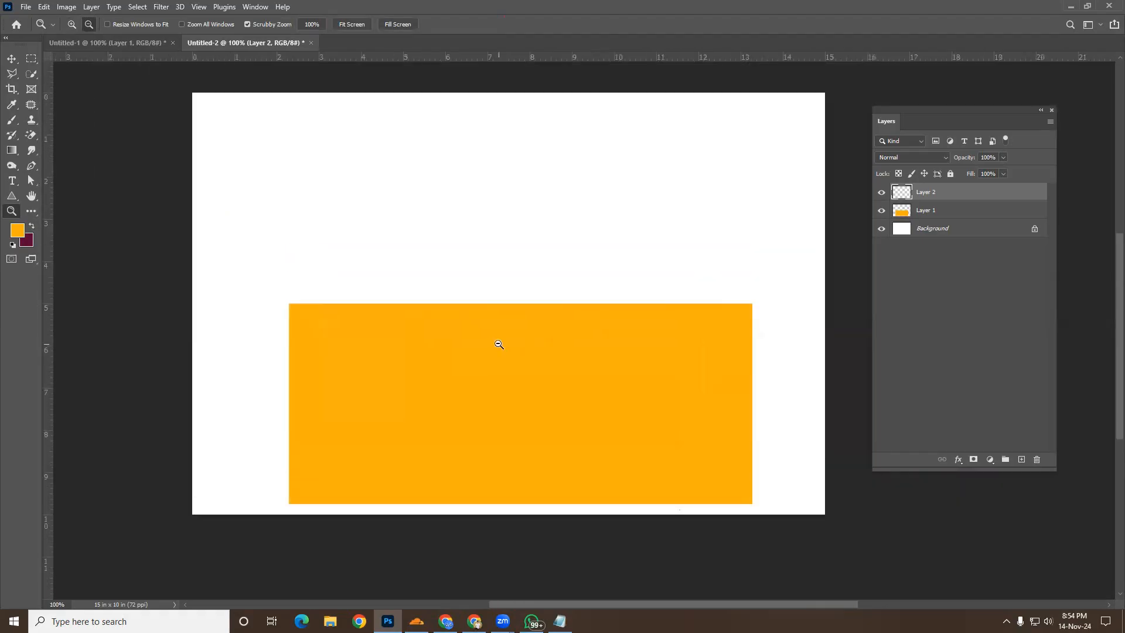
Draw a Polygonal Lasso trapezoid along the orange rectangle's top edge, about 11.9 inches wide at the base, 9.6 at the top and 2 high
{"action": "left_click", "coordinate": [11, 74]}
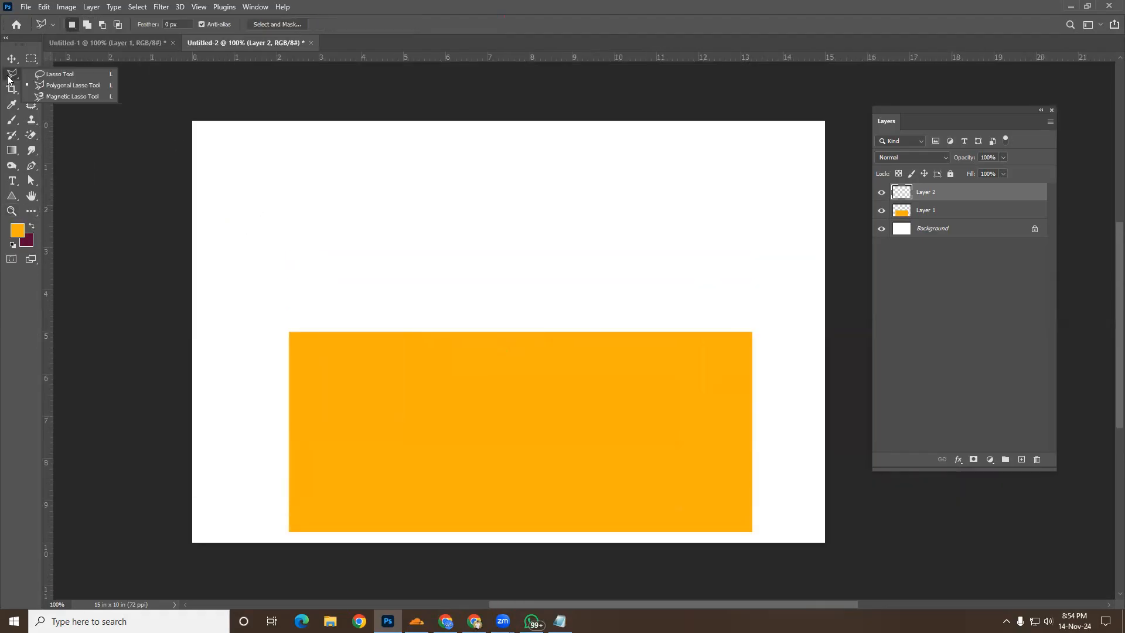
{"action": "left_click", "coordinate": [62, 86]}
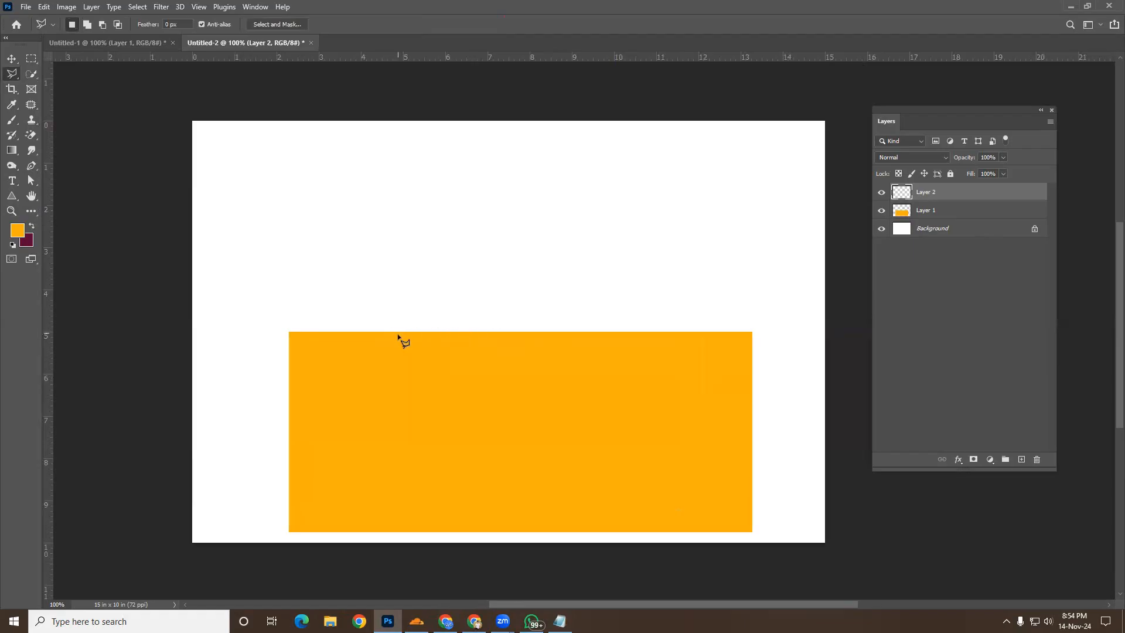
{"action": "left_click", "coordinate": [289, 332]}
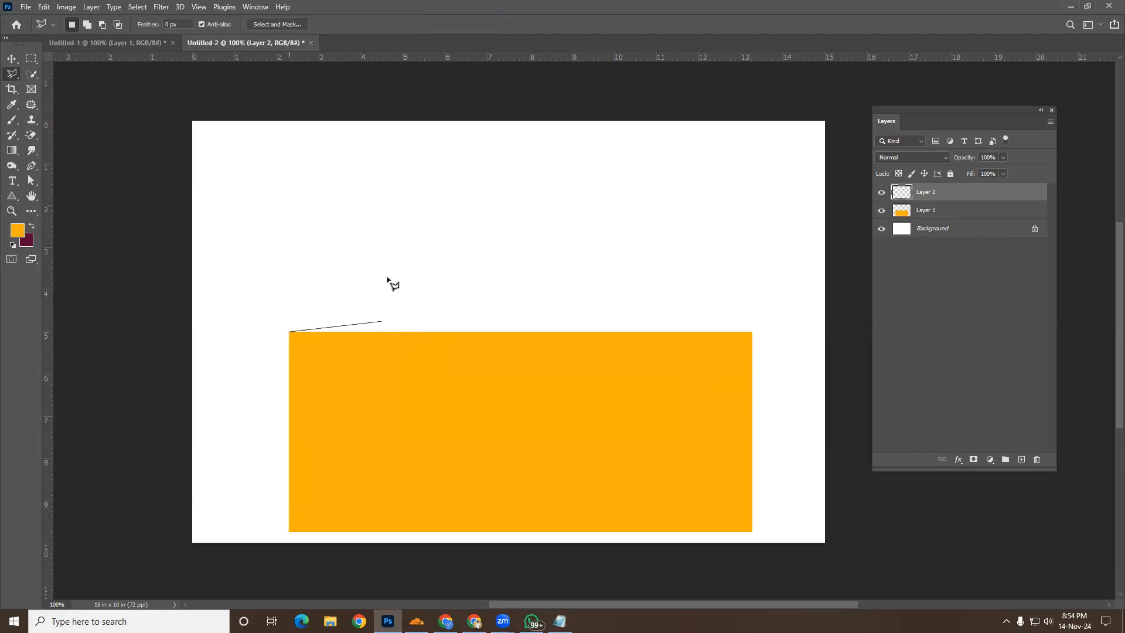
{"action": "left_click", "coordinate": [258, 333]}
{"action": "left_click", "coordinate": [273, 332]}
{"action": "left_click", "coordinate": [323, 249]}
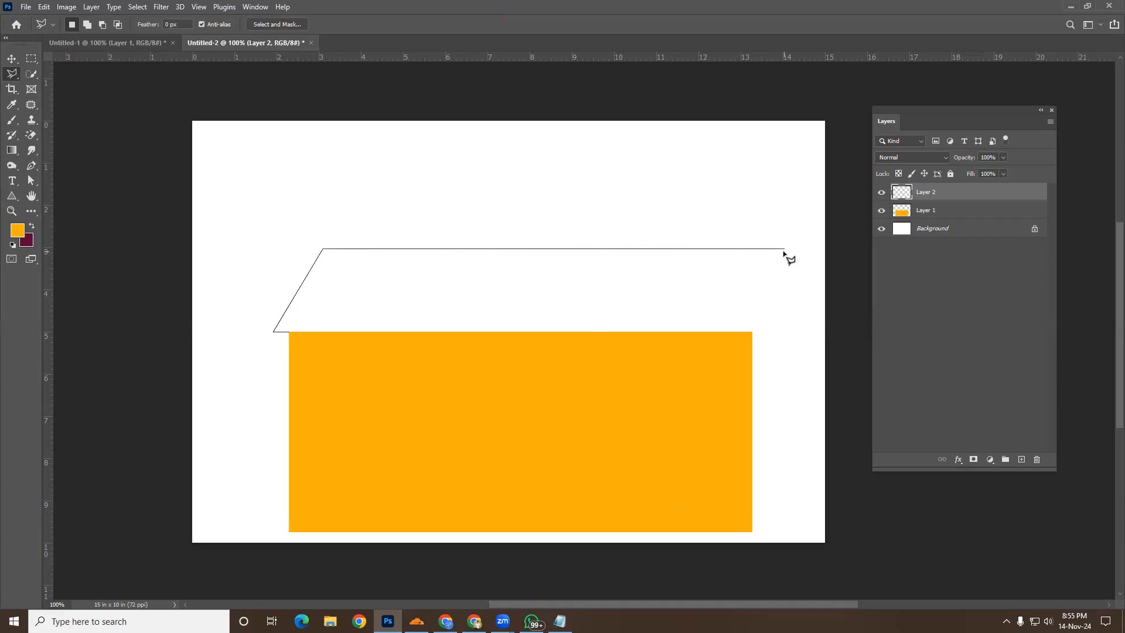
{"action": "left_click", "coordinate": [729, 249]}
{"action": "left_click", "coordinate": [774, 331]}
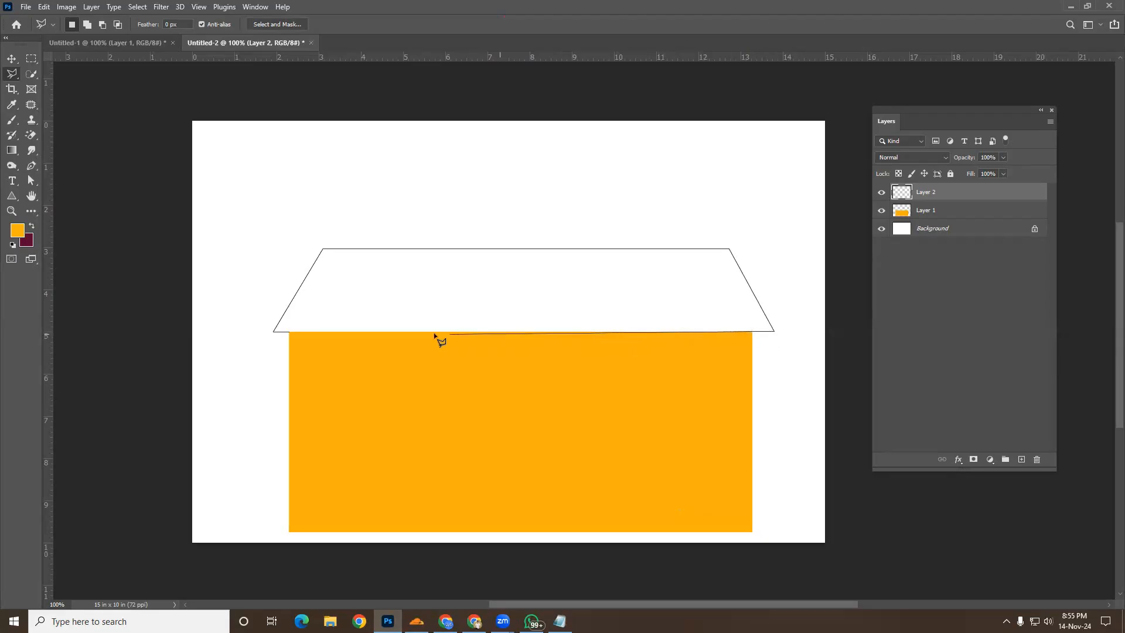
{"action": "left_click", "coordinate": [289, 332]}
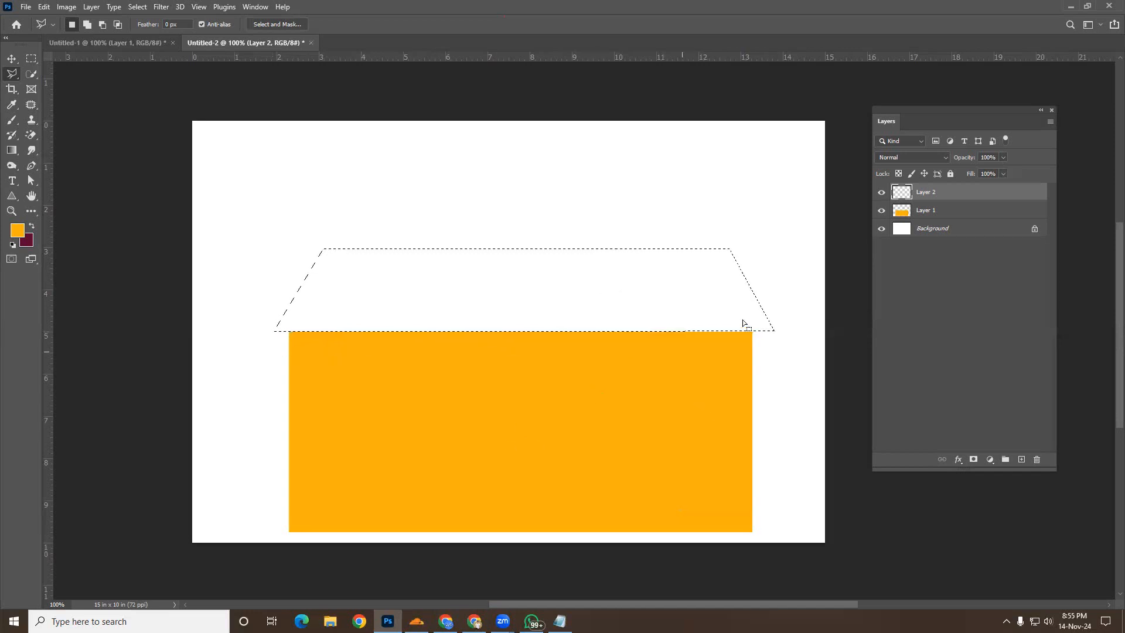
Set the foreground color to brown ab6b10, fill the trapezoid selection with it and deselect
{"action": "left_click", "coordinate": [17, 231]}
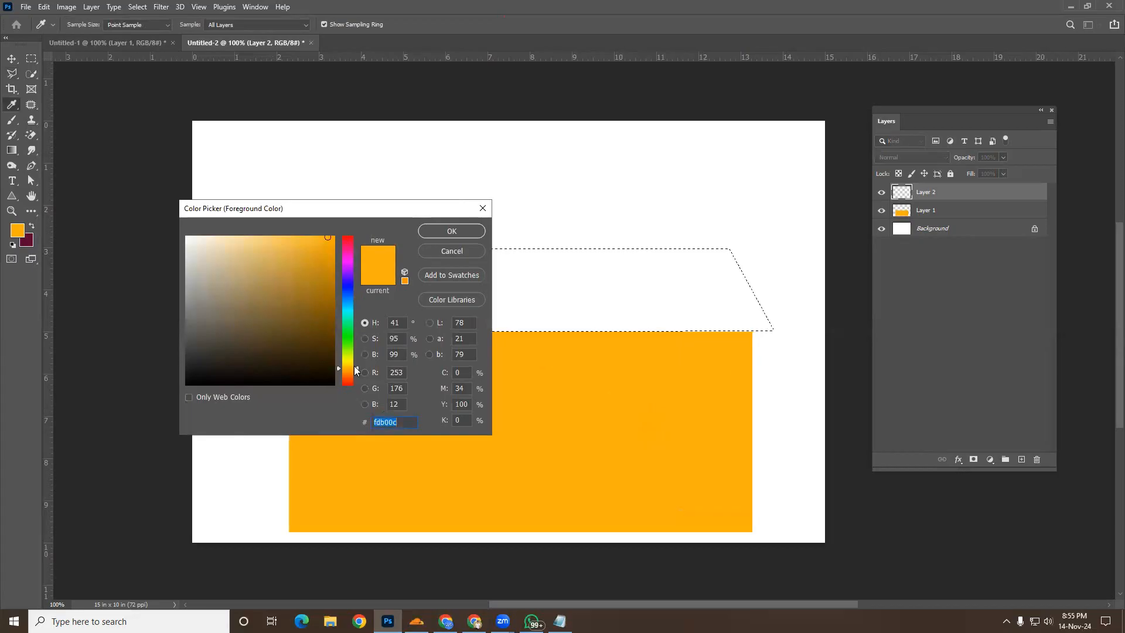
{"action": "left_click_drag", "start_coordinate": [354, 366], "coordinate": [354, 371]}
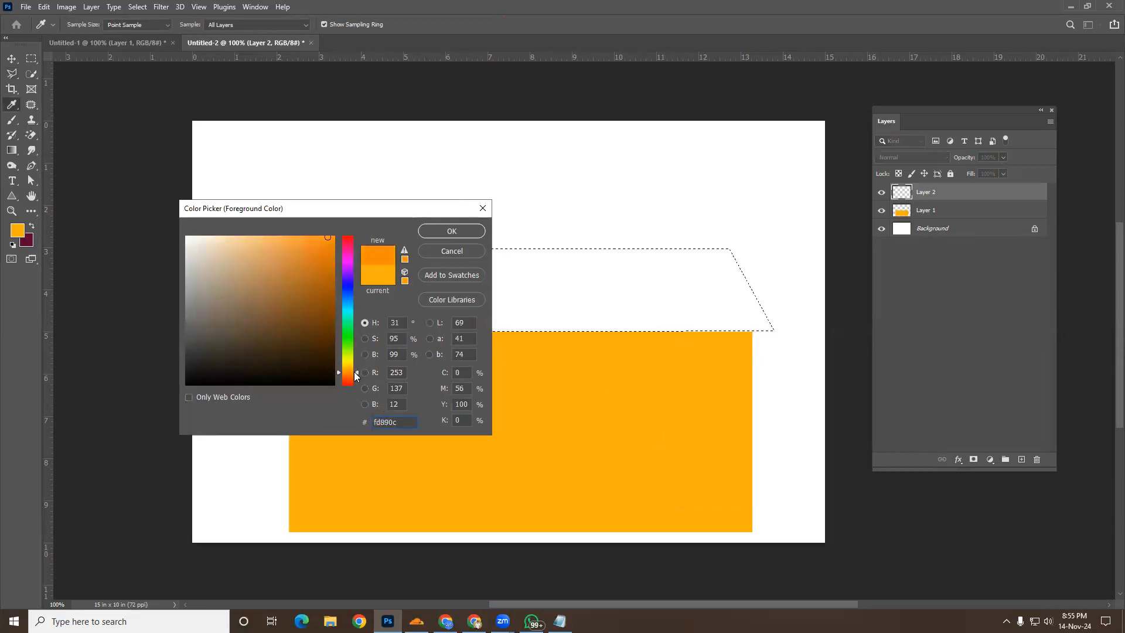
{"action": "left_click_drag", "start_coordinate": [354, 372], "coordinate": [354, 369]}
{"action": "left_click", "coordinate": [320, 284]}
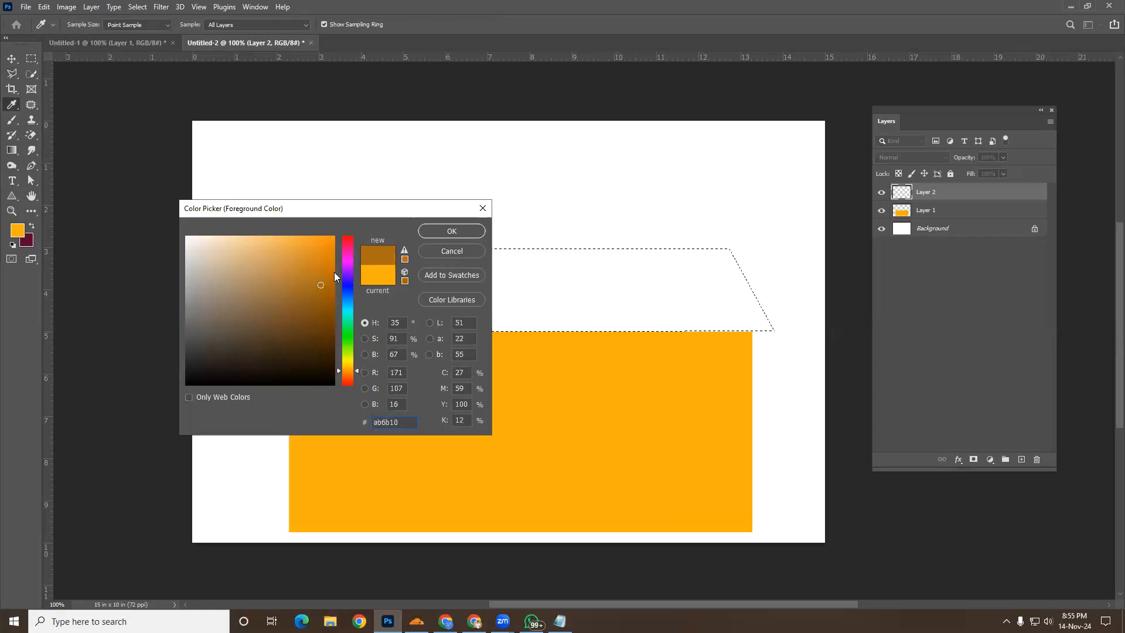
{"action": "left_click", "coordinate": [454, 230]}
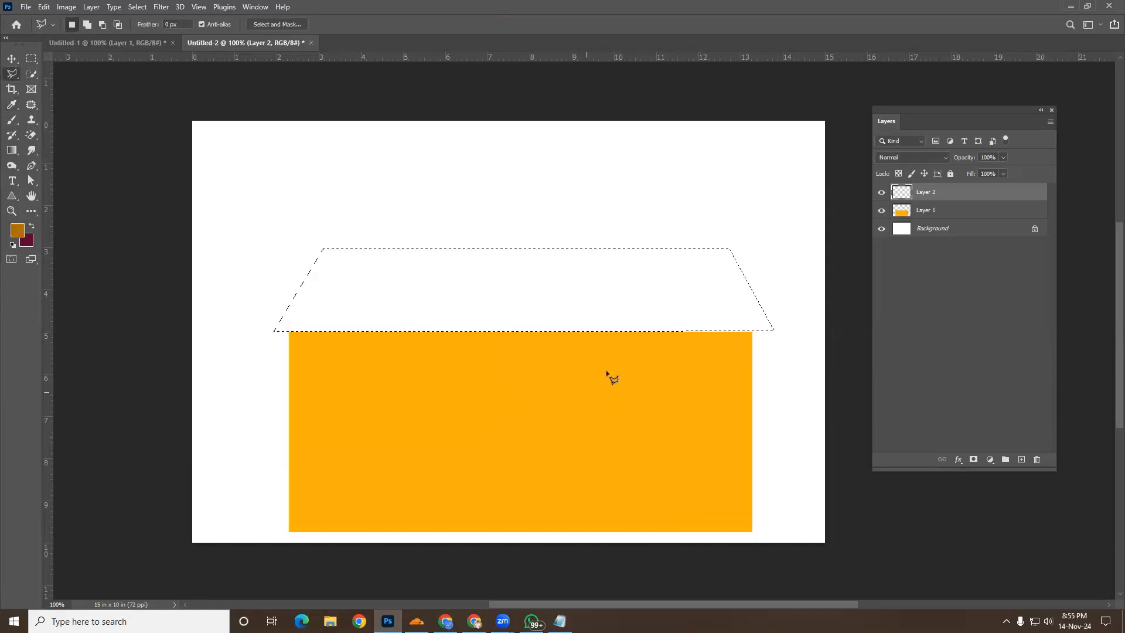
{"action": "key", "text": "alt+BackSpace"}
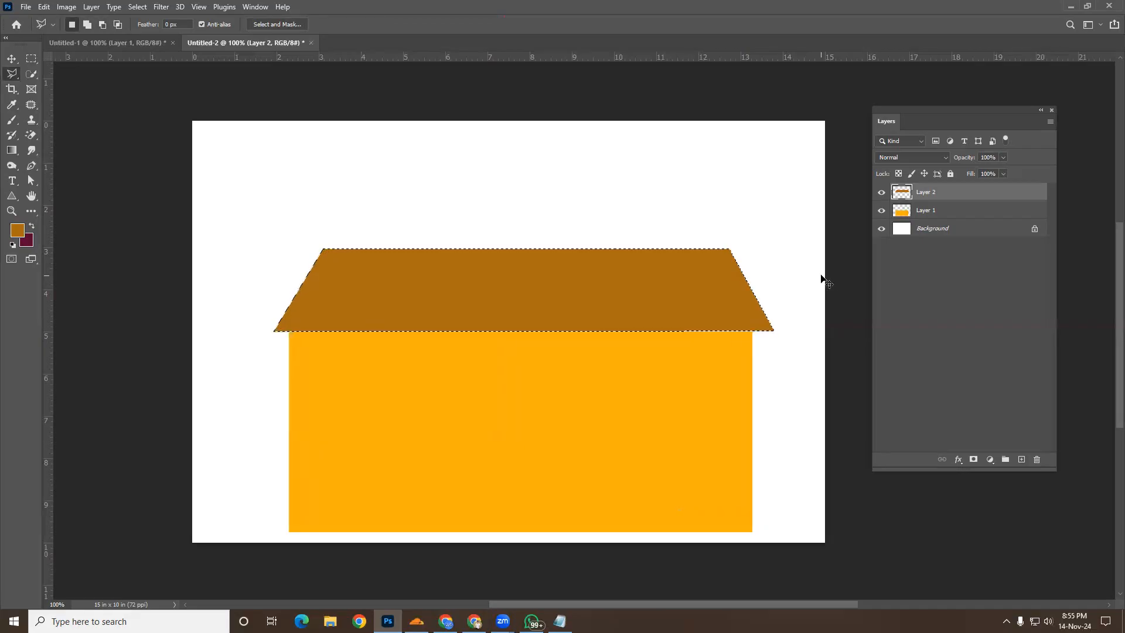
{"action": "key", "text": "ctrl+d"}
Move the brown roof shape slightly so it sits centered on the orange rectangle's top edge without a gap
{"action": "left_click", "coordinate": [11, 59]}
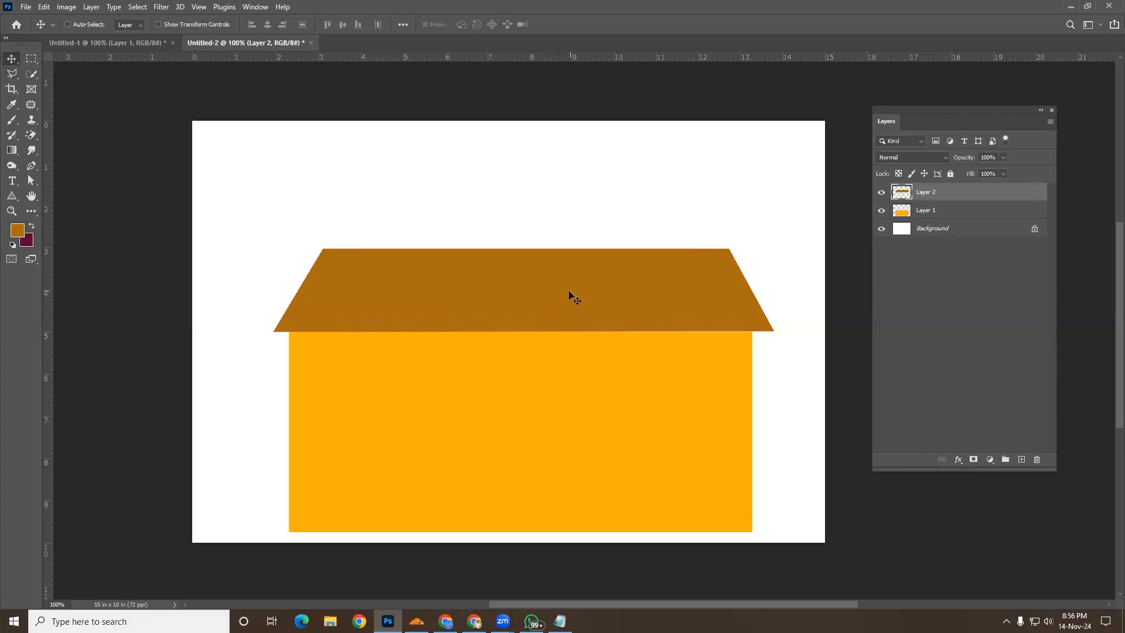
{"action": "left_click_drag", "start_coordinate": [569, 294], "coordinate": [565, 295]}
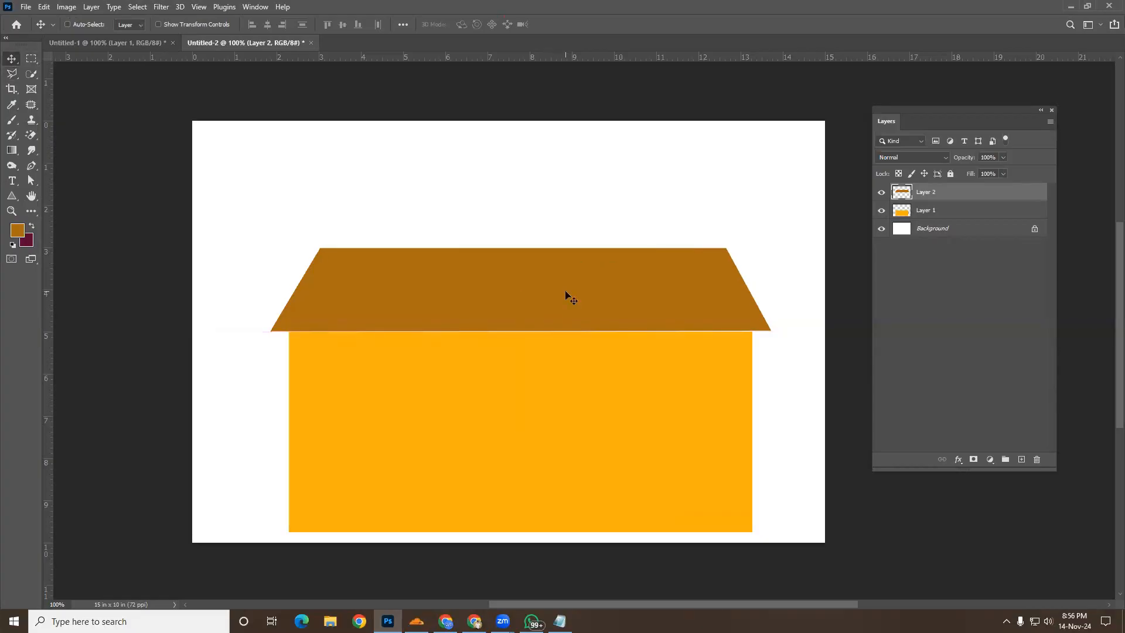
{"action": "key", "text": "Down"}
{"action": "scroll", "coordinate": [572, 321], "scroll_direction": "up", "scroll_amount": 1}
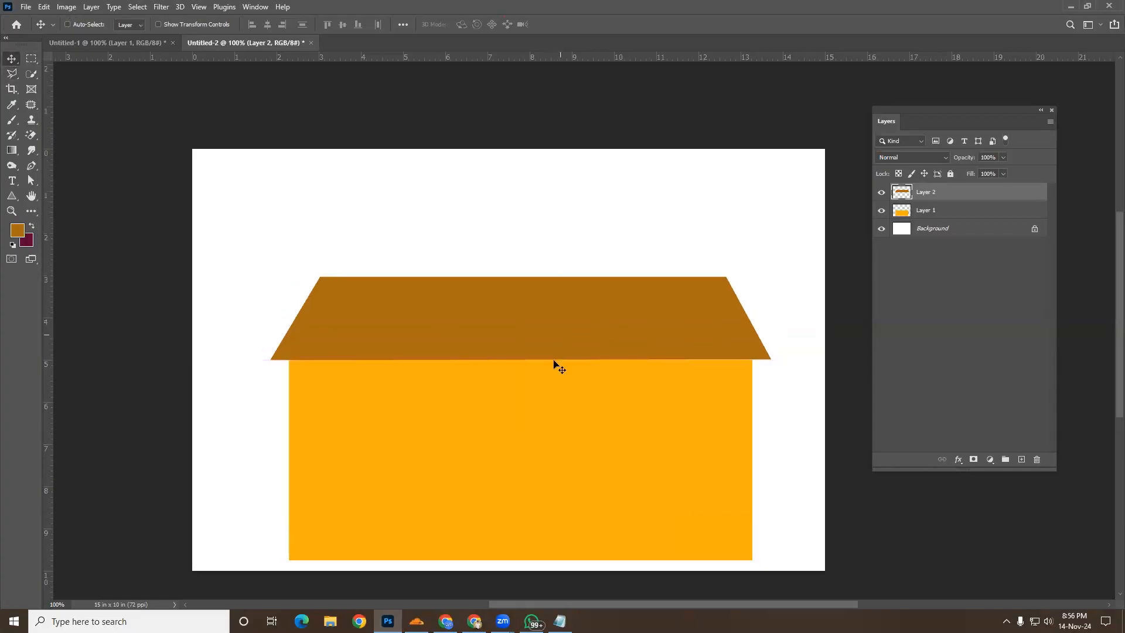
Add a new layer and draw a rectangular selection about 7.2 × 2 inches directly above the brown roof
{"action": "left_click", "coordinate": [1023, 460]}
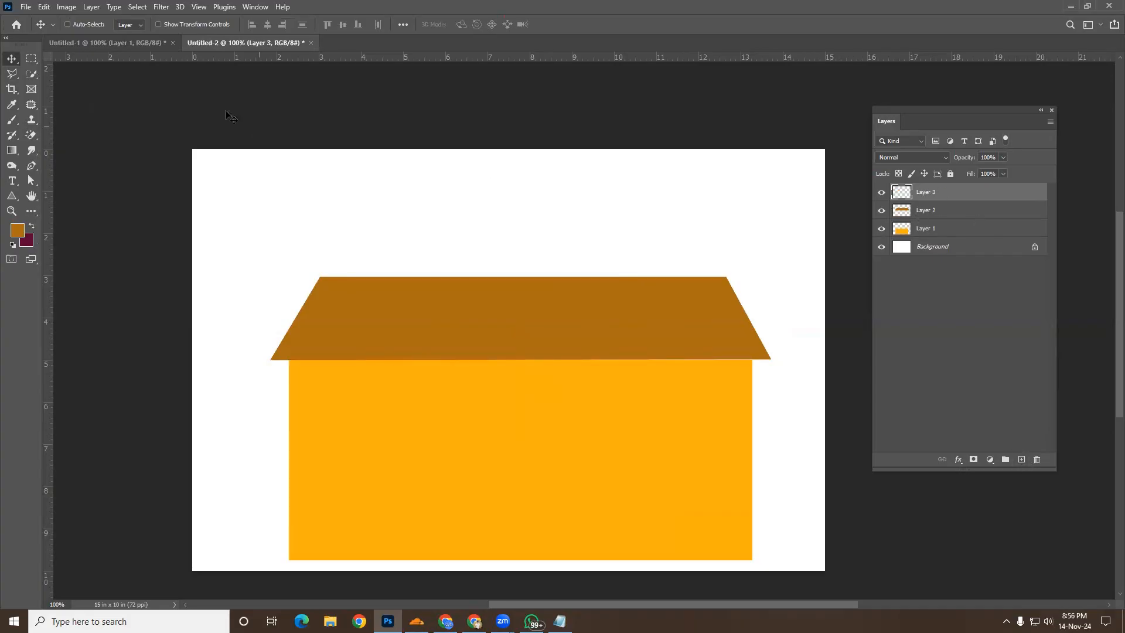
{"action": "left_click", "coordinate": [32, 58]}
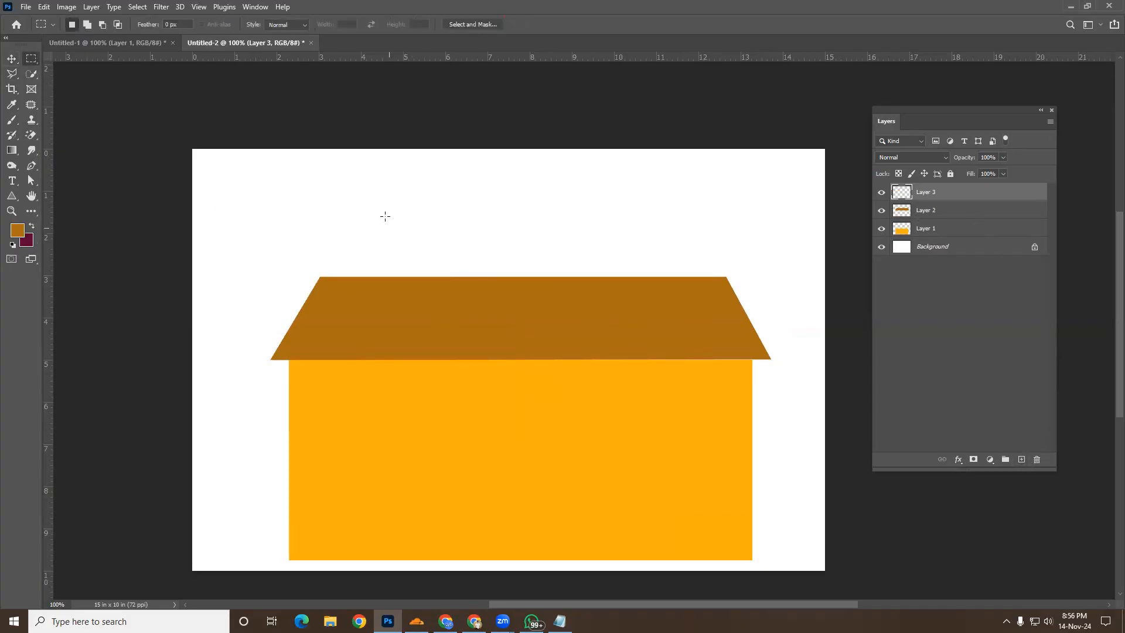
{"action": "left_click_drag", "start_coordinate": [365, 193], "coordinate": [667, 277]}
Sample the large rectangle's orange fdb00c as the foreground color, fill the upper selection with it and deselect
{"action": "left_click", "coordinate": [18, 234]}
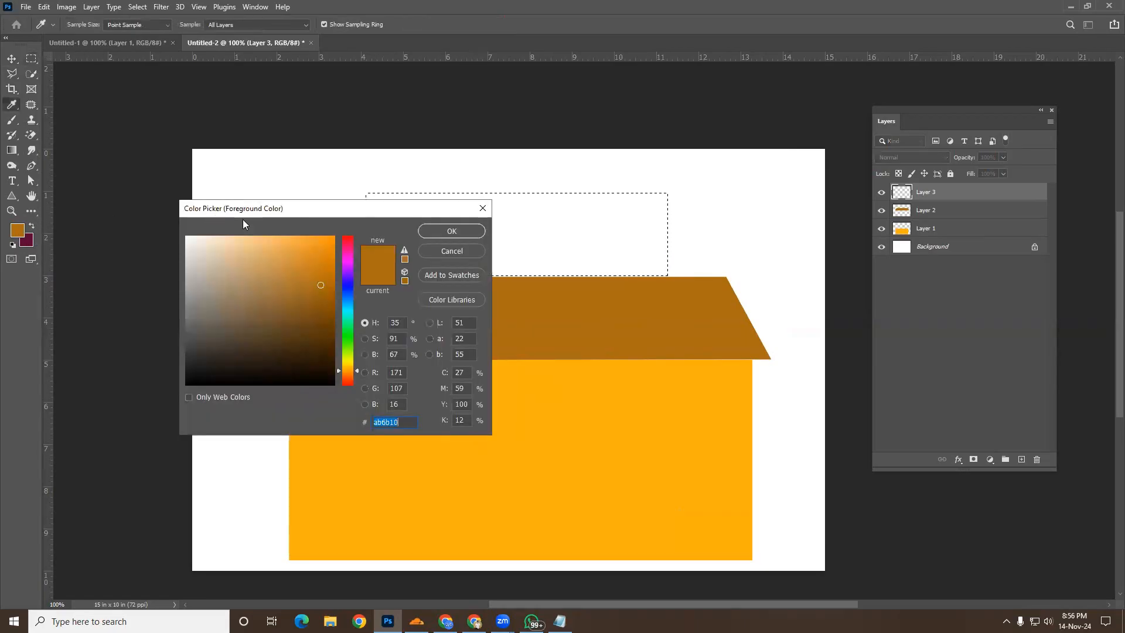
{"action": "left_click_drag", "start_coordinate": [287, 211], "coordinate": [621, 143]}
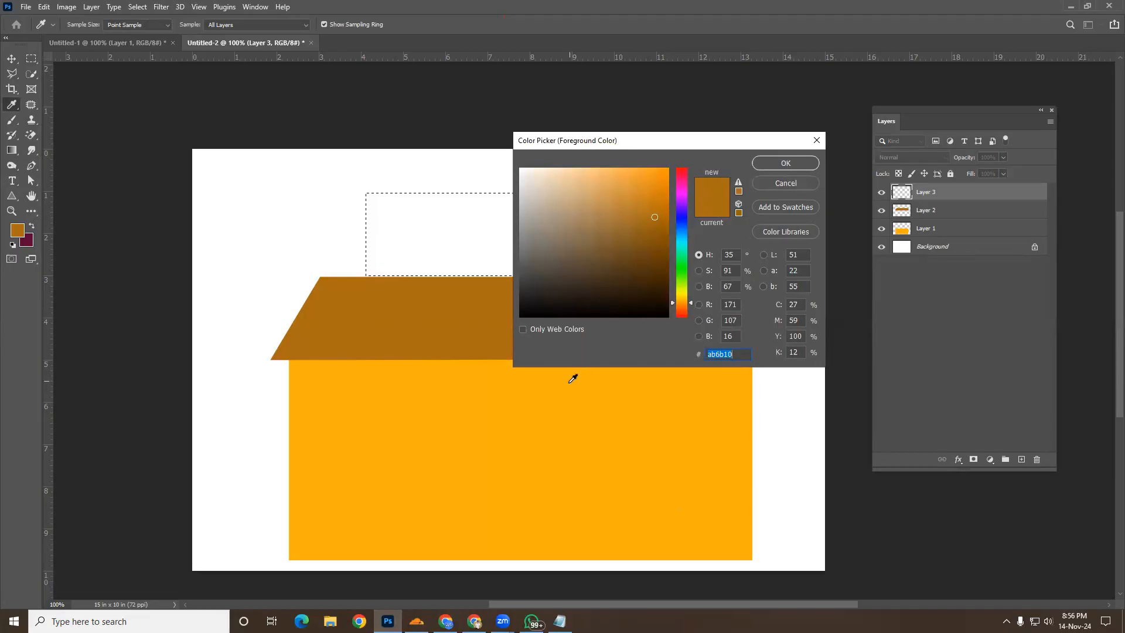
{"action": "left_click", "coordinate": [438, 413]}
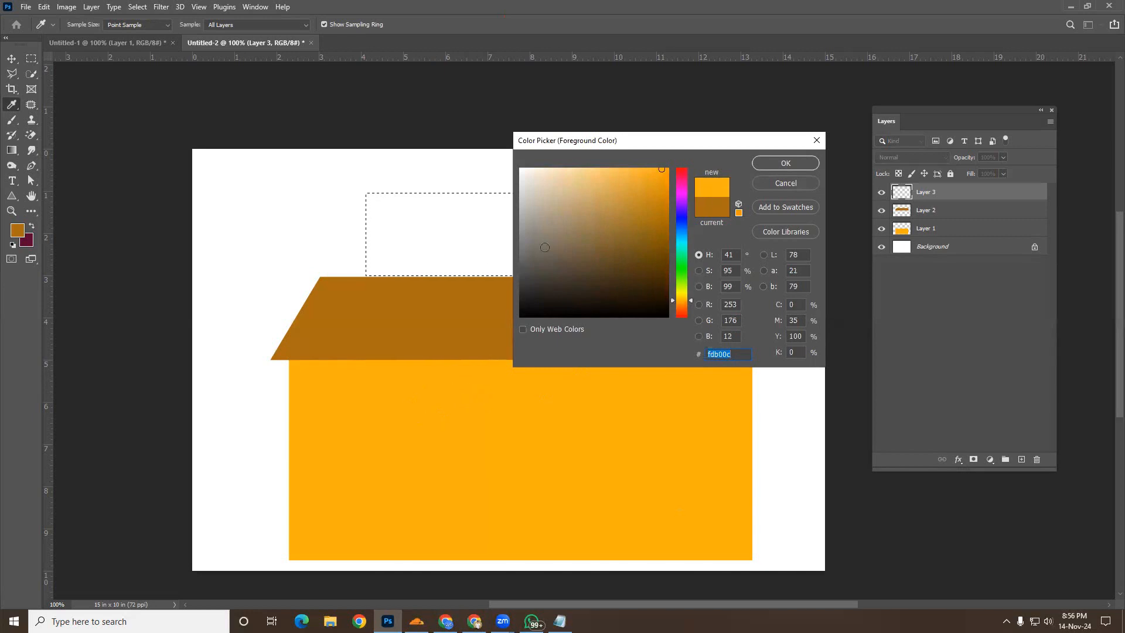
{"action": "left_click", "coordinate": [410, 299]}
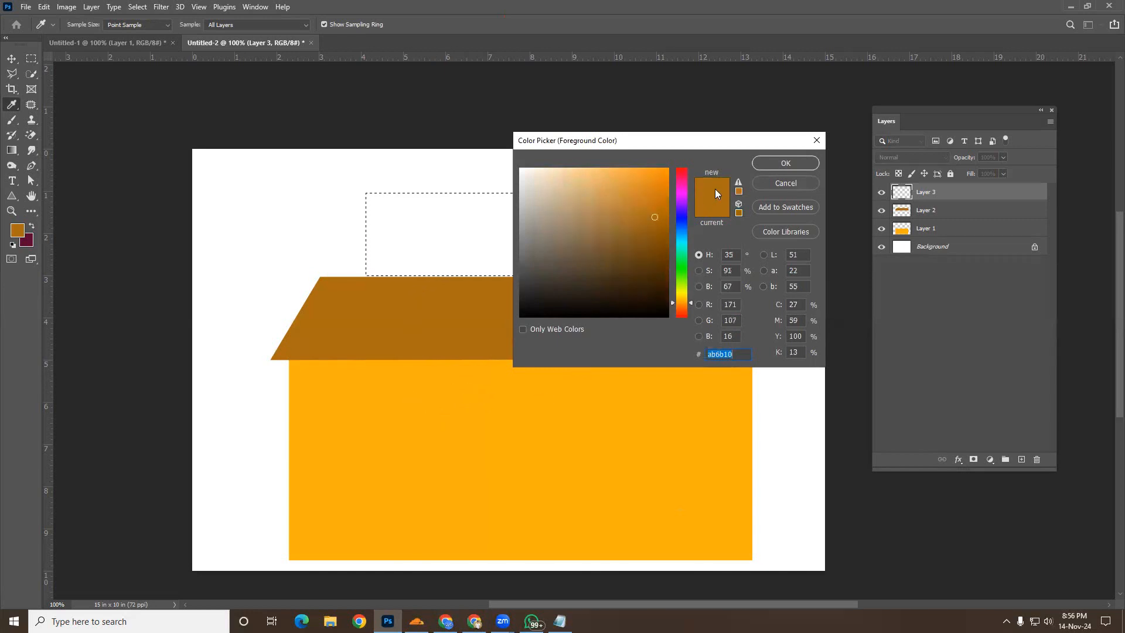
{"action": "left_click", "coordinate": [606, 444]}
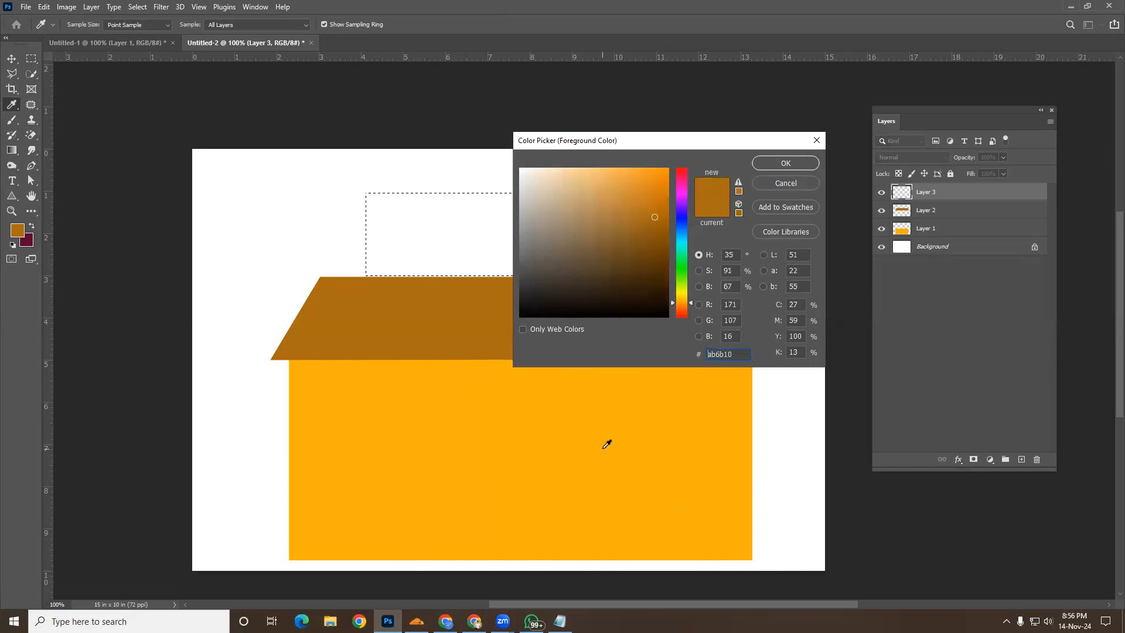
{"action": "left_click", "coordinate": [782, 166]}
{"action": "key", "text": "m"}
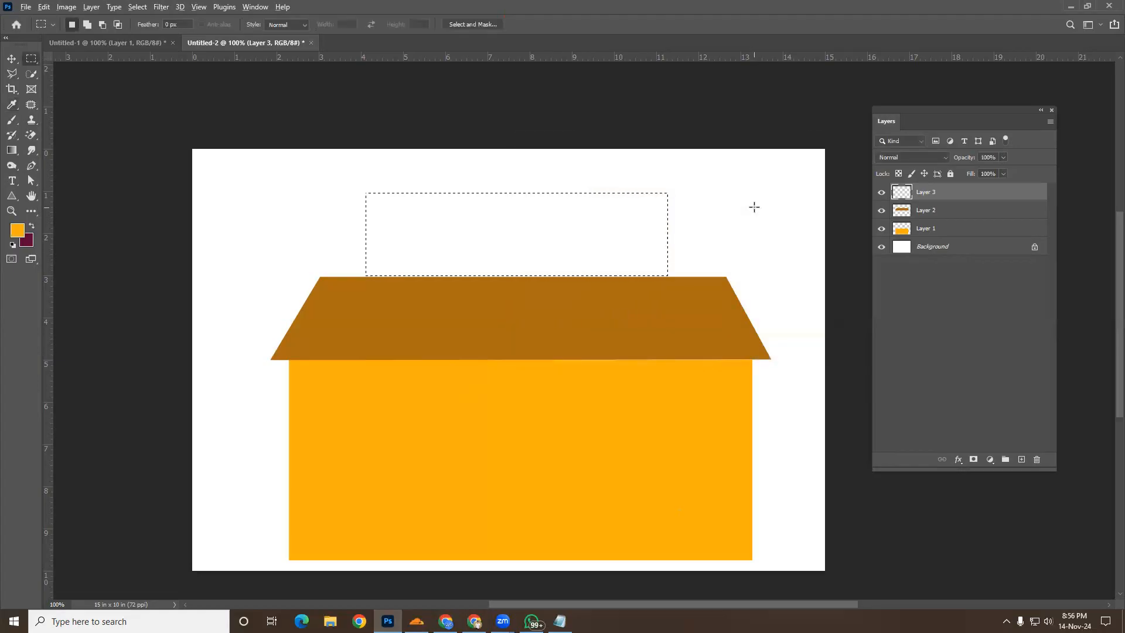
{"action": "key", "text": "alt+BackSpace"}
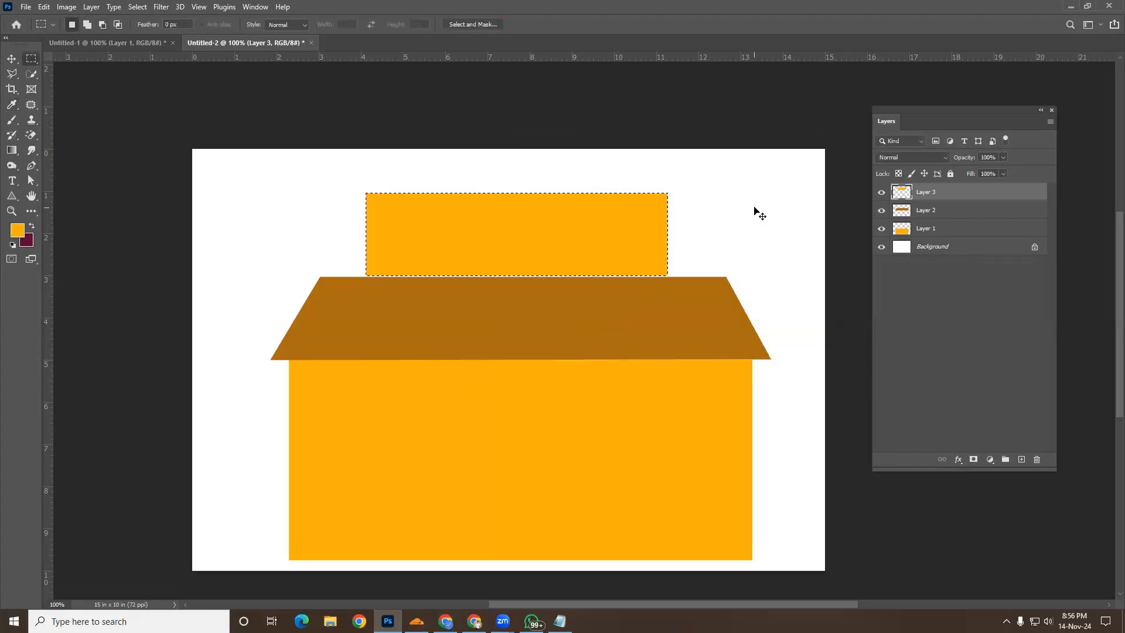
{"action": "key", "text": "ctrl+d"}
Move the small orange rectangle slightly so it rests centered on the roof's top edge
{"action": "left_click", "coordinate": [12, 59]}
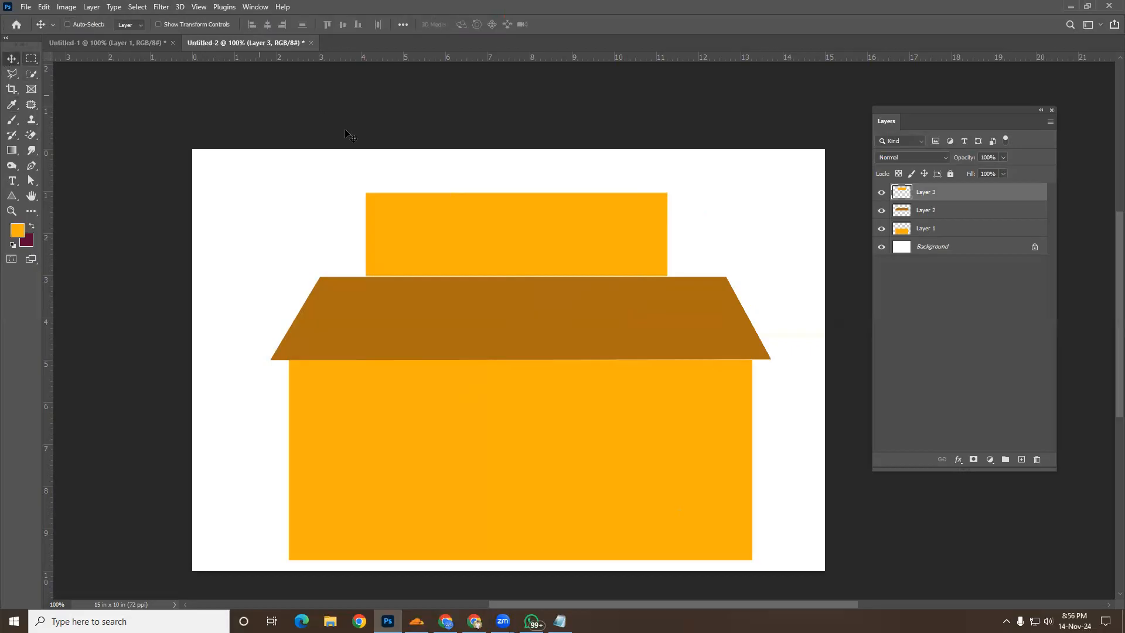
{"action": "left_click_drag", "start_coordinate": [466, 221], "coordinate": [466, 220]}
{"action": "scroll", "coordinate": [560, 260], "scroll_direction": "down", "scroll_amount": 2}
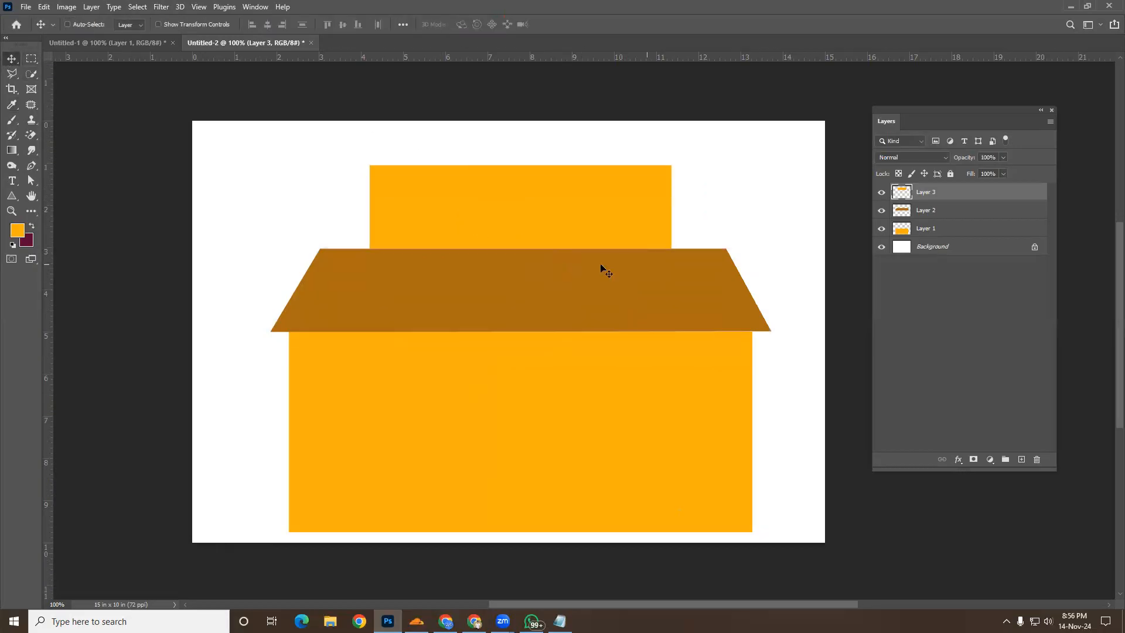
Scale Layers 1, 2 and 3 together to about 95% width and 80% height, and place the house near the canvas's lower edge
{"action": "left_click", "coordinate": [933, 212], "text": "shift"}
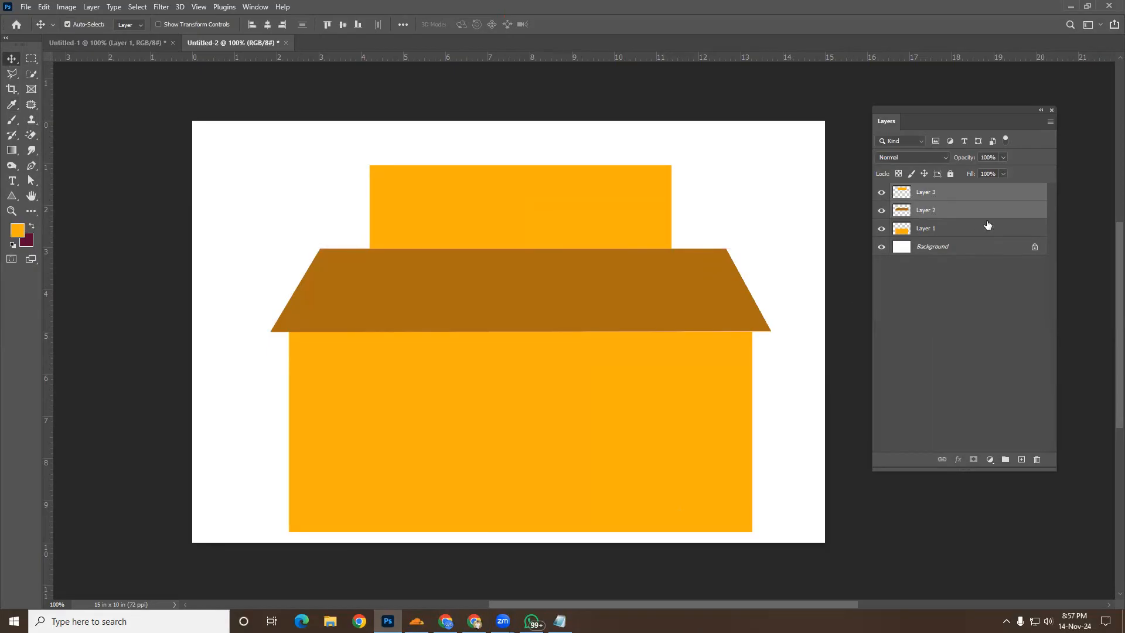
{"action": "left_click", "coordinate": [932, 229], "text": "ctrl"}
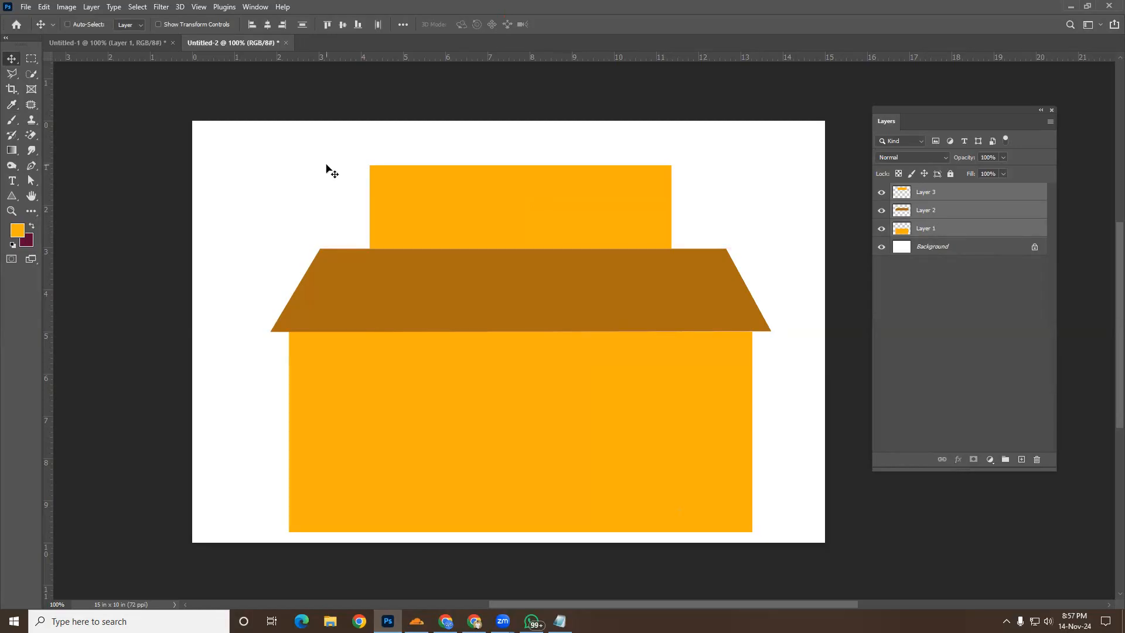
{"action": "left_click", "coordinate": [158, 24]}
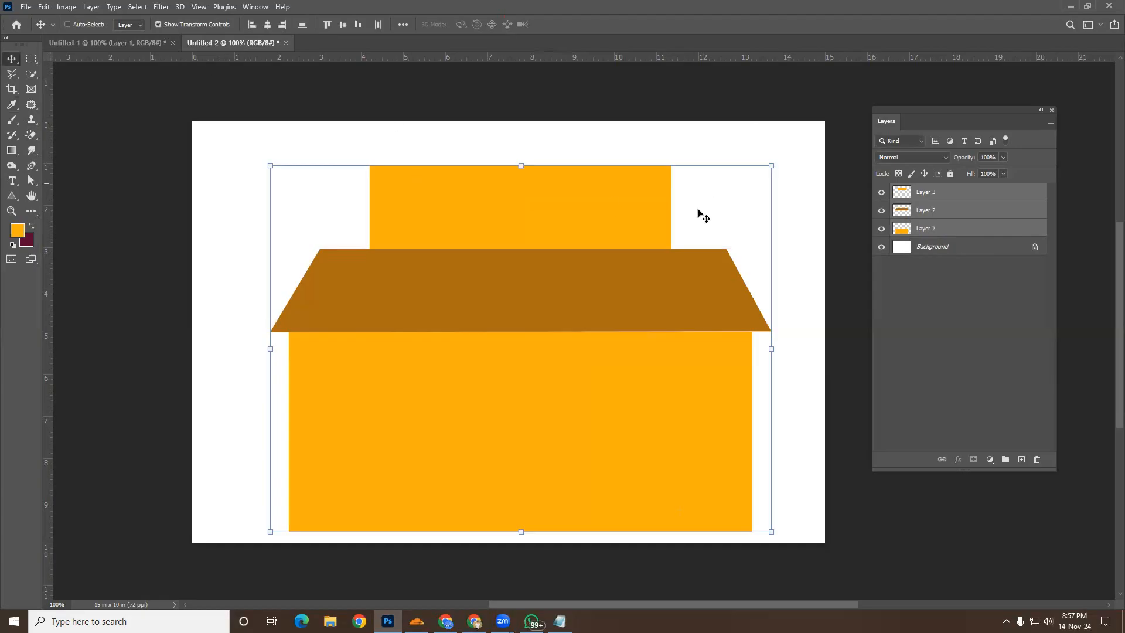
{"action": "left_click_drag", "start_coordinate": [767, 166], "coordinate": [732, 193]}
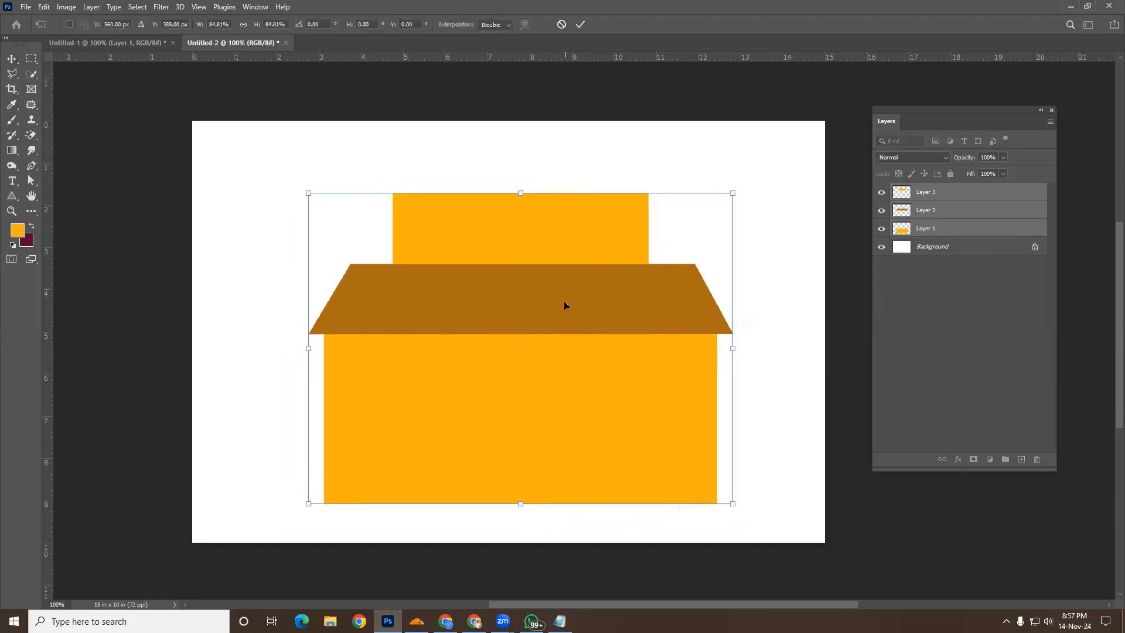
{"action": "left_click_drag", "start_coordinate": [564, 300], "coordinate": [546, 332]}
{"action": "left_click_drag", "start_coordinate": [719, 384], "coordinate": [774, 382]}
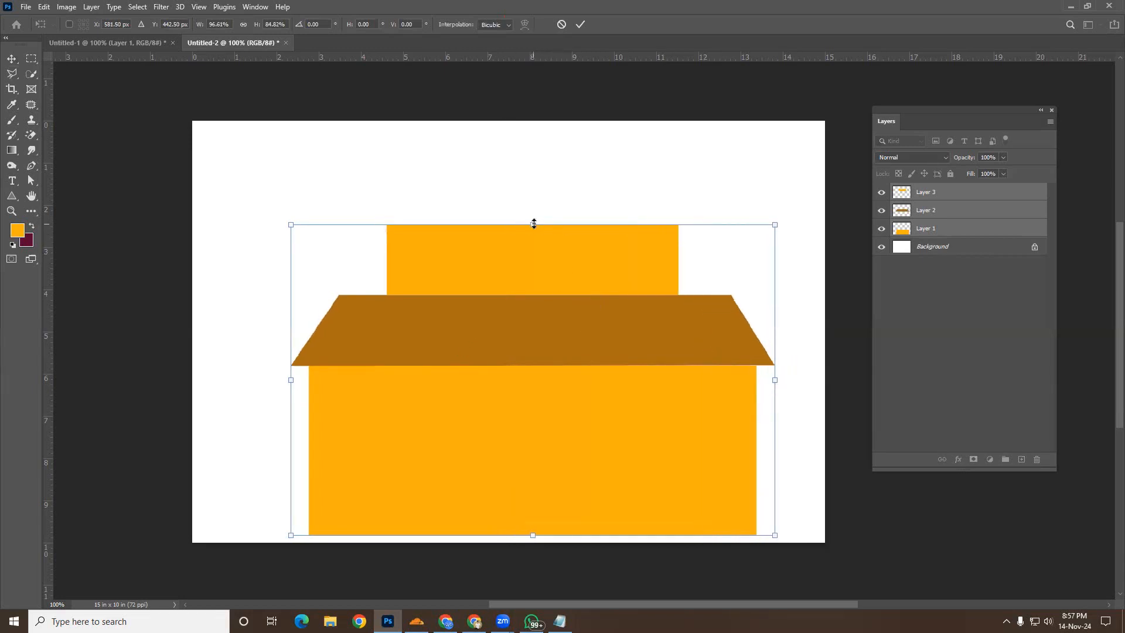
{"action": "left_click_drag", "start_coordinate": [776, 226], "coordinate": [760, 233]}
{"action": "left_click_drag", "start_coordinate": [306, 380], "coordinate": [289, 381]}
{"action": "mouse_move", "coordinate": [527, 387]}
{"action": "left_mouse_down"}
{"action": "mouse_move", "coordinate": [517, 397]}
{"action": "mouse_move", "coordinate": [526, 394]}
{"action": "left_mouse_up"}
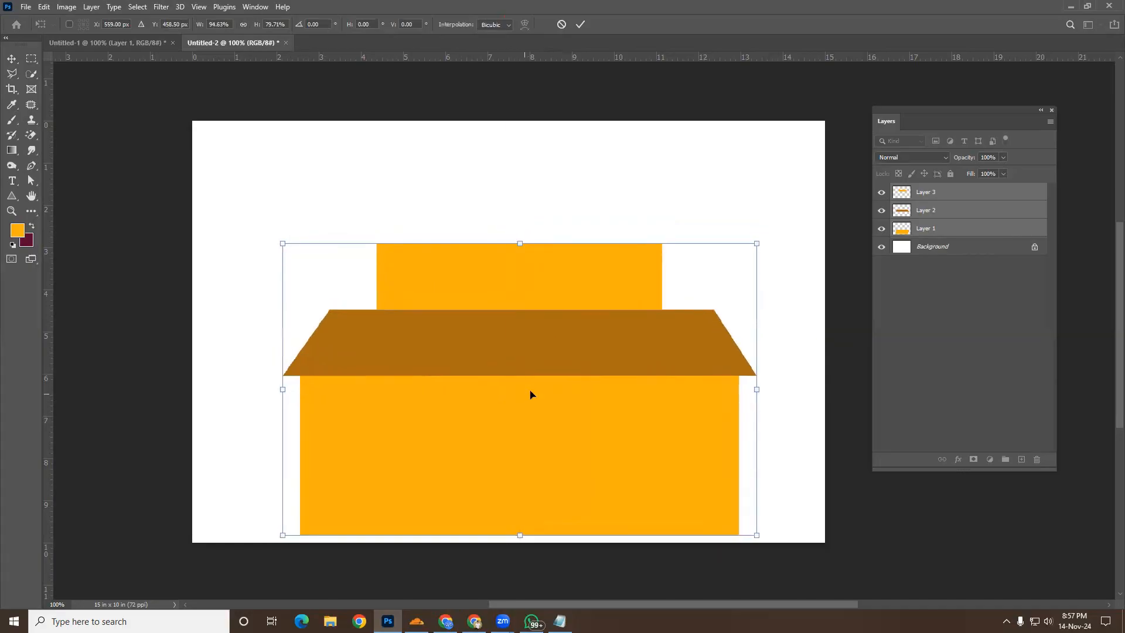
{"action": "left_click", "coordinate": [11, 59]}
{"action": "left_click", "coordinate": [158, 24]}
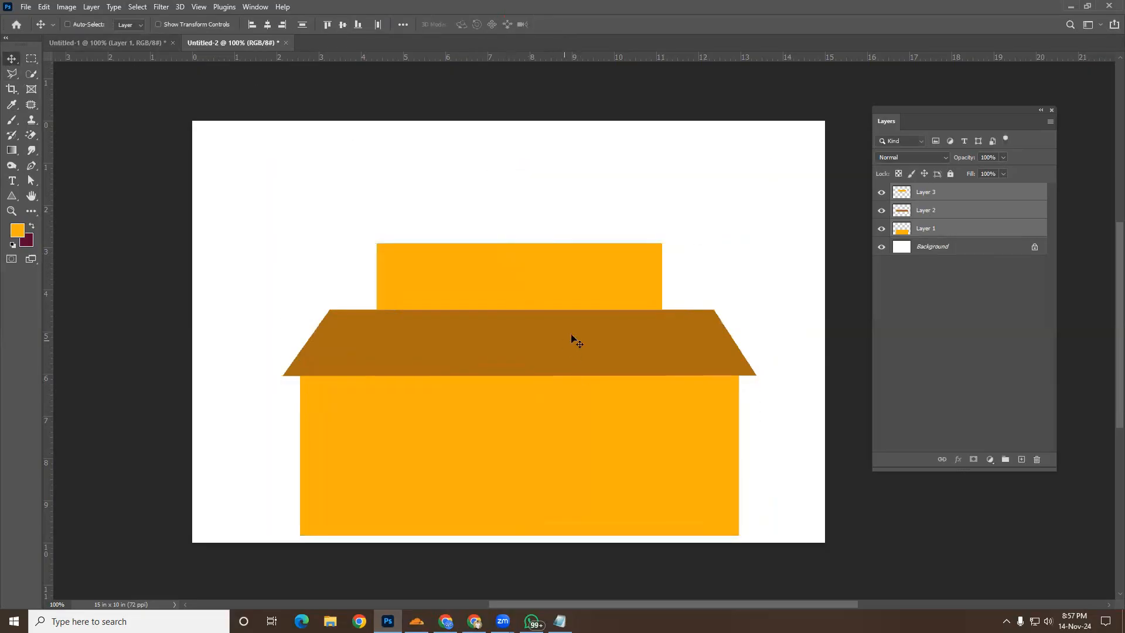
Duplicate the brown roof, rest the copy on top of the small orange rectangle, and move its layer above Layer 3
{"action": "left_click", "coordinate": [941, 211]}
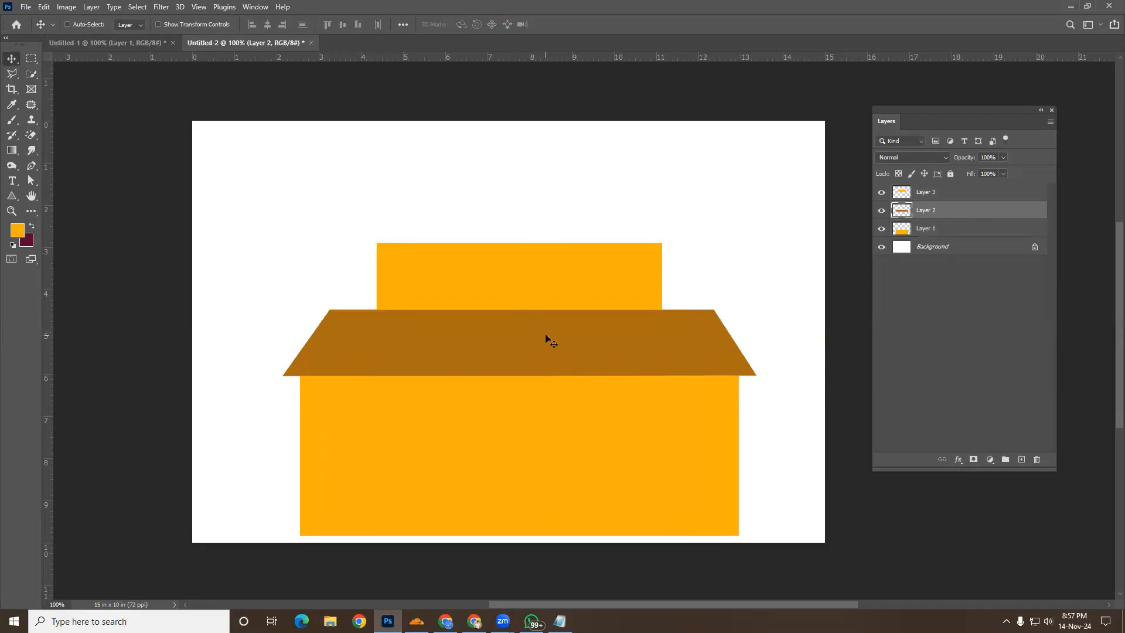
{"action": "left_click_drag", "start_coordinate": [548, 343], "coordinate": [553, 210]}
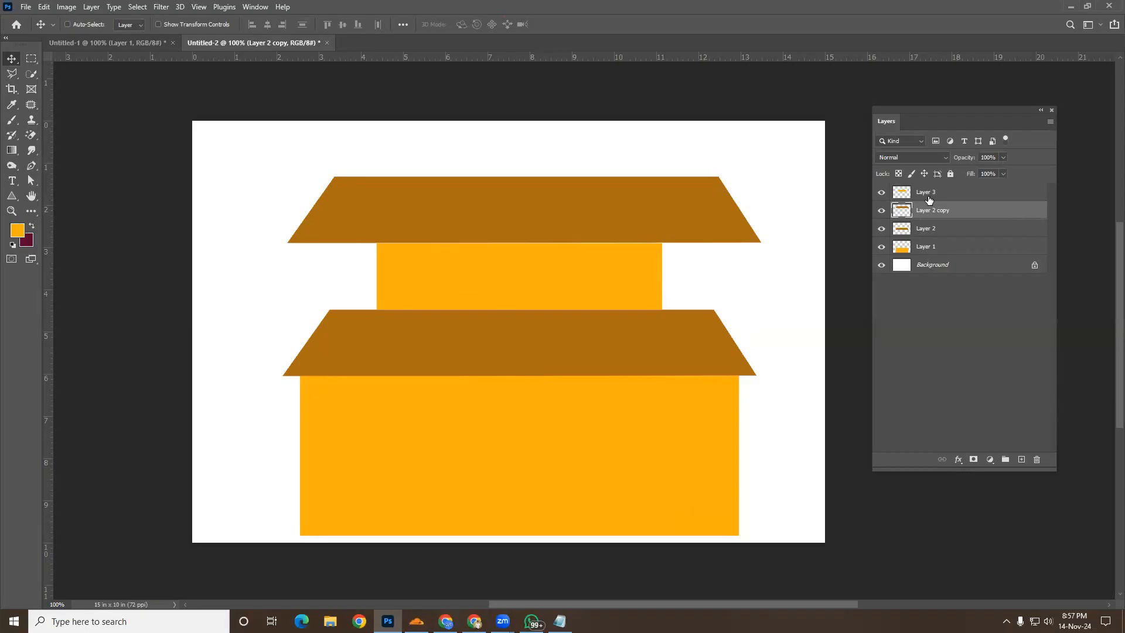
{"action": "left_click_drag", "start_coordinate": [660, 211], "coordinate": [658, 231]}
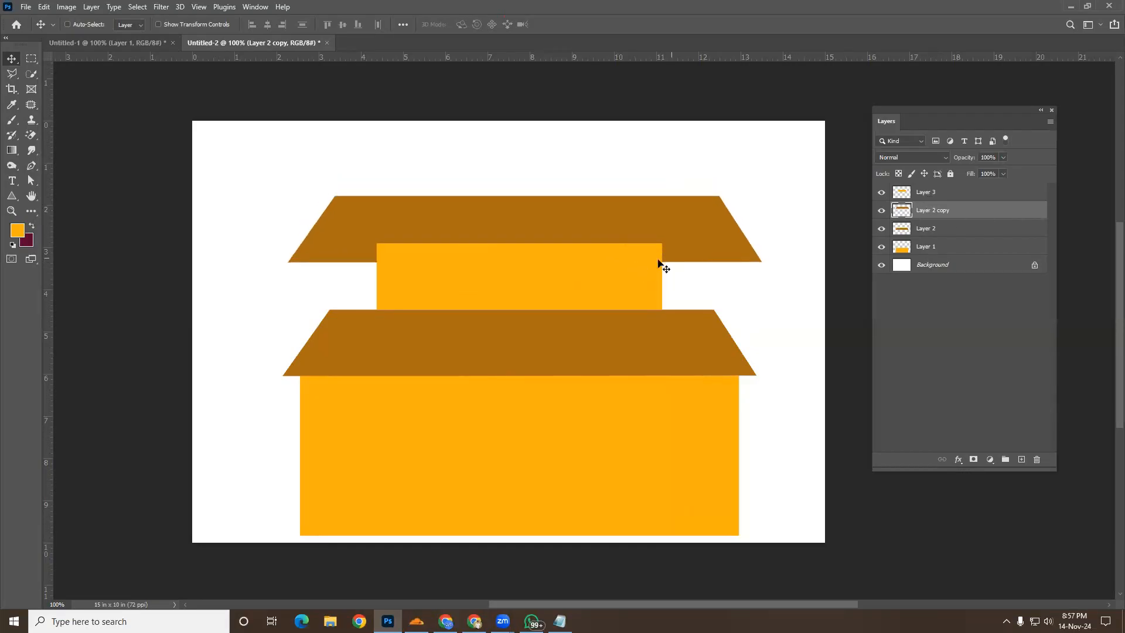
{"action": "left_click_drag", "start_coordinate": [934, 212], "coordinate": [927, 189]}
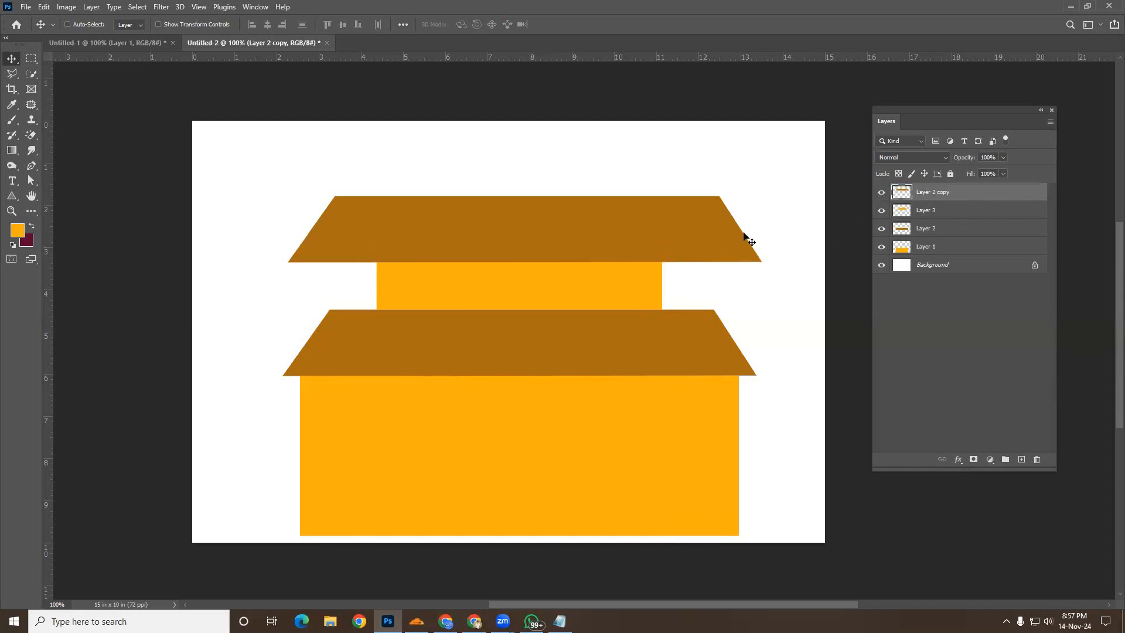
{"action": "left_click_drag", "start_coordinate": [706, 226], "coordinate": [705, 198]}
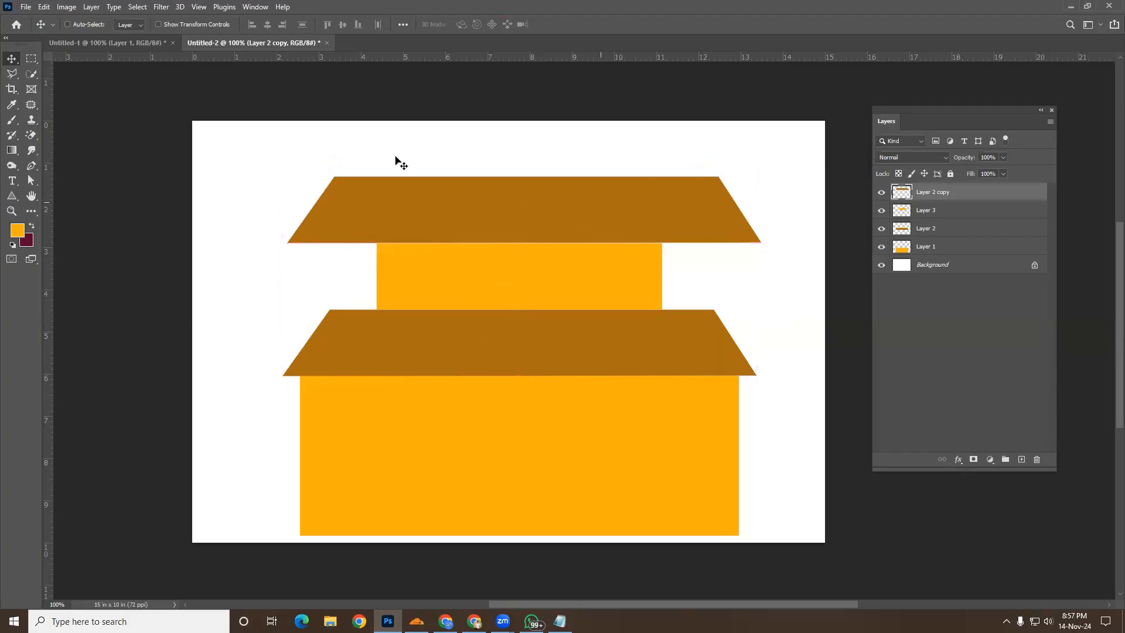
Scale the upper roof to about 73% width and 94% height so it slightly overhangs both sides of the small rectangle
{"action": "left_click", "coordinate": [157, 24]}
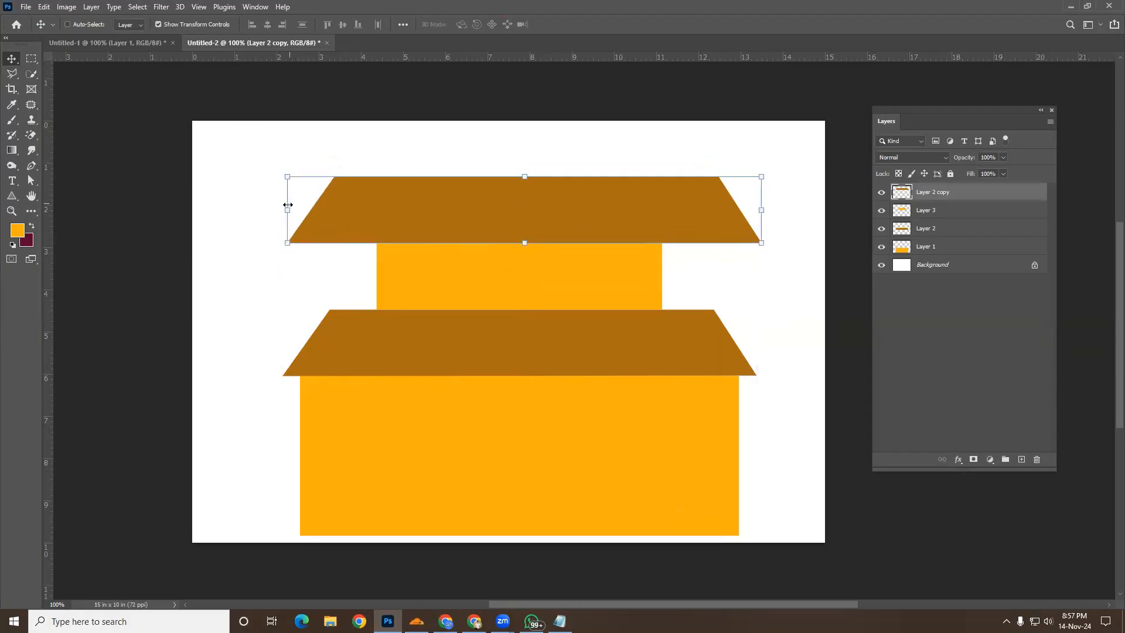
{"action": "left_click_drag", "start_coordinate": [288, 208], "coordinate": [332, 209]}
{"action": "left_click_drag", "start_coordinate": [765, 209], "coordinate": [702, 209]}
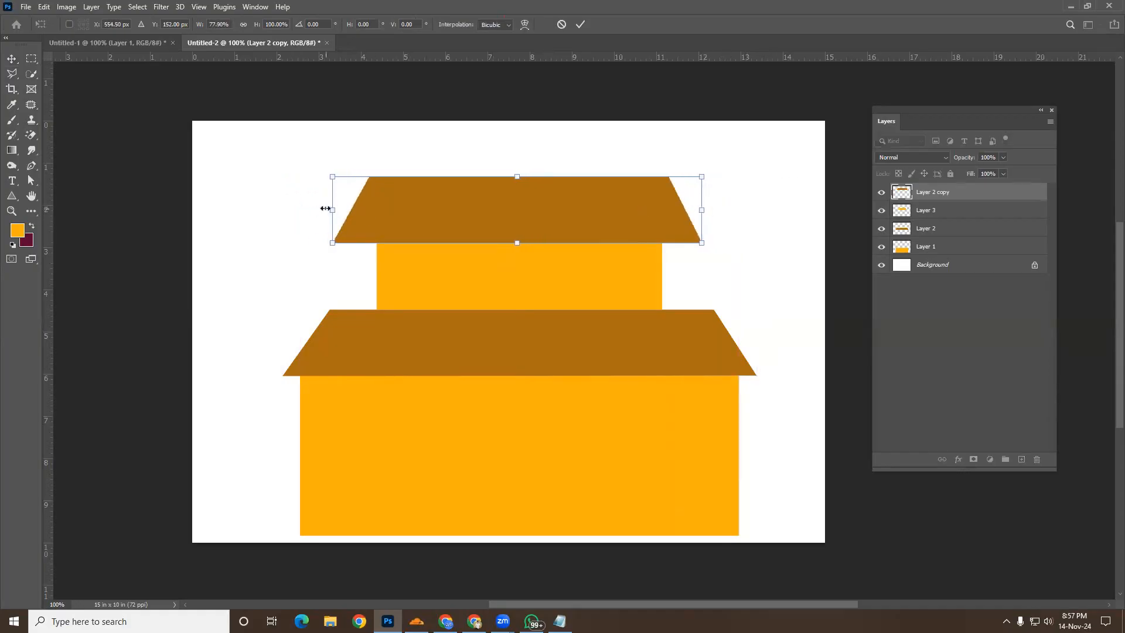
{"action": "left_click_drag", "start_coordinate": [326, 209], "coordinate": [339, 209]}
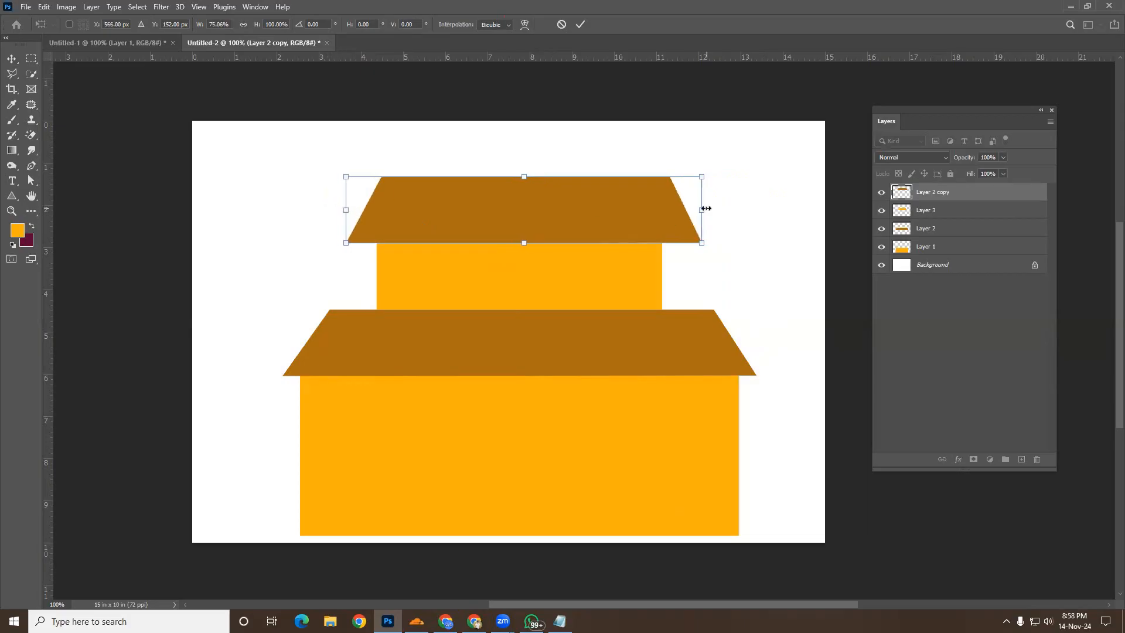
{"action": "left_click_drag", "start_coordinate": [706, 208], "coordinate": [700, 209]}
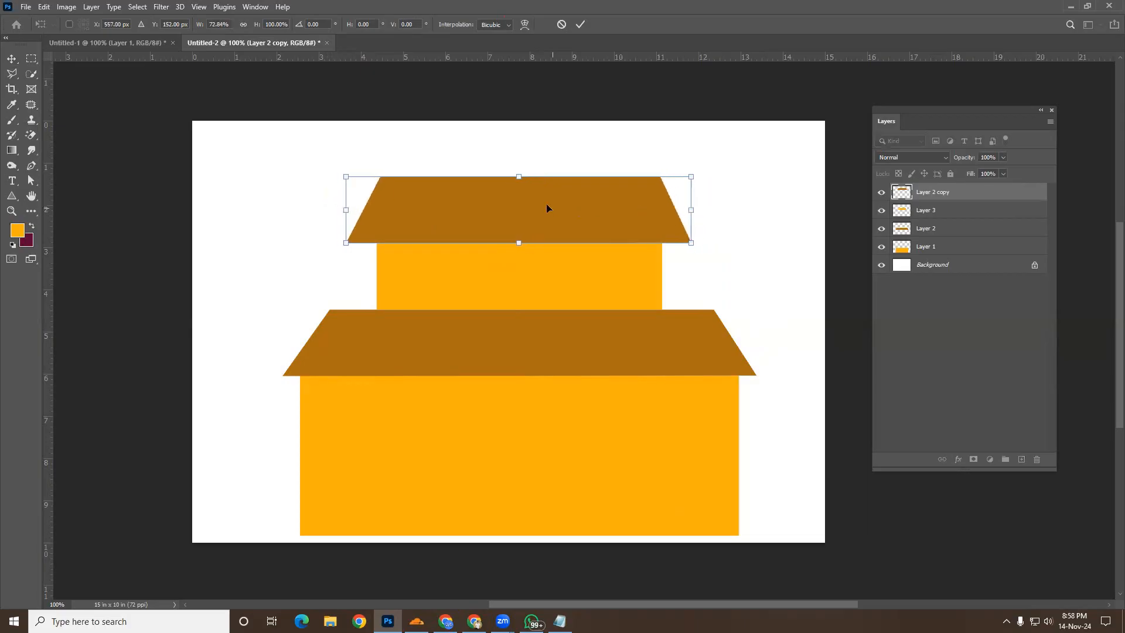
{"action": "left_click_drag", "start_coordinate": [519, 176], "coordinate": [519, 181]}
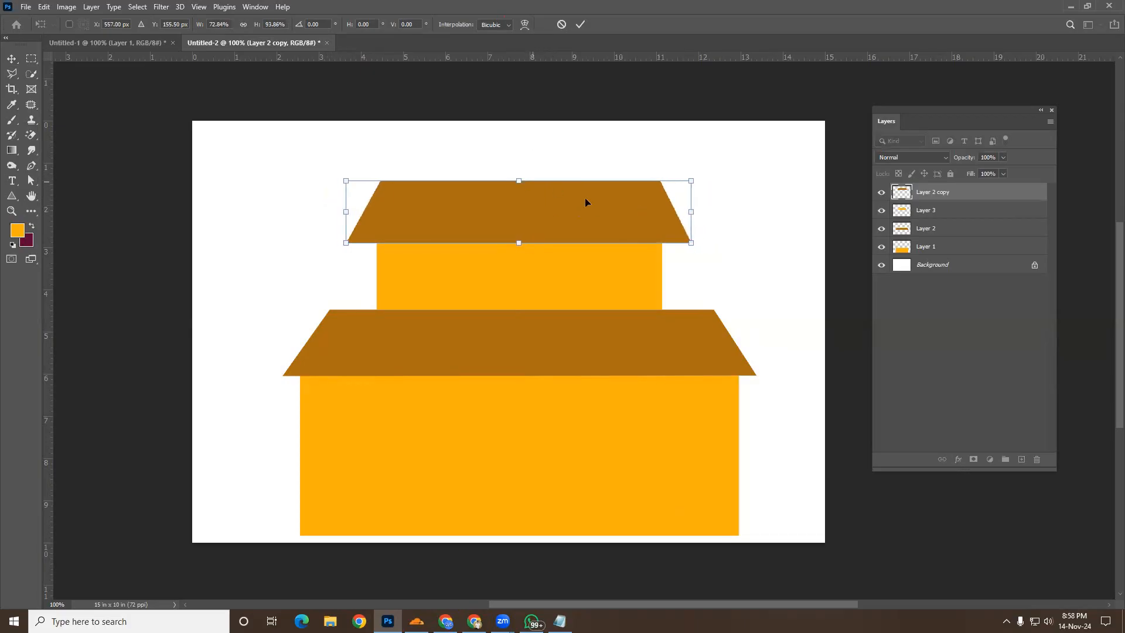
{"action": "left_click", "coordinate": [12, 59]}
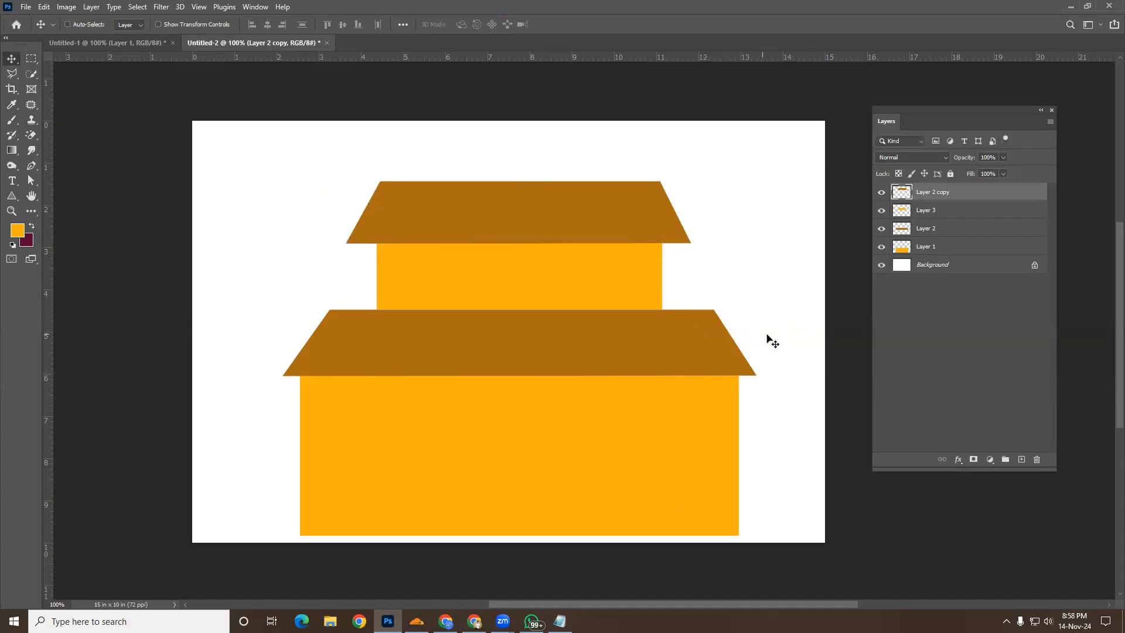
Duplicate the lower brown roof layer in place and make the copy the active layer
{"action": "key", "text": "ctrl"}
{"action": "left_click", "coordinate": [543, 353]}
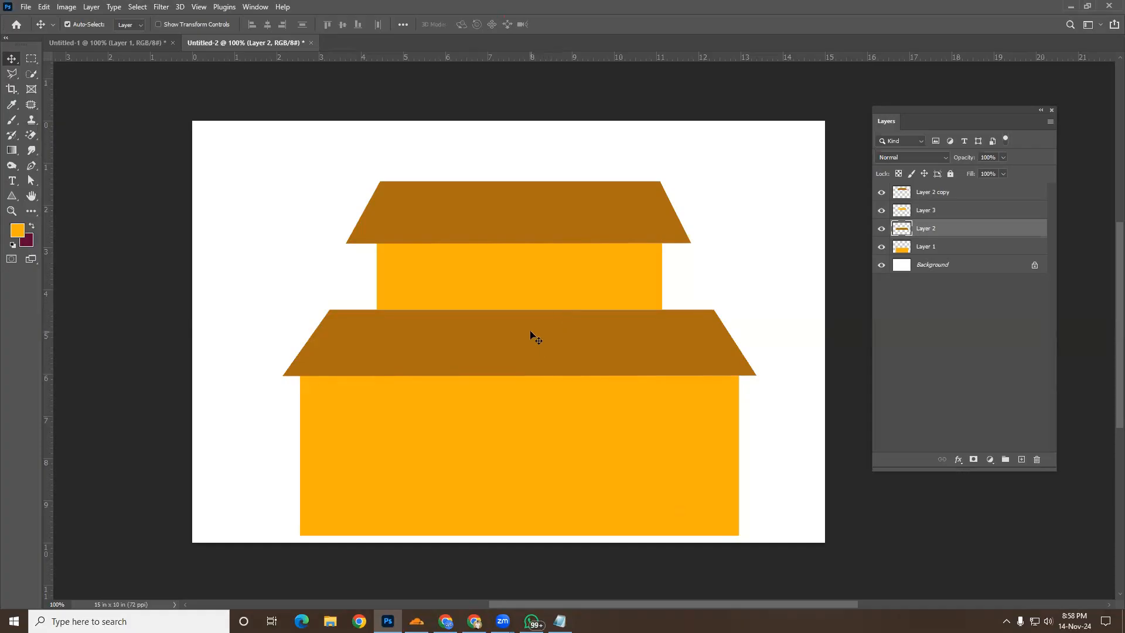
{"action": "key", "text": "ctrl+j"}
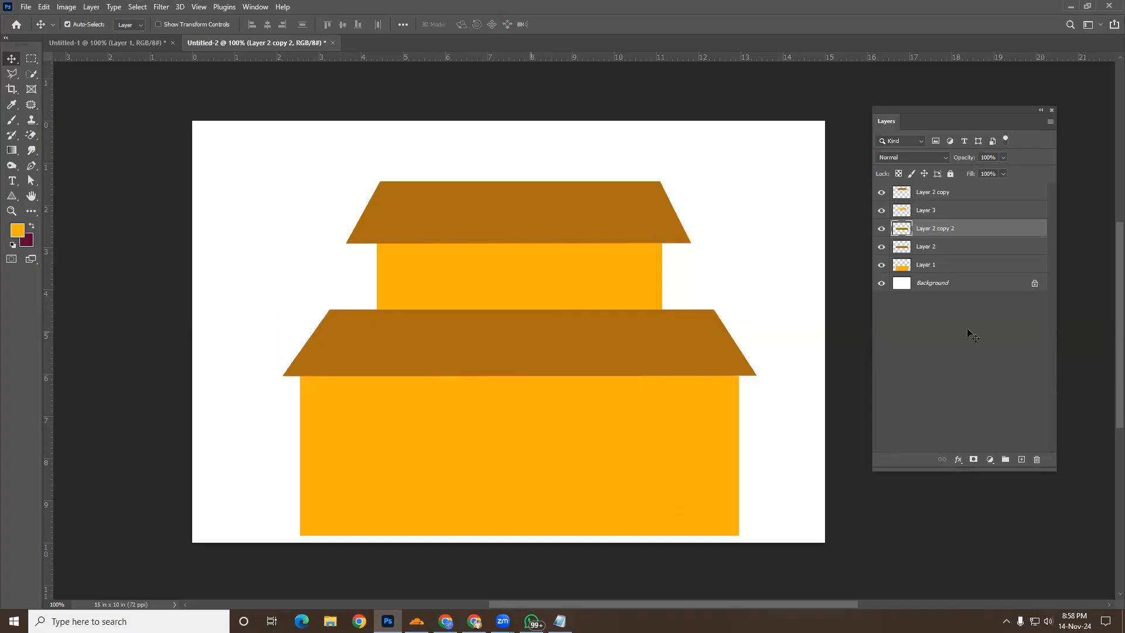
{"action": "left_click", "coordinate": [936, 247]}
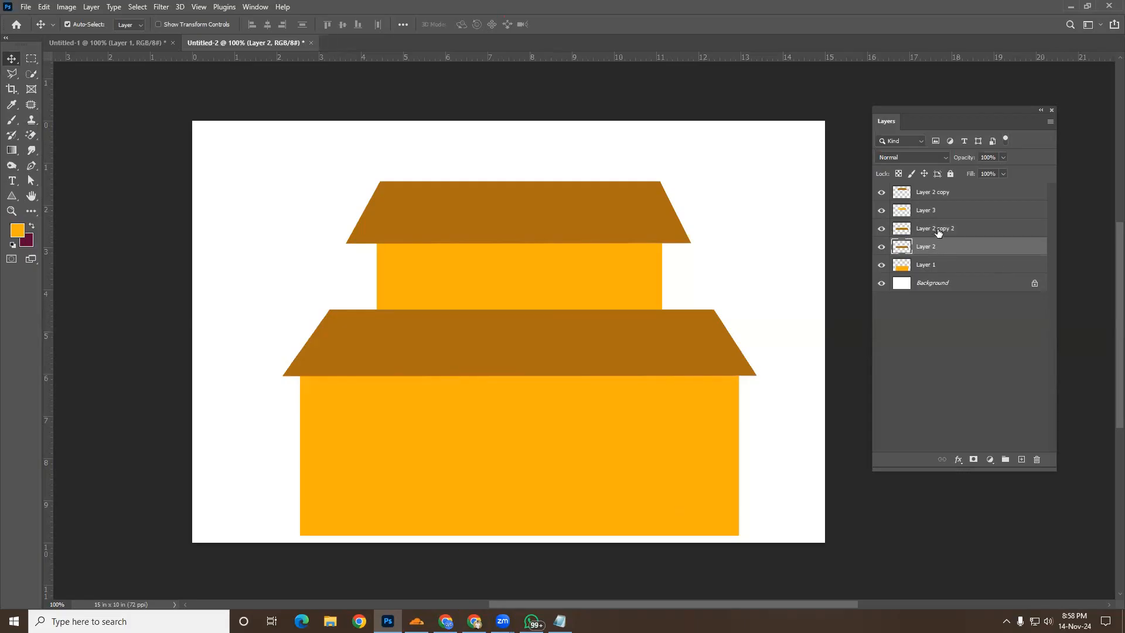
{"action": "left_click", "coordinate": [937, 231]}
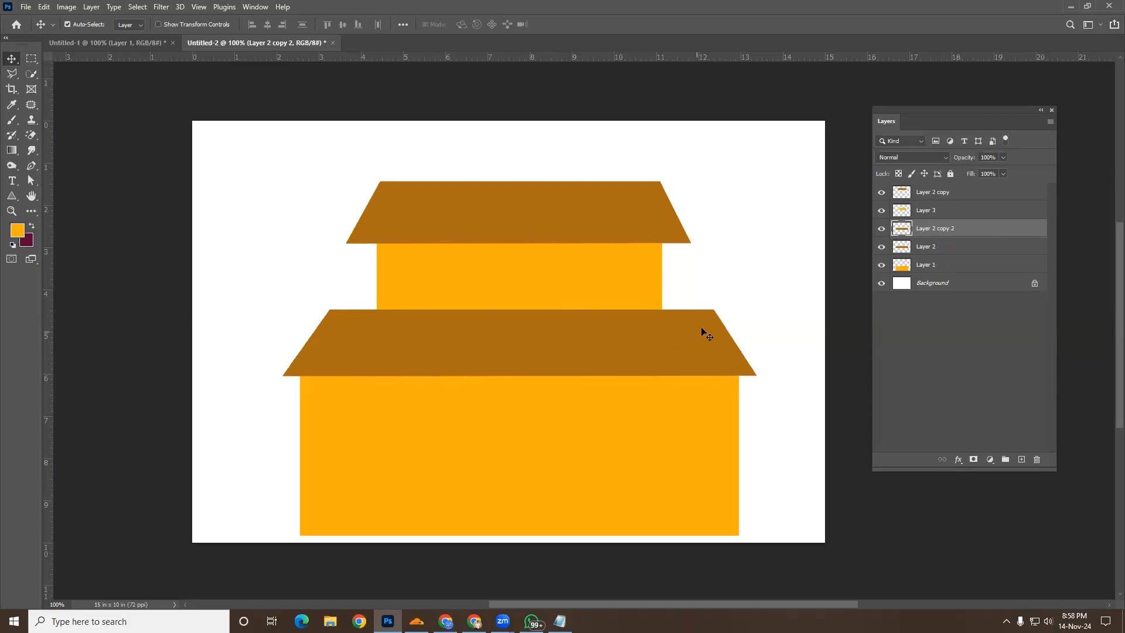
Load the lower roof copy's outline as a selection, fill it with near-black 101010 and deselect
{"action": "left_click", "coordinate": [905, 231], "text": "ctrl"}
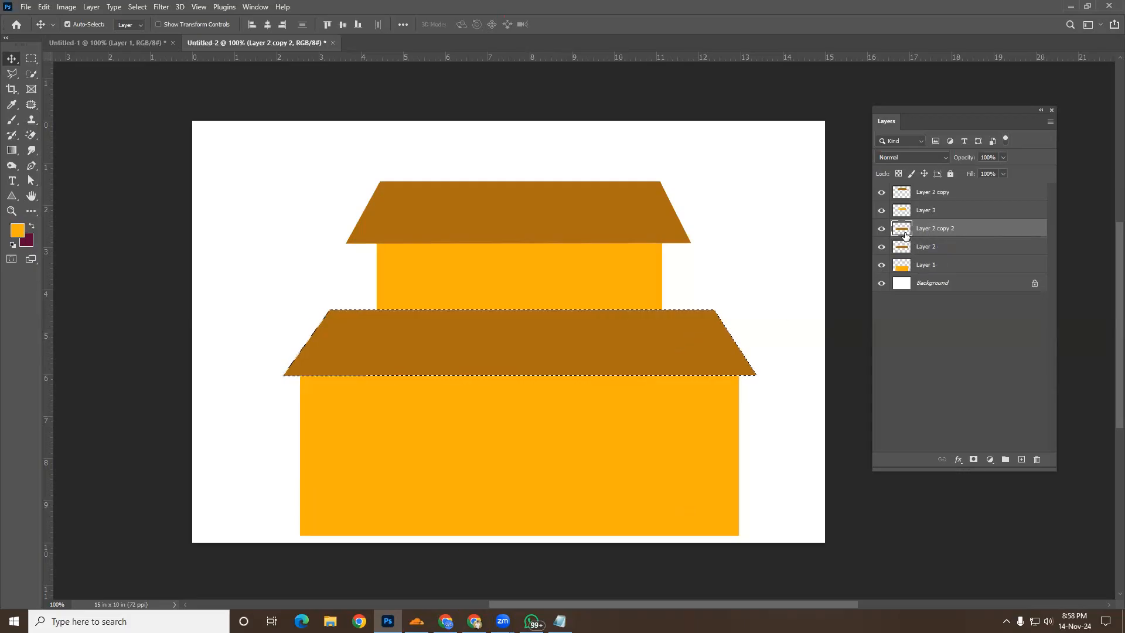
{"action": "left_click", "coordinate": [17, 230]}
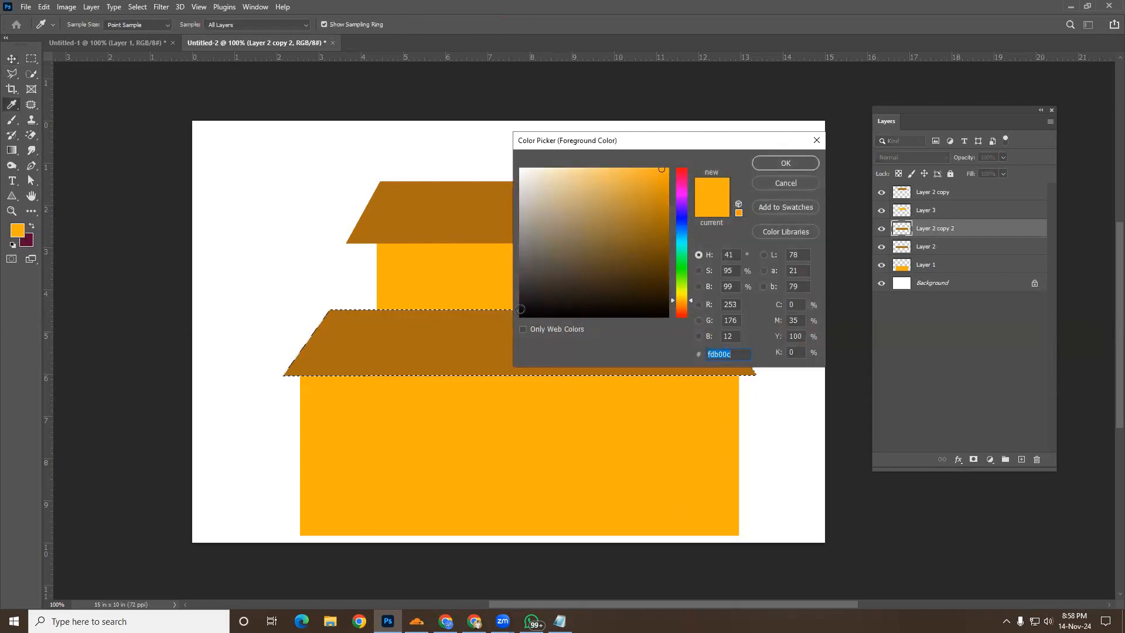
{"action": "left_click", "coordinate": [664, 263]}
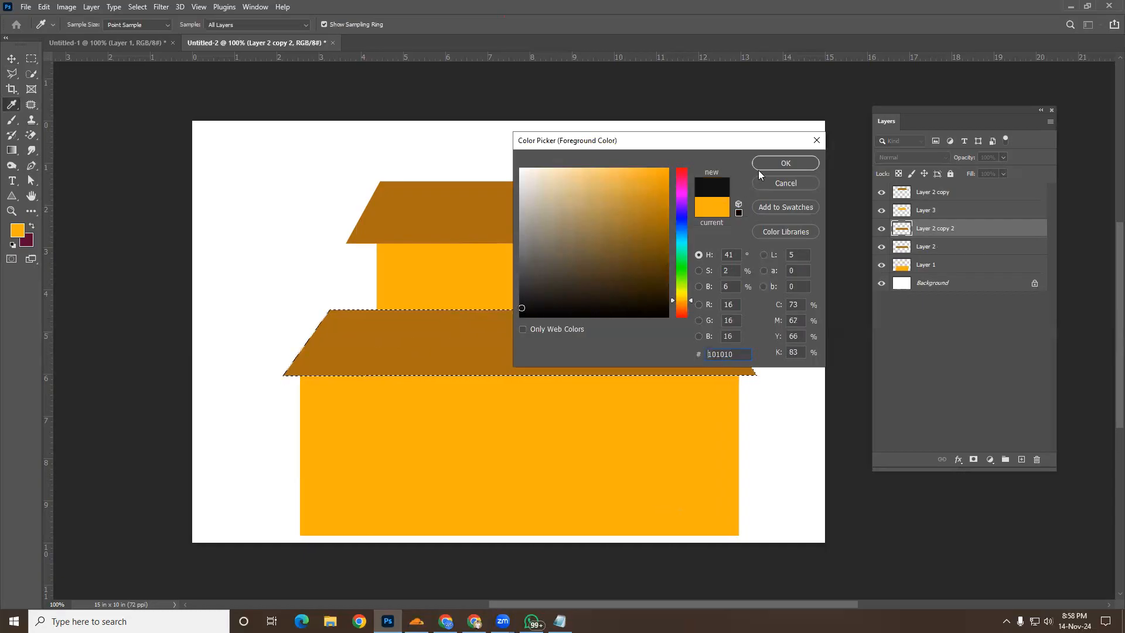
{"action": "left_click", "coordinate": [785, 163]}
{"action": "key", "text": "v"}
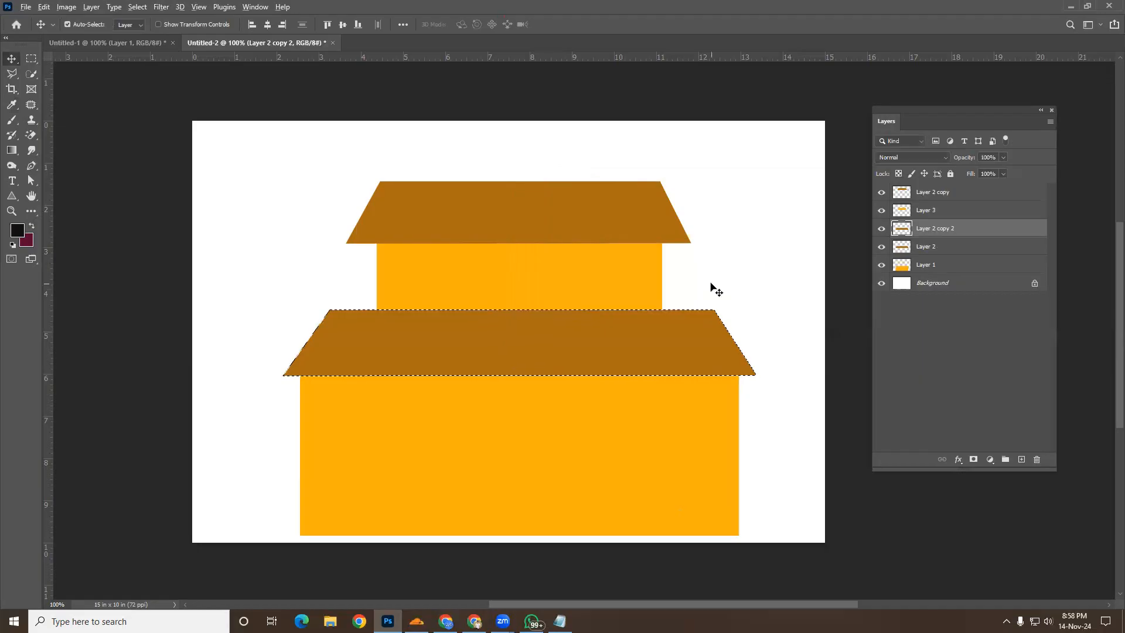
{"action": "key", "text": "alt+BackSpace"}
{"action": "key", "text": "ctrl+d"}
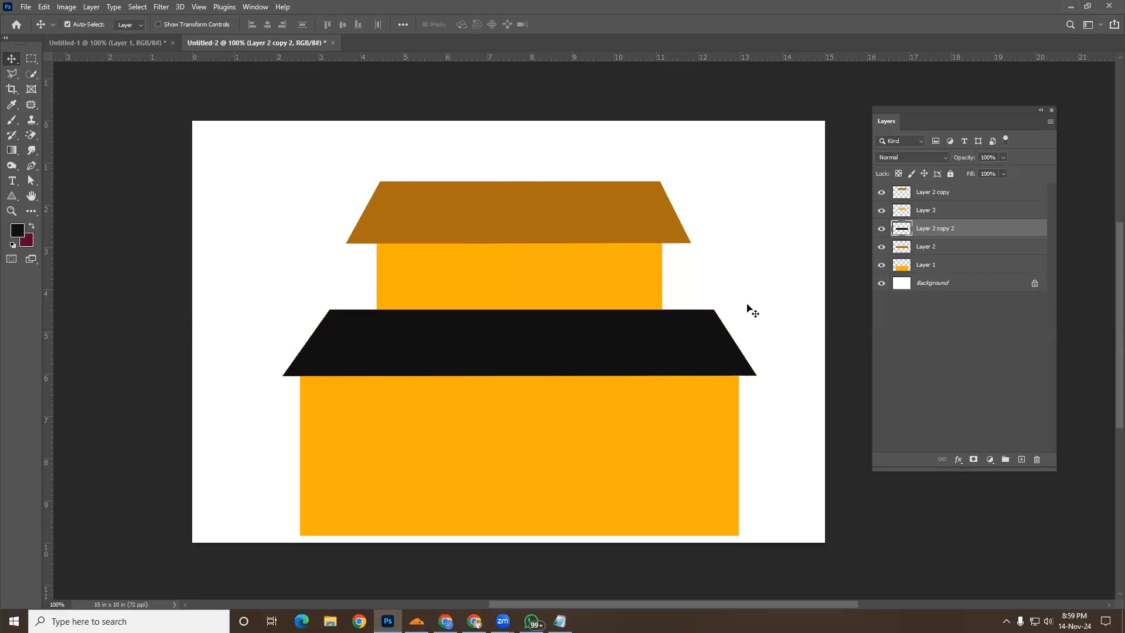
Place the black roof copy's layer directly beneath the brown lower roof, Layer 2, keeping its position on the canvas
{"action": "left_click_drag", "start_coordinate": [617, 311], "coordinate": [614, 340]}
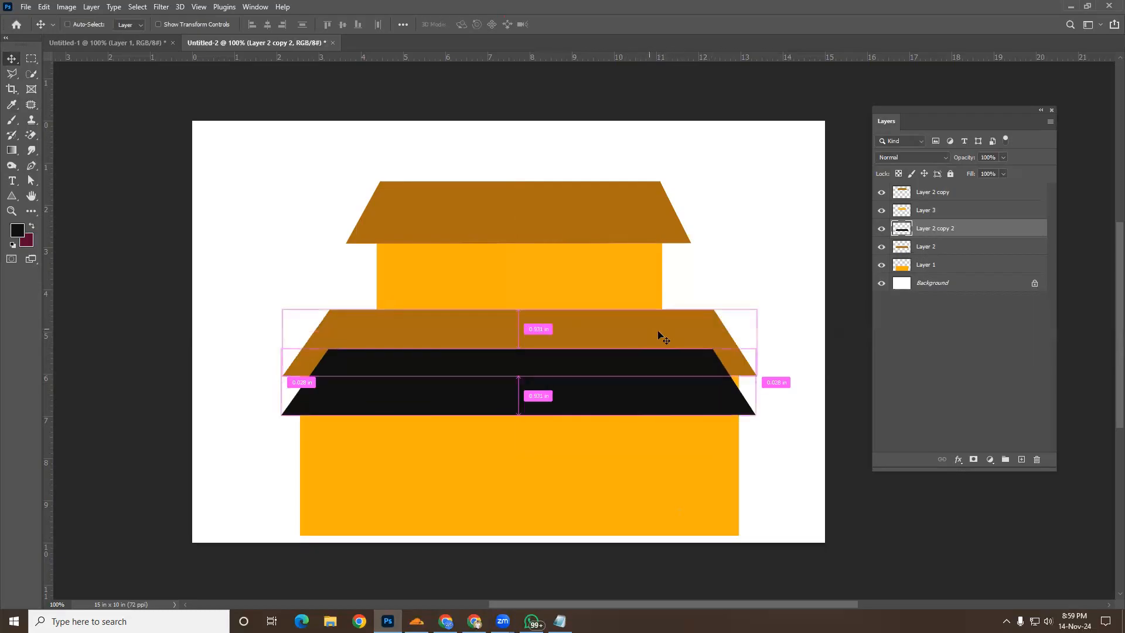
{"action": "key", "text": "ctrl+z"}
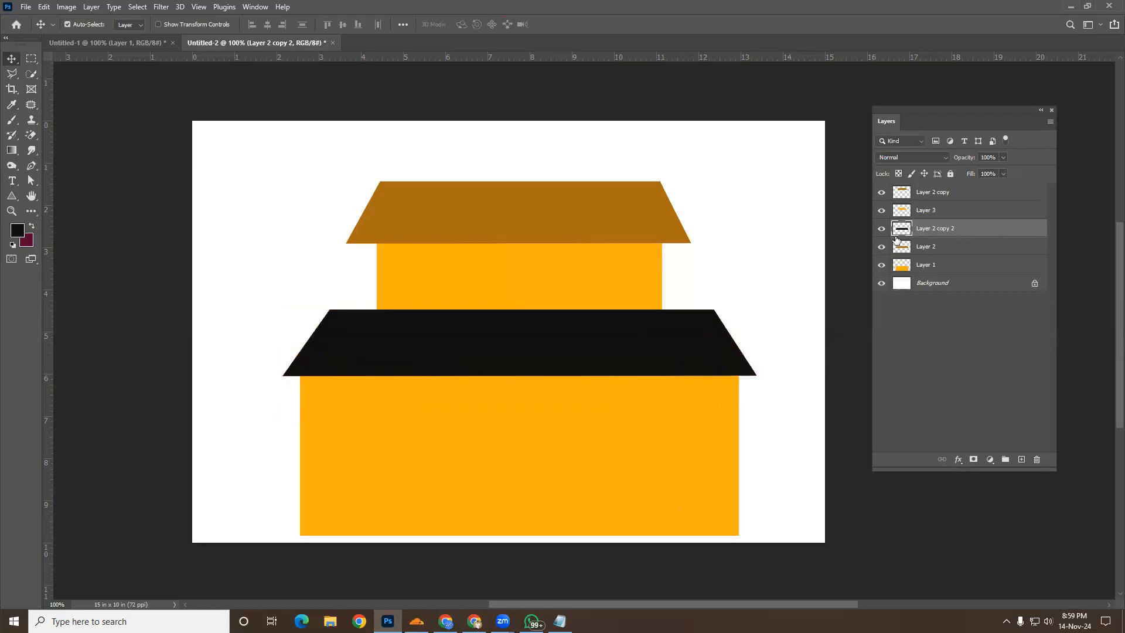
{"action": "left_click", "coordinate": [927, 249]}
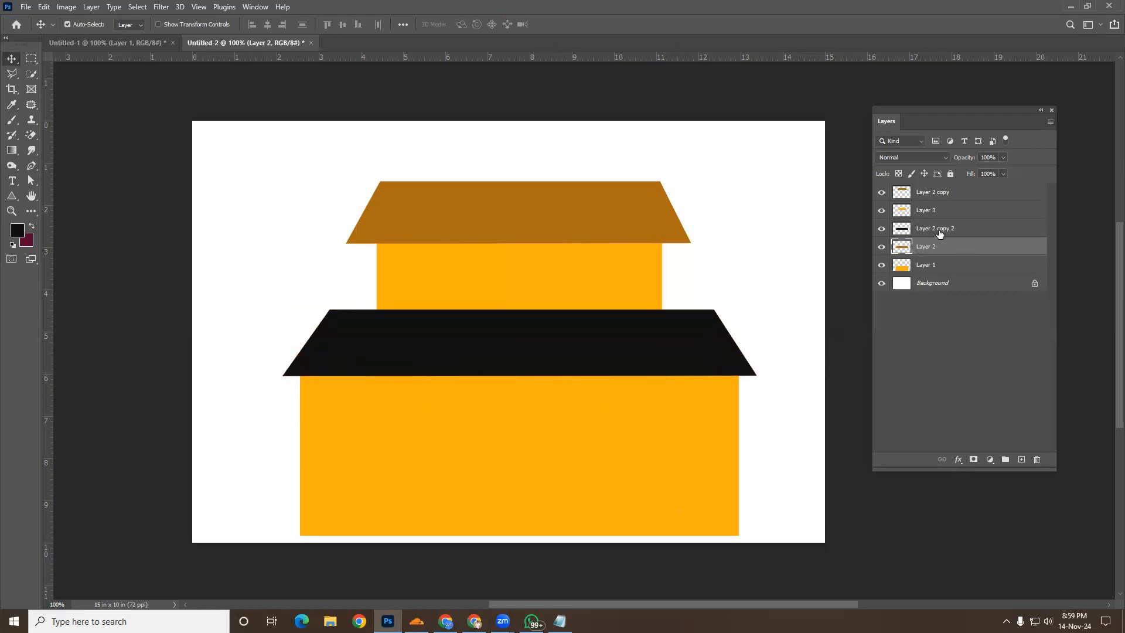
{"action": "left_click", "coordinate": [939, 232]}
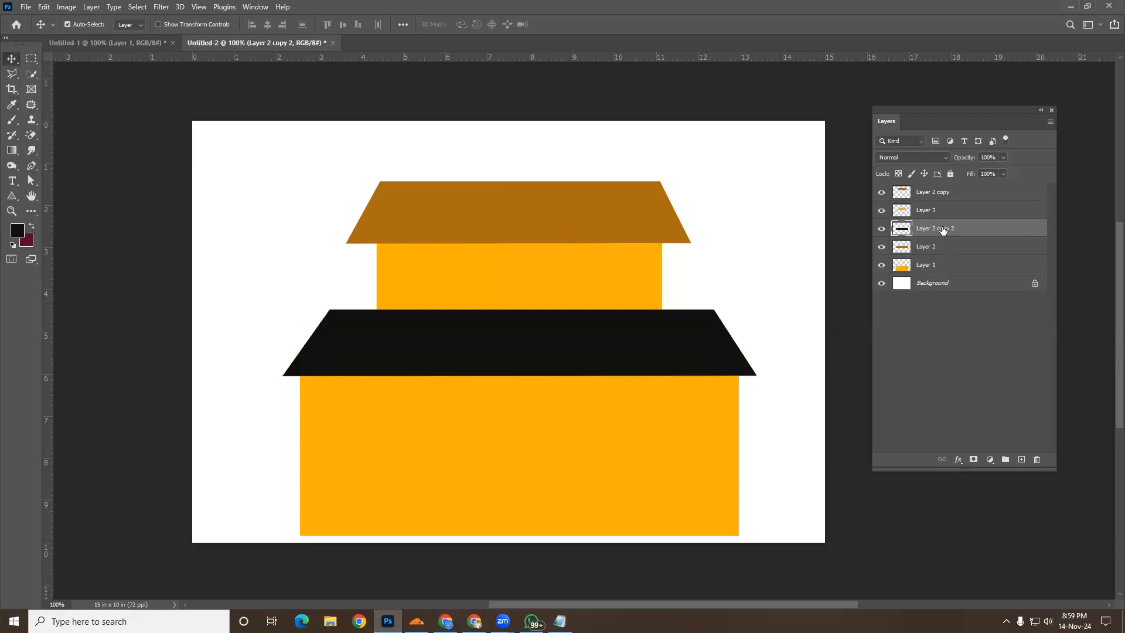
{"action": "left_click_drag", "start_coordinate": [943, 230], "coordinate": [942, 257]}
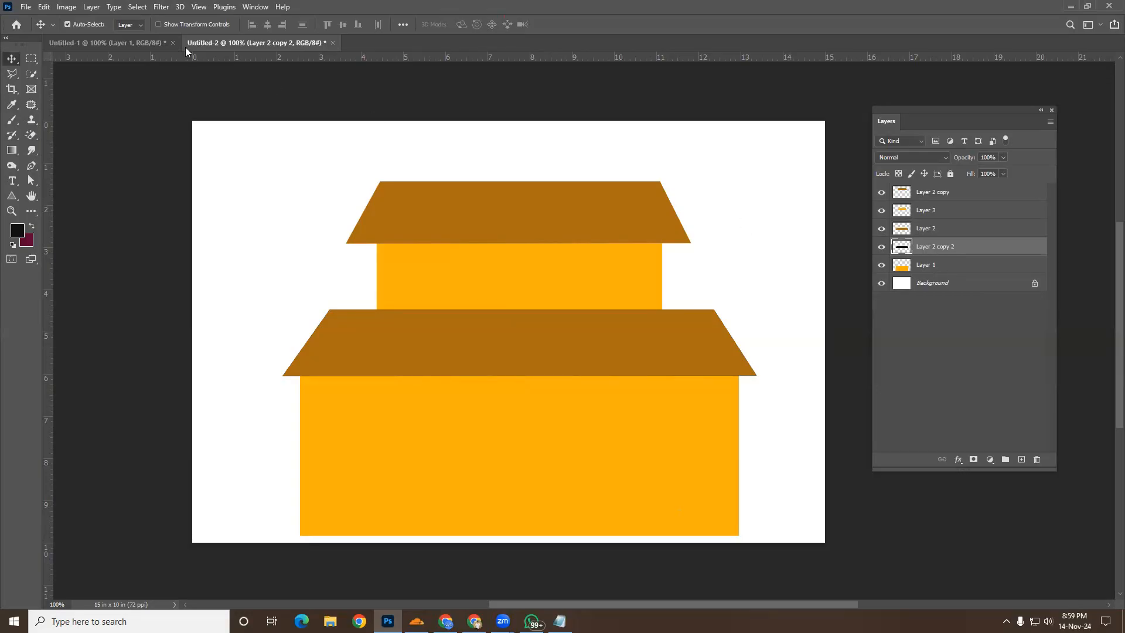
Stretch the black lower roof copy to about 102.4% width and 109.7% height so it forms an even edge around the brown roof
{"action": "left_click", "coordinate": [157, 24]}
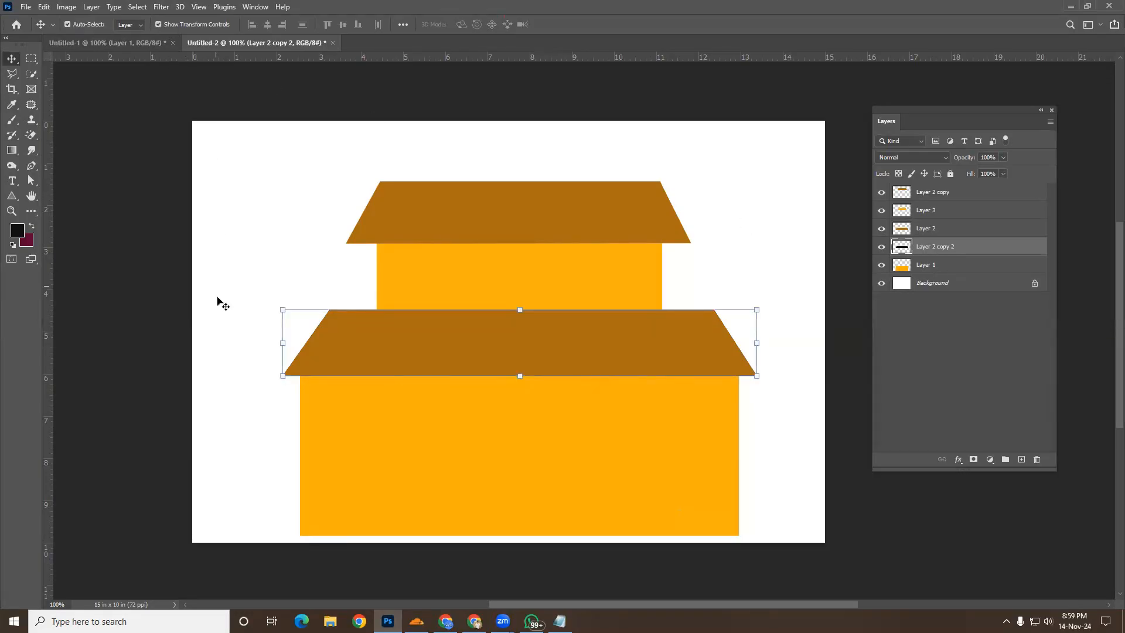
{"action": "left_click_drag", "start_coordinate": [283, 343], "coordinate": [276, 341]}
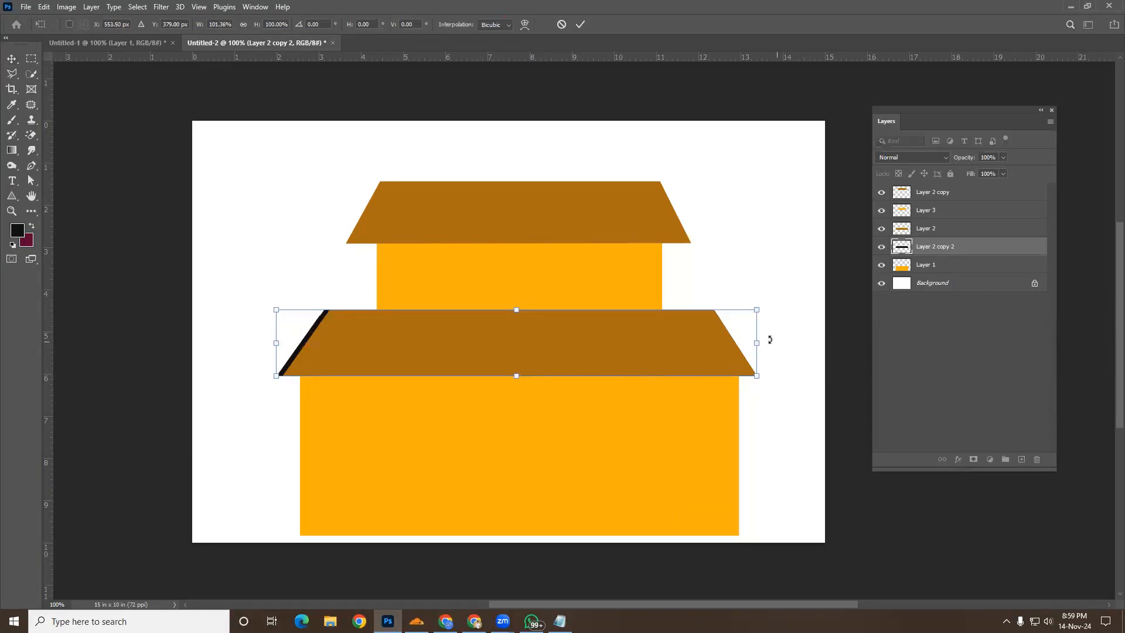
{"action": "left_click_drag", "start_coordinate": [755, 341], "coordinate": [761, 341]}
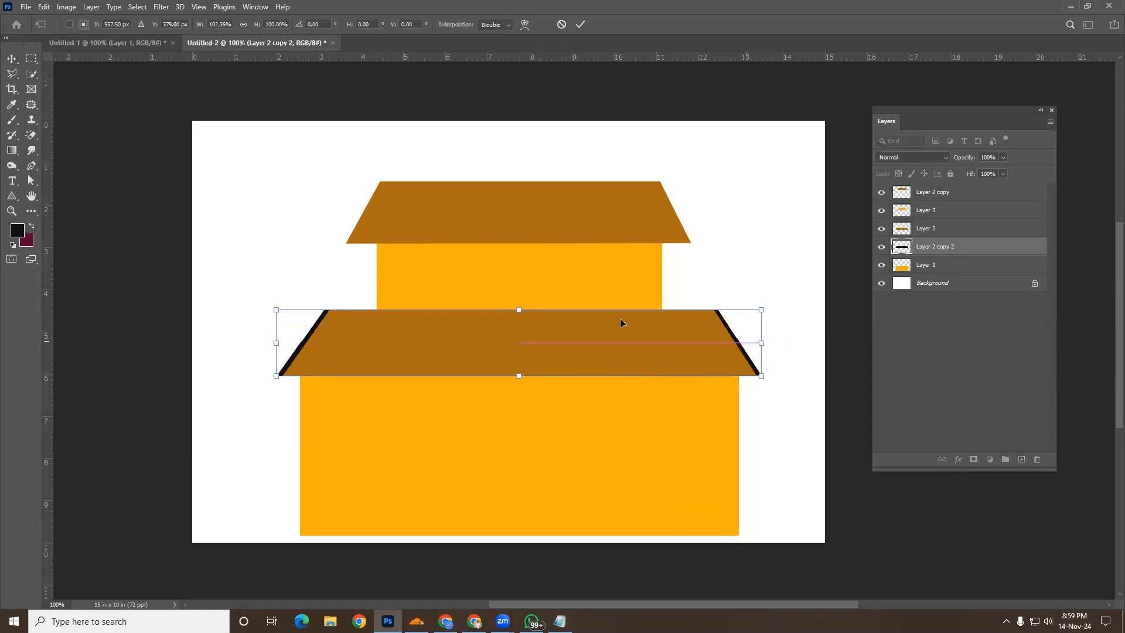
{"action": "left_click_drag", "start_coordinate": [519, 307], "coordinate": [519, 302]}
{"action": "scroll", "coordinate": [525, 328], "scroll_direction": "up", "scroll_amount": 2}
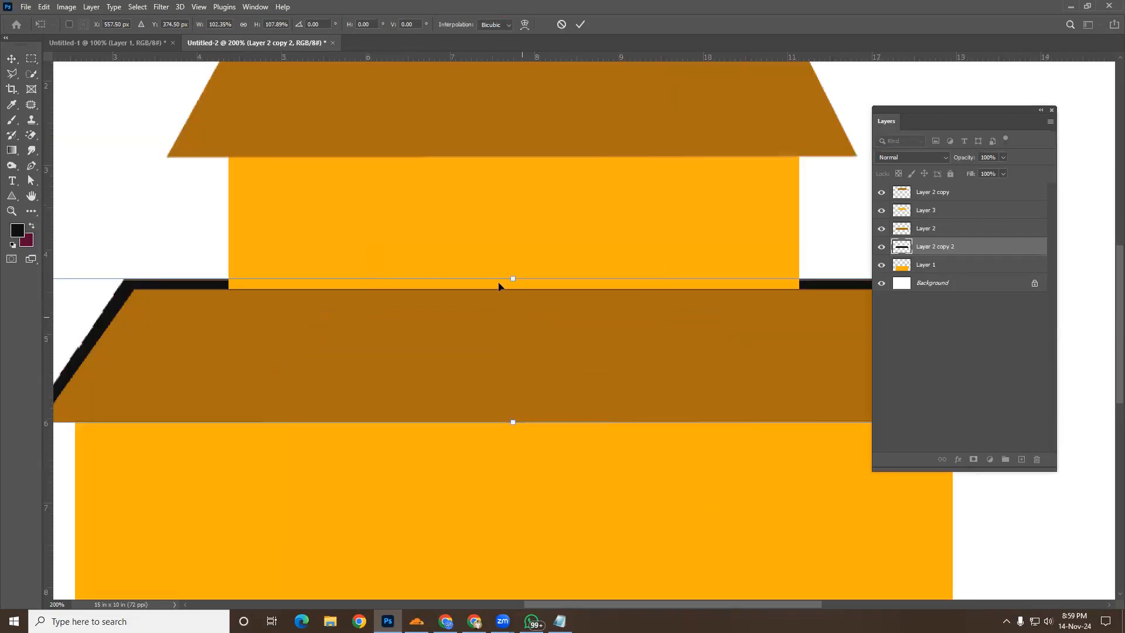
{"action": "left_click_drag", "start_coordinate": [514, 278], "coordinate": [513, 282]}
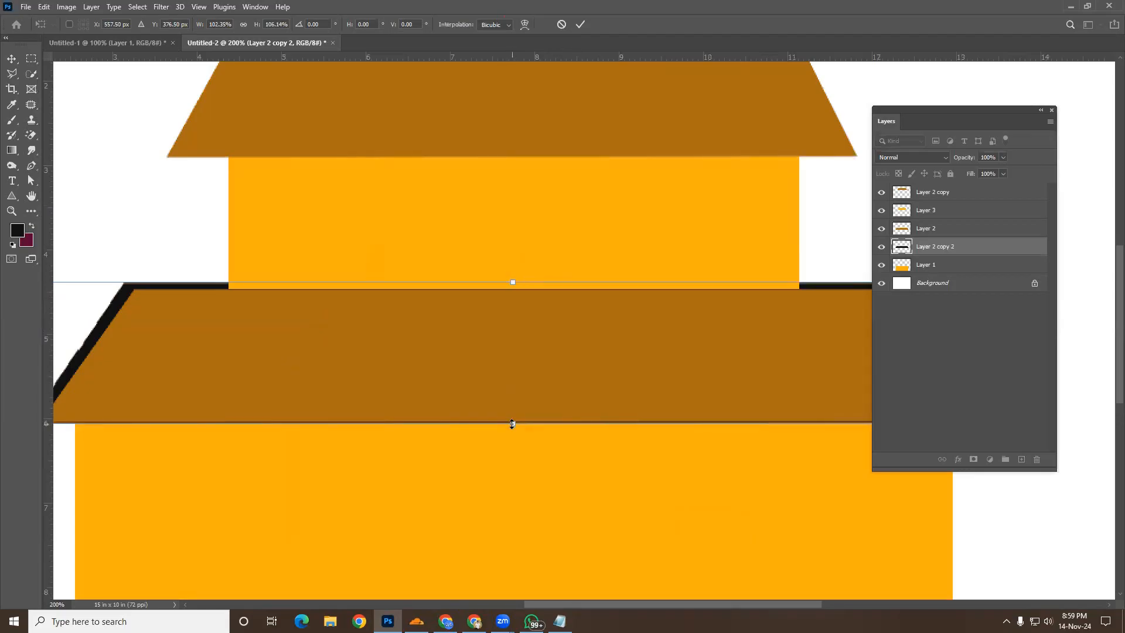
{"action": "left_click_drag", "start_coordinate": [512, 423], "coordinate": [511, 428]}
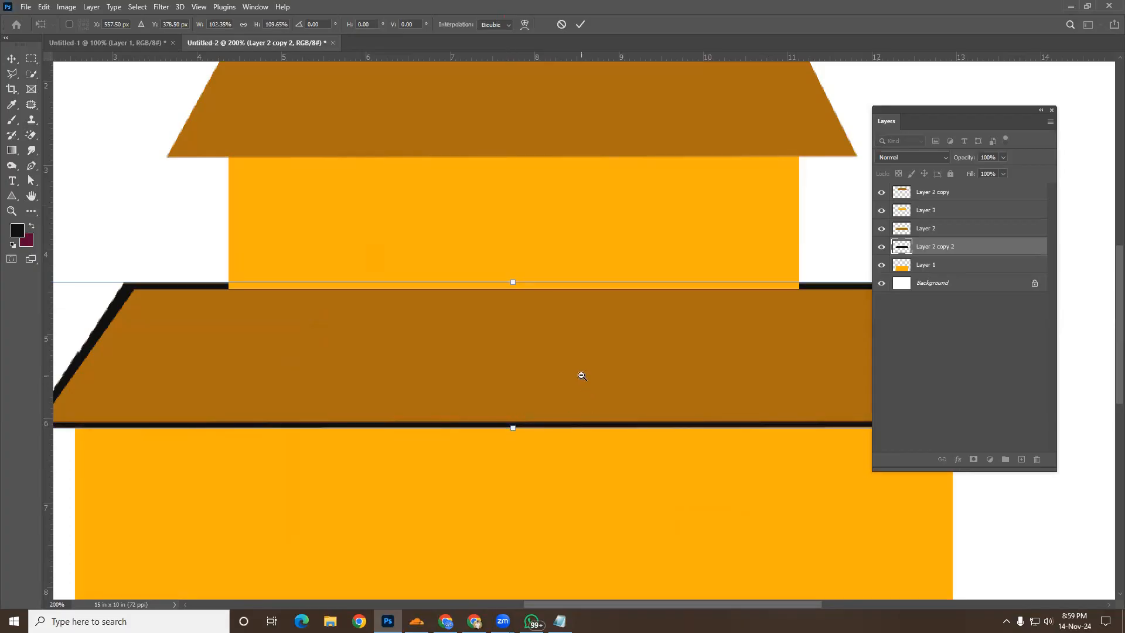
{"action": "scroll", "coordinate": [581, 375], "scroll_direction": "down", "scroll_amount": 2}
{"action": "left_click", "coordinate": [592, 389]}
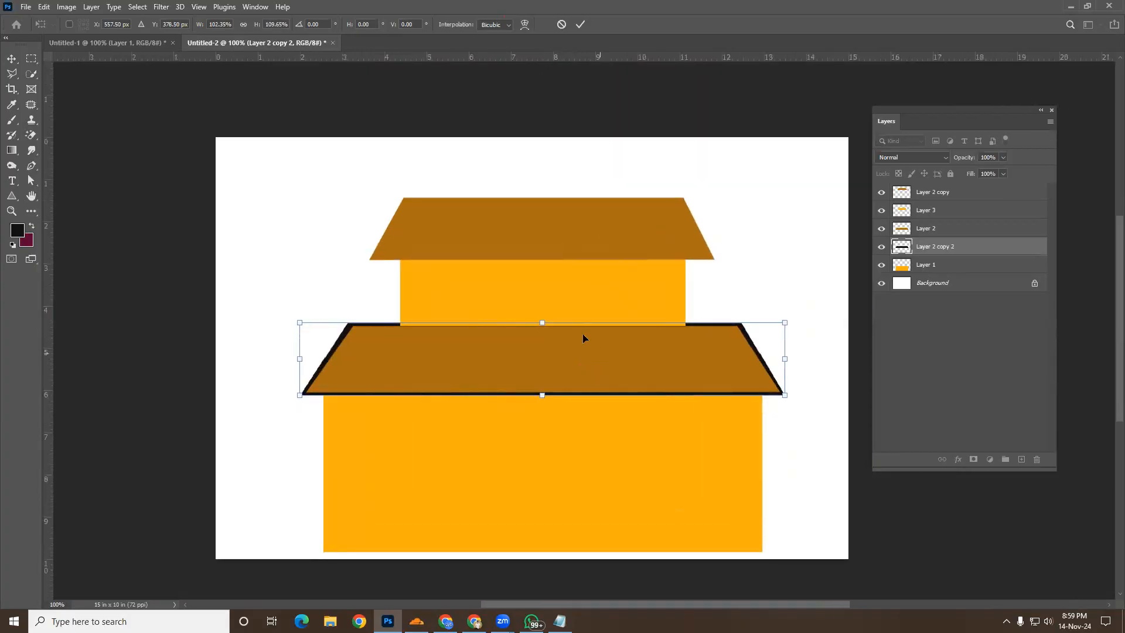
{"action": "key", "text": "Return"}
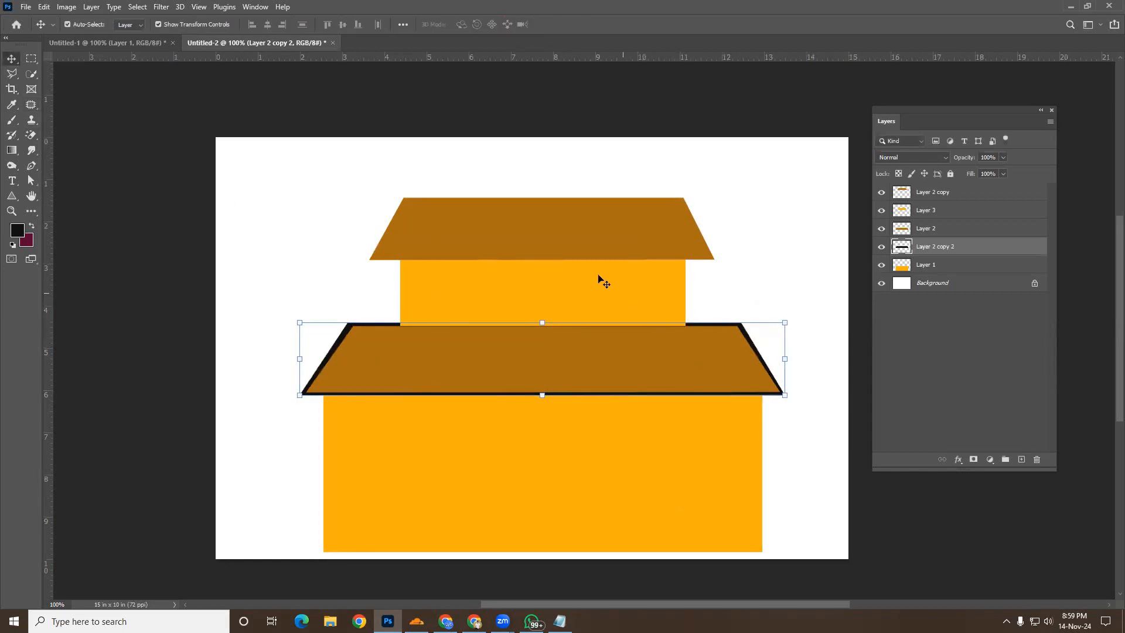
{"action": "left_click", "coordinate": [762, 319]}
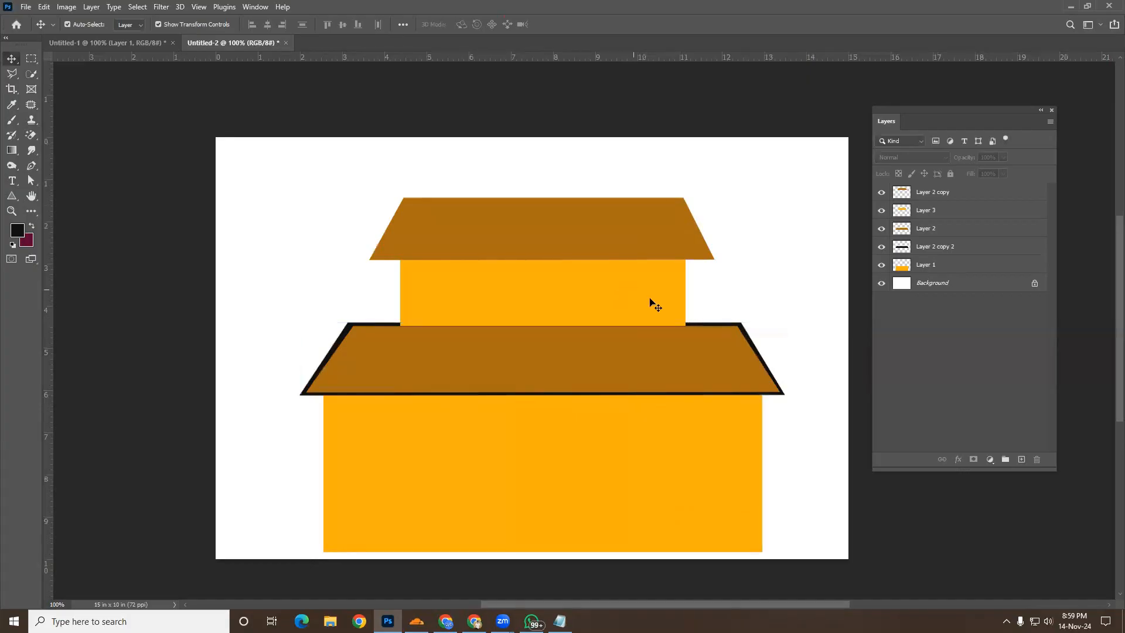
{"action": "left_click", "coordinate": [931, 249]}
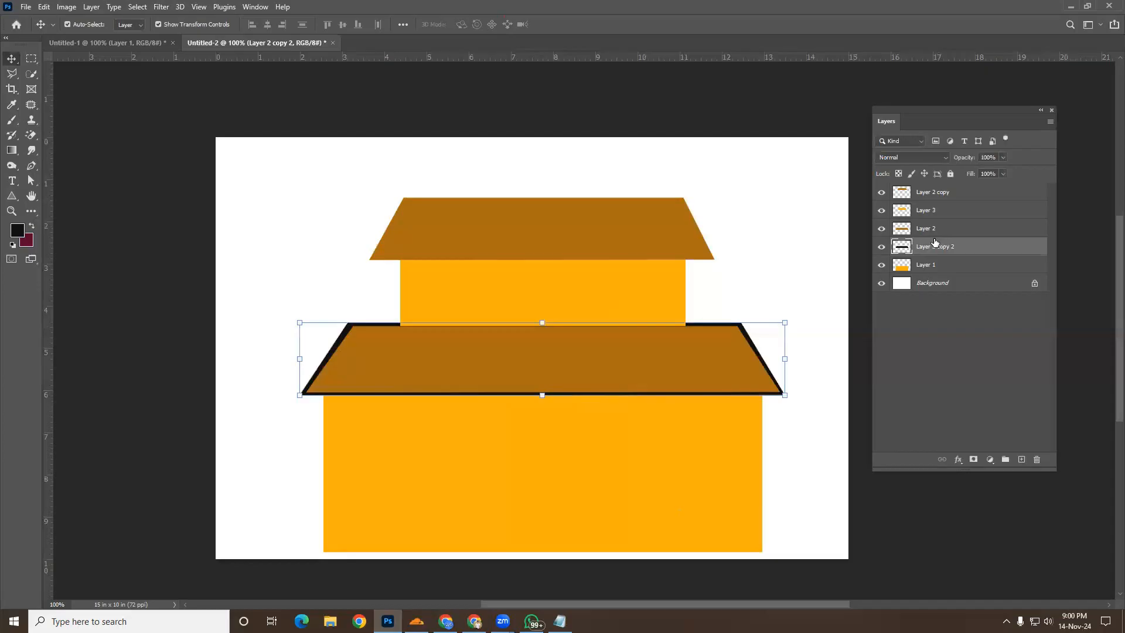
{"action": "left_click", "coordinate": [849, 306]}
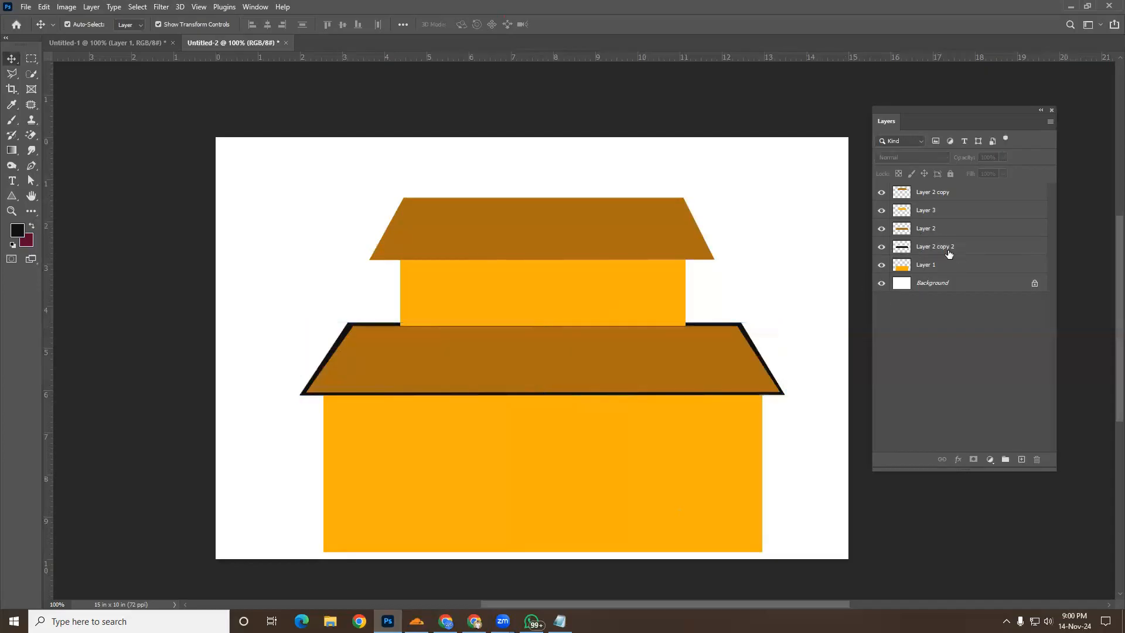
{"action": "key", "text": "ctrl+space"}
{"action": "left_click", "coordinate": [637, 346], "text": "ctrl"}
{"action": "left_click", "coordinate": [644, 334], "text": "alt"}
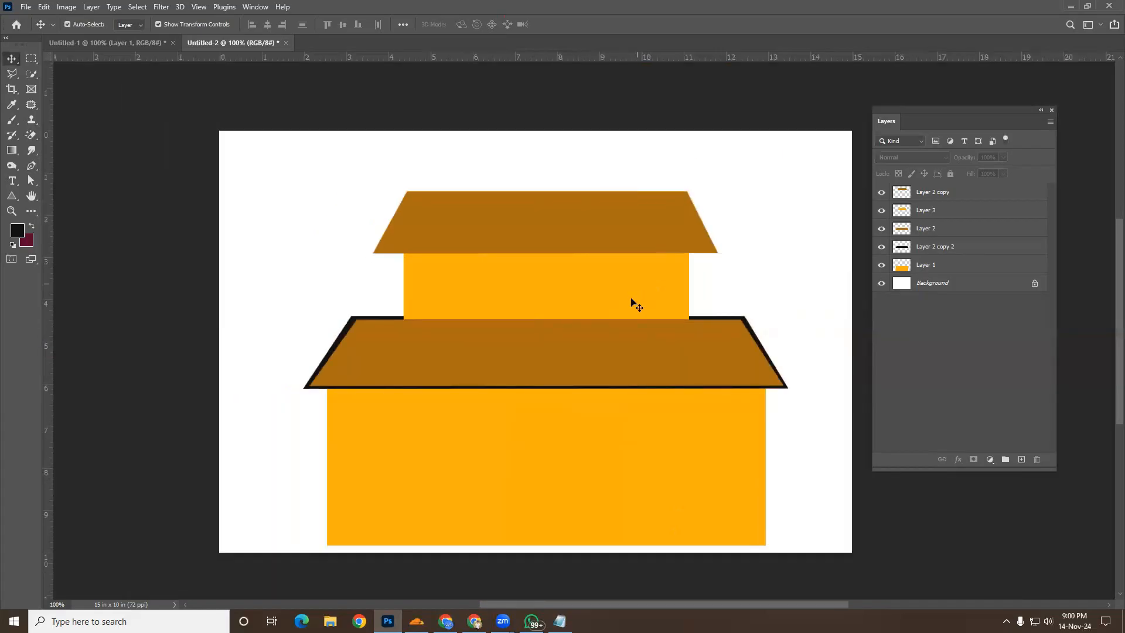
Duplicate the upper yellow wall layer, Layer 3, in place
{"action": "left_click", "coordinate": [559, 316], "text": "ctrl"}
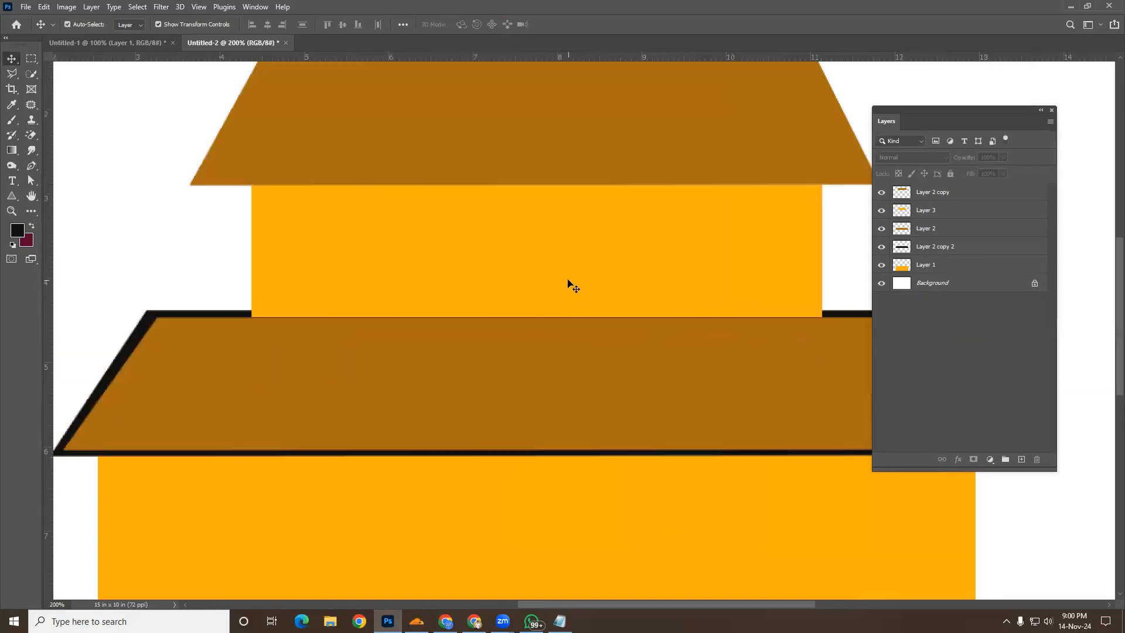
{"action": "left_click", "coordinate": [569, 284]}
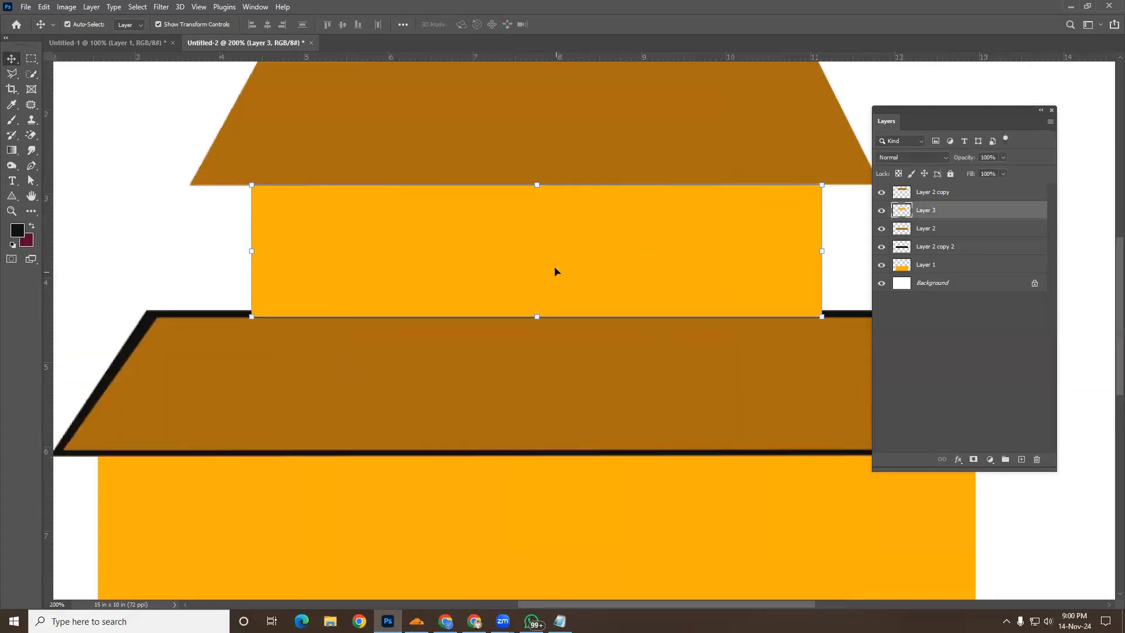
{"action": "left_click", "coordinate": [595, 273], "text": "alt"}
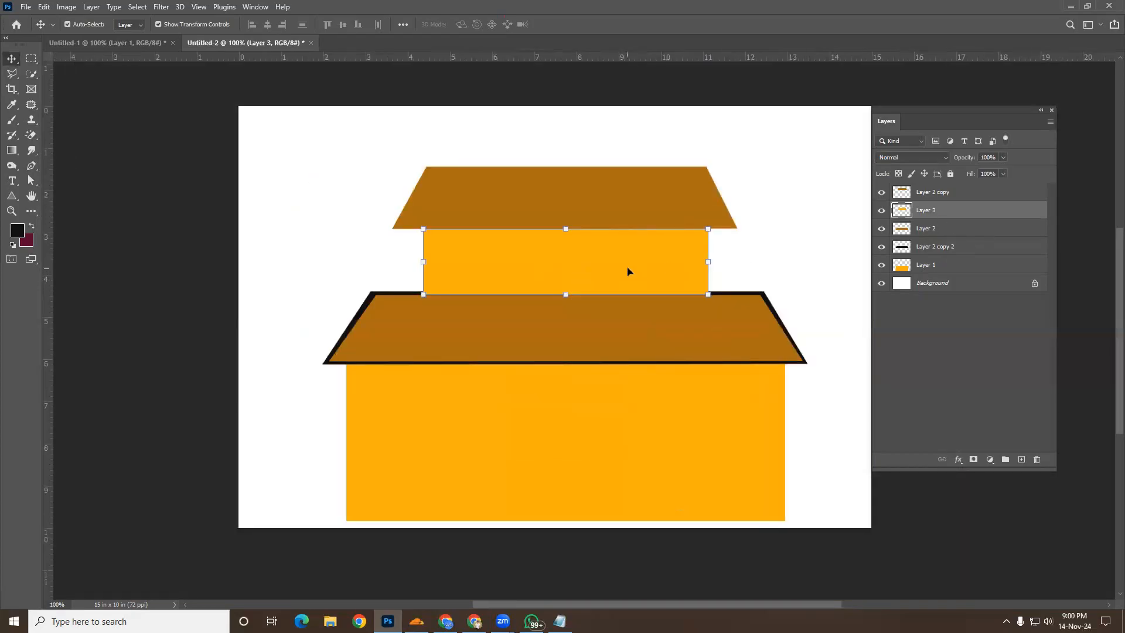
{"action": "key", "text": "ctrl+j"}
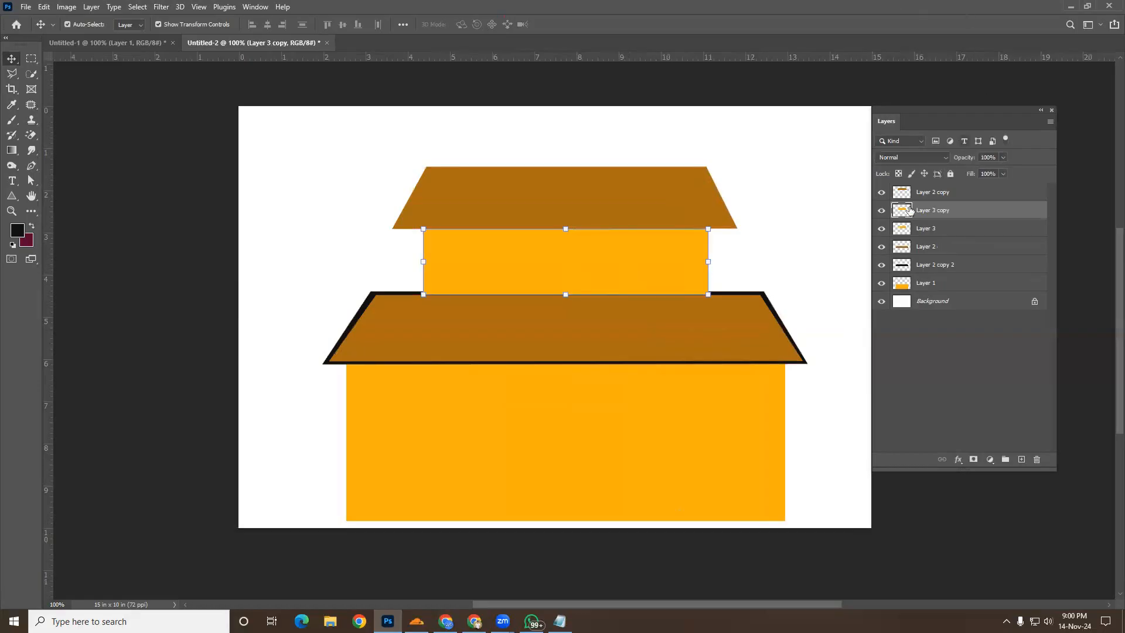
Fill the upper wall copy's outline with the near-black foreground colour, deselect, and place its layer directly beneath Layer 3
{"action": "key", "text": "ctrl"}
{"action": "left_click", "coordinate": [907, 213], "text": "ctrl"}
{"action": "key", "text": "alt+BackSpace"}
{"action": "key", "text": "ctrl"}
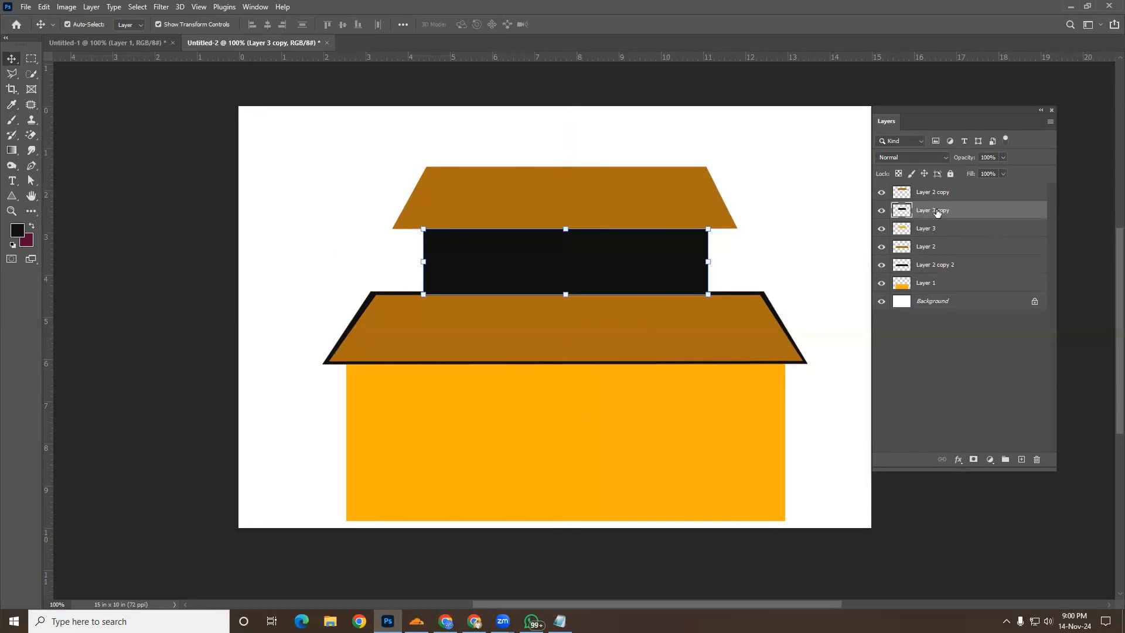
{"action": "left_click_drag", "start_coordinate": [938, 210], "coordinate": [935, 240]}
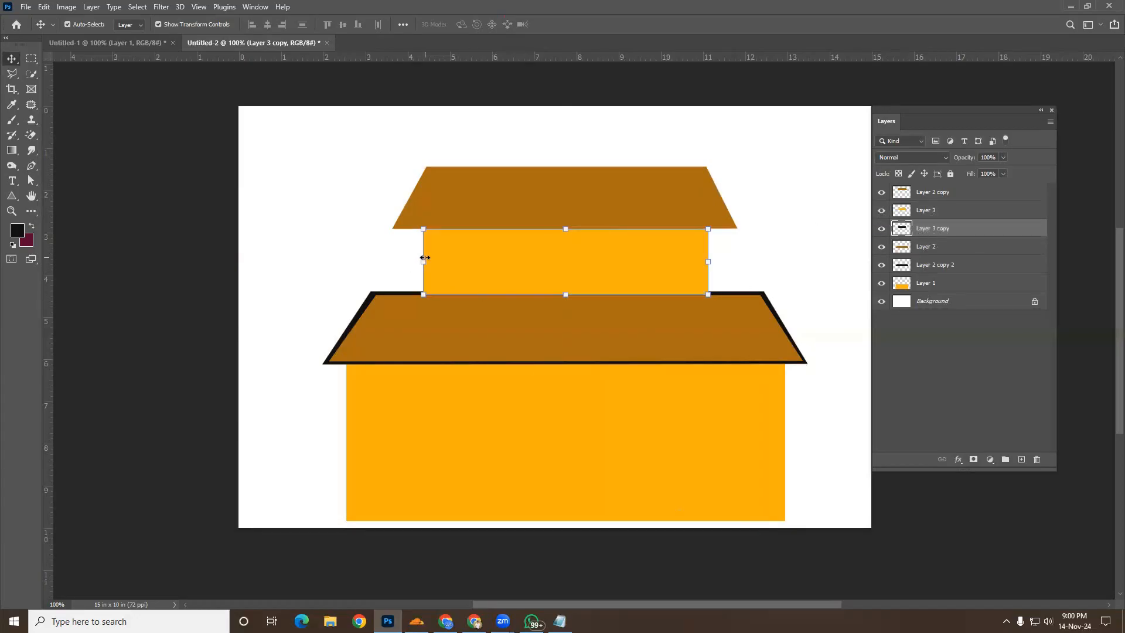
Stretch the black upper wall copy to about 101.6% width and 108.9% height so it edges the yellow wall on all sides
{"action": "left_click", "coordinate": [421, 259]}
{"action": "left_click_drag", "start_coordinate": [421, 260], "coordinate": [419, 259]}
{"action": "left_click", "coordinate": [516, 270]}
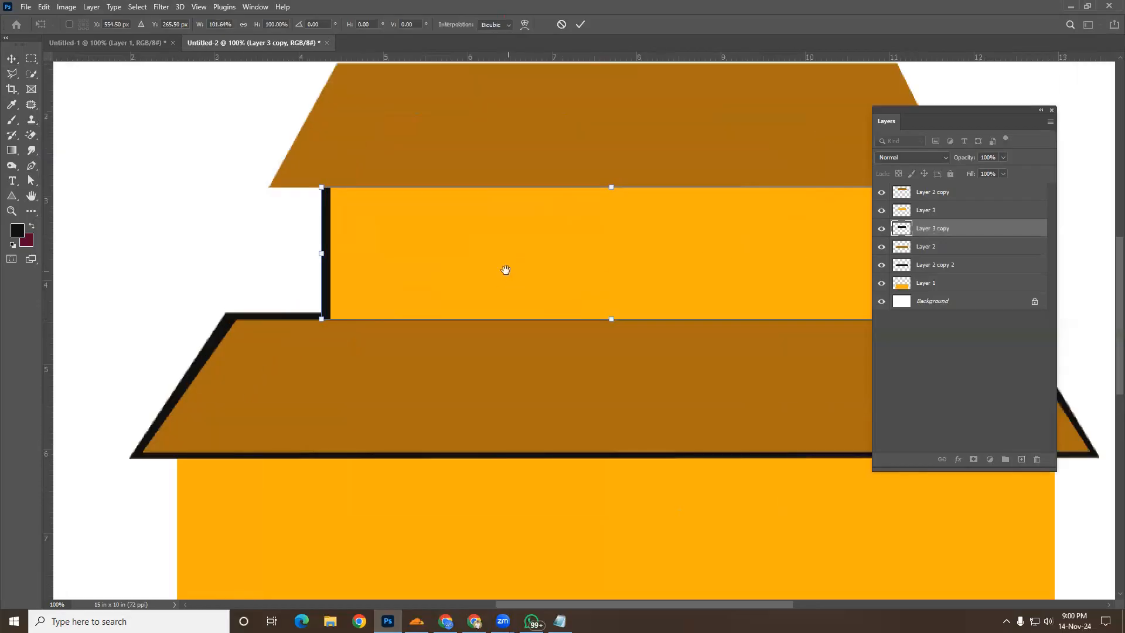
{"action": "left_click_drag", "start_coordinate": [321, 254], "coordinate": [326, 254]}
{"action": "scroll", "coordinate": [386, 276], "scroll_direction": "right", "scroll_amount": 2}
{"action": "scroll", "coordinate": [386, 275], "scroll_direction": "right", "scroll_amount": 4}
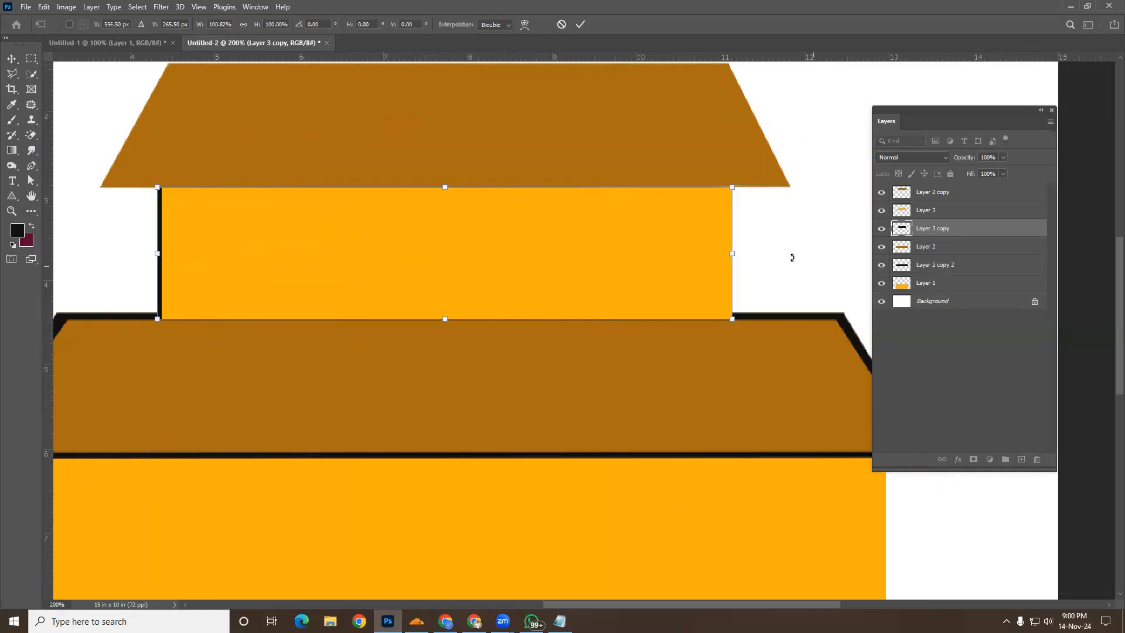
{"action": "left_click_drag", "start_coordinate": [734, 254], "coordinate": [737, 254]}
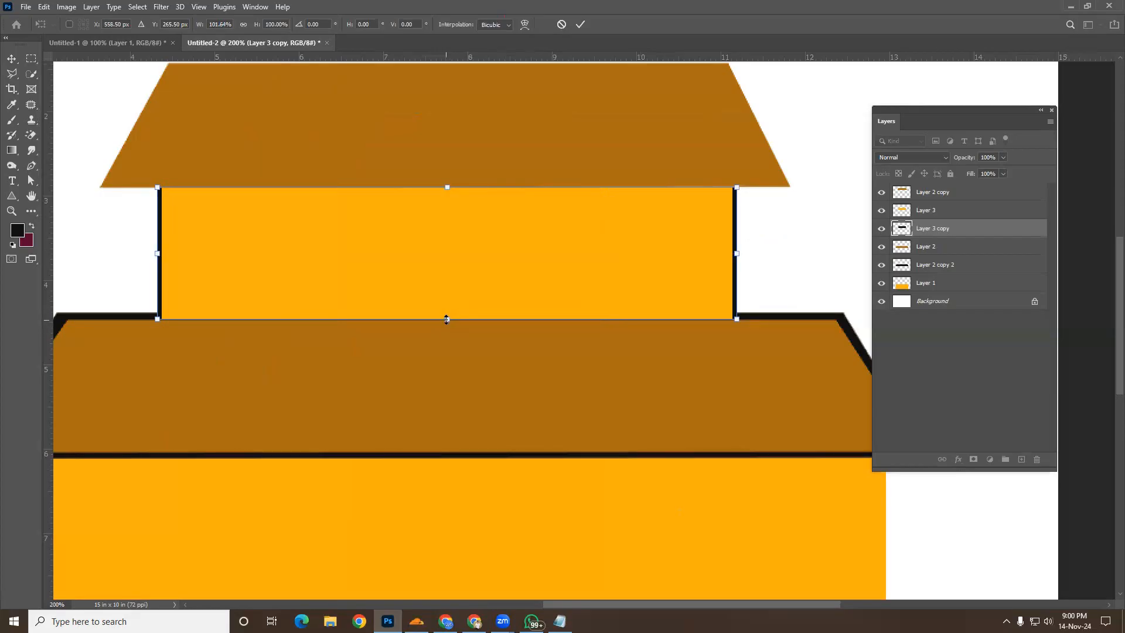
{"action": "left_click_drag", "start_coordinate": [447, 321], "coordinate": [447, 324]}
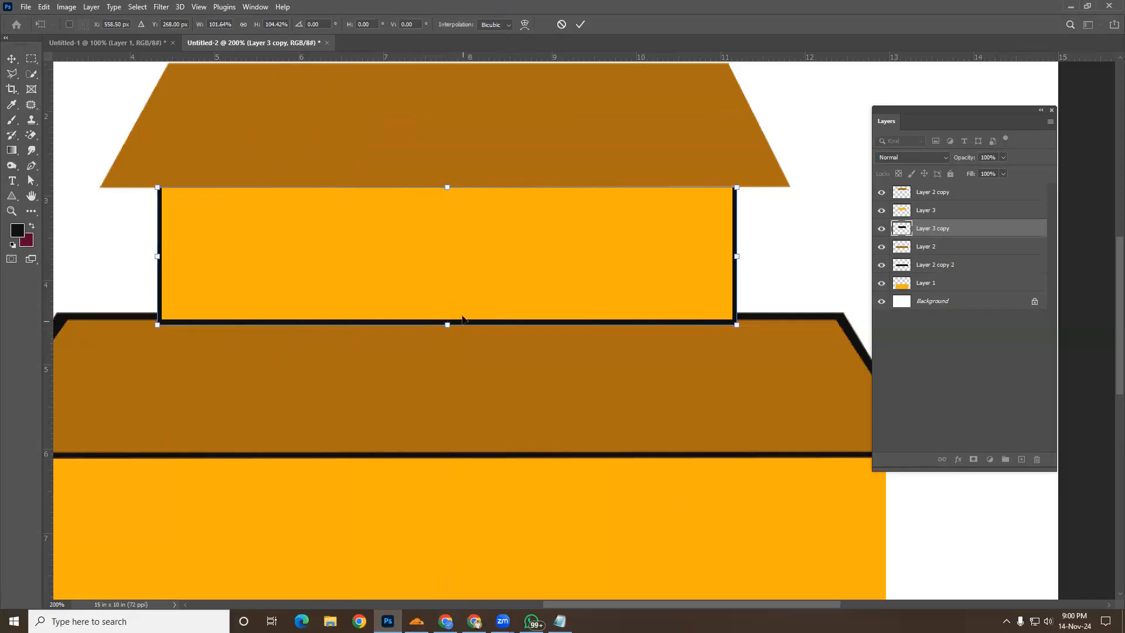
{"action": "scroll", "coordinate": [462, 319], "scroll_direction": "up", "scroll_amount": 2}
{"action": "left_click_drag", "start_coordinate": [447, 254], "coordinate": [446, 247]}
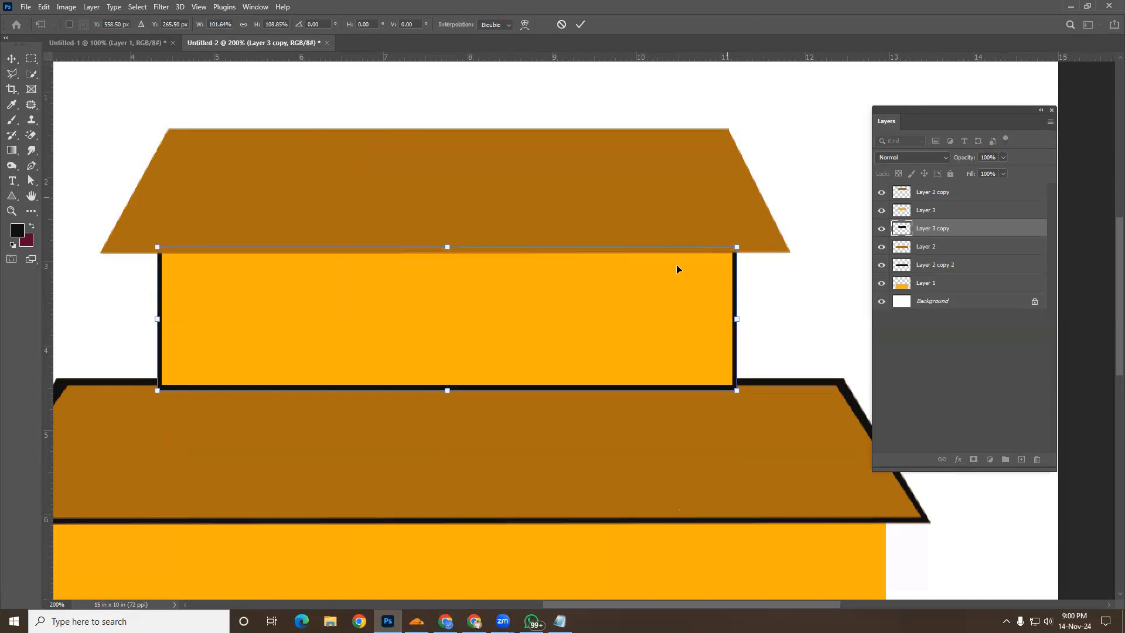
{"action": "scroll", "coordinate": [567, 289], "scroll_direction": "down", "scroll_amount": 1}
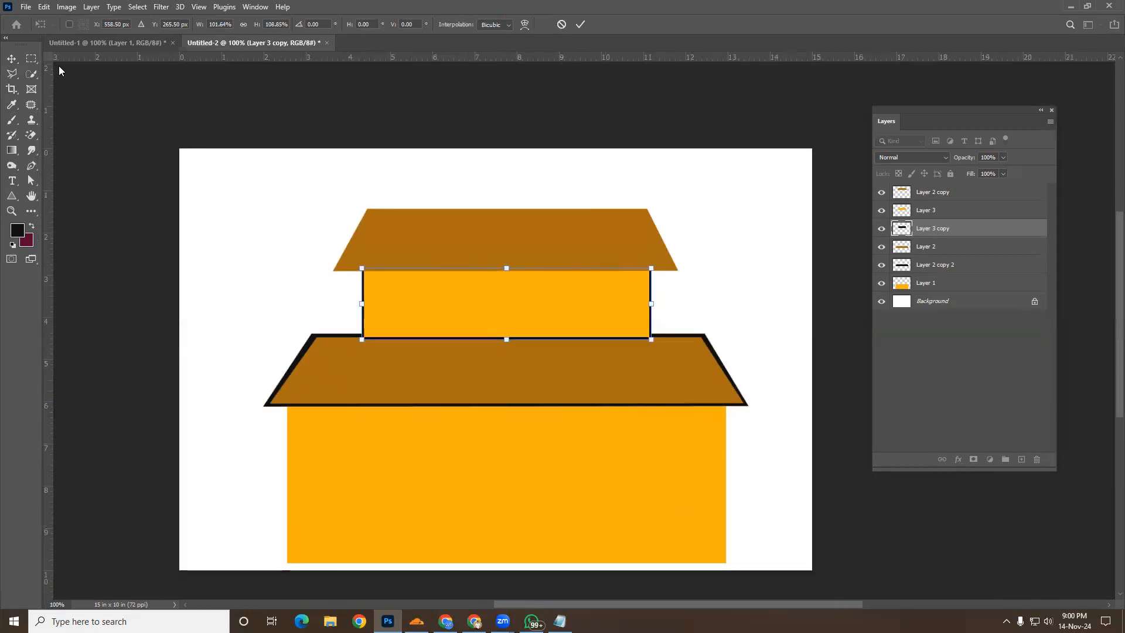
{"action": "left_click", "coordinate": [11, 58]}
Duplicate the upper brown roof layer in place and fill the copy's outline with the near-black foreground colour, leaving nothing selected
{"action": "left_click", "coordinate": [506, 231]}
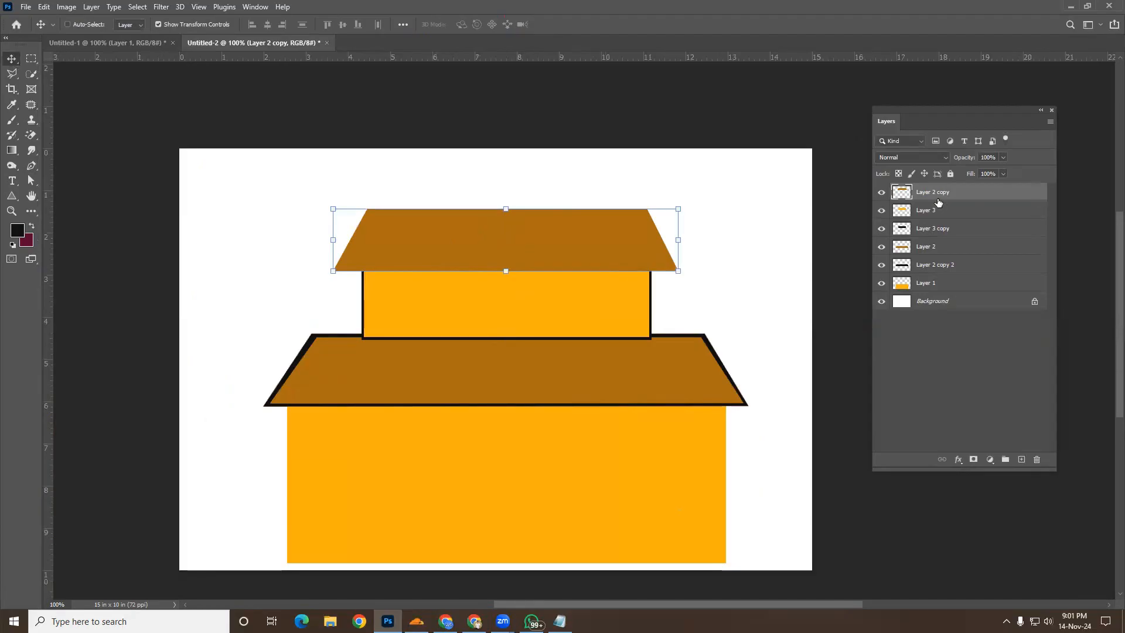
{"action": "key", "text": "ctrl+j"}
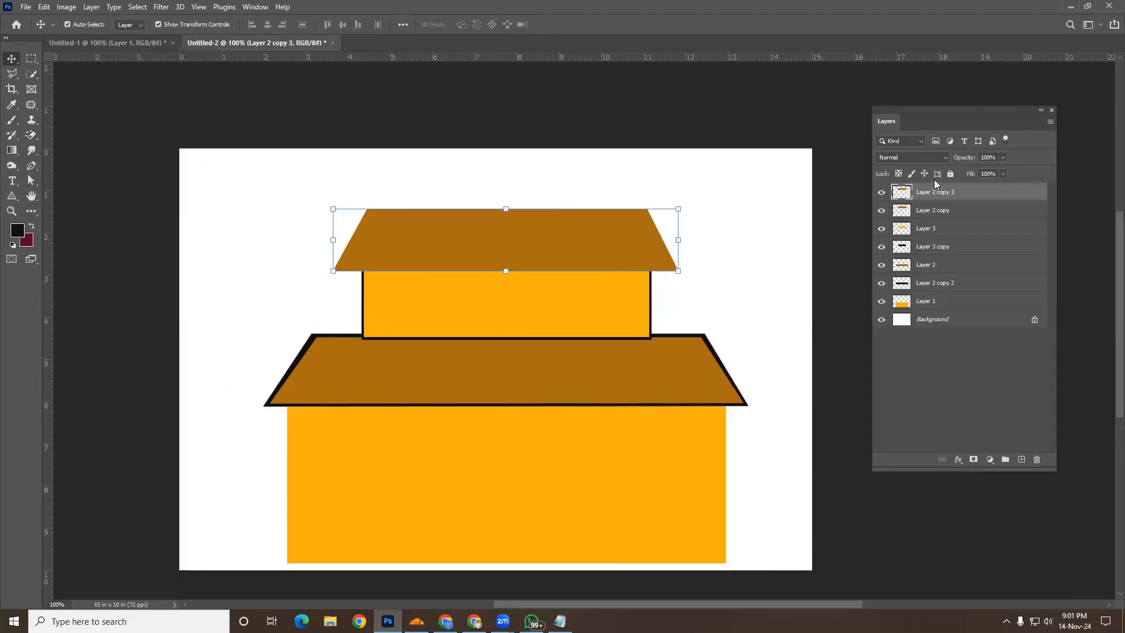
{"action": "left_click", "coordinate": [900, 193], "text": "ctrl"}
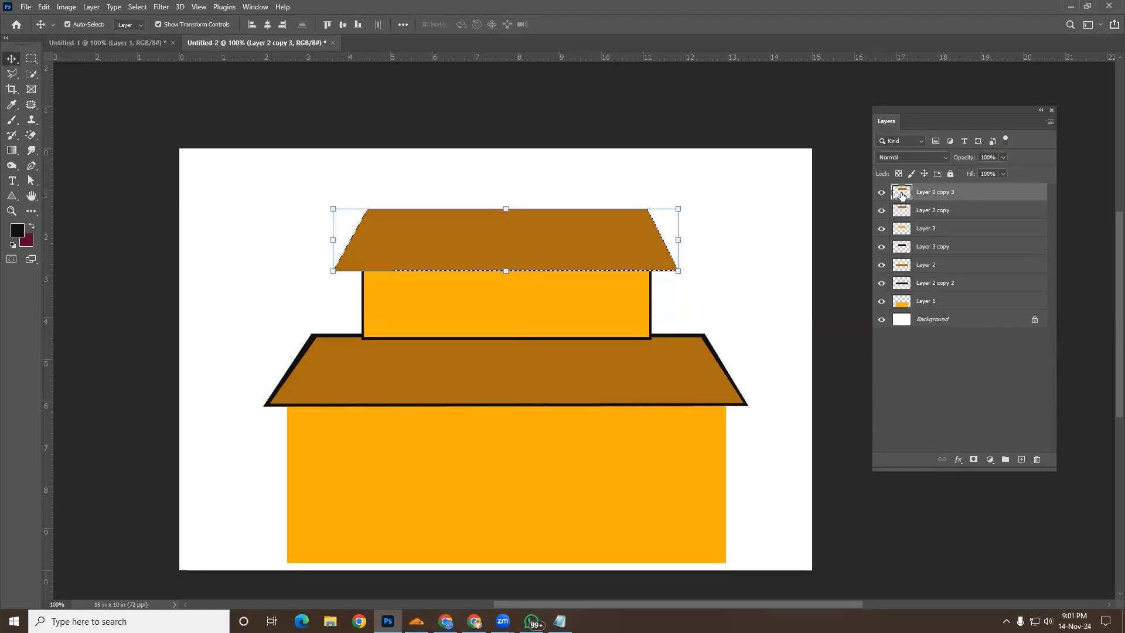
{"action": "key", "text": "alt+BackSpace"}
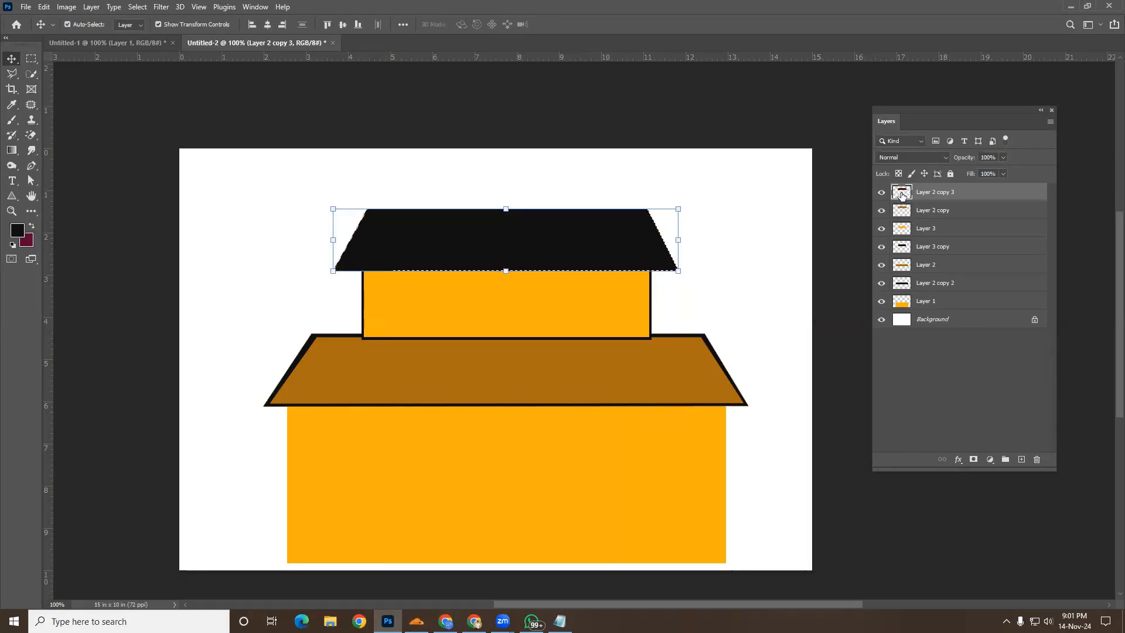
{"action": "key", "text": "ctrl+d"}
Place the black upper roof copy directly beneath the brown roof and stretch it to about 101.9% width and 109.4% height
{"action": "left_click_drag", "start_coordinate": [965, 194], "coordinate": [963, 227]}
{"action": "left_click_drag", "start_coordinate": [678, 240], "coordinate": [682, 239]}
{"action": "key", "text": "ctrl+plus"}
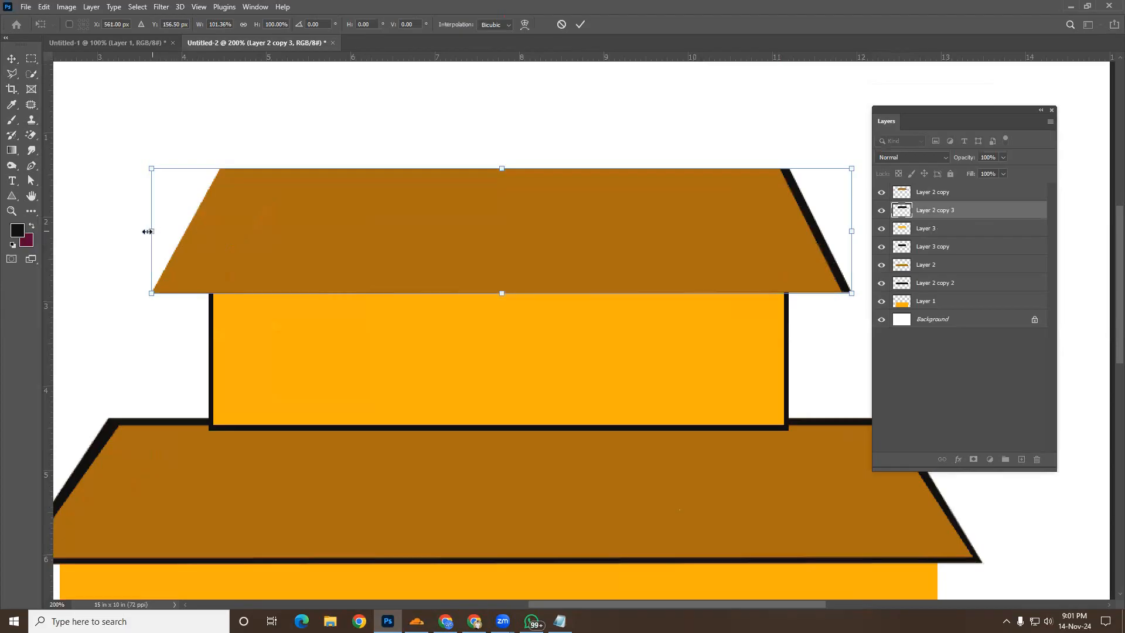
{"action": "left_click_drag", "start_coordinate": [147, 232], "coordinate": [142, 232]}
{"action": "left_click_drag", "start_coordinate": [495, 165], "coordinate": [497, 158]}
{"action": "left_click_drag", "start_coordinate": [496, 158], "coordinate": [498, 161]}
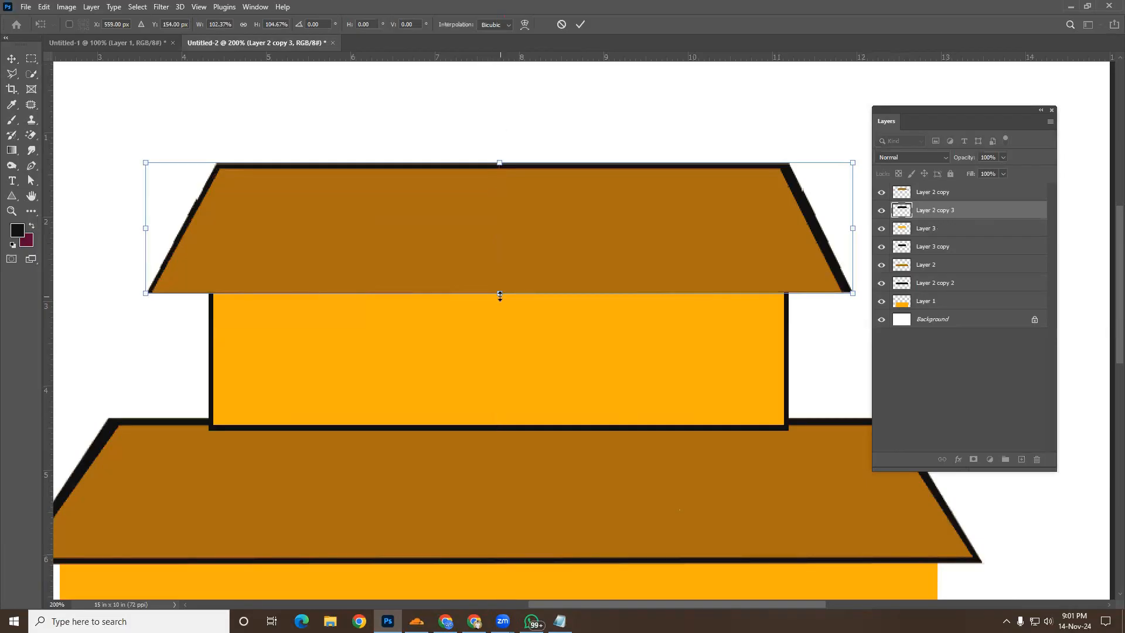
{"action": "left_click_drag", "start_coordinate": [500, 296], "coordinate": [495, 302]}
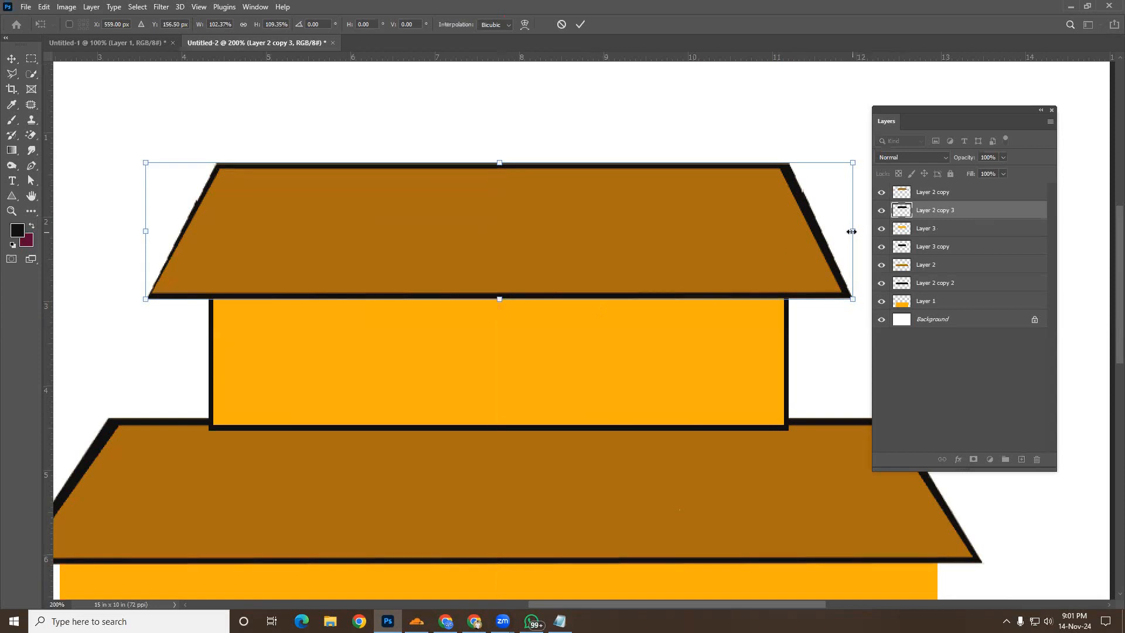
{"action": "left_click_drag", "start_coordinate": [852, 231], "coordinate": [850, 231]}
{"action": "left_click", "coordinate": [562, 327], "text": "ctrl+alt"}
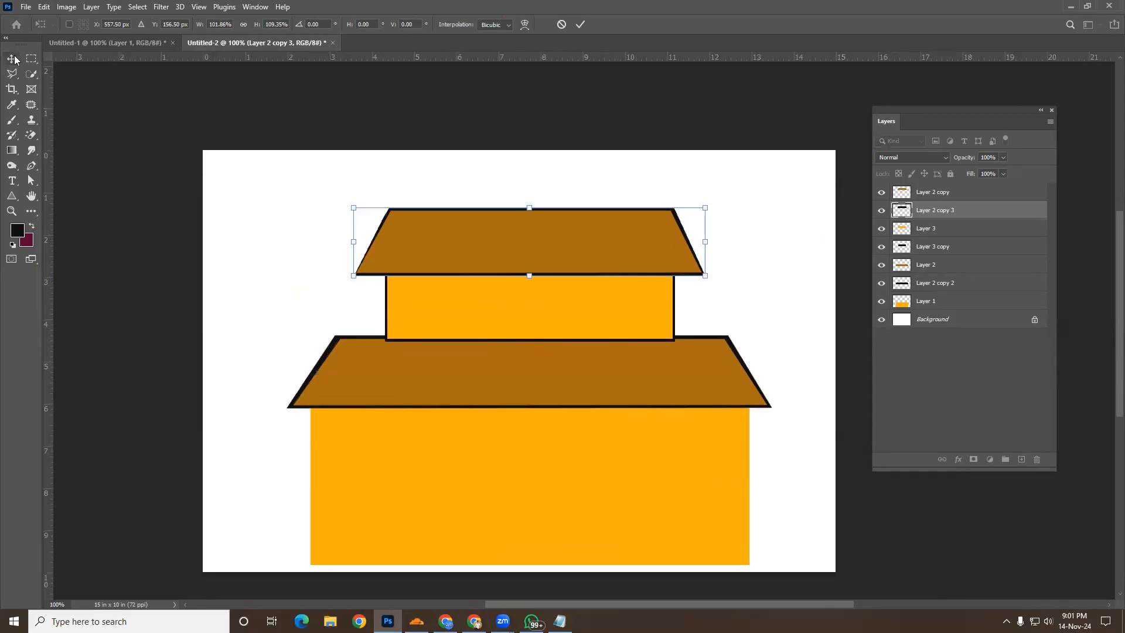
{"action": "key", "text": "Return"}
Duplicate the lower yellow wall layer, Layer 1, in place and fill the copy's outline with the near-black foreground colour
{"action": "left_click", "coordinate": [580, 486]}
{"action": "scroll", "coordinate": [580, 463], "scroll_direction": "down", "scroll_amount": 1}
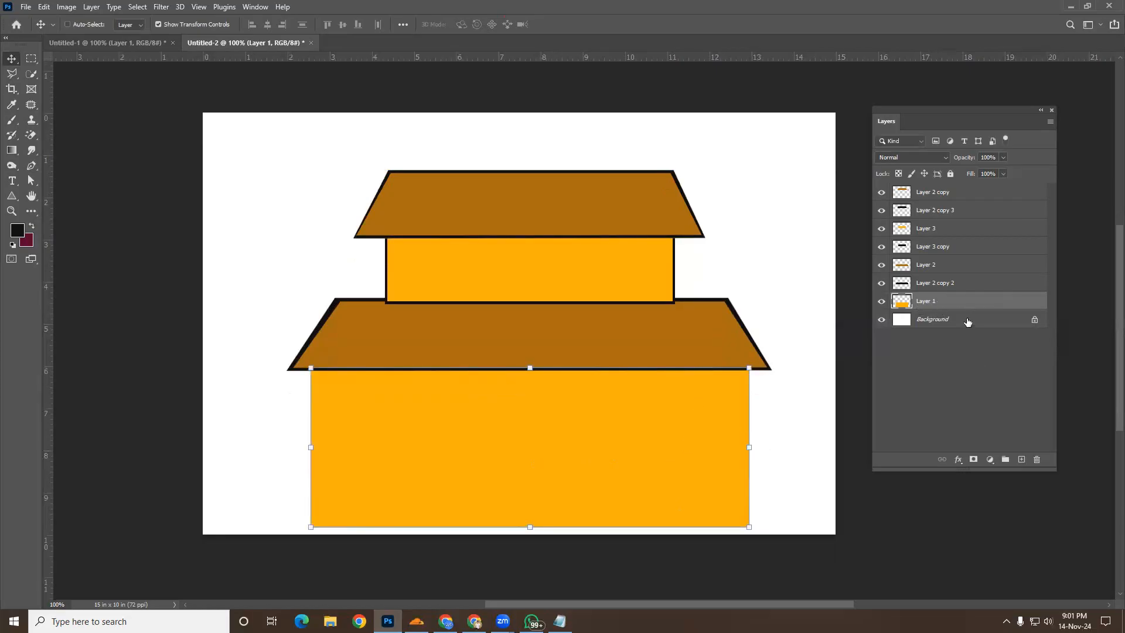
{"action": "key", "text": "ctrl+j"}
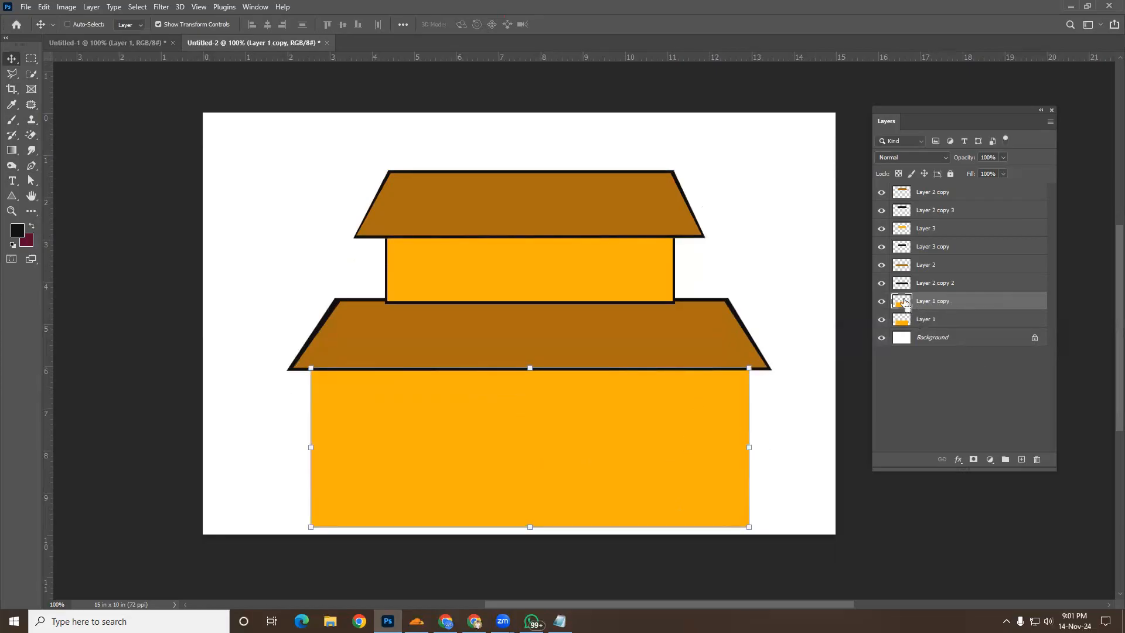
{"action": "left_click", "coordinate": [901, 307], "text": "ctrl"}
{"action": "key", "text": "alt+BackSpace"}
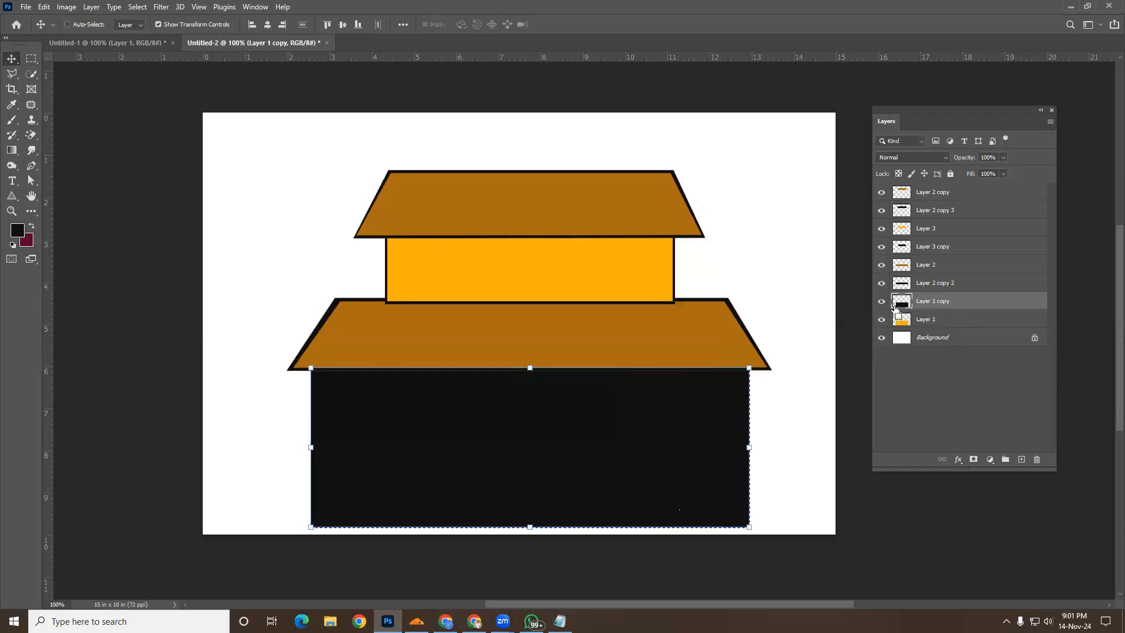
Place the black lower wall copy directly beneath the yellow Layer 1 and widen it on both sides to about 101.2%
{"action": "key", "text": "ctrl+d"}
{"action": "left_click_drag", "start_coordinate": [941, 304], "coordinate": [943, 328]}
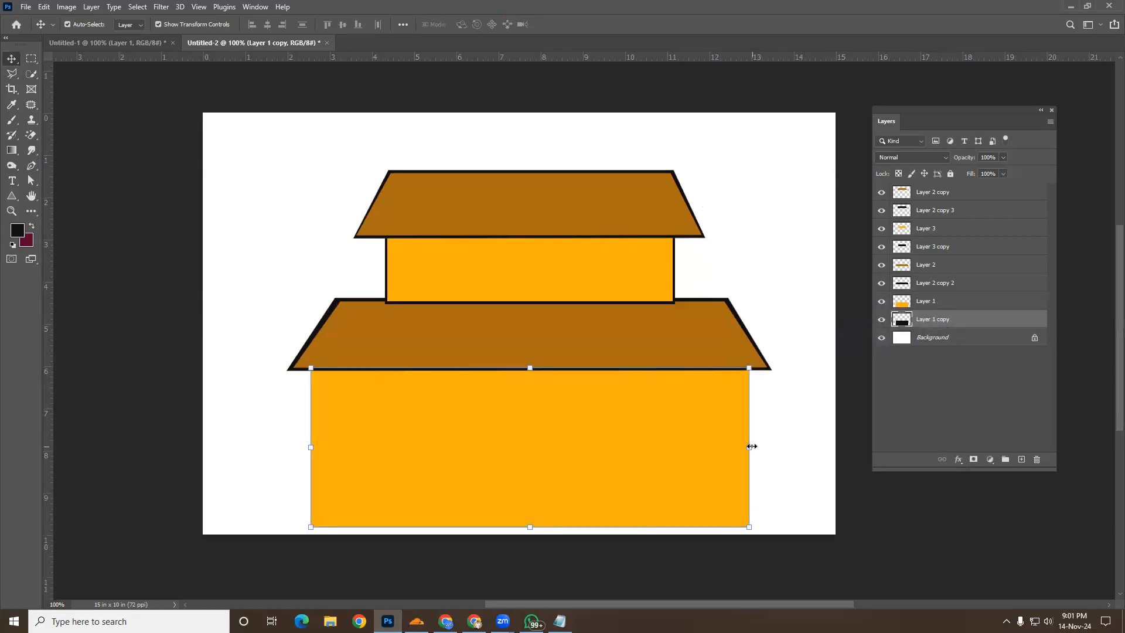
{"action": "left_click", "coordinate": [751, 447]}
{"action": "left_click_drag", "start_coordinate": [754, 447], "coordinate": [773, 451]}
{"action": "left_click", "coordinate": [733, 442], "text": "ctrl"}
{"action": "scroll", "coordinate": [612, 417], "scroll_direction": "left", "scroll_amount": 2}
{"action": "scroll", "coordinate": [610, 411], "scroll_direction": "left", "scroll_amount": 1}
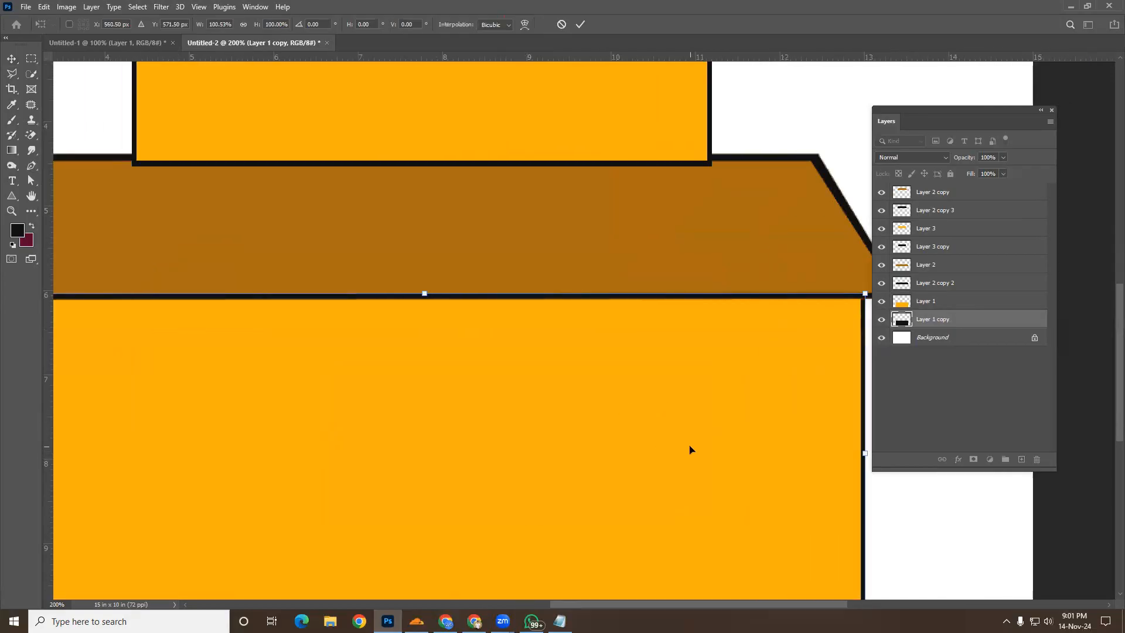
{"action": "left_click", "coordinate": [467, 444], "text": "alt"}
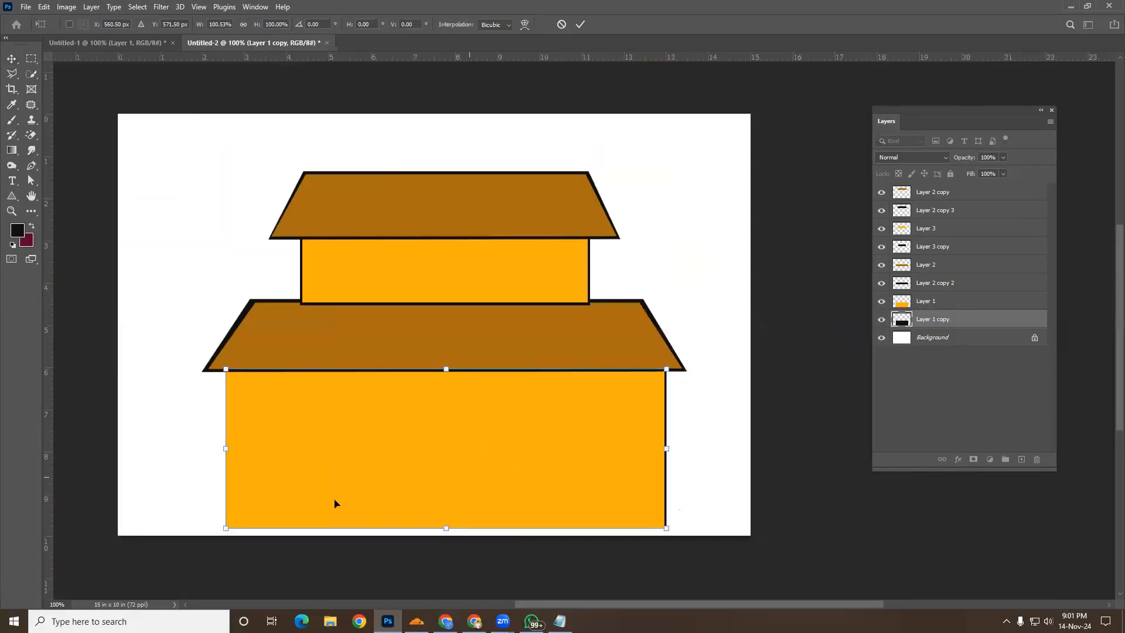
{"action": "left_click", "coordinate": [345, 467], "text": "ctrl"}
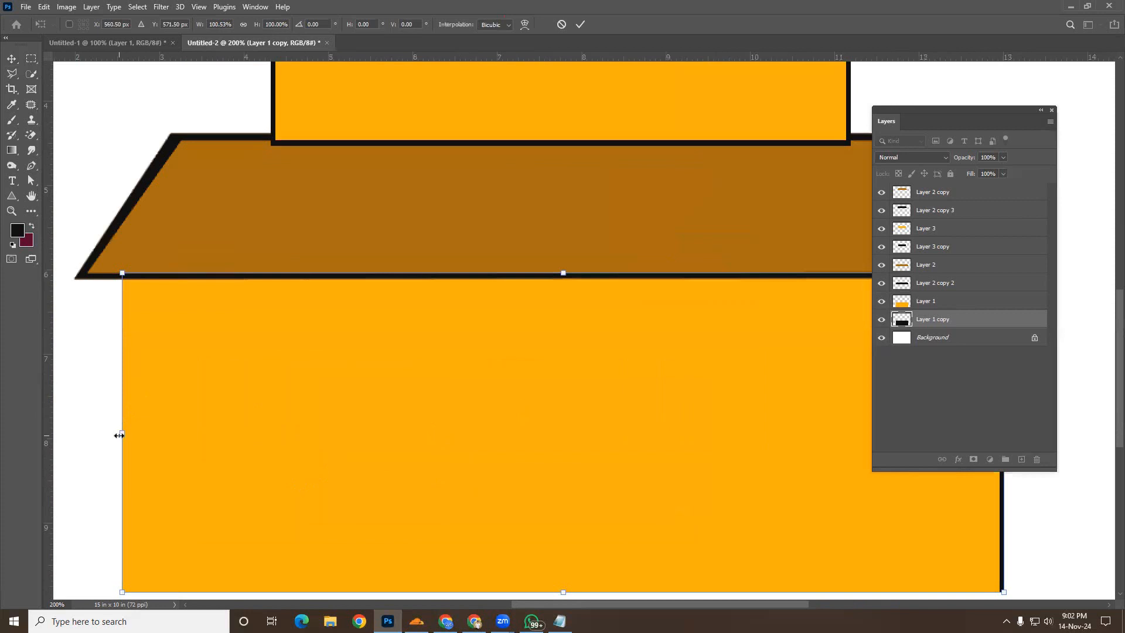
{"action": "left_click_drag", "start_coordinate": [119, 434], "coordinate": [115, 436]}
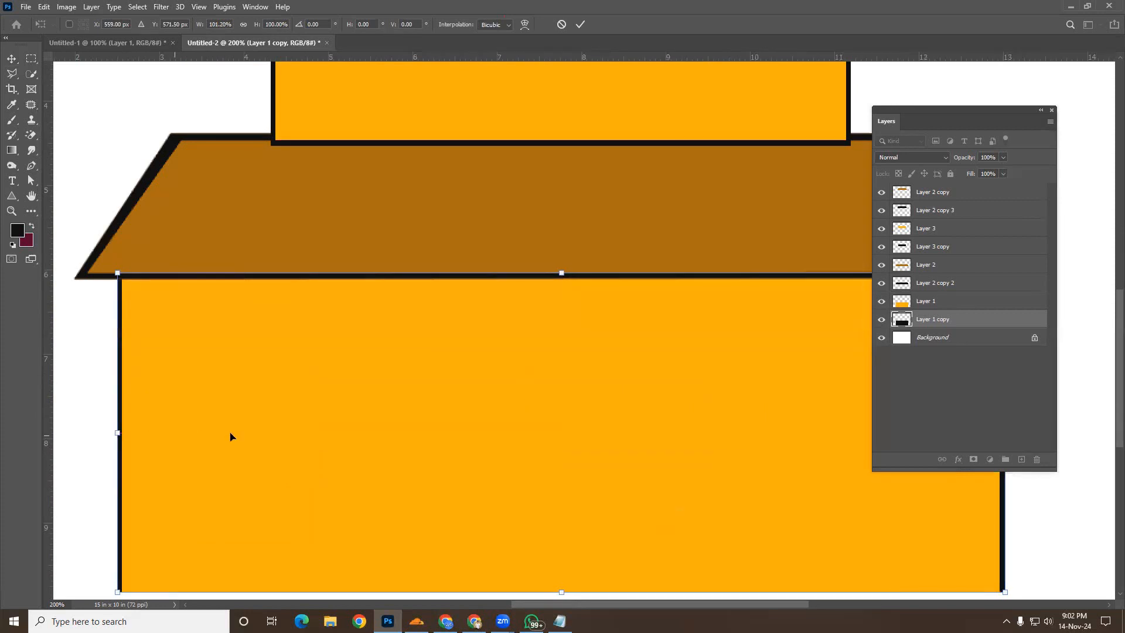
Extend the black lower wall copy below the yellow wall's base, to about 102.3% width and 101.8% height
{"action": "scroll", "coordinate": [284, 416], "scroll_direction": "down", "scroll_amount": 3}
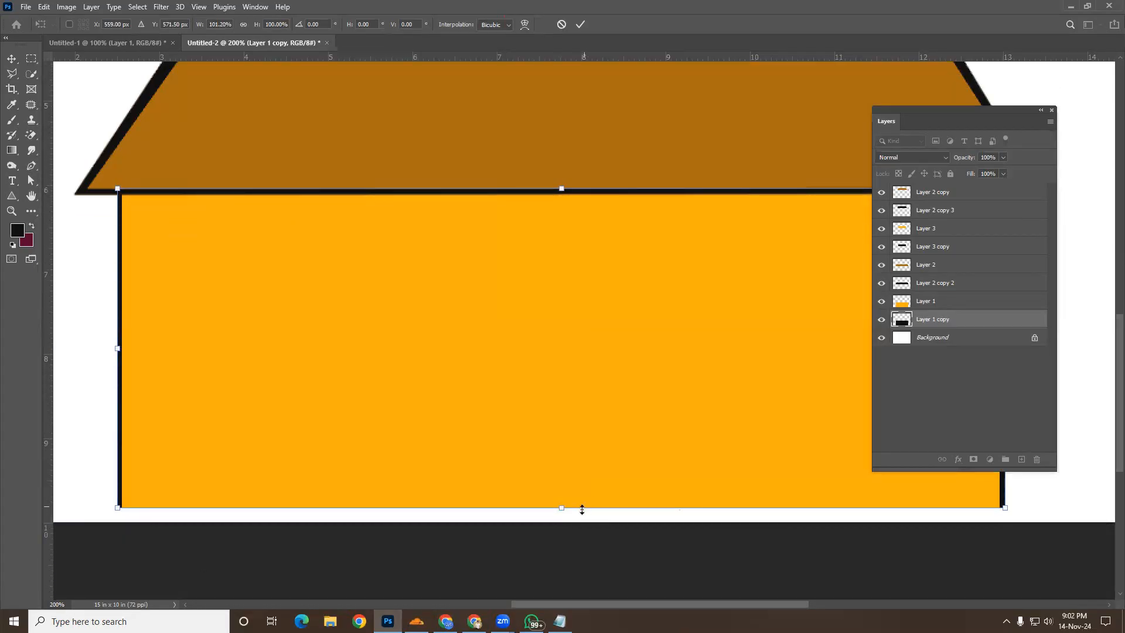
{"action": "left_click_drag", "start_coordinate": [563, 509], "coordinate": [565, 514]}
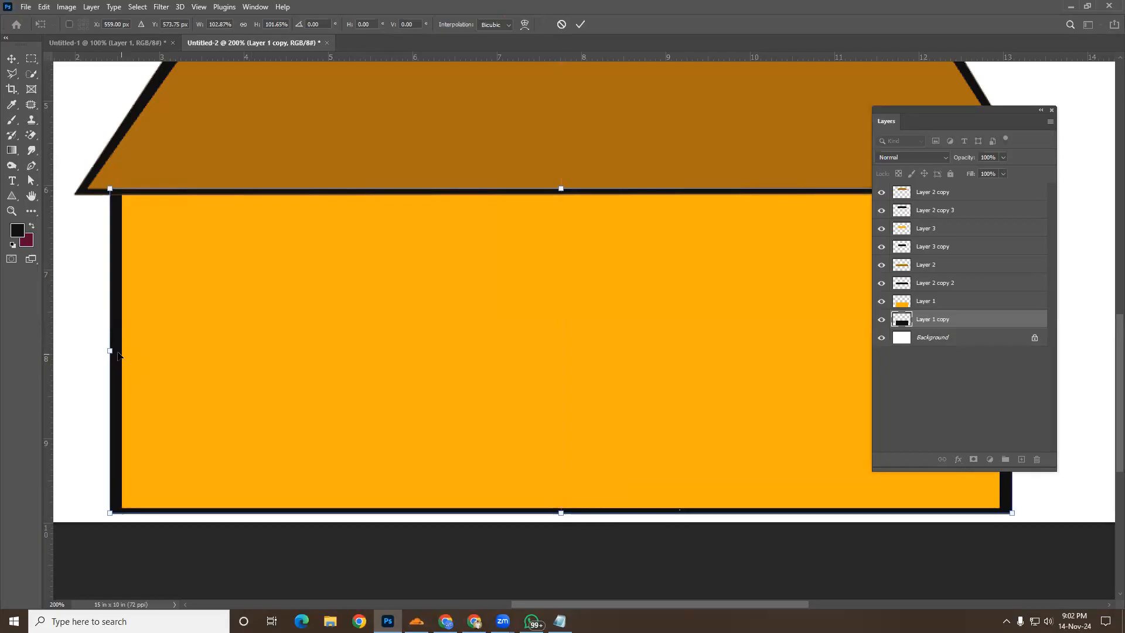
{"action": "left_click_drag", "start_coordinate": [111, 351], "coordinate": [115, 349]}
{"action": "scroll", "coordinate": [656, 372], "scroll_direction": "down", "scroll_amount": 2}
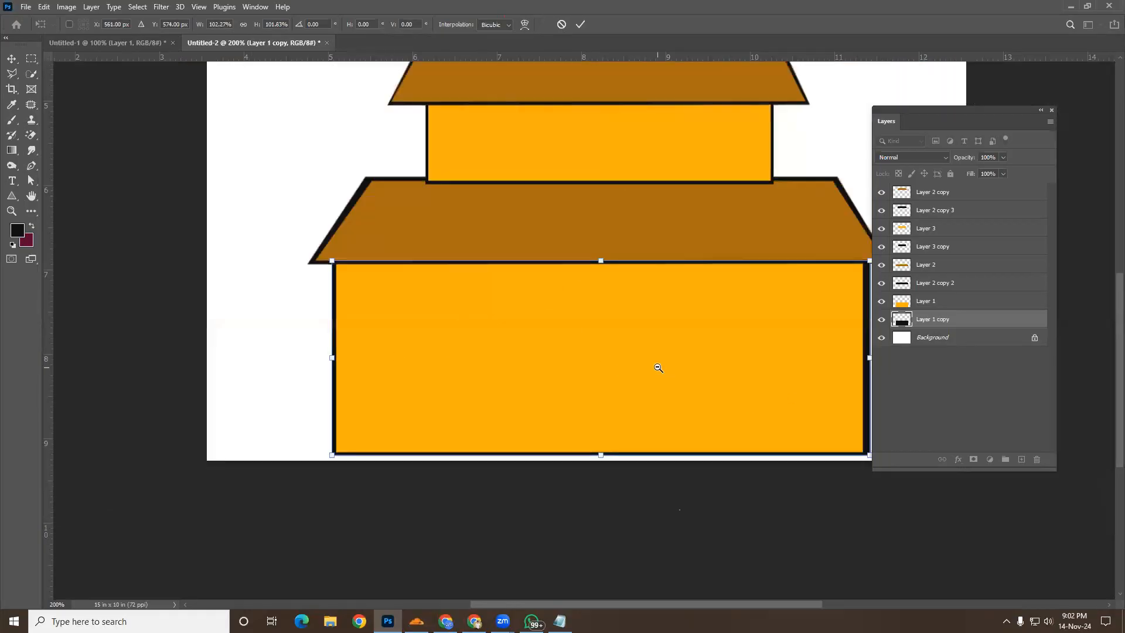
{"action": "key", "text": "Return"}
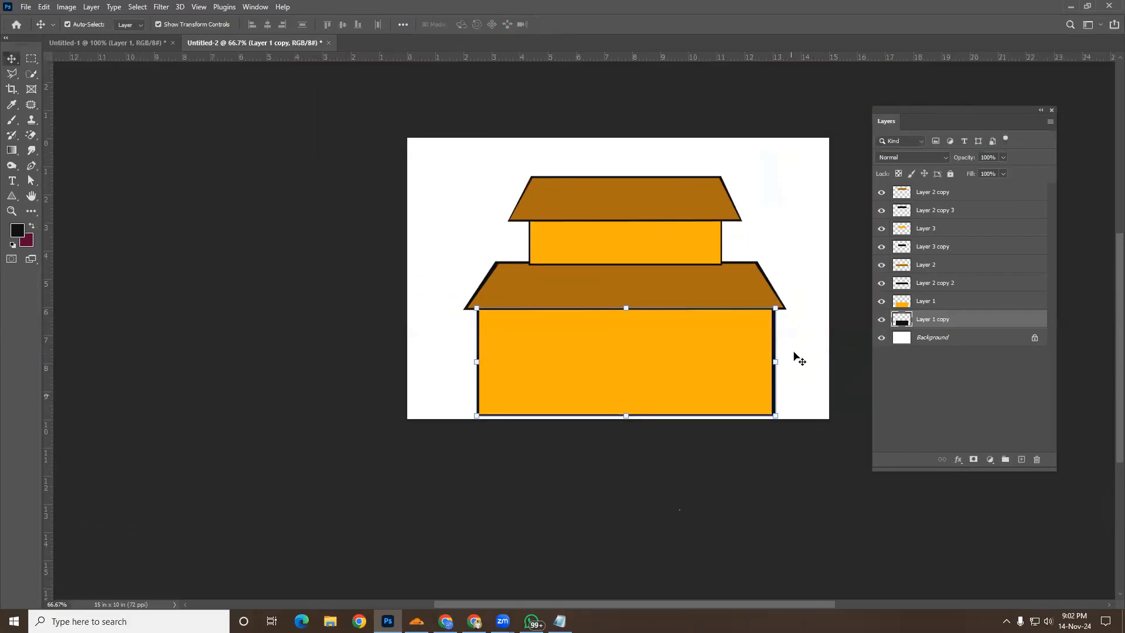
Narrow the black lower wall copy from its right side to about 99.35% width, then hide the transform controls
{"action": "left_click", "coordinate": [798, 356]}
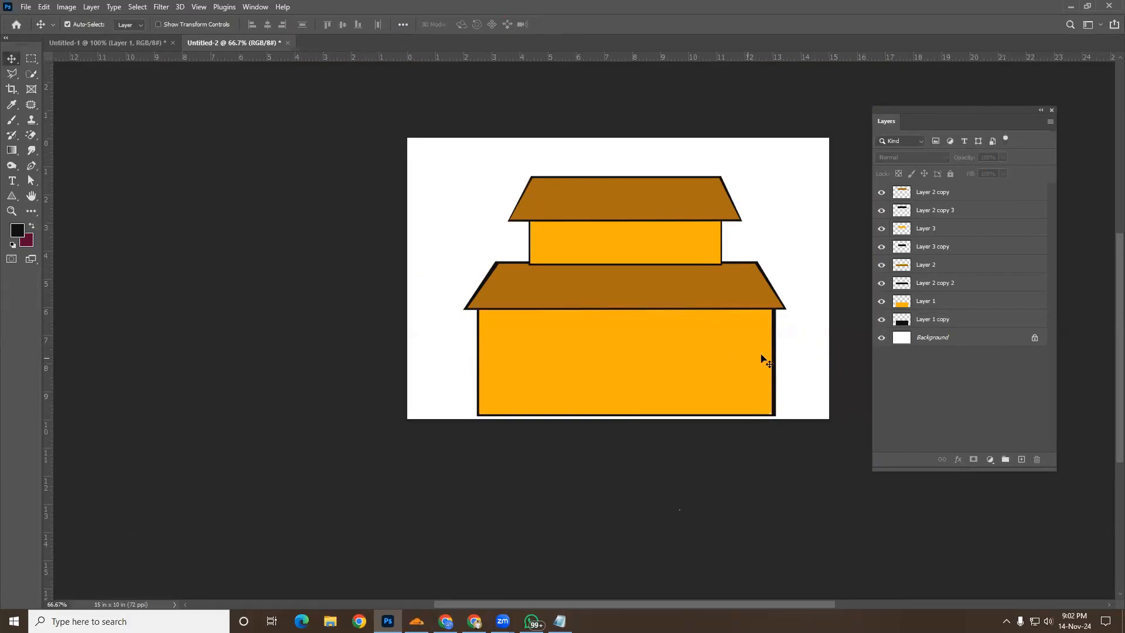
{"action": "scroll", "coordinate": [752, 347], "scroll_direction": "up", "scroll_amount": 2}
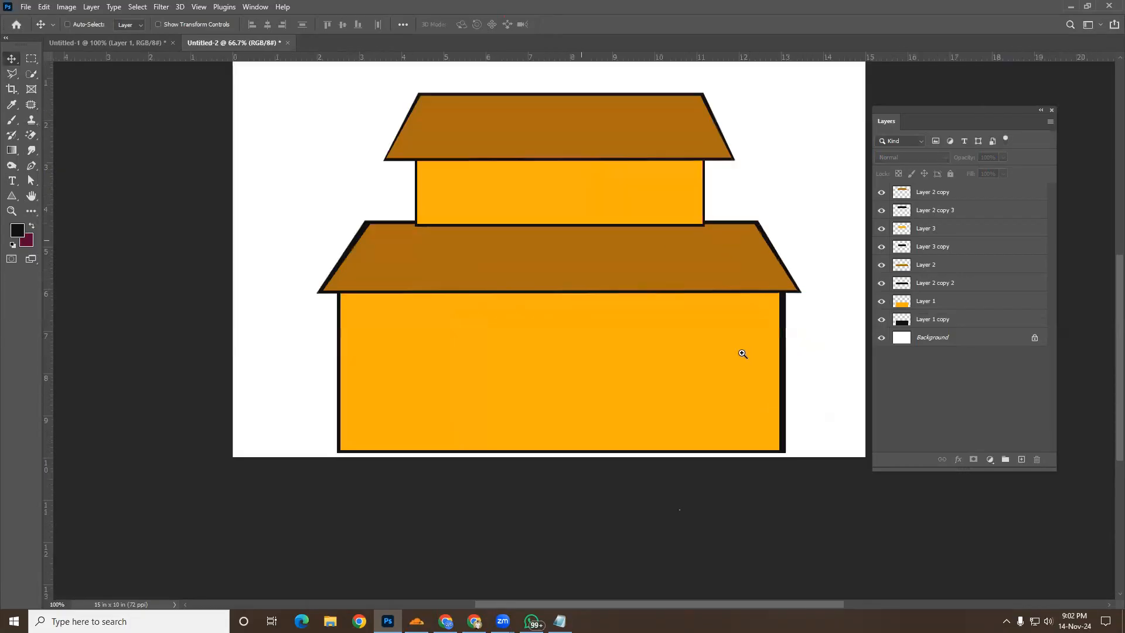
{"action": "left_click", "coordinate": [827, 314]}
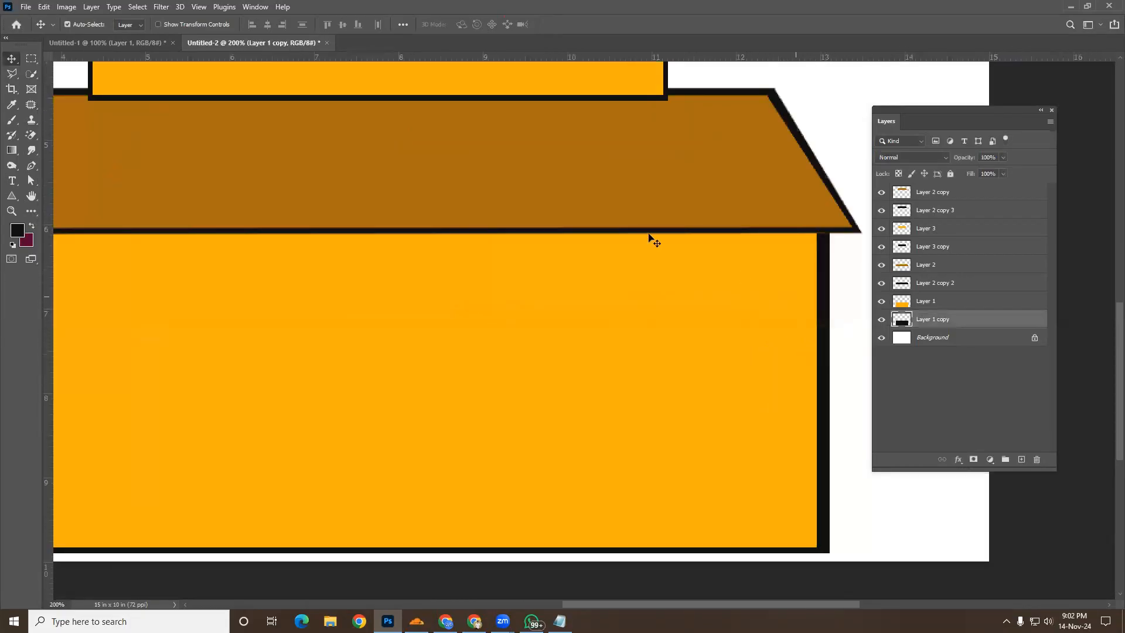
{"action": "left_click", "coordinate": [158, 24]}
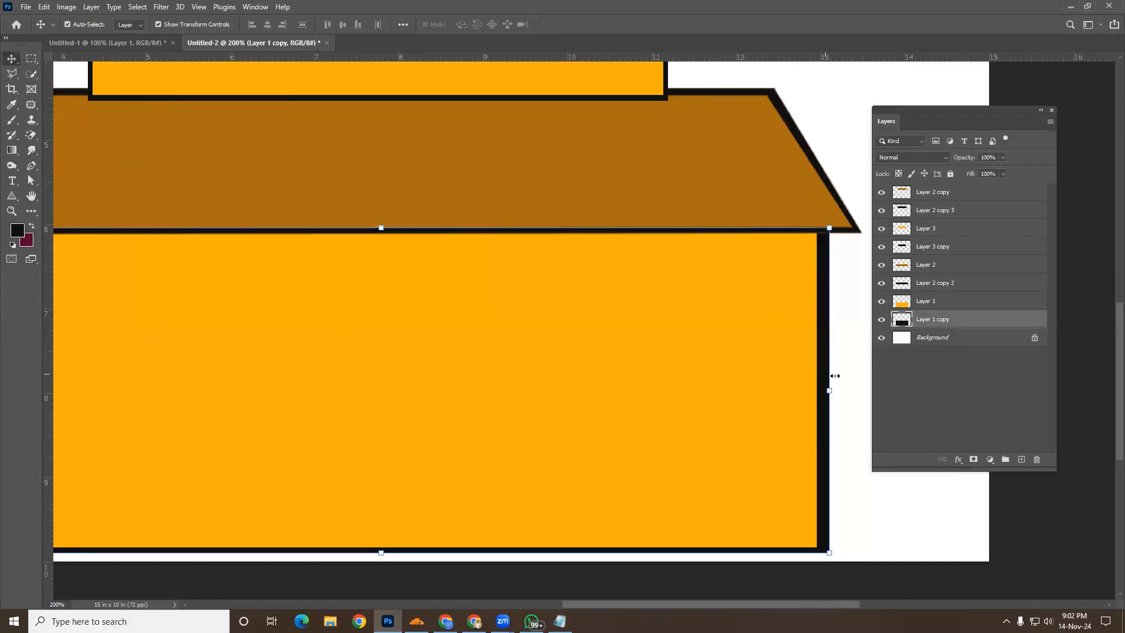
{"action": "left_click_drag", "start_coordinate": [830, 390], "coordinate": [823, 386]}
{"action": "left_click", "coordinate": [510, 388], "text": "alt"}
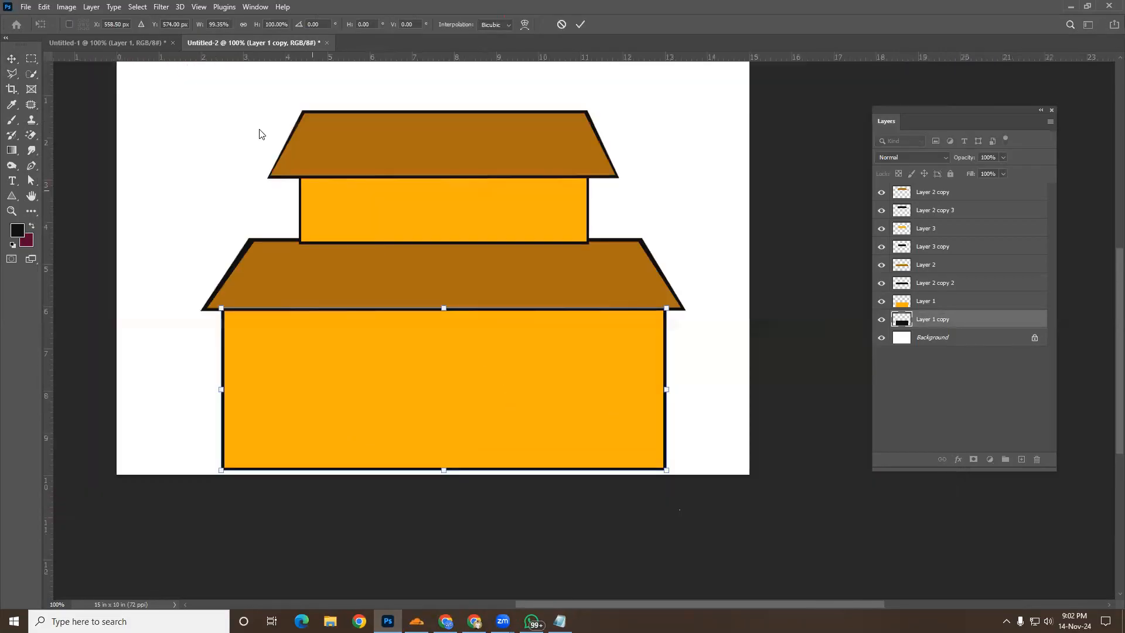
{"action": "left_click", "coordinate": [12, 60]}
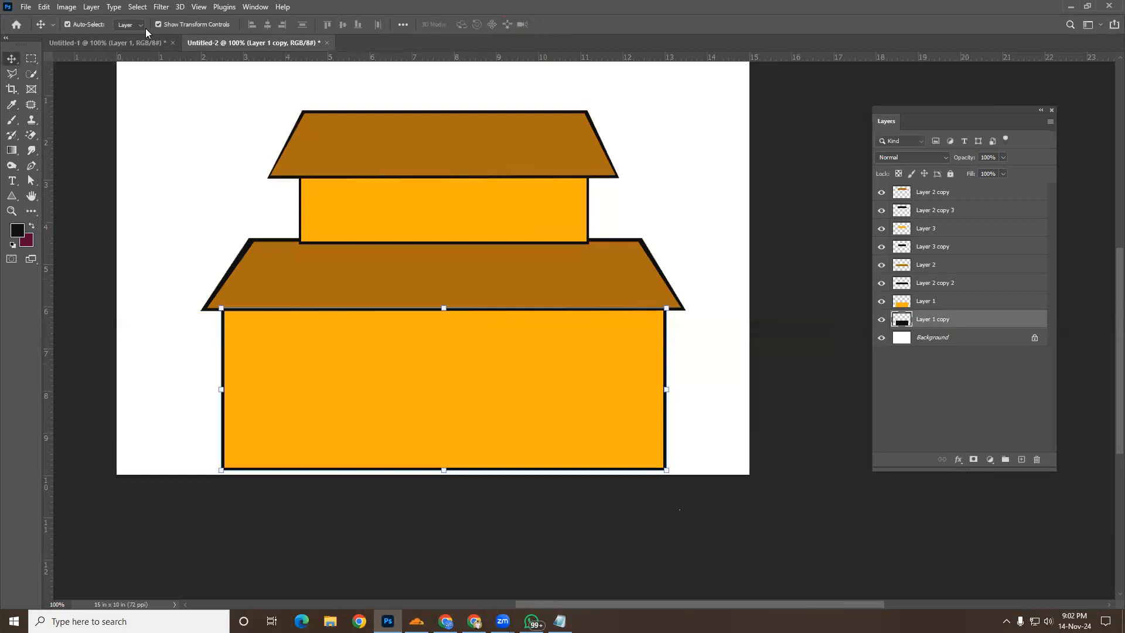
{"action": "left_click", "coordinate": [158, 25]}
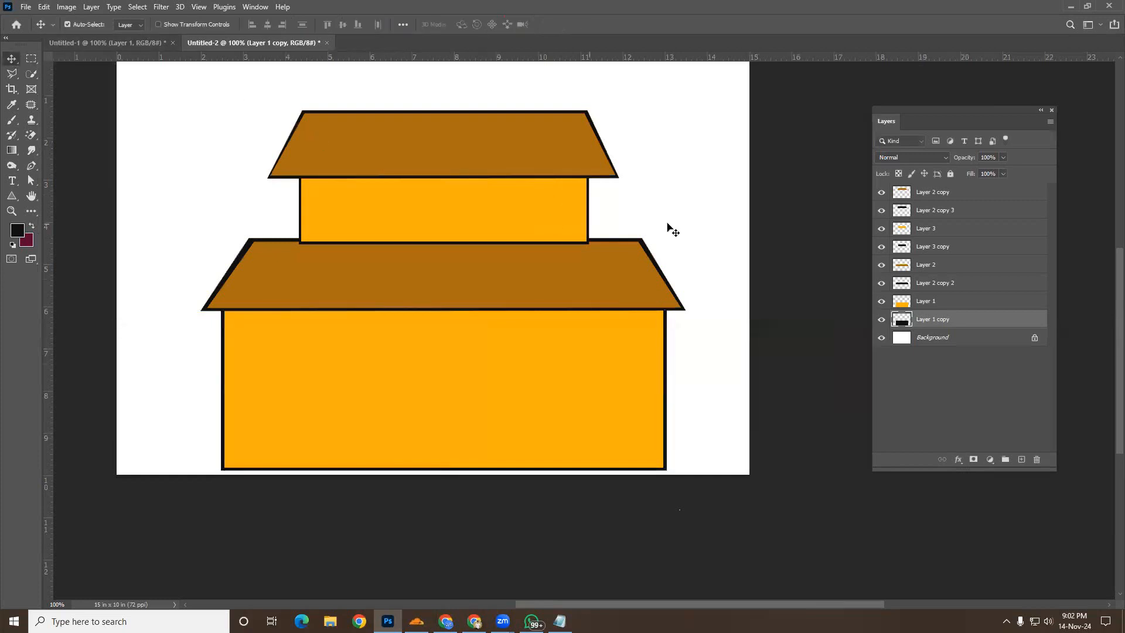
{"action": "left_click", "coordinate": [708, 232]}
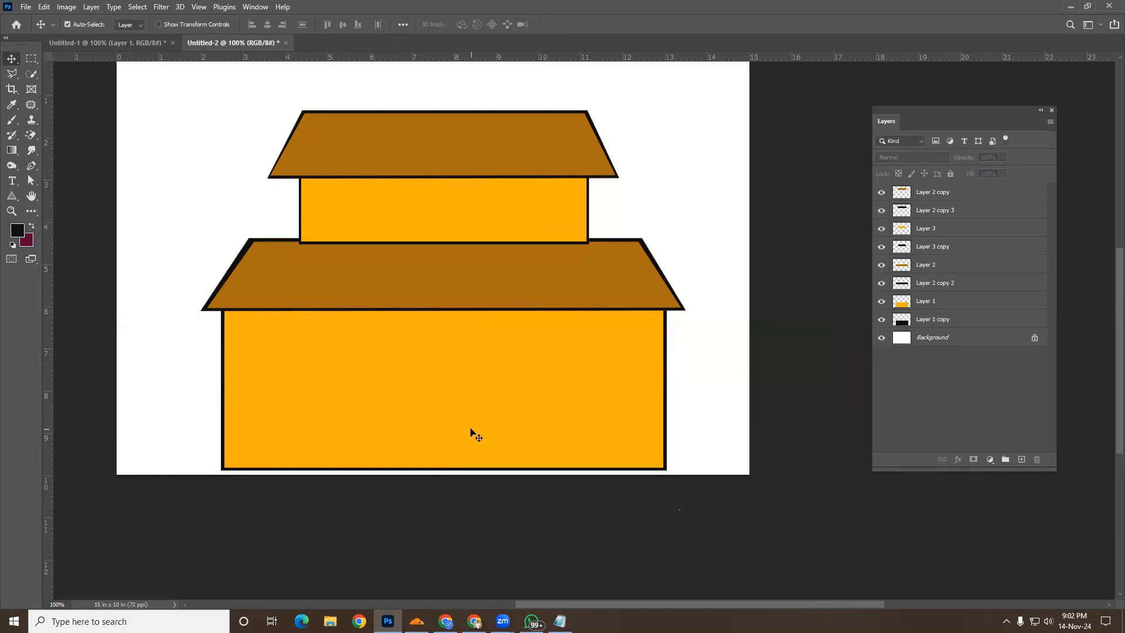
On a new layer above all others, fill a near-black rectangular door about 1.6 × 3.8 inches in the lower wall's middle
{"action": "scroll", "coordinate": [474, 433], "scroll_direction": "down", "scroll_amount": 2}
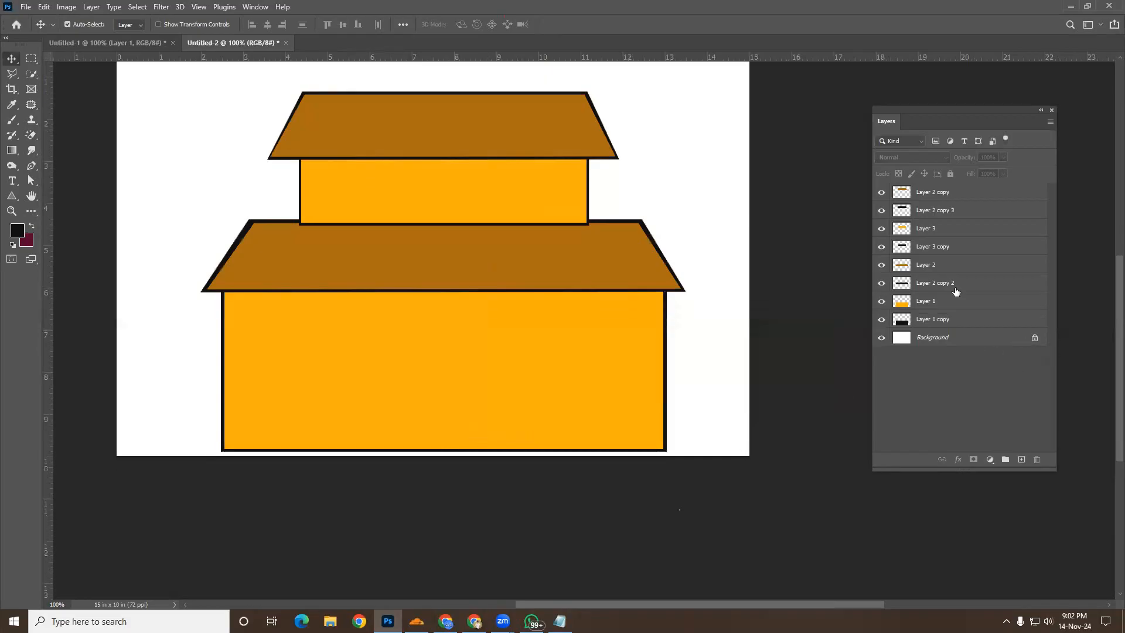
{"action": "left_click", "coordinate": [938, 194]}
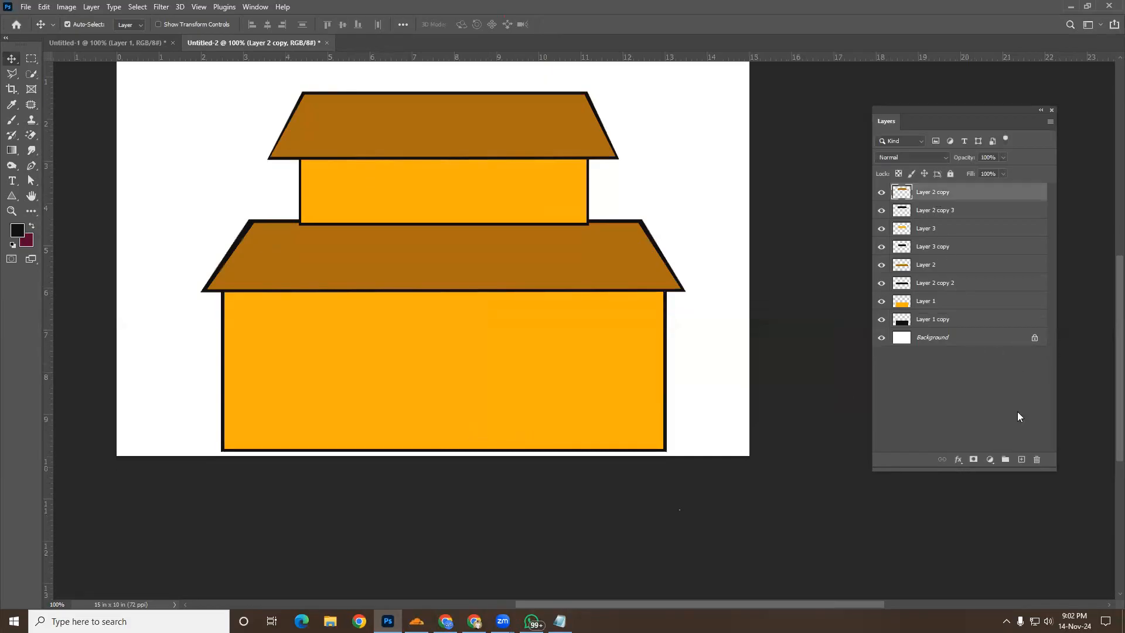
{"action": "left_click", "coordinate": [1021, 459]}
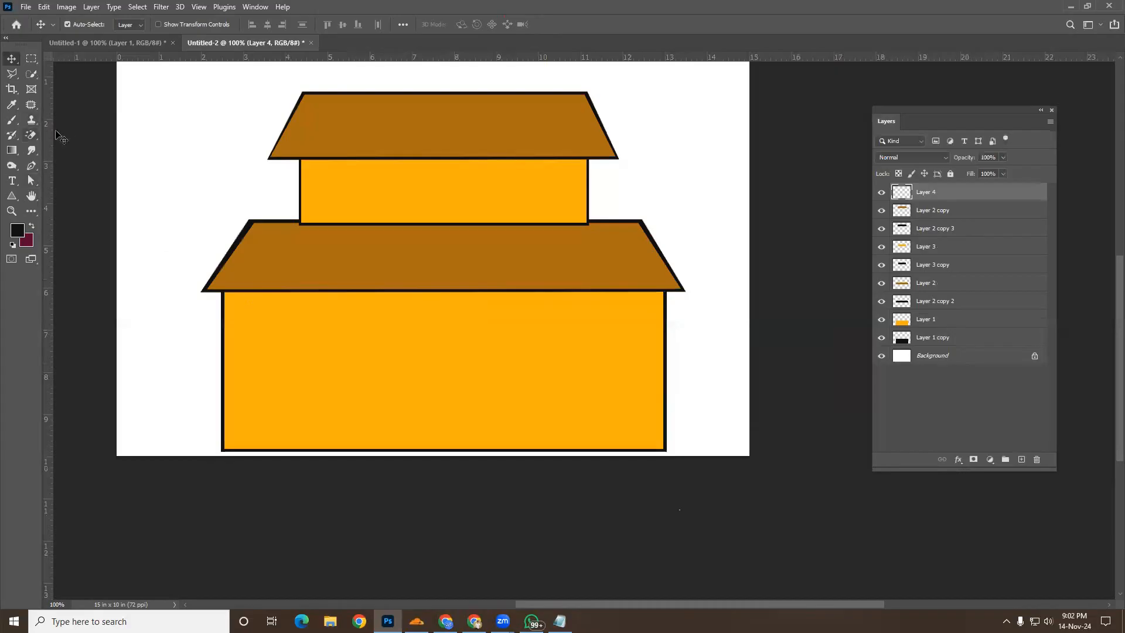
{"action": "left_click_drag", "start_coordinate": [31, 59], "coordinate": [56, 65]}
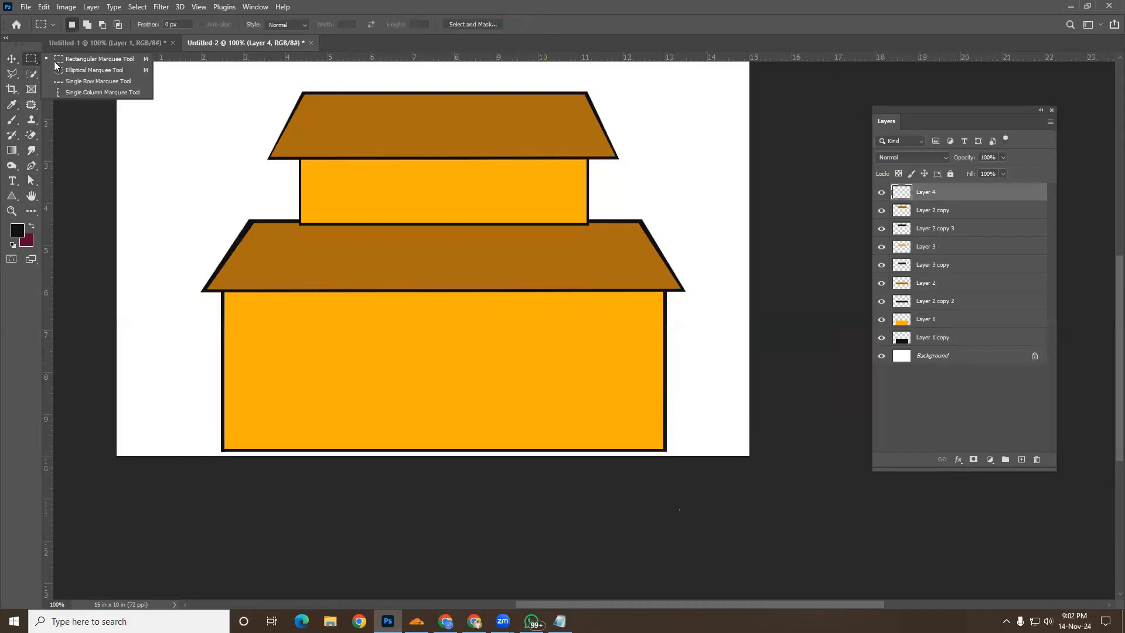
{"action": "left_click", "coordinate": [94, 59]}
{"action": "scroll", "coordinate": [593, 392], "scroll_direction": "down", "scroll_amount": 2}
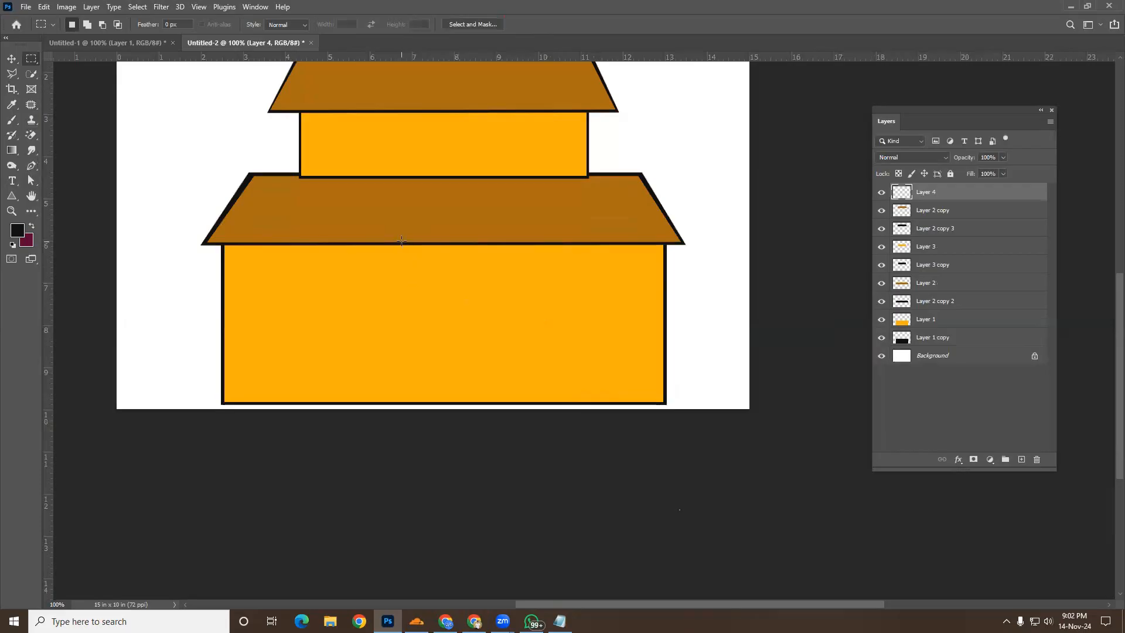
{"action": "left_click_drag", "start_coordinate": [401, 241], "coordinate": [467, 403]}
{"action": "key", "text": "alt+BackSpace"}
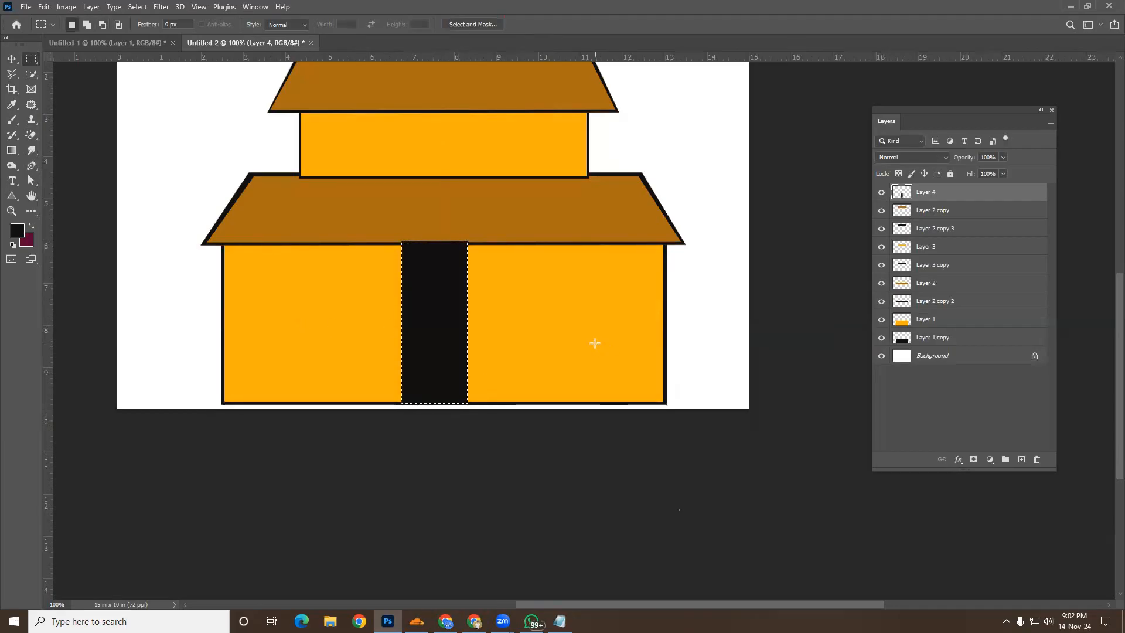
Duplicate the black door layer in place and fill the copy's outline with the wall's yellow, fdb00c, leaving nothing selected
{"action": "key", "text": "ctrl+d"}
{"action": "key", "text": "ctrl+j"}
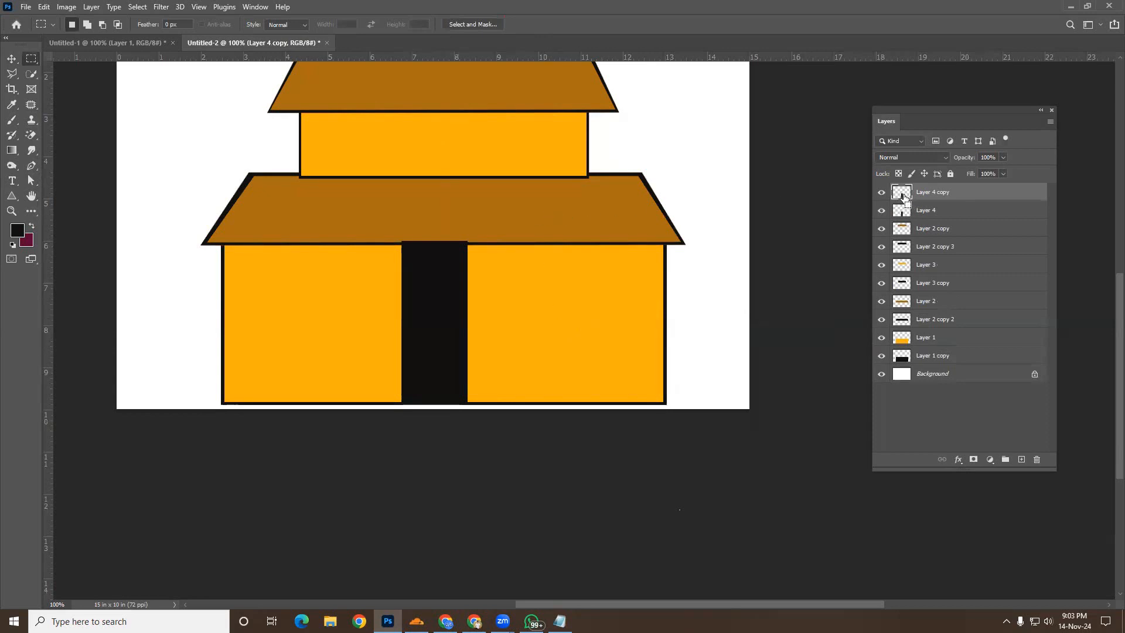
{"action": "left_click", "coordinate": [901, 214], "text": "ctrl"}
{"action": "left_click", "coordinate": [22, 235]}
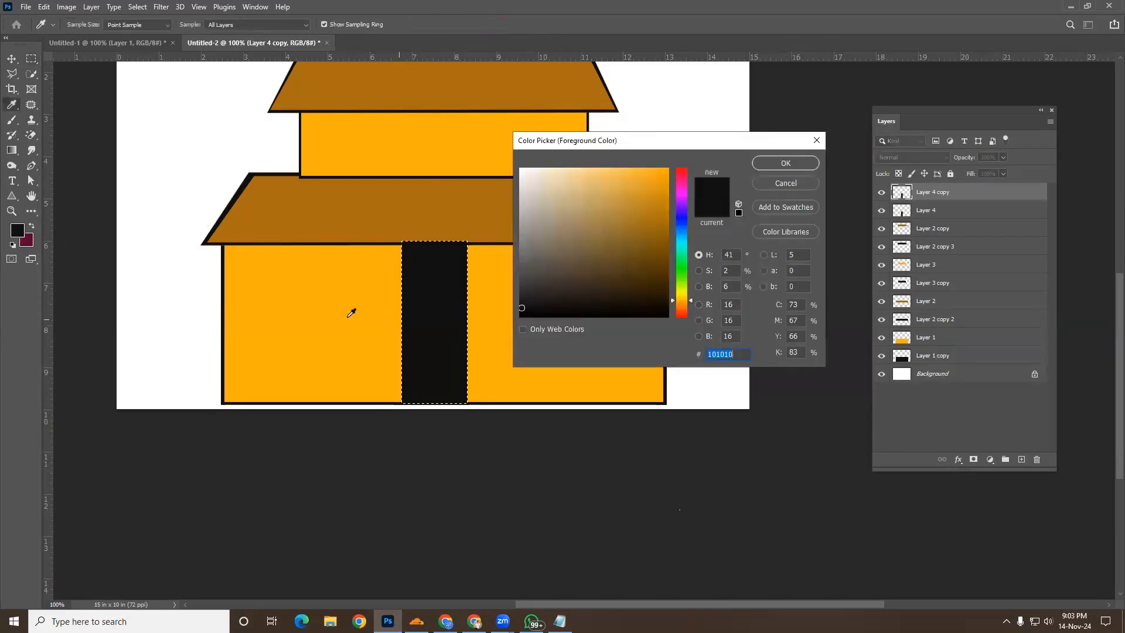
{"action": "left_click", "coordinate": [303, 300]}
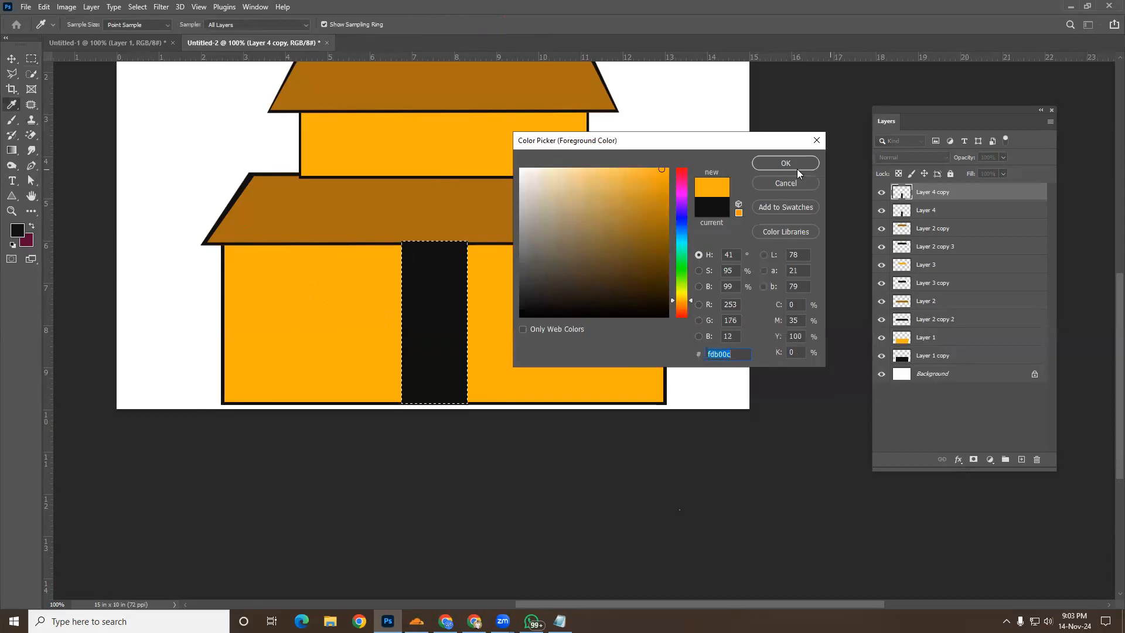
{"action": "left_click", "coordinate": [778, 164]}
{"action": "key", "text": "alt+BackSpace"}
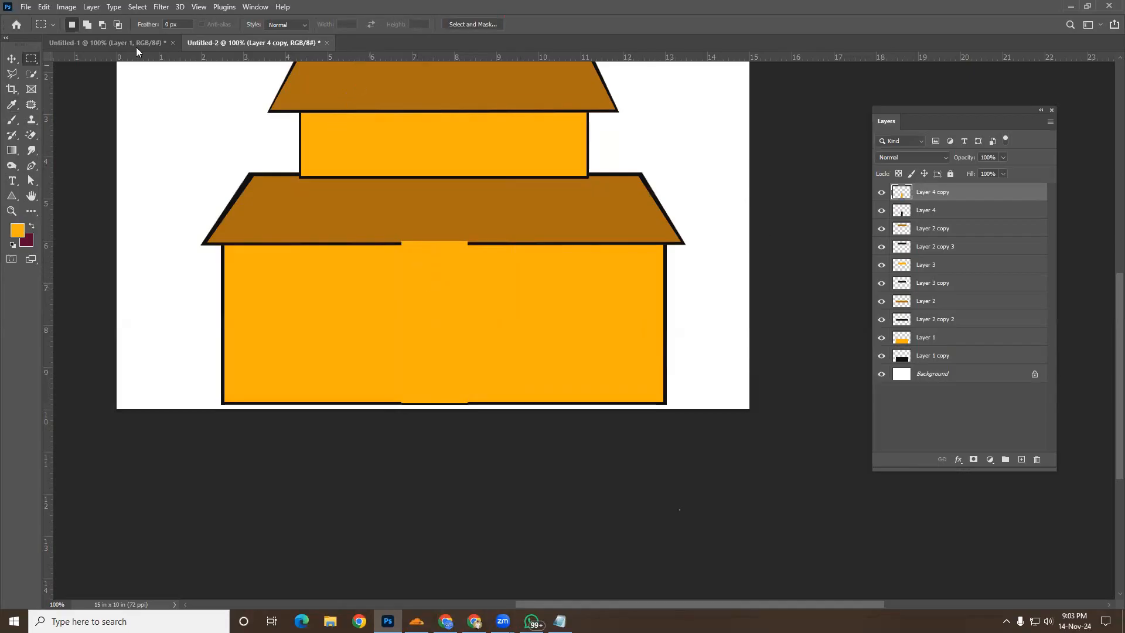
Shrink the yellow door copy to about 90.3% width and 96.4% height, keeping it inside the black door shape
{"action": "left_click", "coordinate": [12, 59]}
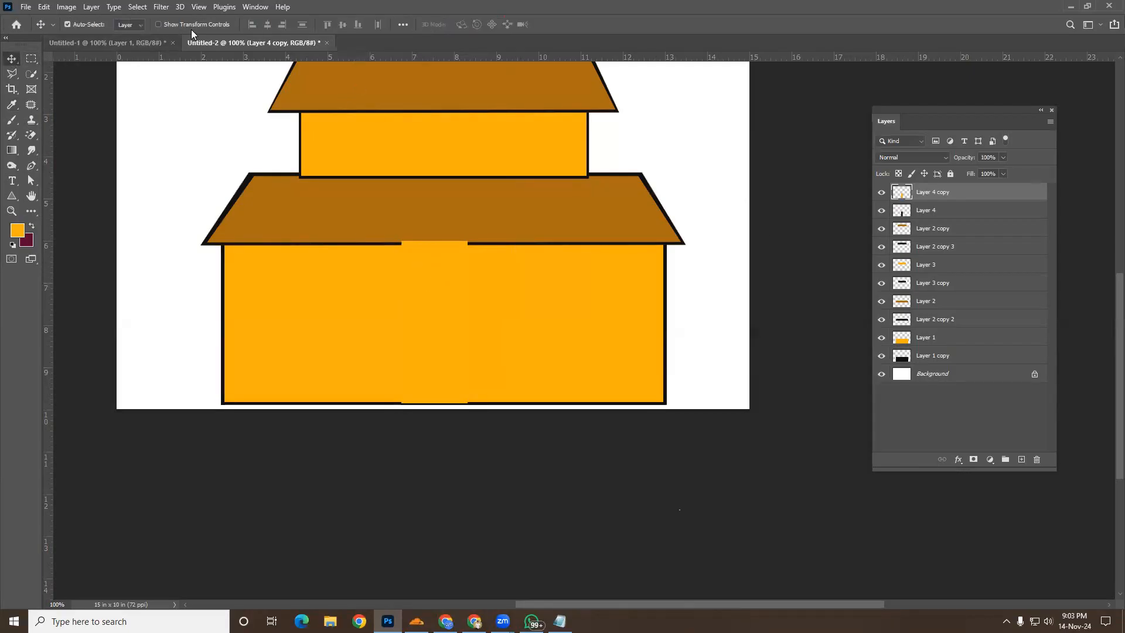
{"action": "left_click", "coordinate": [160, 24]}
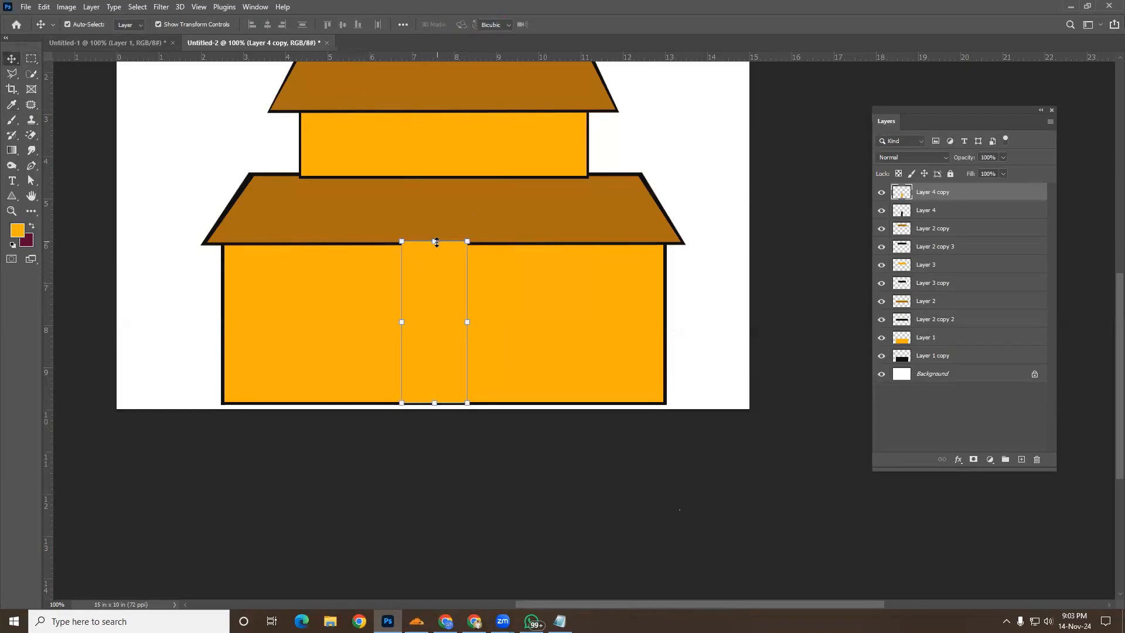
{"action": "left_click_drag", "start_coordinate": [434, 241], "coordinate": [435, 246]}
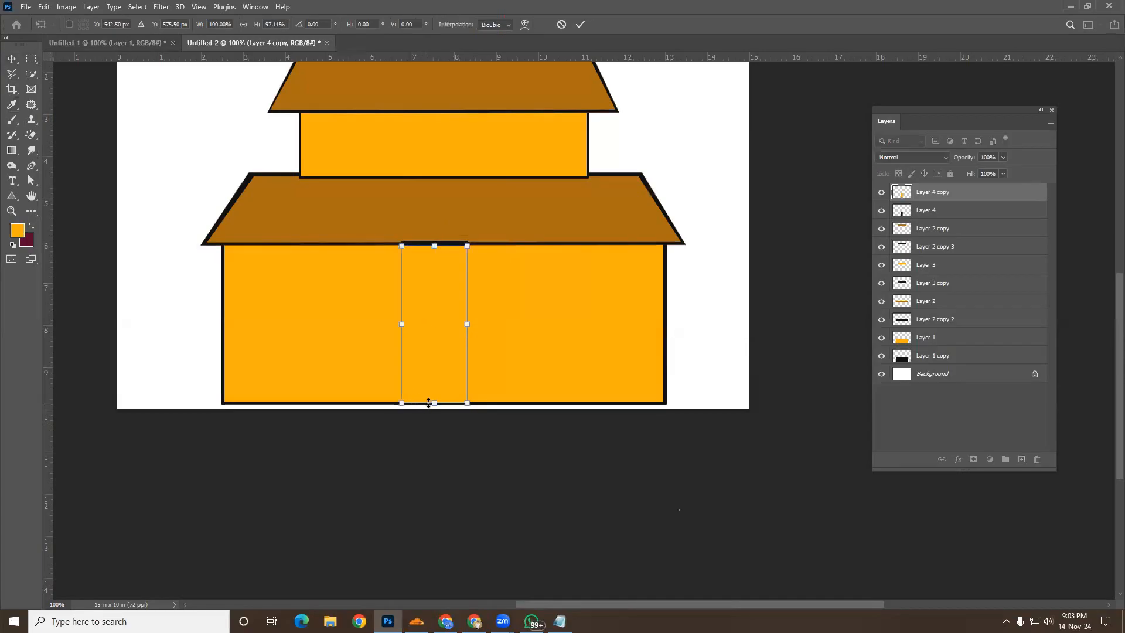
{"action": "left_click_drag", "start_coordinate": [430, 400], "coordinate": [430, 396]}
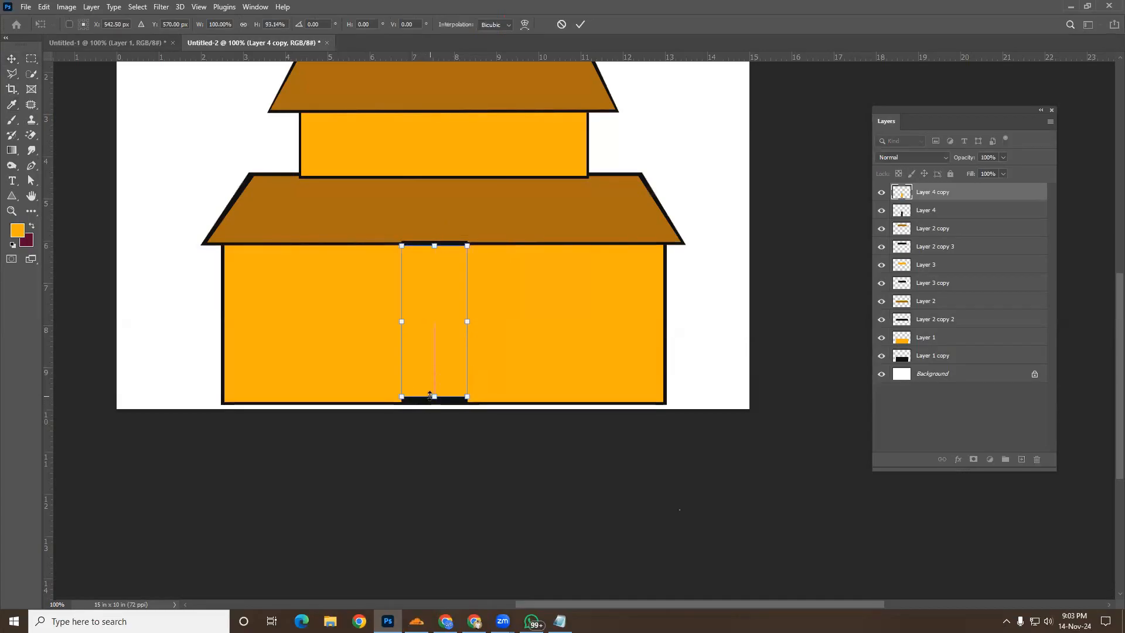
{"action": "left_click", "coordinate": [438, 342], "text": "ctrl"}
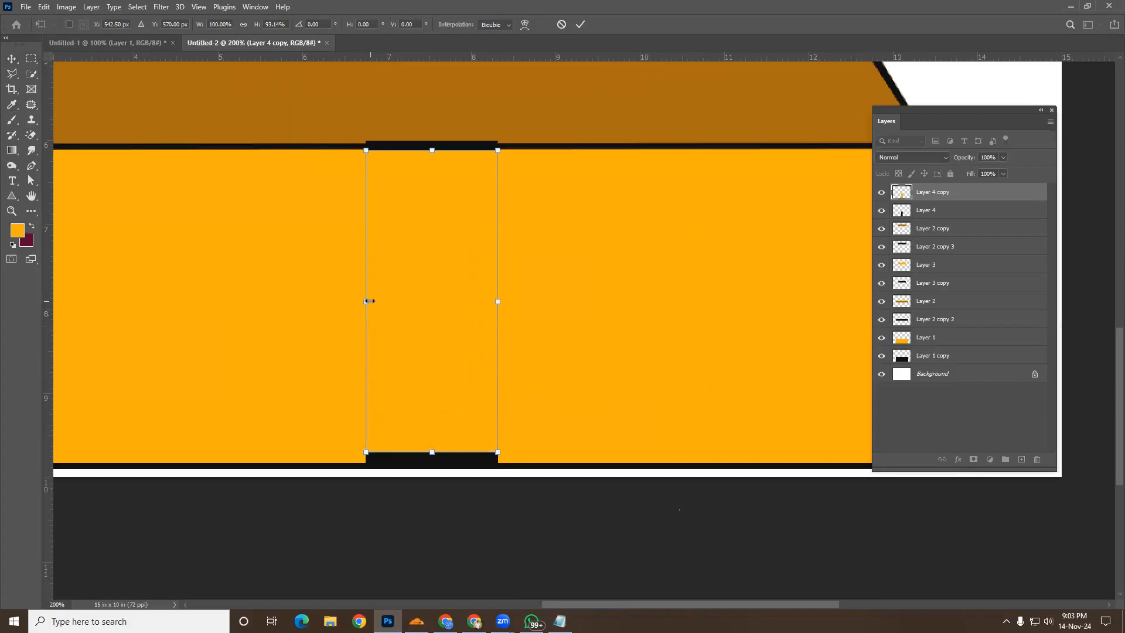
{"action": "left_click_drag", "start_coordinate": [367, 302], "coordinate": [372, 301]}
{"action": "left_click_drag", "start_coordinate": [499, 300], "coordinate": [490, 301]}
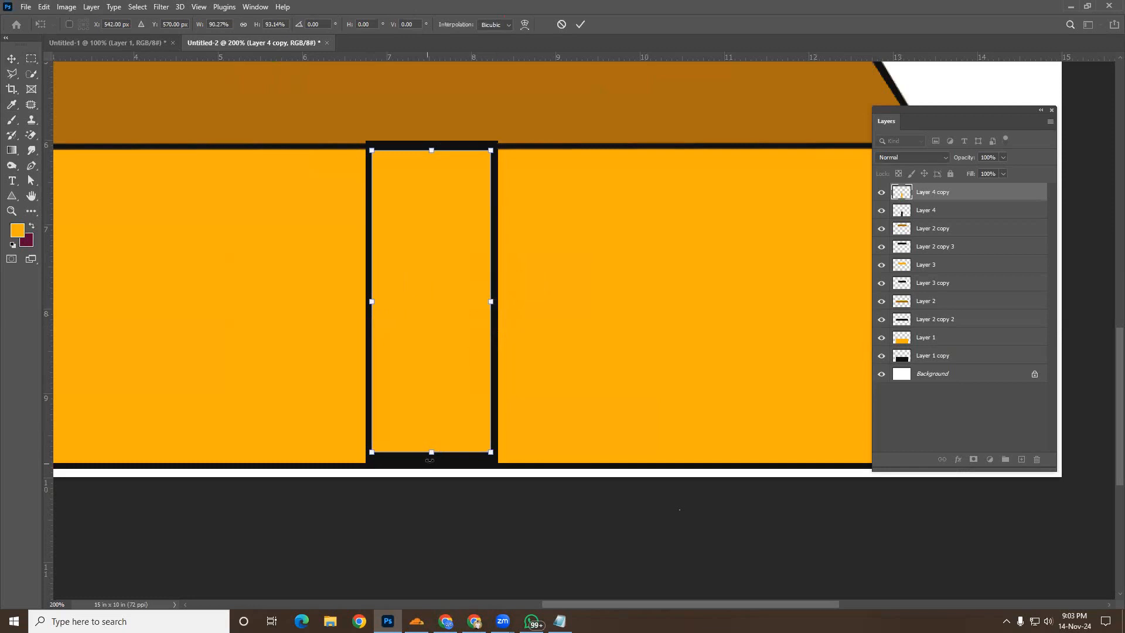
{"action": "left_click_drag", "start_coordinate": [432, 454], "coordinate": [432, 462]}
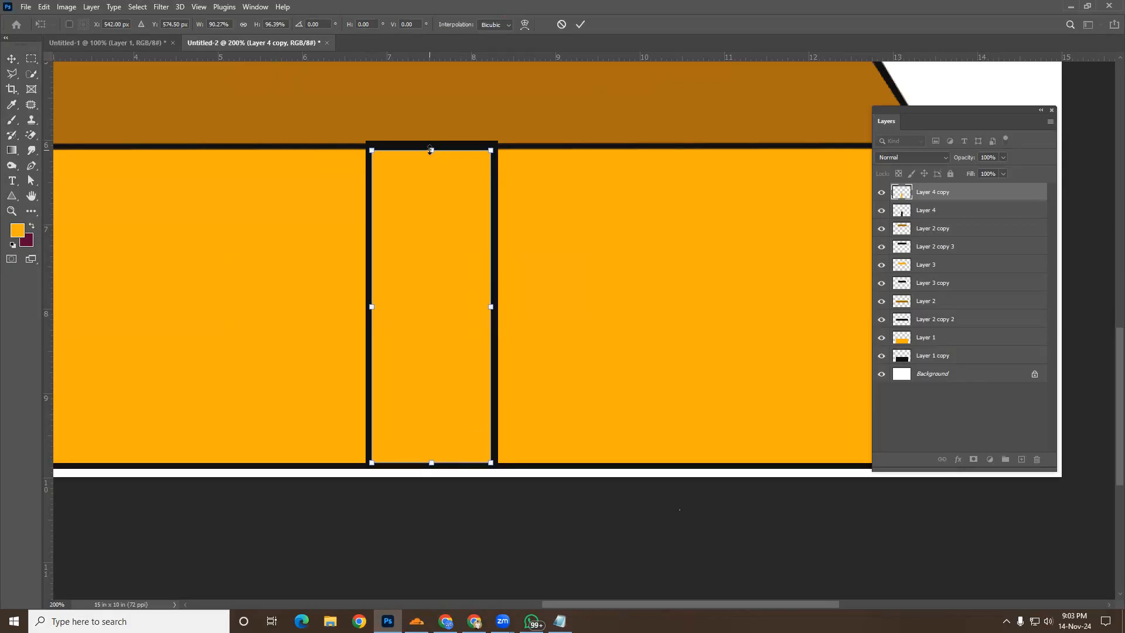
{"action": "key", "text": "Return"}
Load the outline of the yellow door copy, Layer 4 copy, as a selection
{"action": "scroll", "coordinate": [476, 297], "scroll_direction": "down", "scroll_amount": 1}
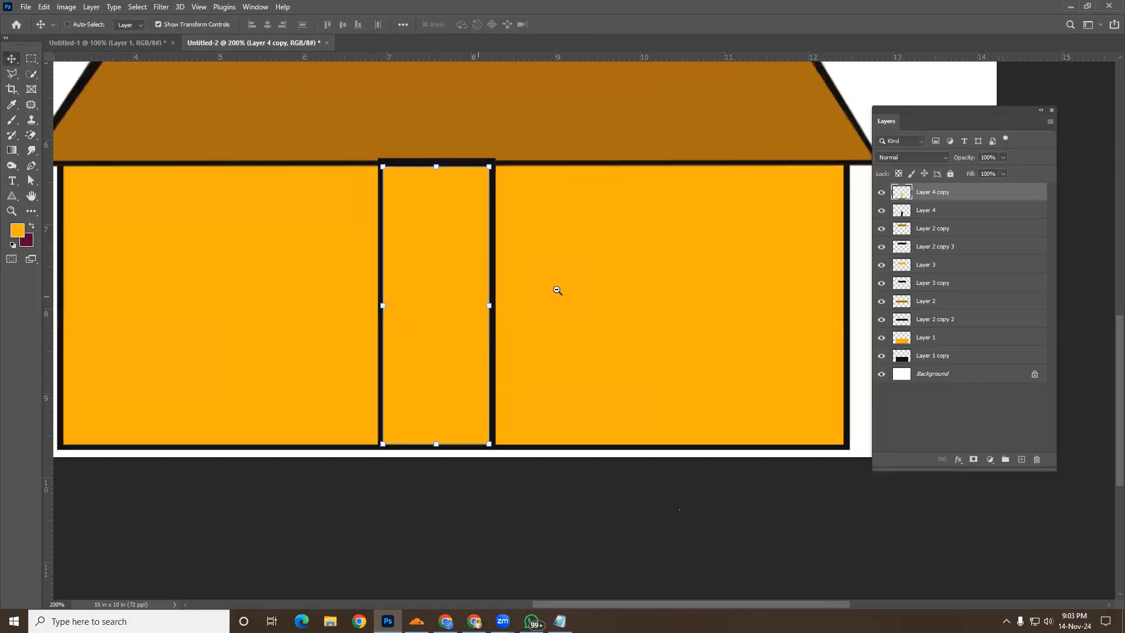
{"action": "left_click", "coordinate": [557, 309]}
{"action": "left_click", "coordinate": [471, 293]}
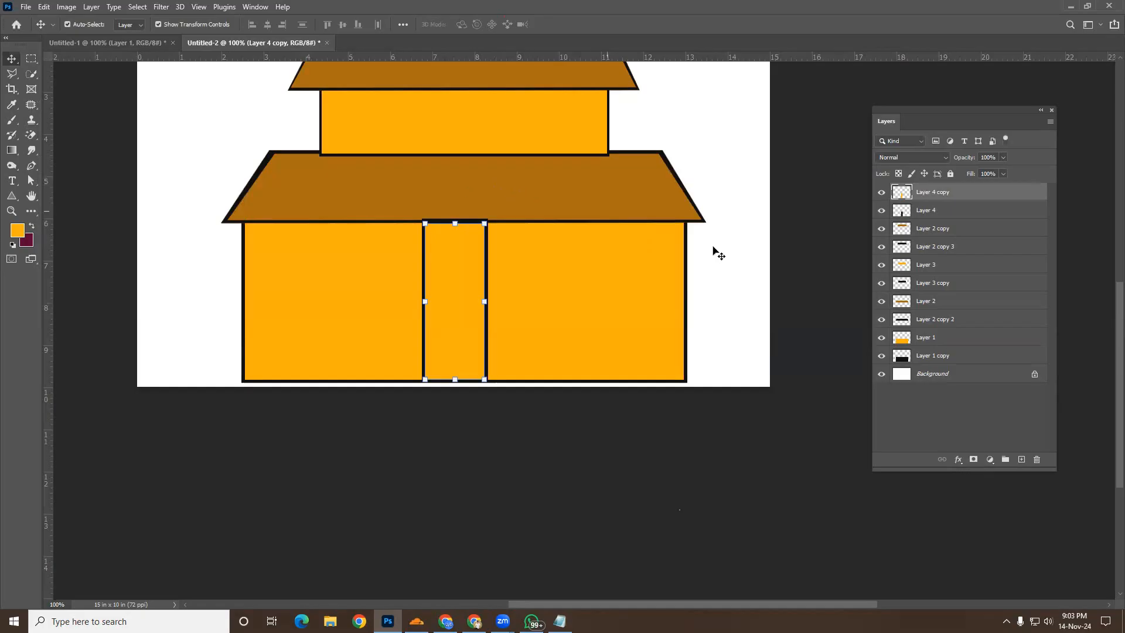
{"action": "left_click", "coordinate": [905, 199], "text": "ctrl"}
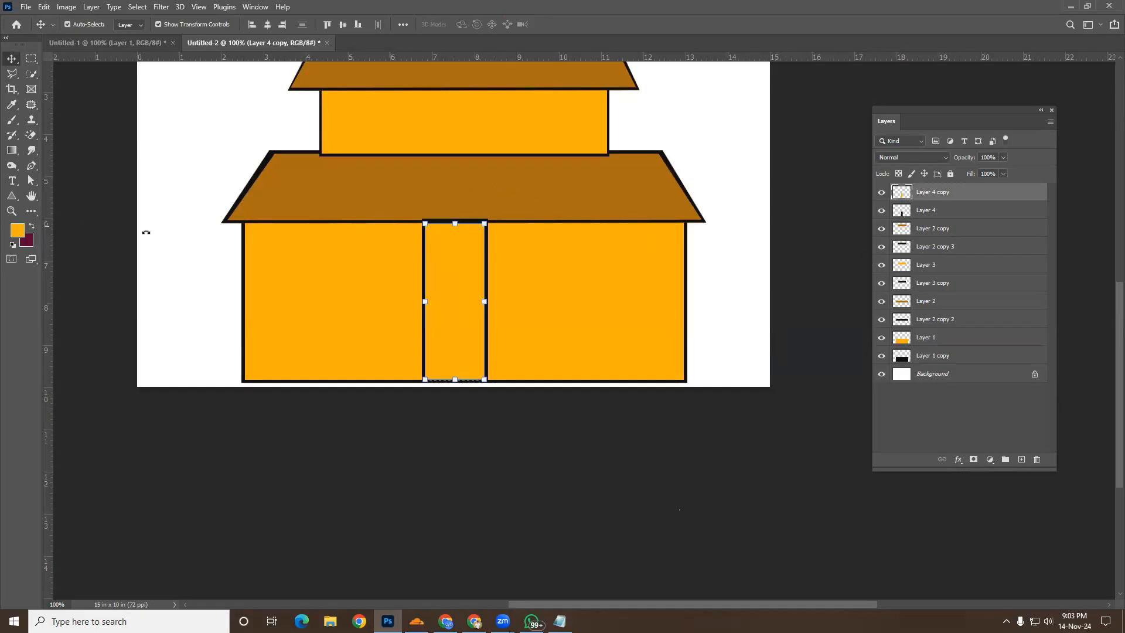